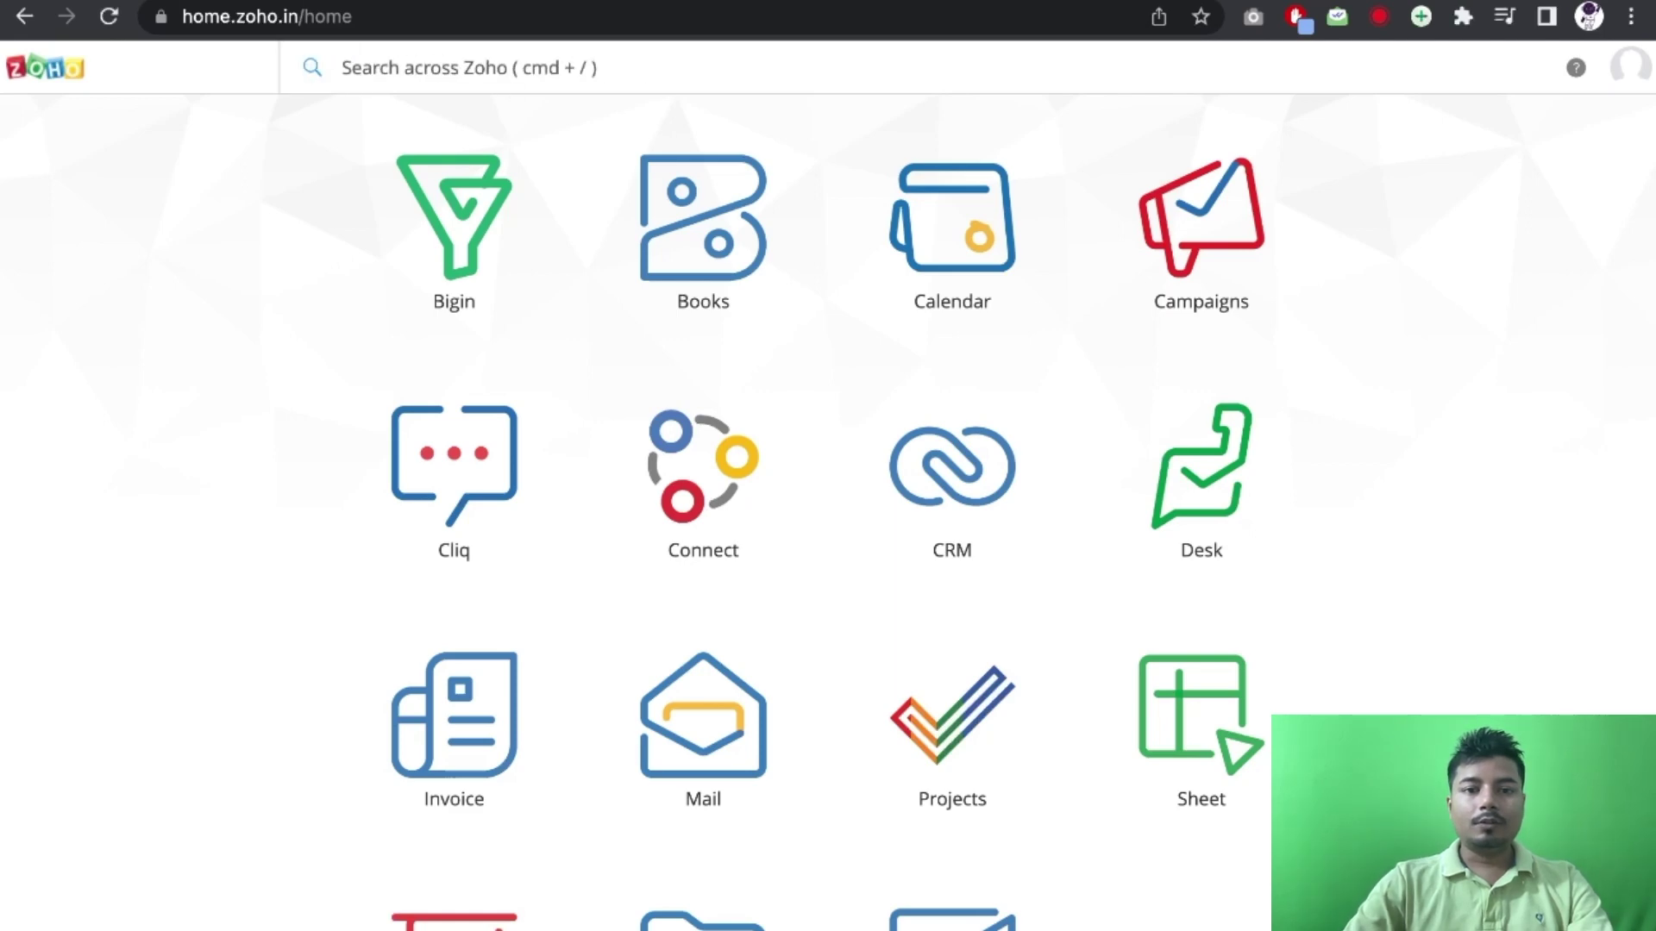
Load globalgrowthconsultancy.com in a new tab and copy its web address from the address bar
{"action": "key", "text": "super+t"}
{"action": "type", "text": "glo"}
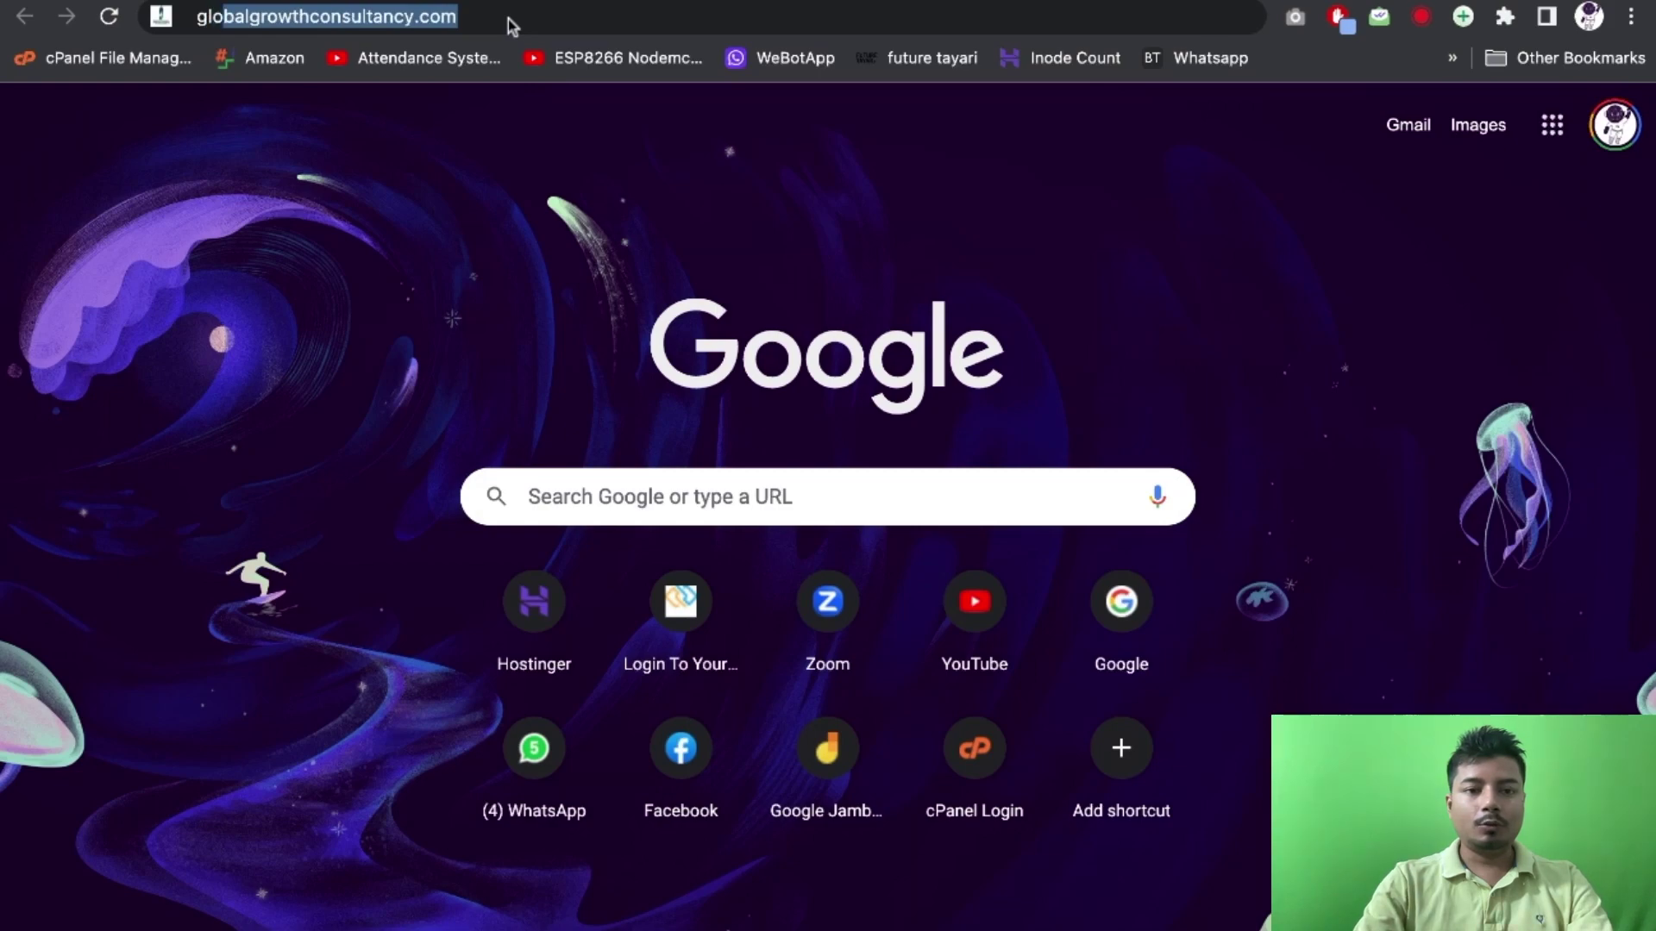
{"action": "key", "text": "Return"}
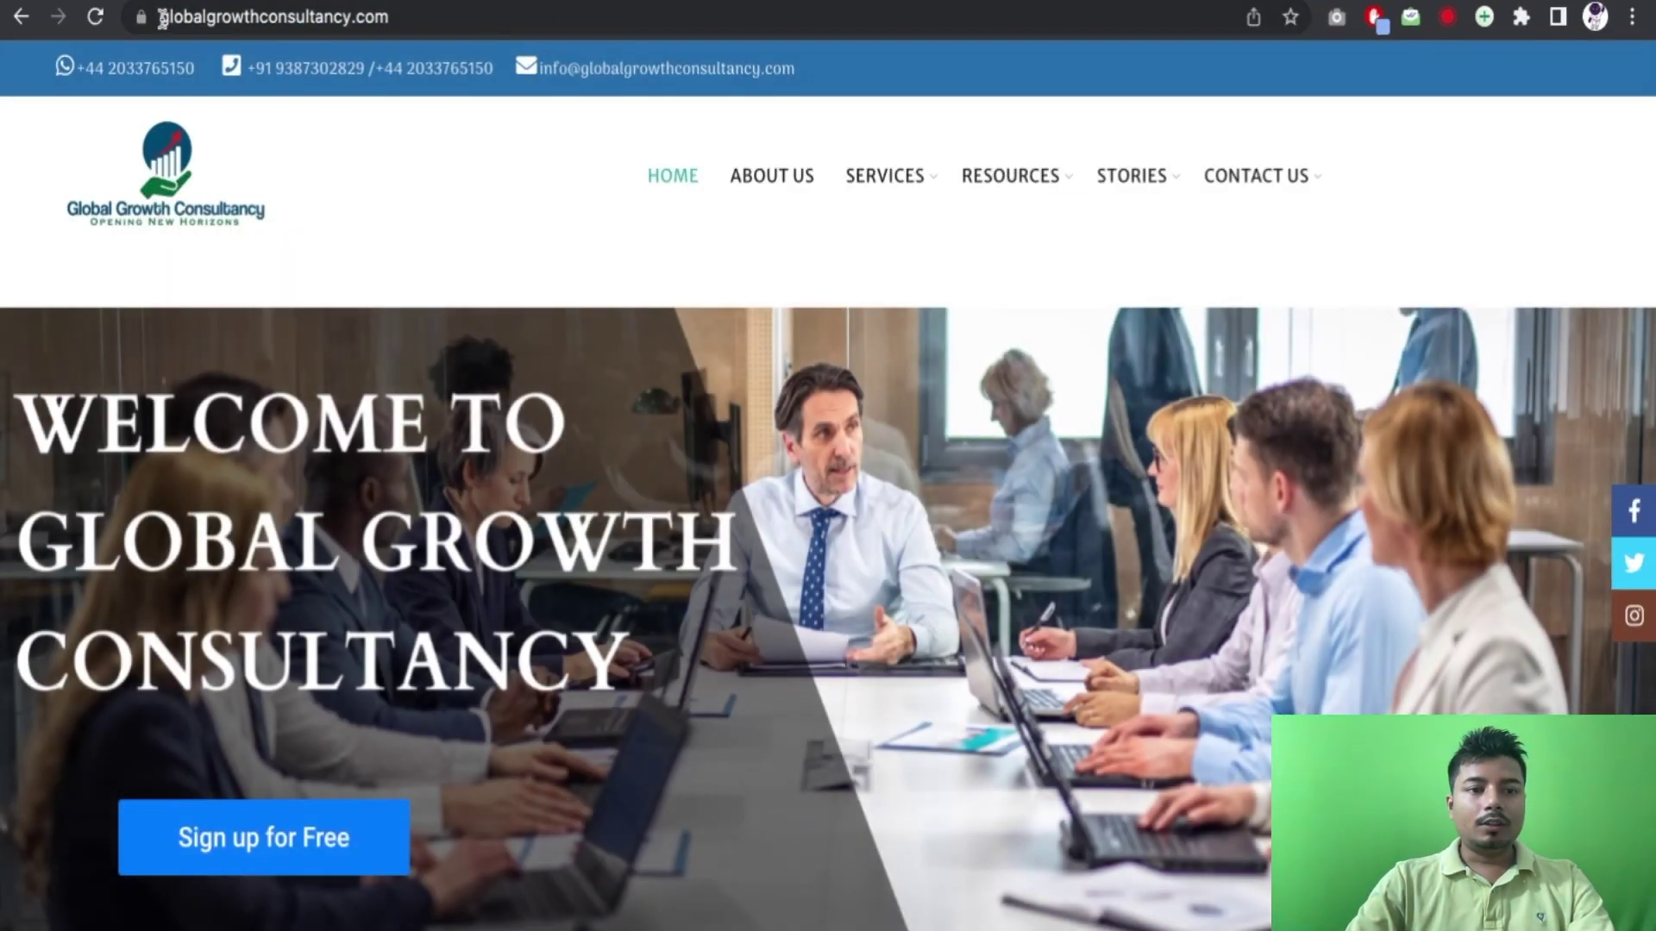
{"action": "left_click", "coordinate": [164, 18]}
{"action": "left_click_drag", "start_coordinate": [164, 18], "coordinate": [466, 24]}
{"action": "key", "text": "super+c"}
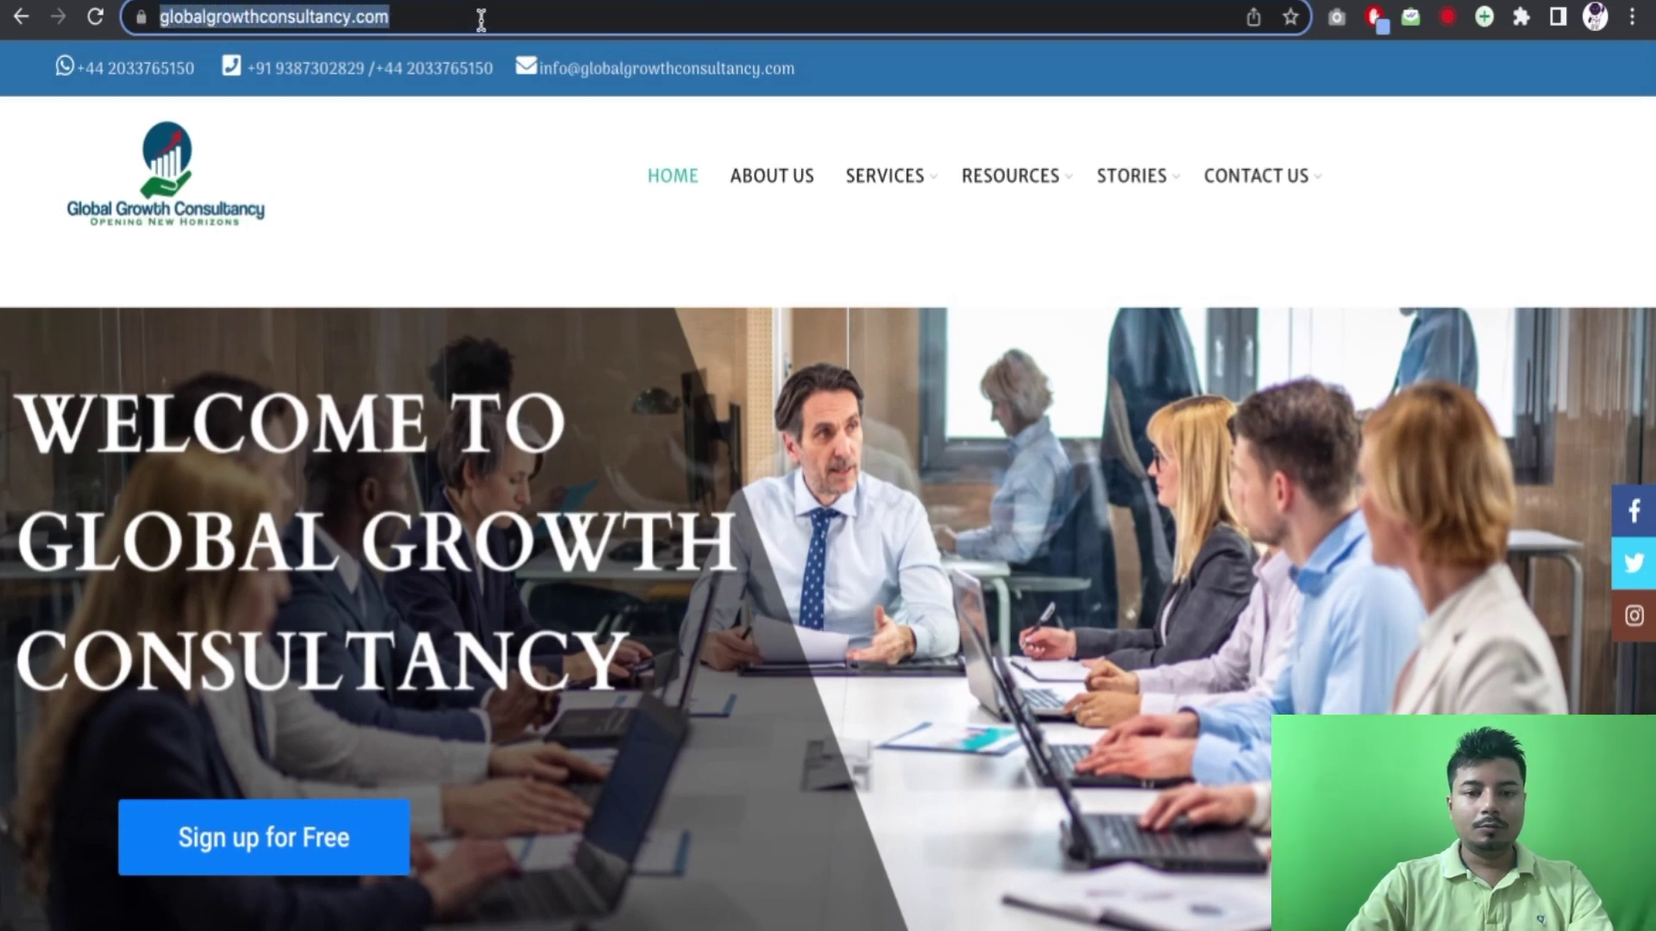
{"action": "key", "text": "ctrl+t"}
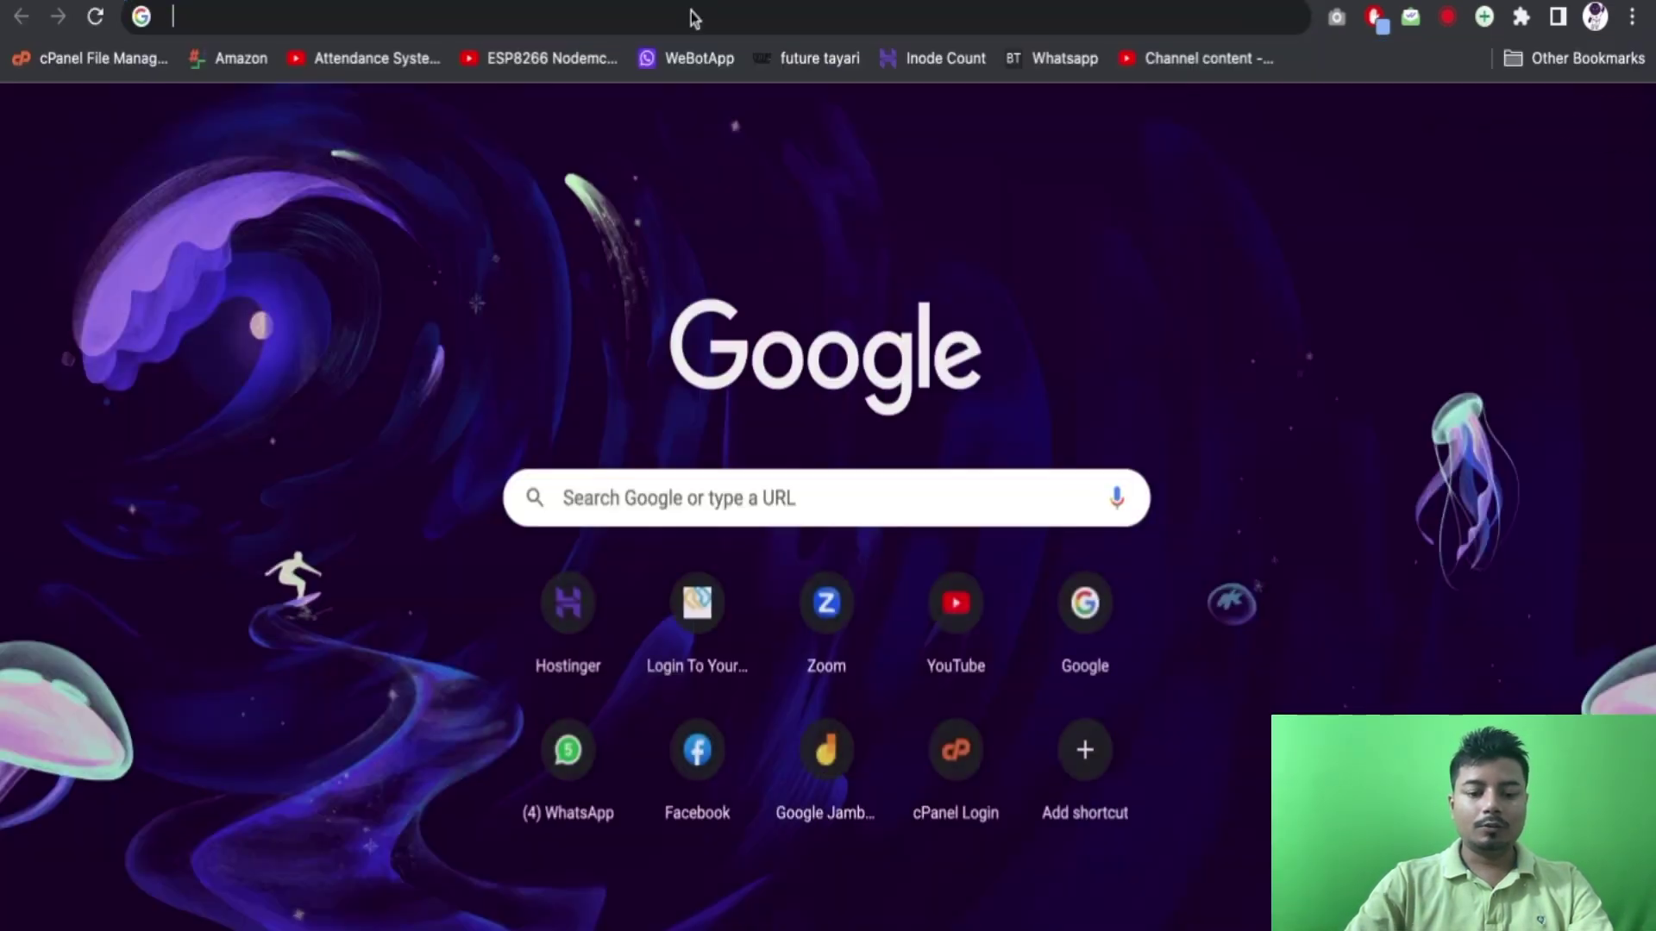
Run a DNS Checker NS lookup for the domain, confirming ns1/ns2.dns-parking.com nameservers worldwide
{"action": "type", "text": "dn"}
{"action": "key", "text": "Return"}
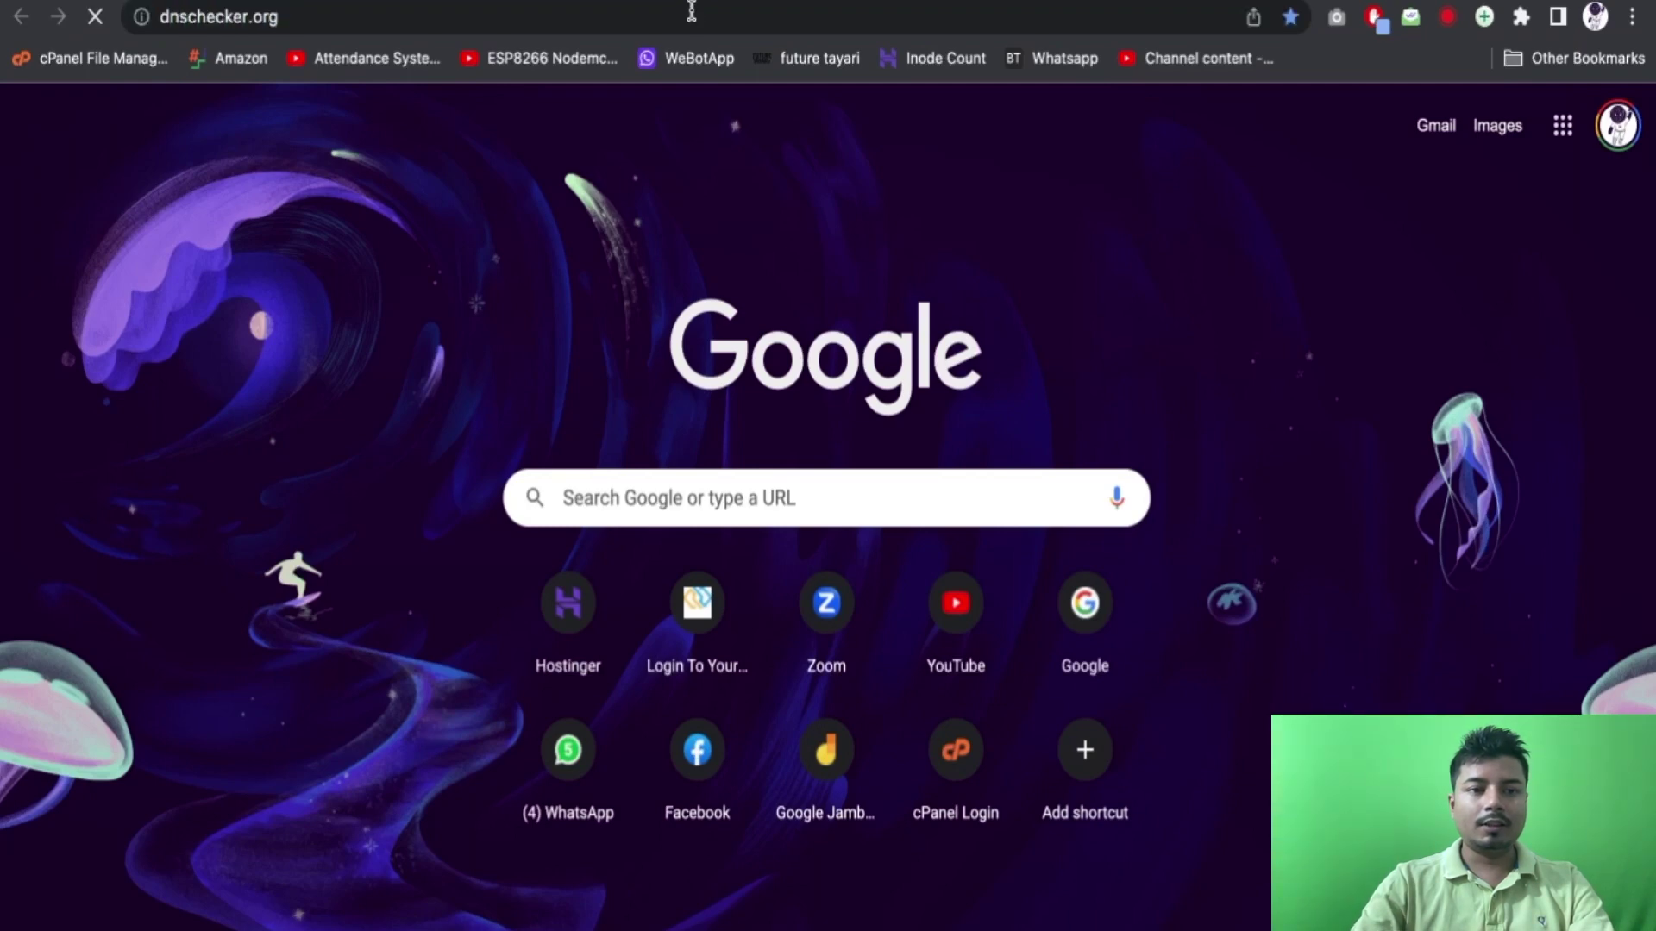
{"action": "key", "text": "super+v"}
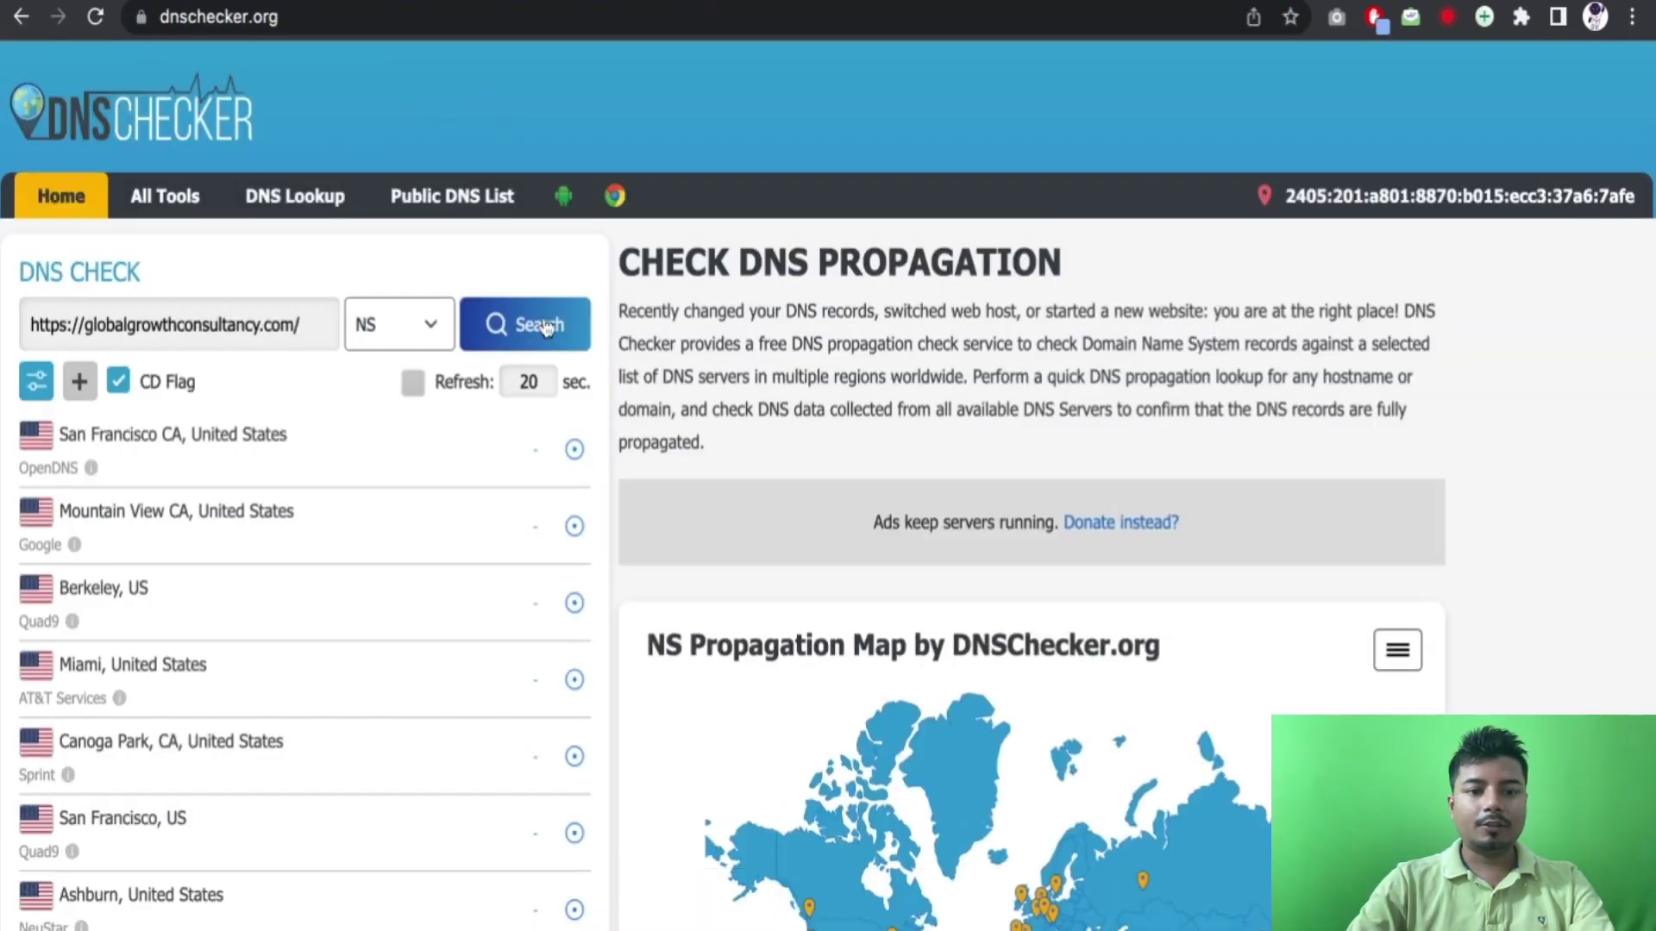
{"action": "left_click", "coordinate": [544, 325]}
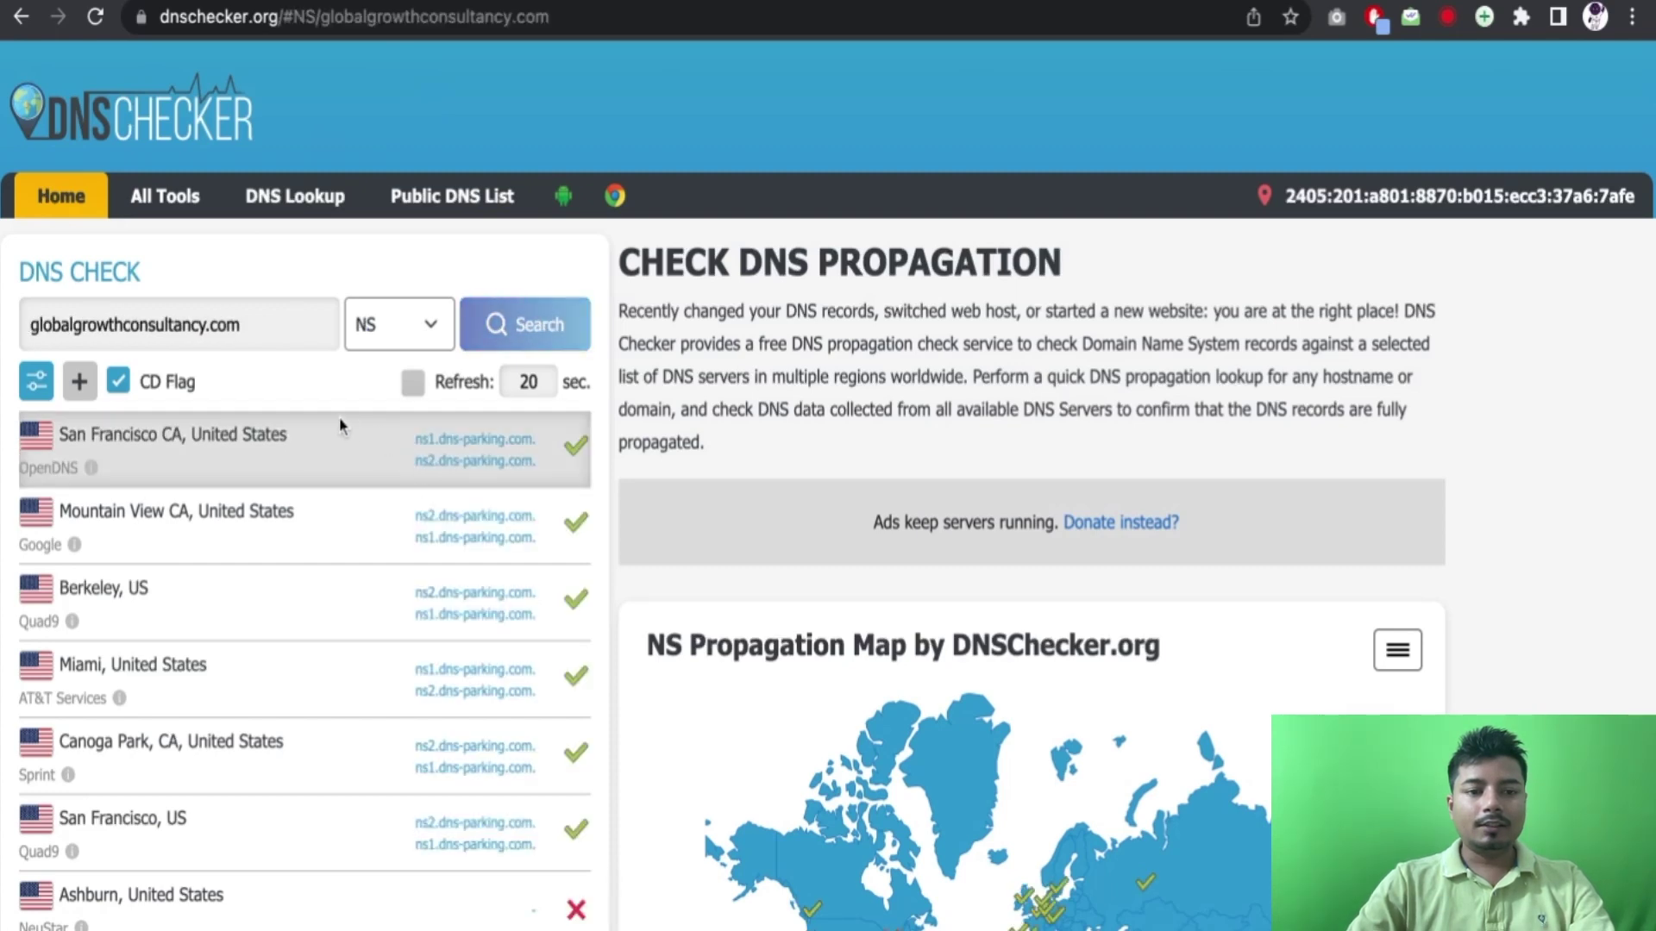
{"action": "scroll", "coordinate": [395, 485], "scroll_direction": "down", "scroll_amount": 5}
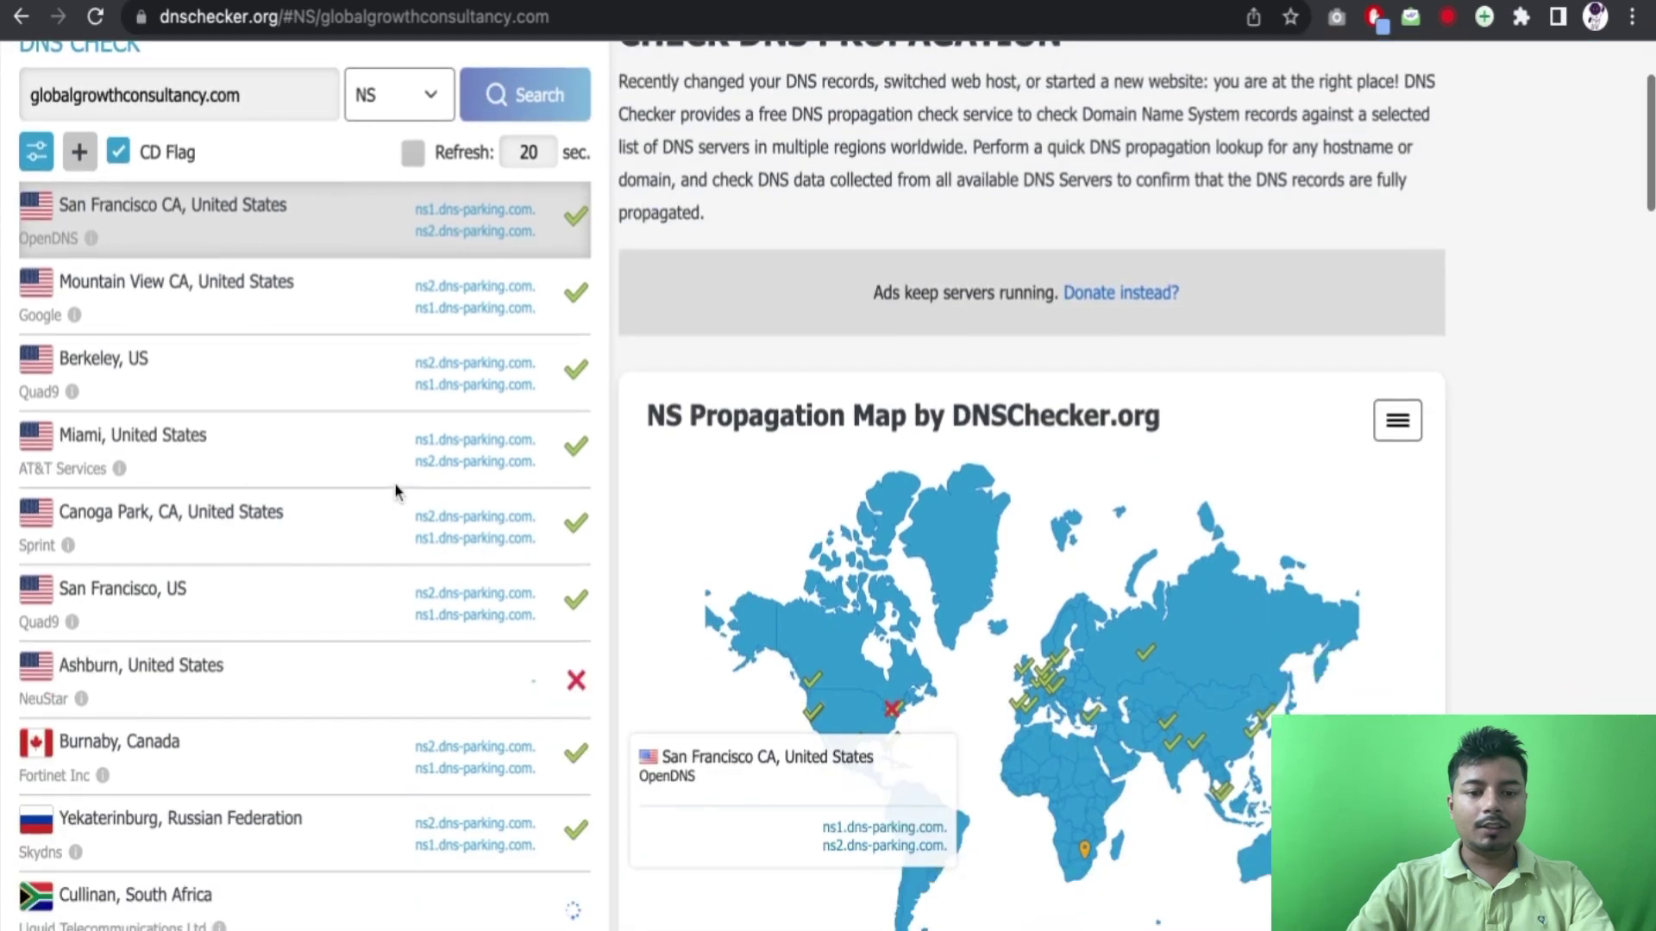
{"action": "scroll", "coordinate": [395, 492], "scroll_direction": "down", "scroll_amount": 20}
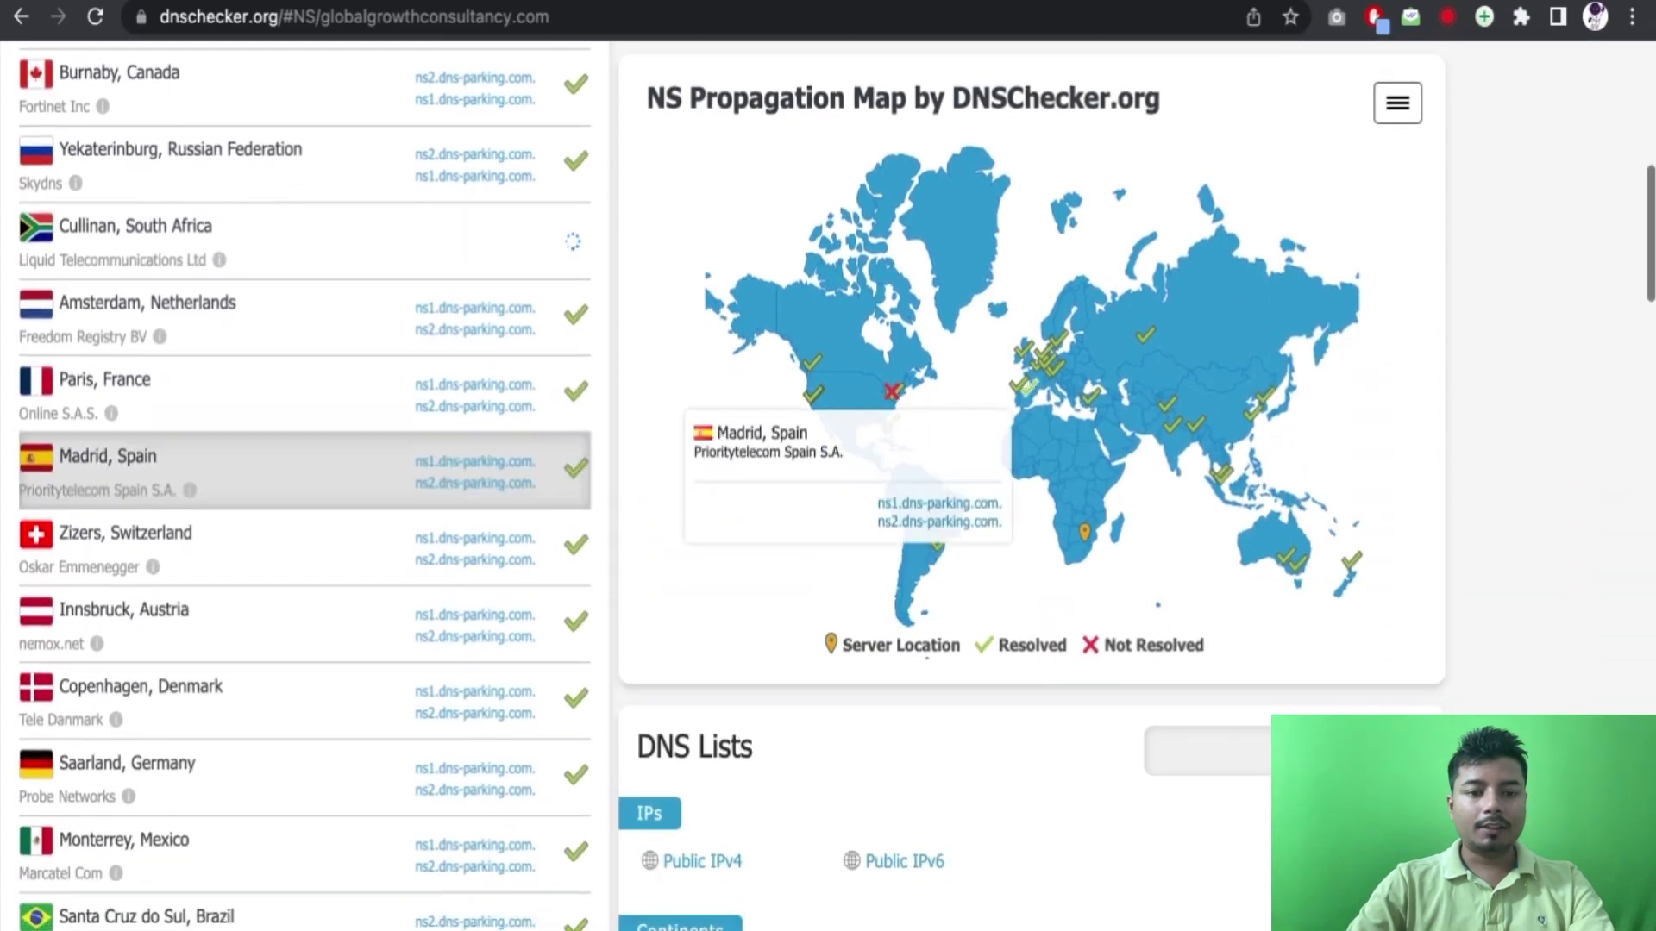
{"action": "scroll", "coordinate": [401, 448], "scroll_direction": "up", "scroll_amount": 20}
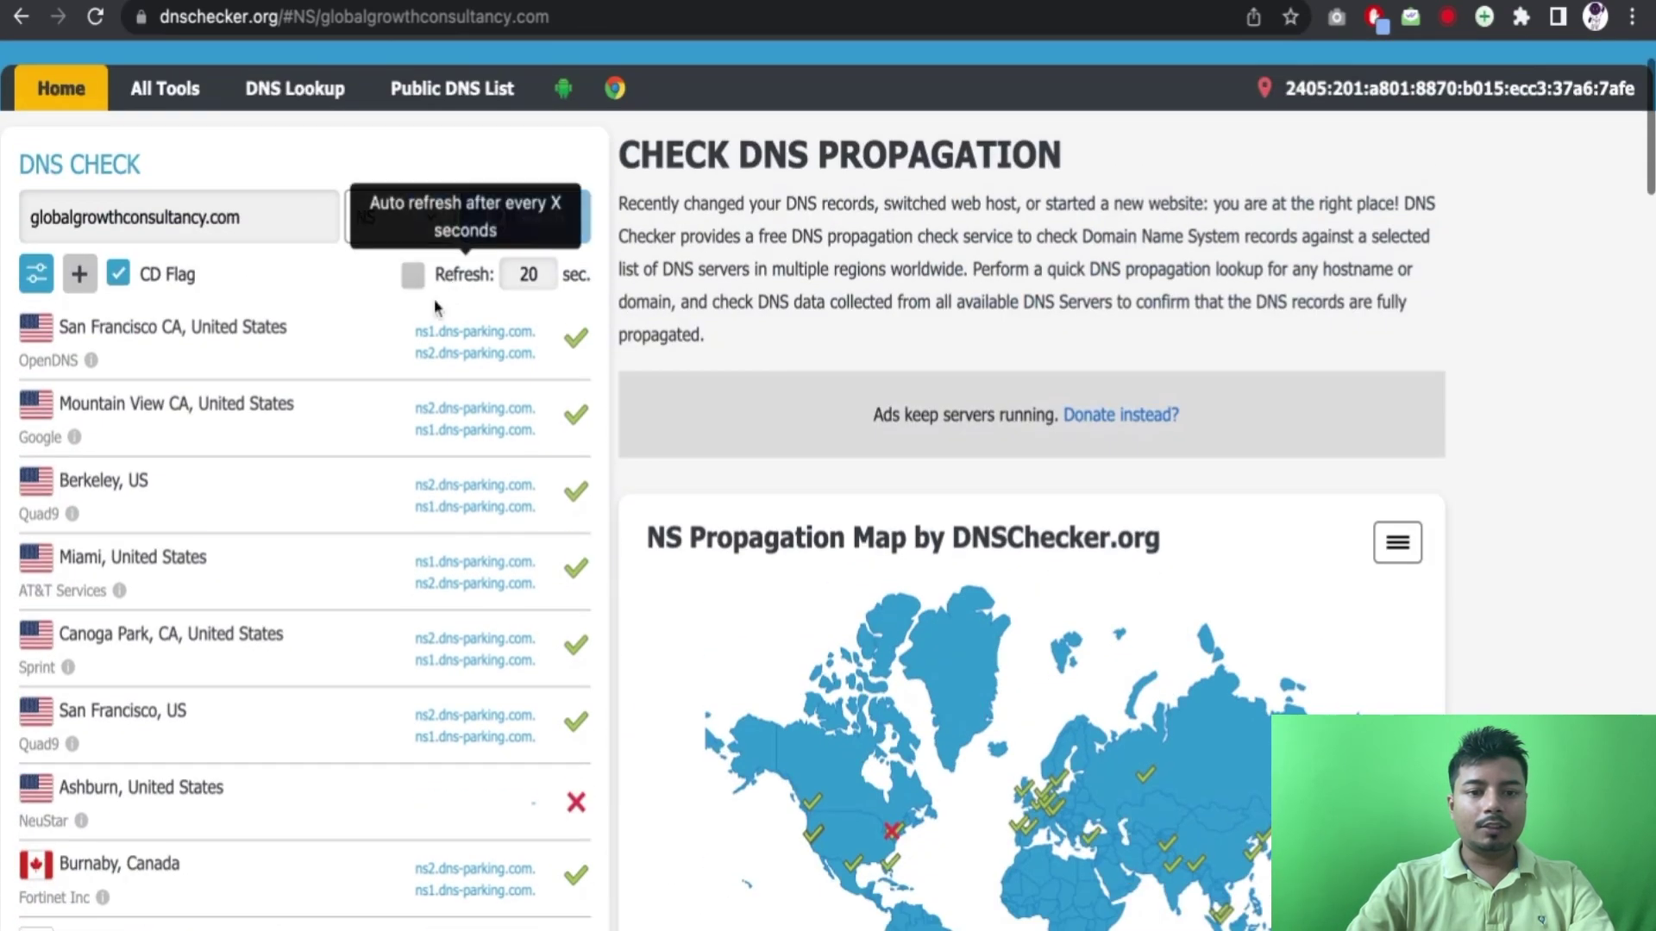
{"action": "scroll", "coordinate": [410, 343], "scroll_direction": "up", "scroll_amount": 5}
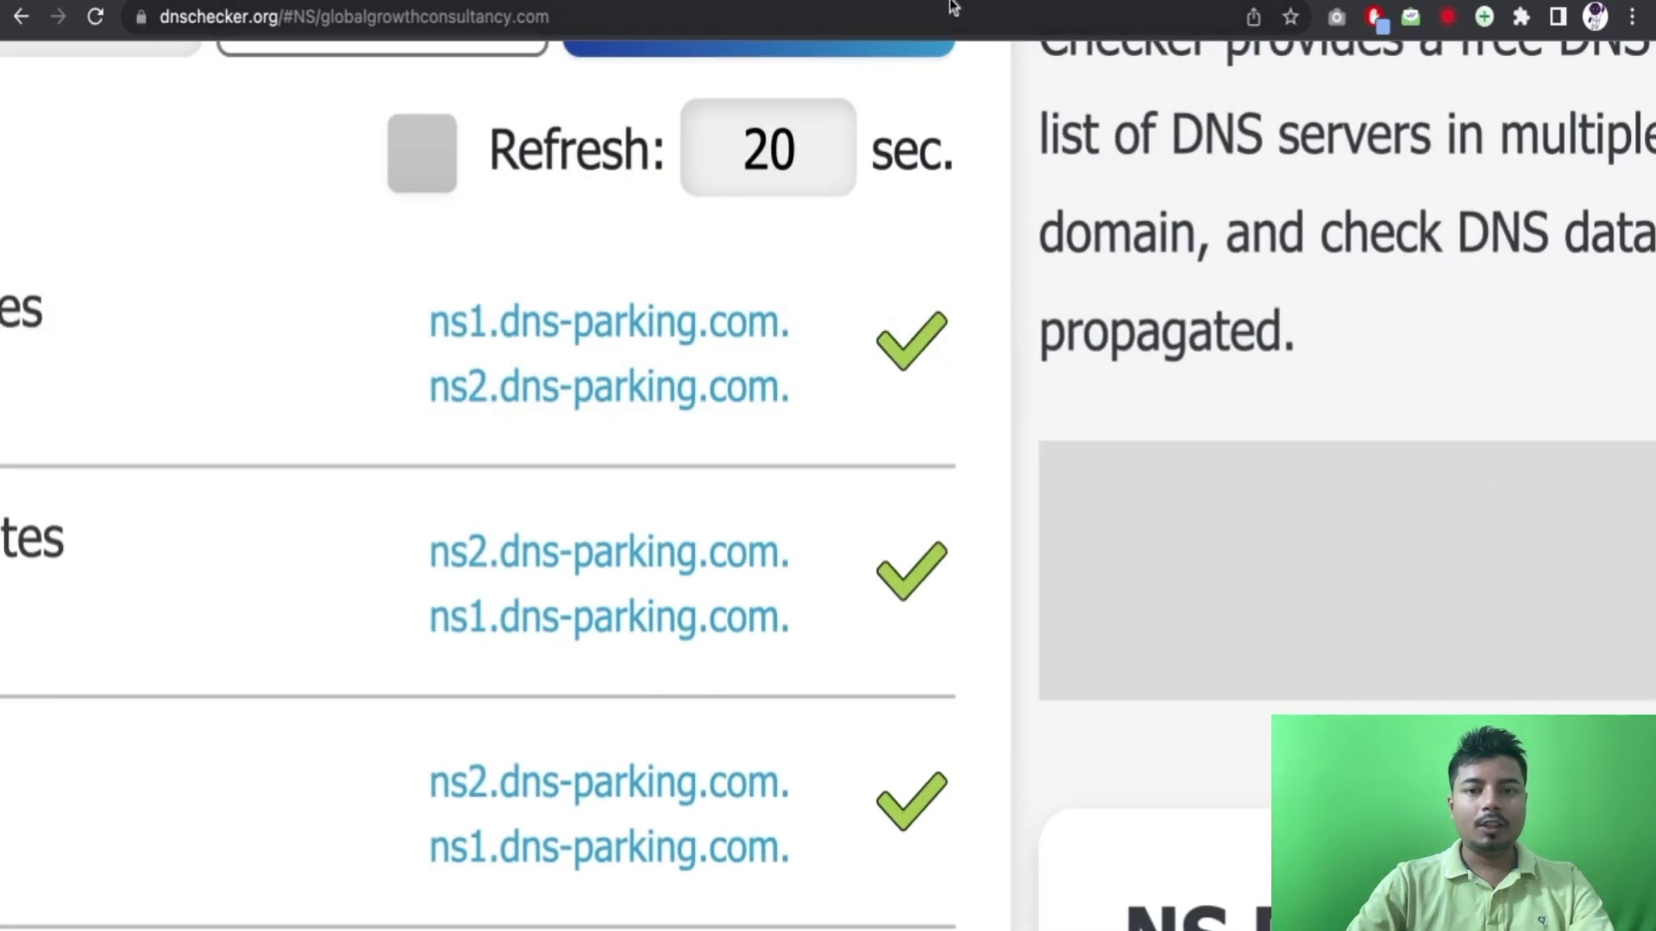
{"action": "key", "text": "ctrl+t"}
Log in to Hostinger and open management for the globalgrowthconsultancy.com website found via 'global'
{"action": "type", "text": "hosting"}
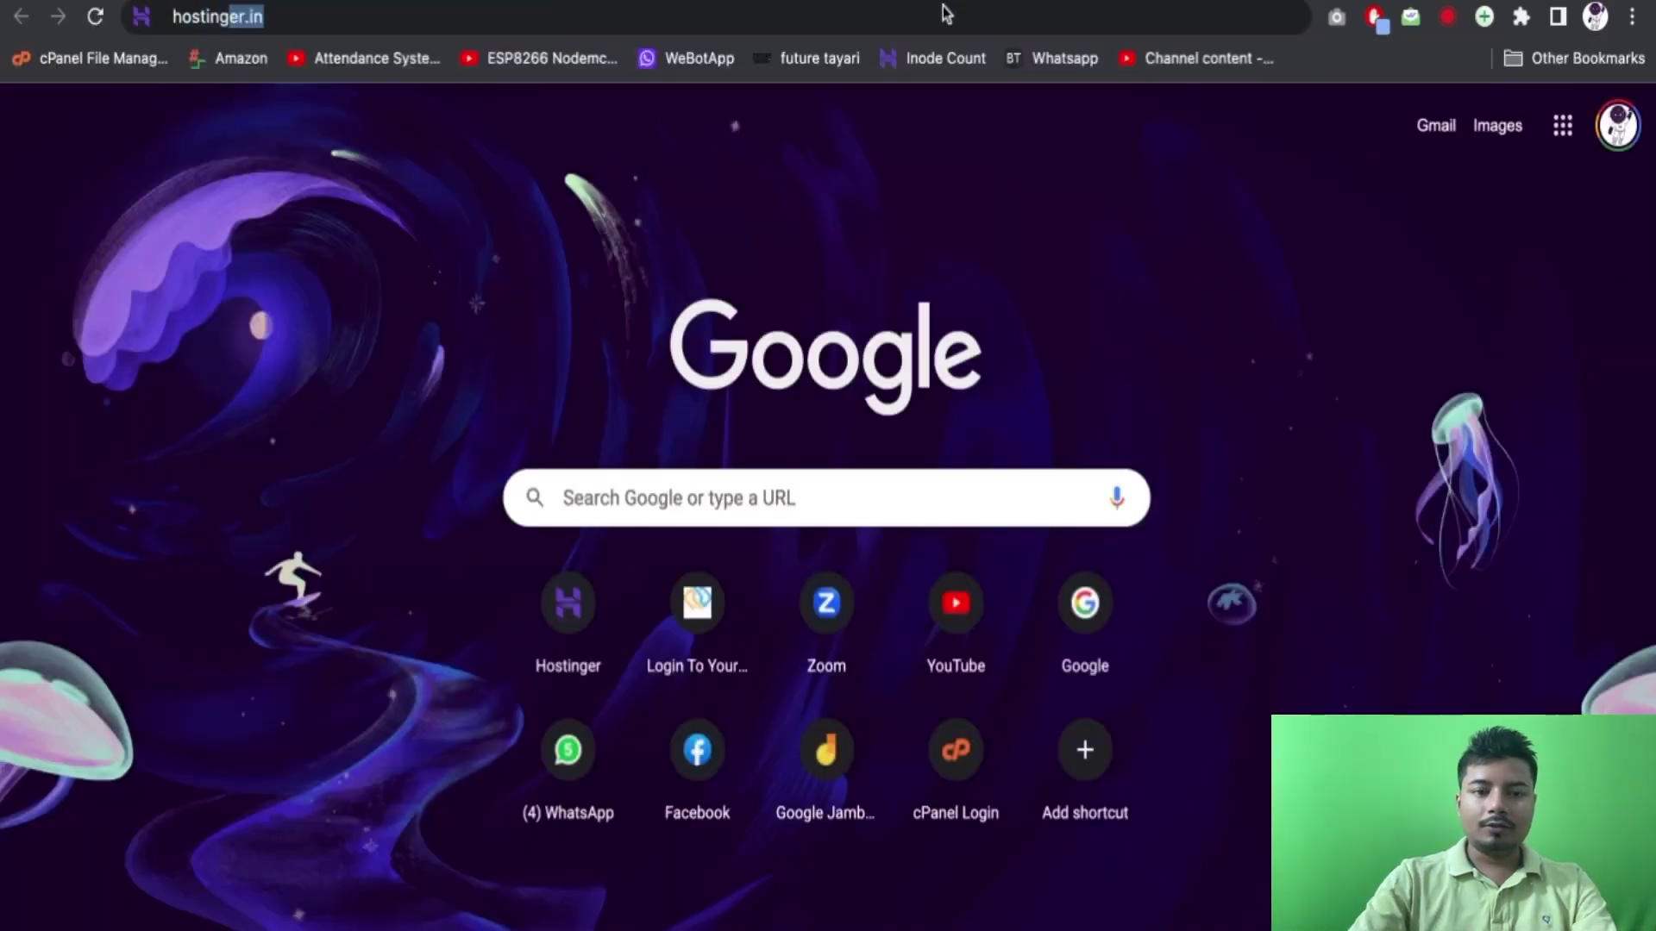
{"action": "key", "text": "Return"}
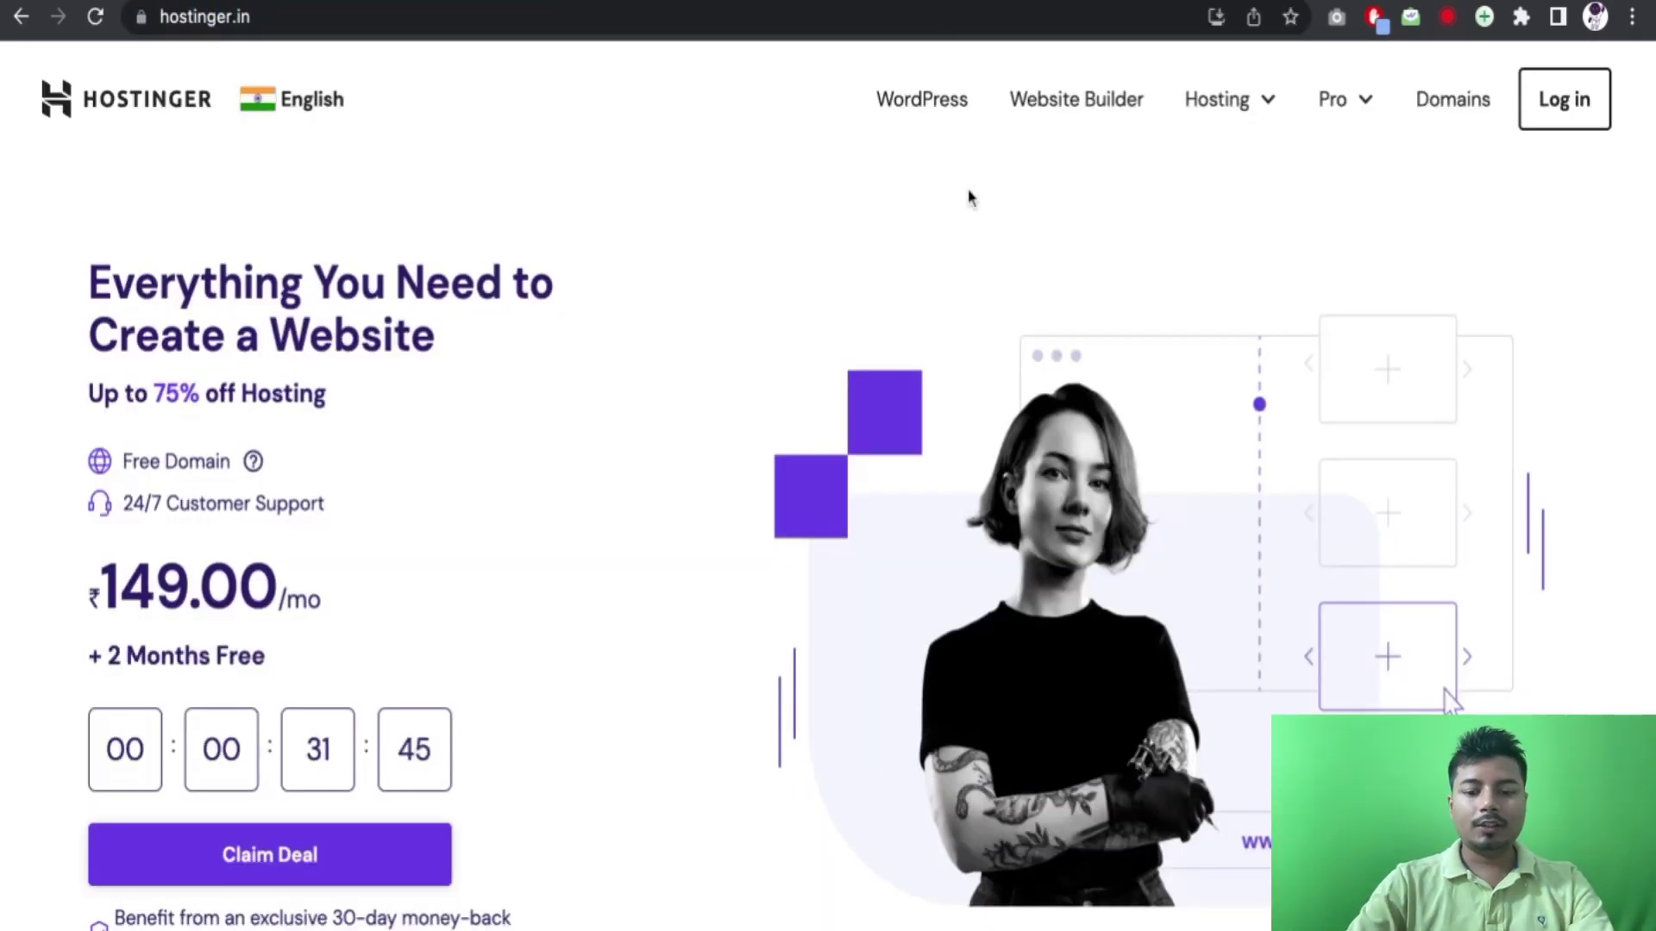
{"action": "left_click", "coordinate": [1552, 112]}
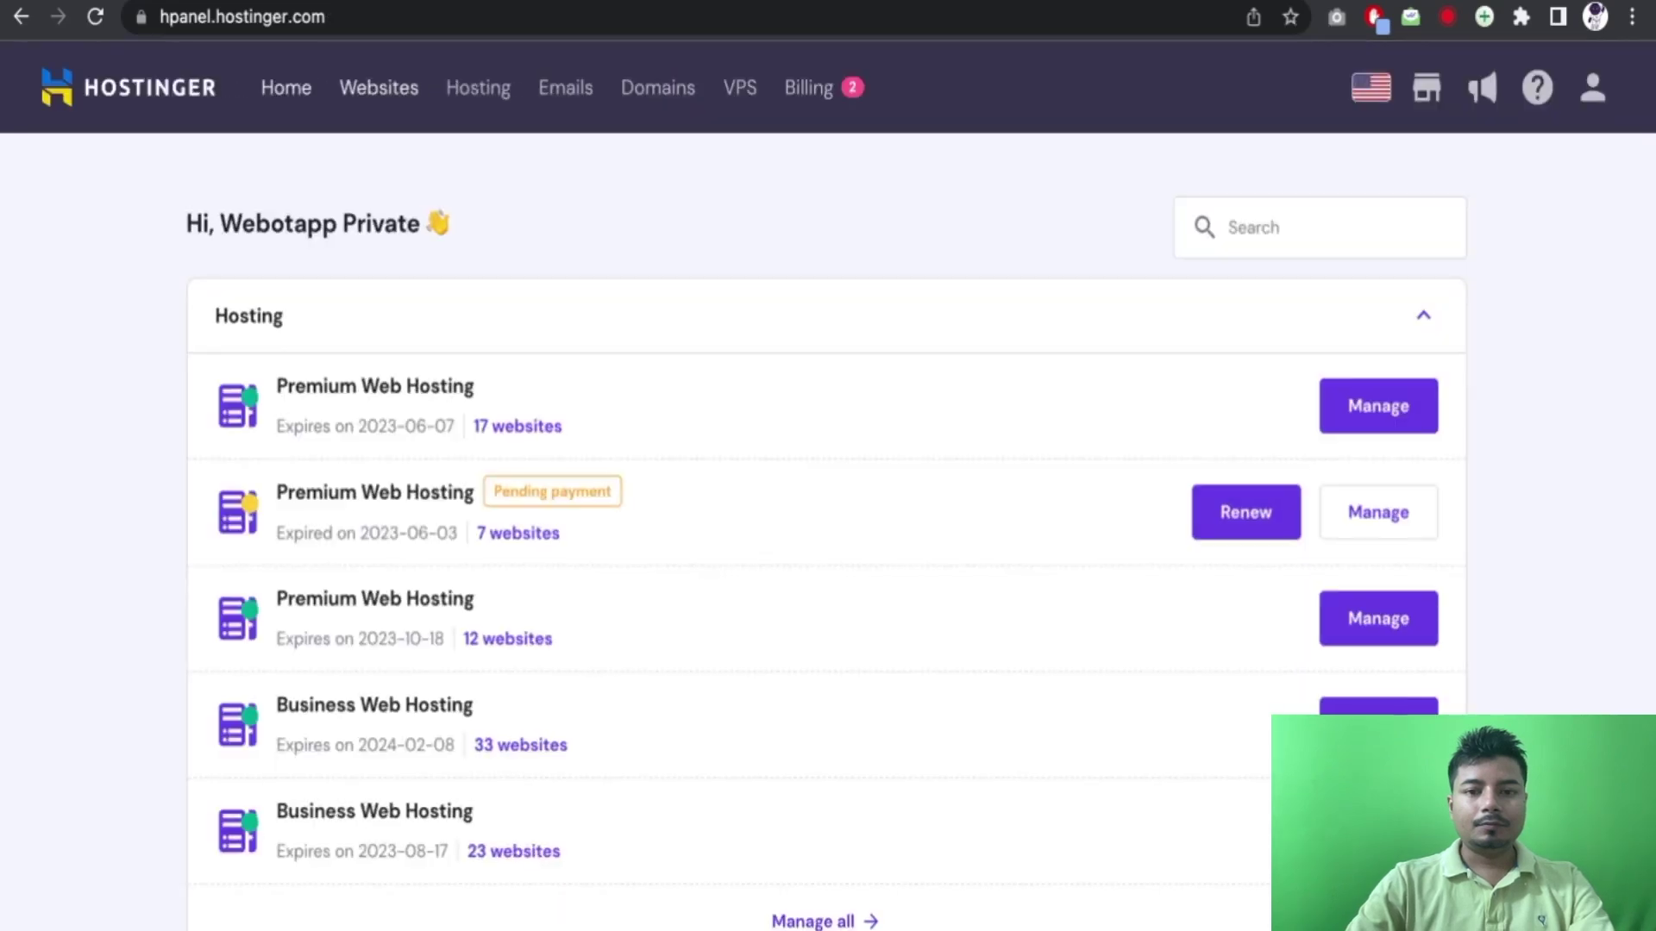
{"action": "left_click", "coordinate": [366, 112]}
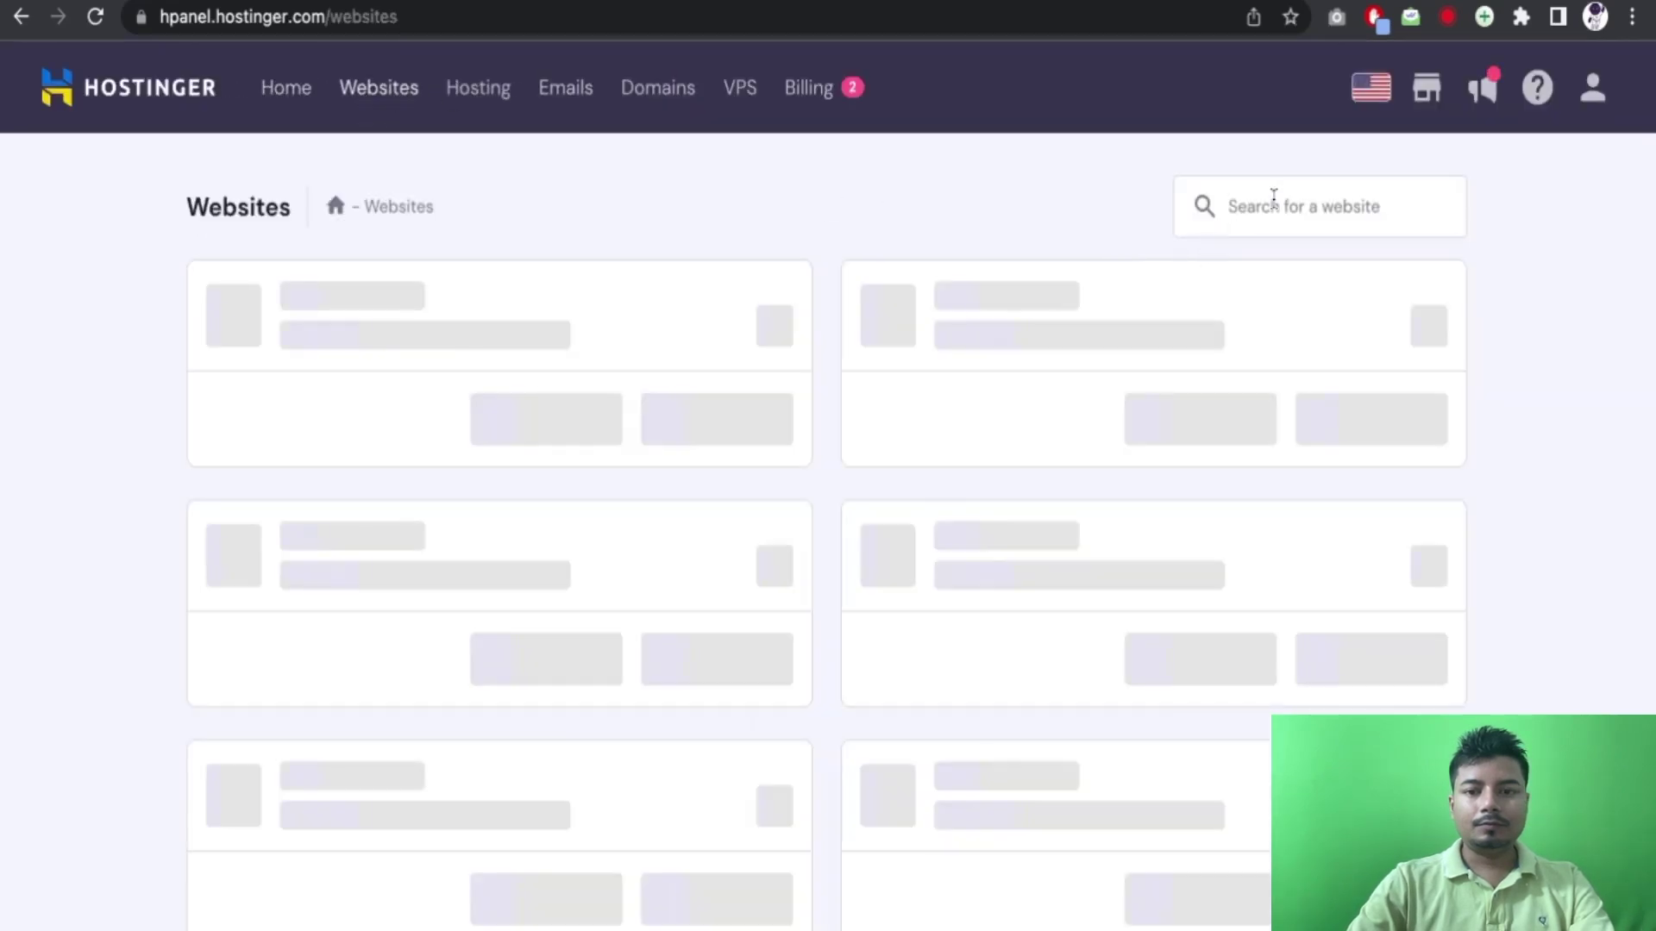
{"action": "left_click", "coordinate": [1275, 203]}
{"action": "type", "text": "global"}
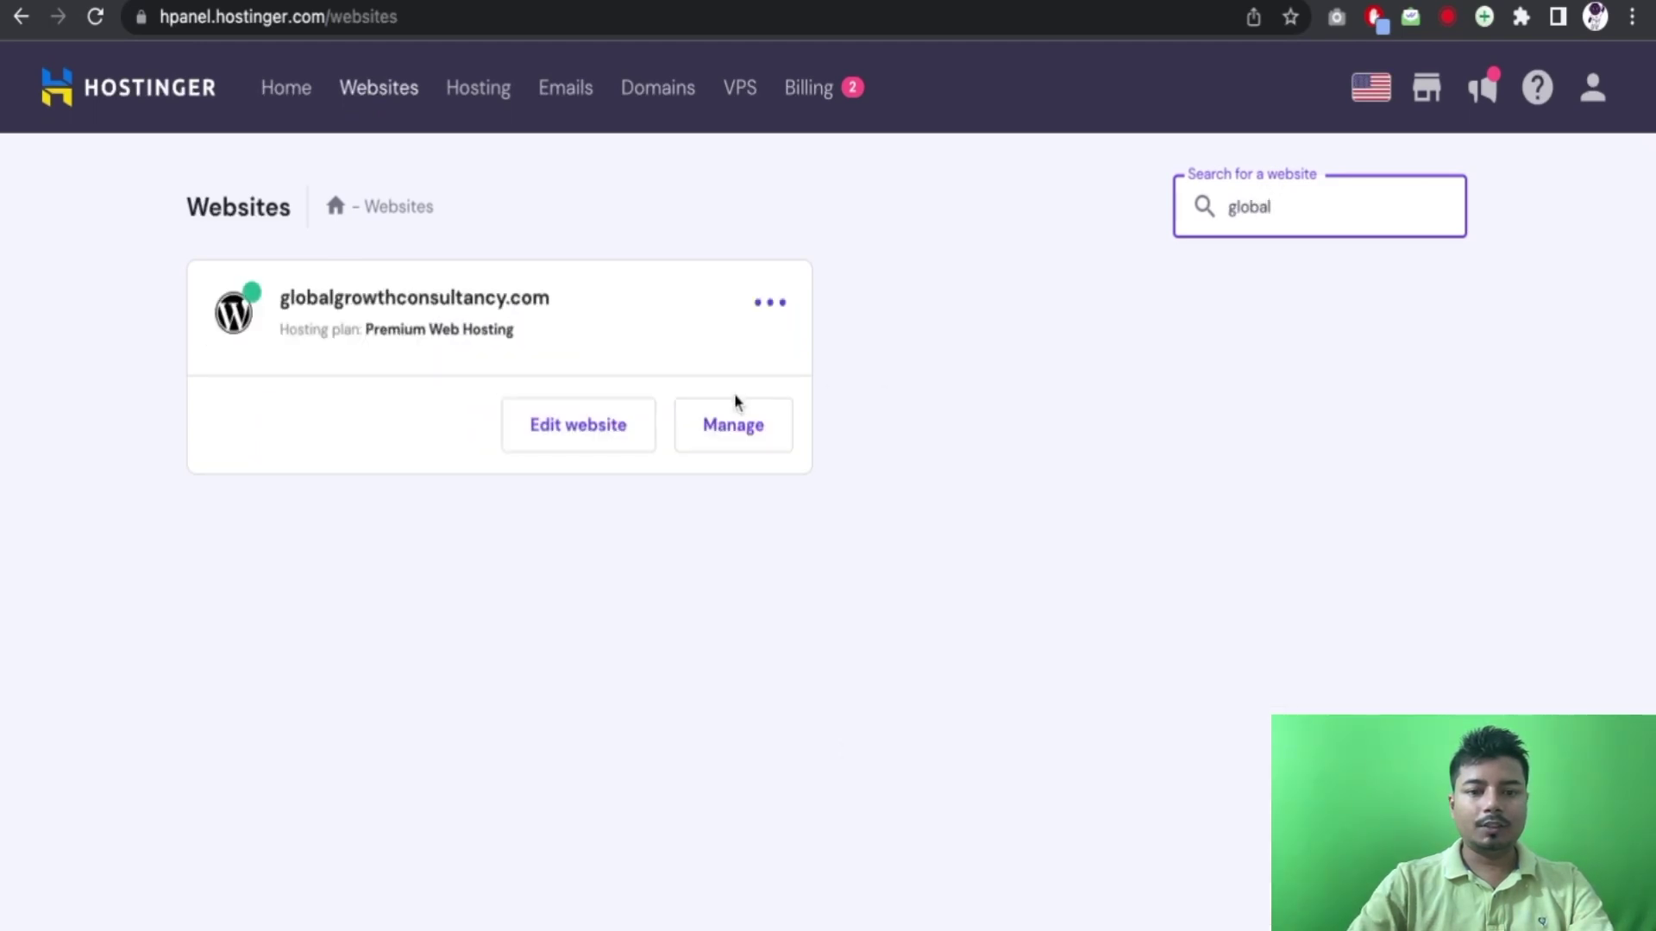
{"action": "left_click", "coordinate": [750, 427]}
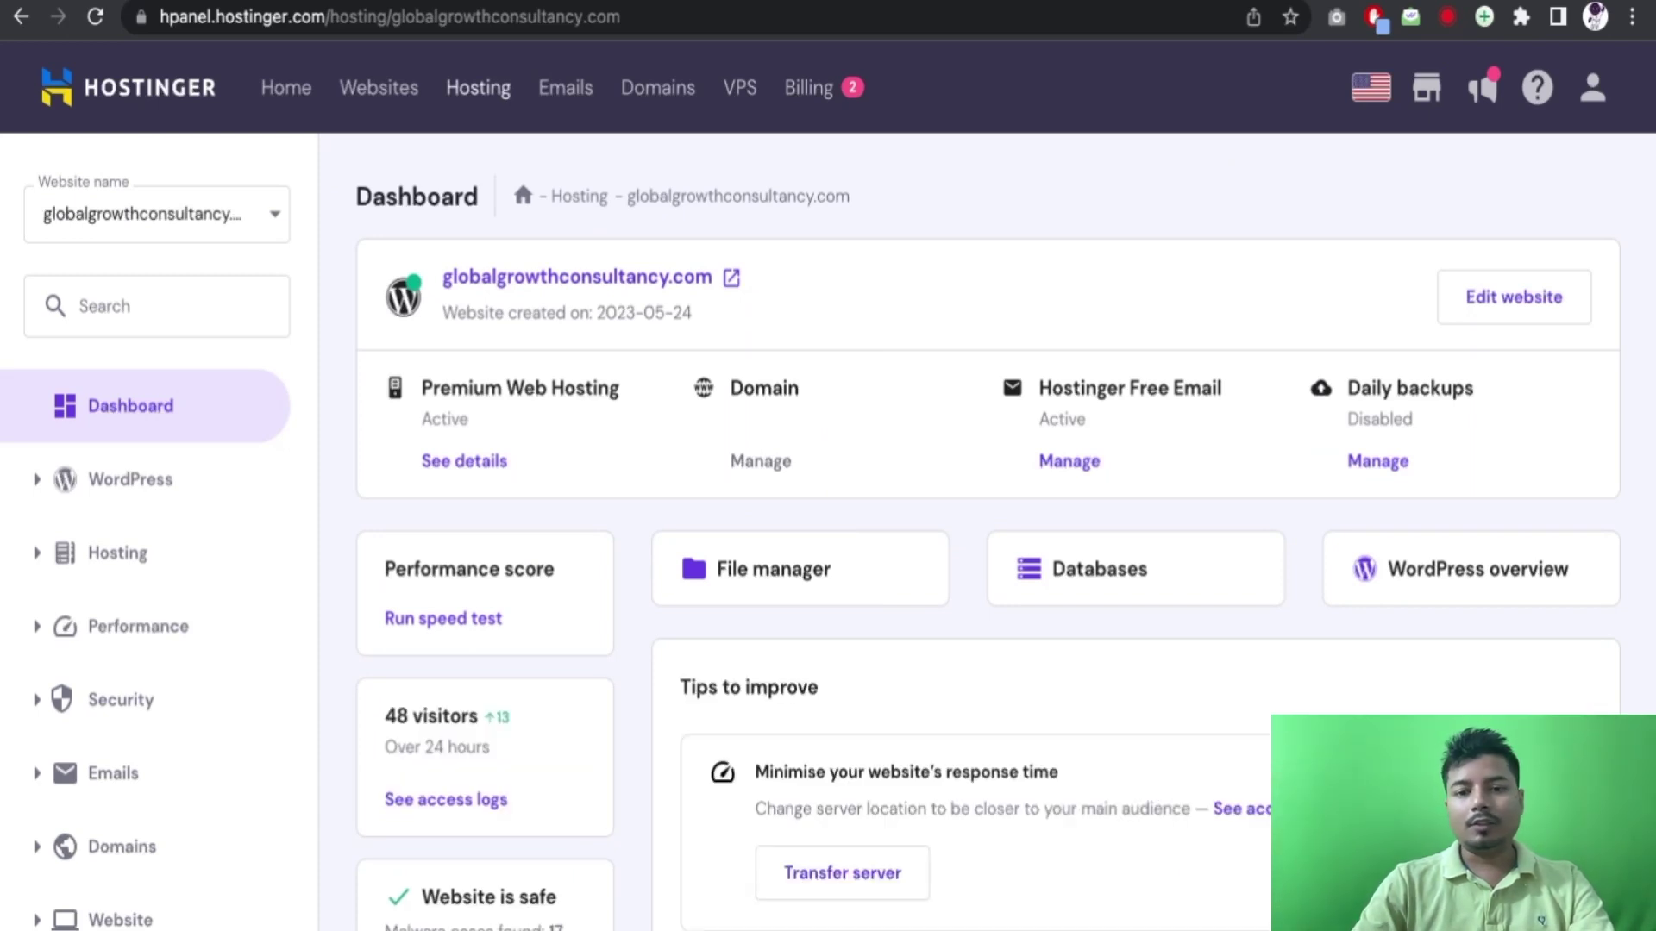
Search the hosting sidebar for 'dns' and open the DNS Zone Editor
{"action": "scroll", "coordinate": [828, 518], "scroll_direction": "down", "scroll_amount": 3}
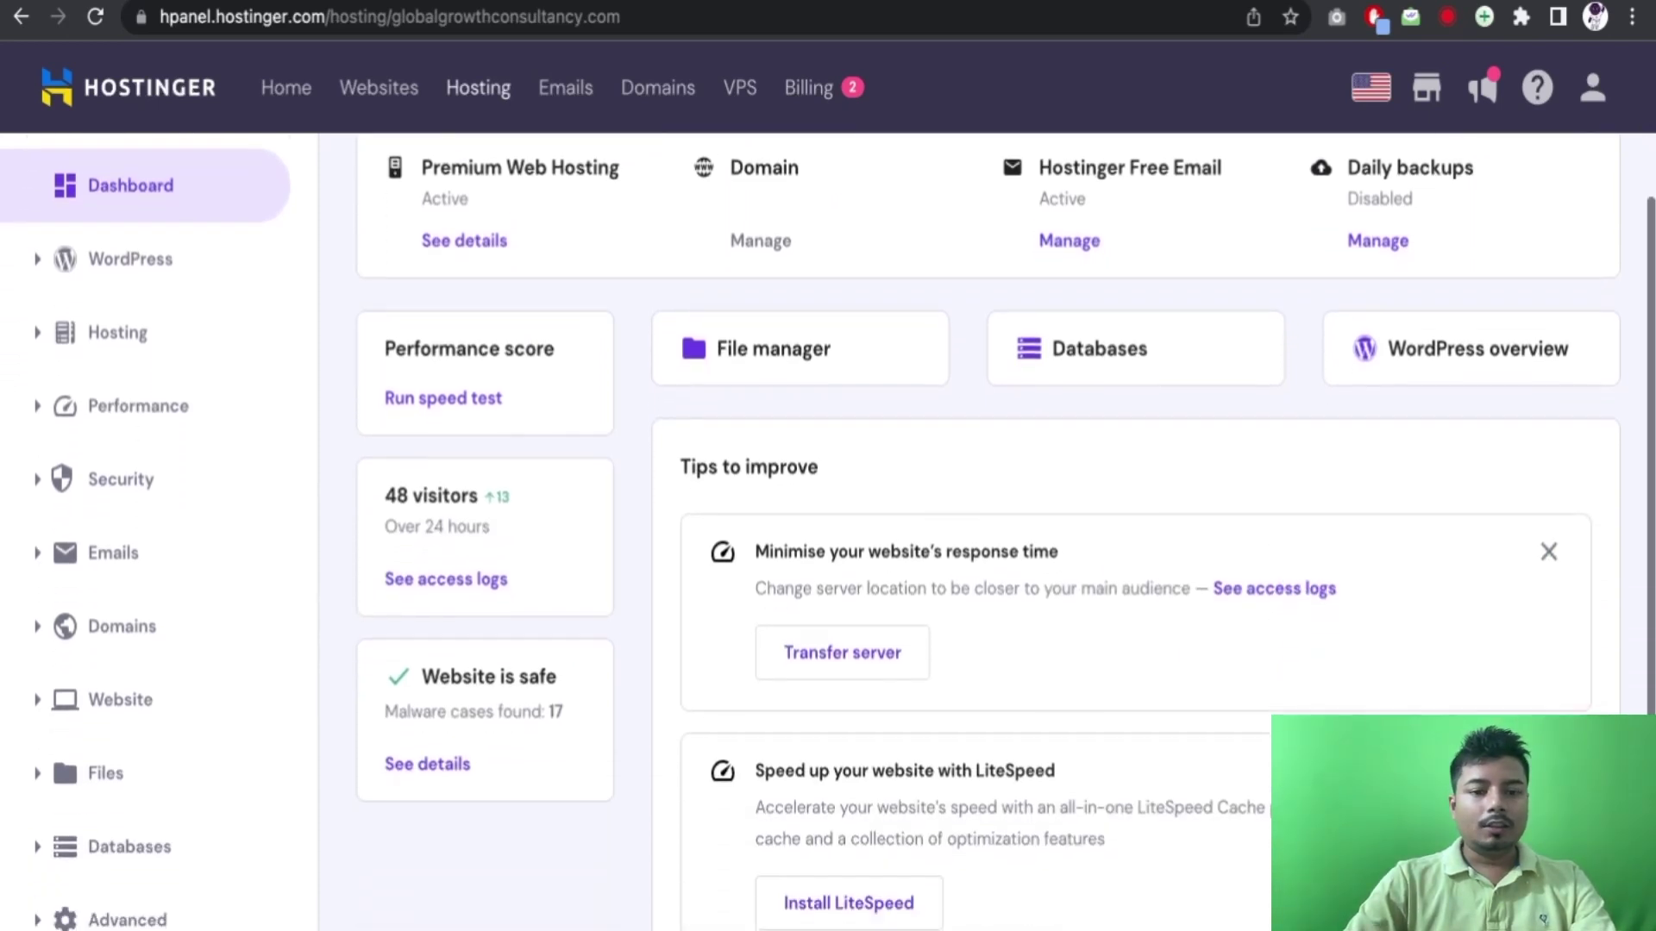
{"action": "scroll", "coordinate": [828, 518], "scroll_direction": "up", "scroll_amount": 3}
{"action": "scroll", "coordinate": [129, 279], "scroll_direction": "down", "scroll_amount": 1}
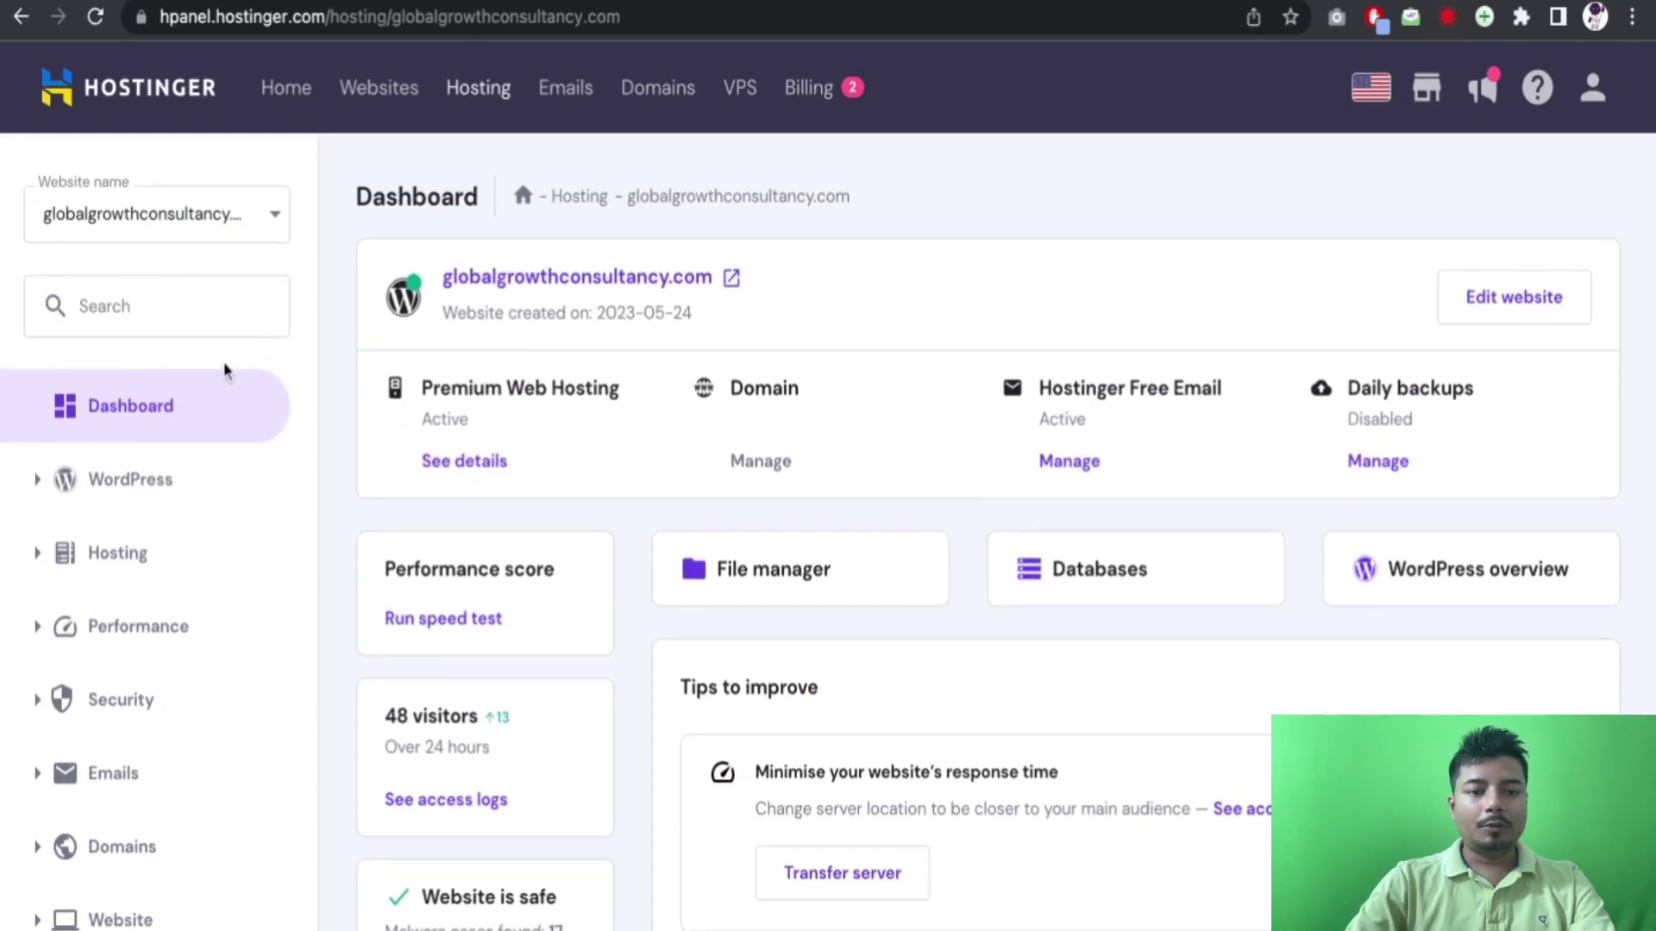
{"action": "left_click", "coordinate": [192, 318]}
{"action": "type", "text": "dns"}
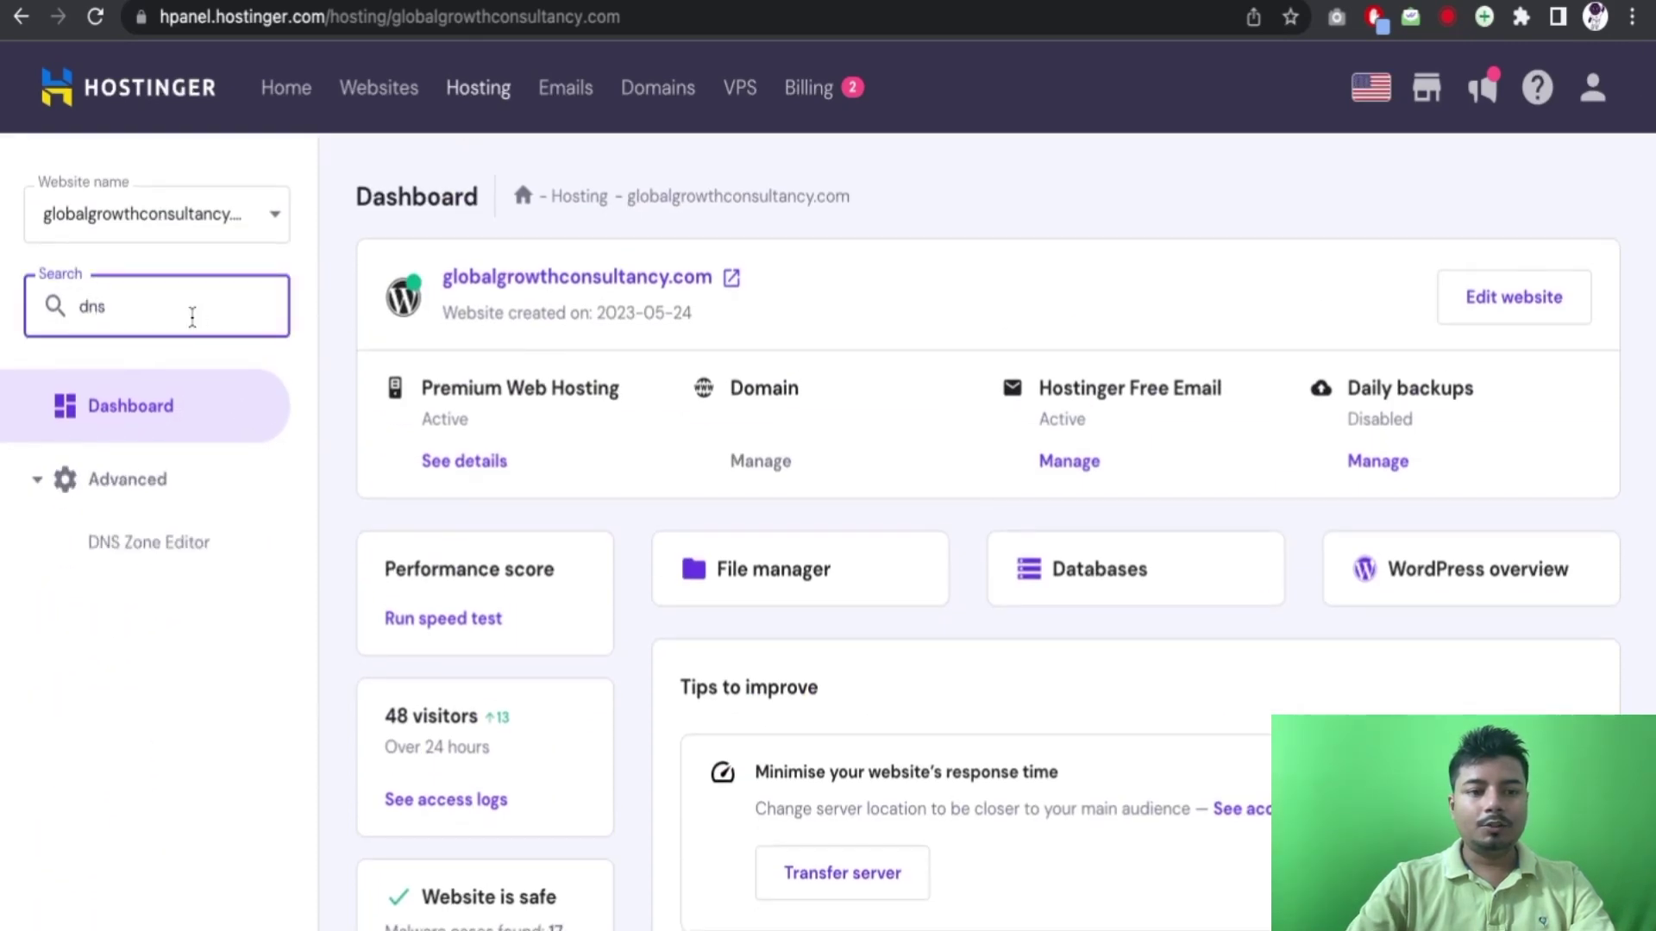
{"action": "left_click", "coordinate": [151, 556]}
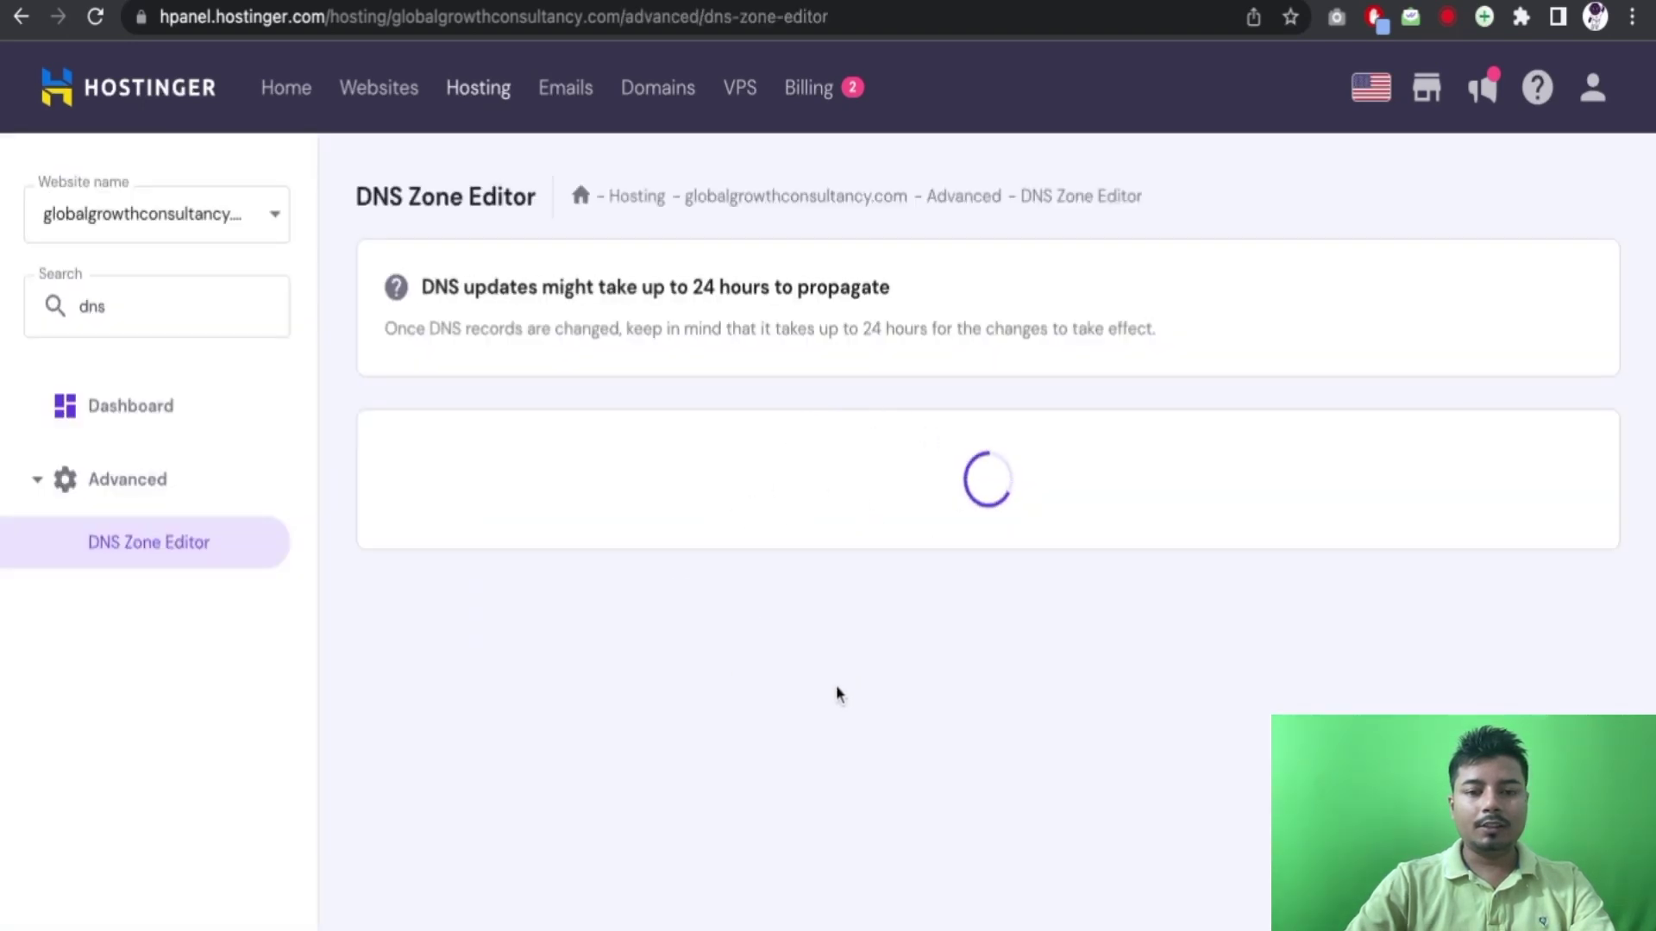
Filter the domain's DNS records by 'mx'
{"action": "scroll", "coordinate": [835, 691], "scroll_direction": "down", "scroll_amount": 2}
{"action": "scroll", "coordinate": [989, 526], "scroll_direction": "down", "scroll_amount": 15}
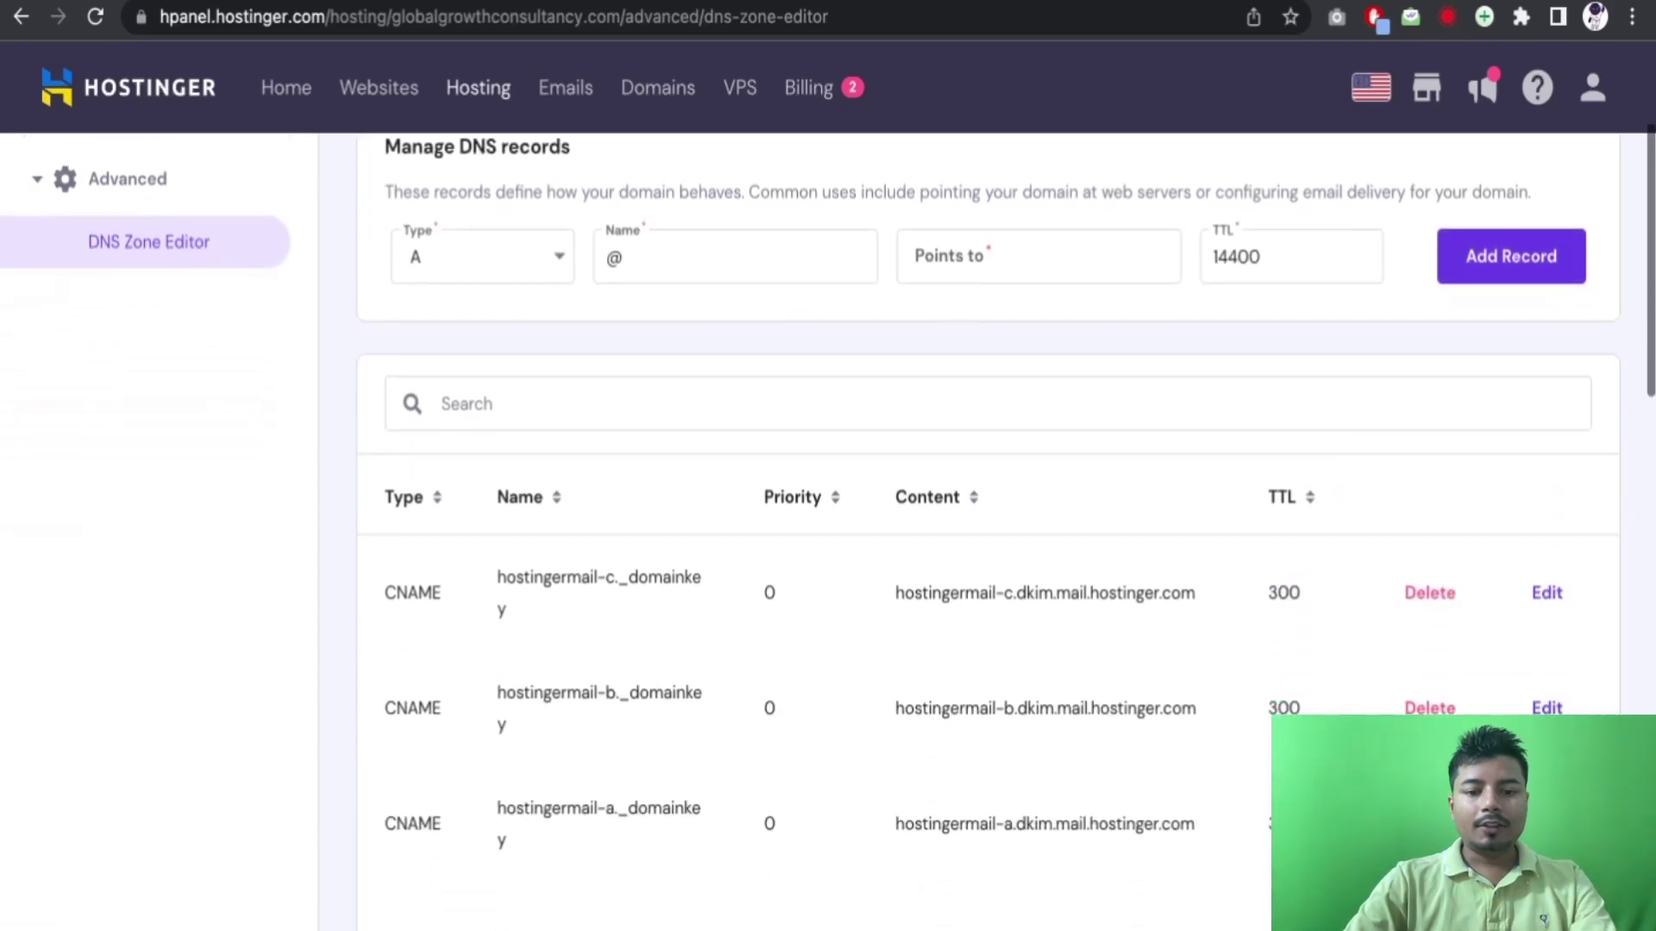
{"action": "scroll", "coordinate": [988, 527], "scroll_direction": "down", "scroll_amount": 10}
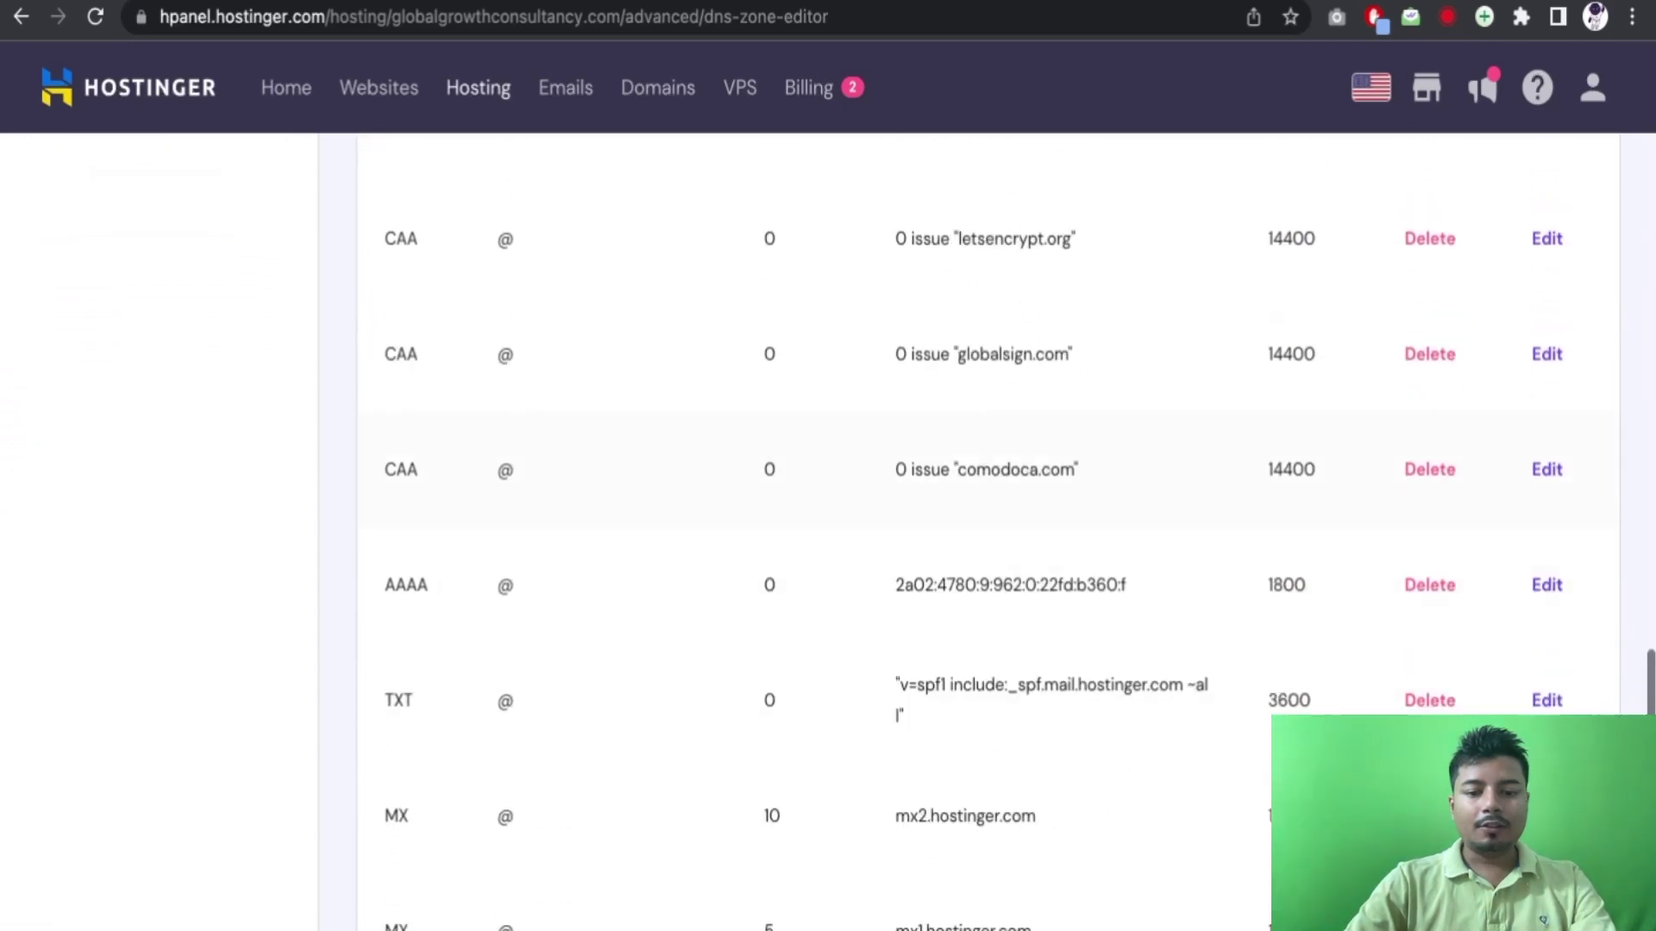
{"action": "scroll", "coordinate": [989, 526], "scroll_direction": "up", "scroll_amount": 3}
{"action": "scroll", "coordinate": [776, 684], "scroll_direction": "up", "scroll_amount": 20}
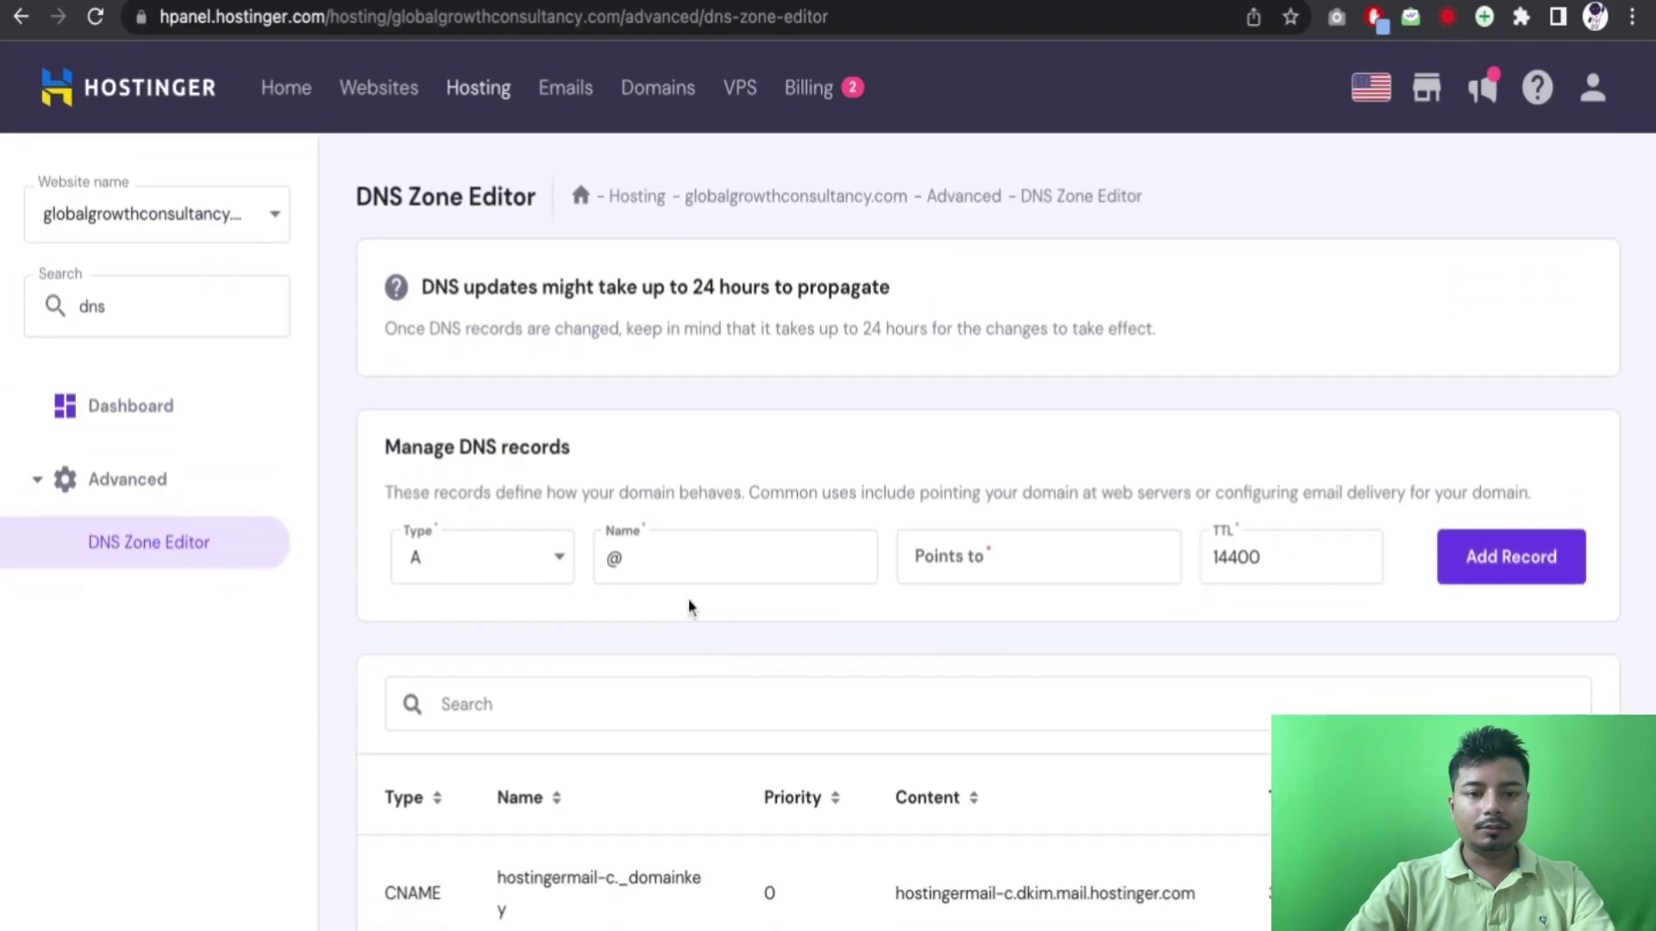
{"action": "left_click", "coordinate": [618, 680]}
{"action": "type", "text": "mx"}
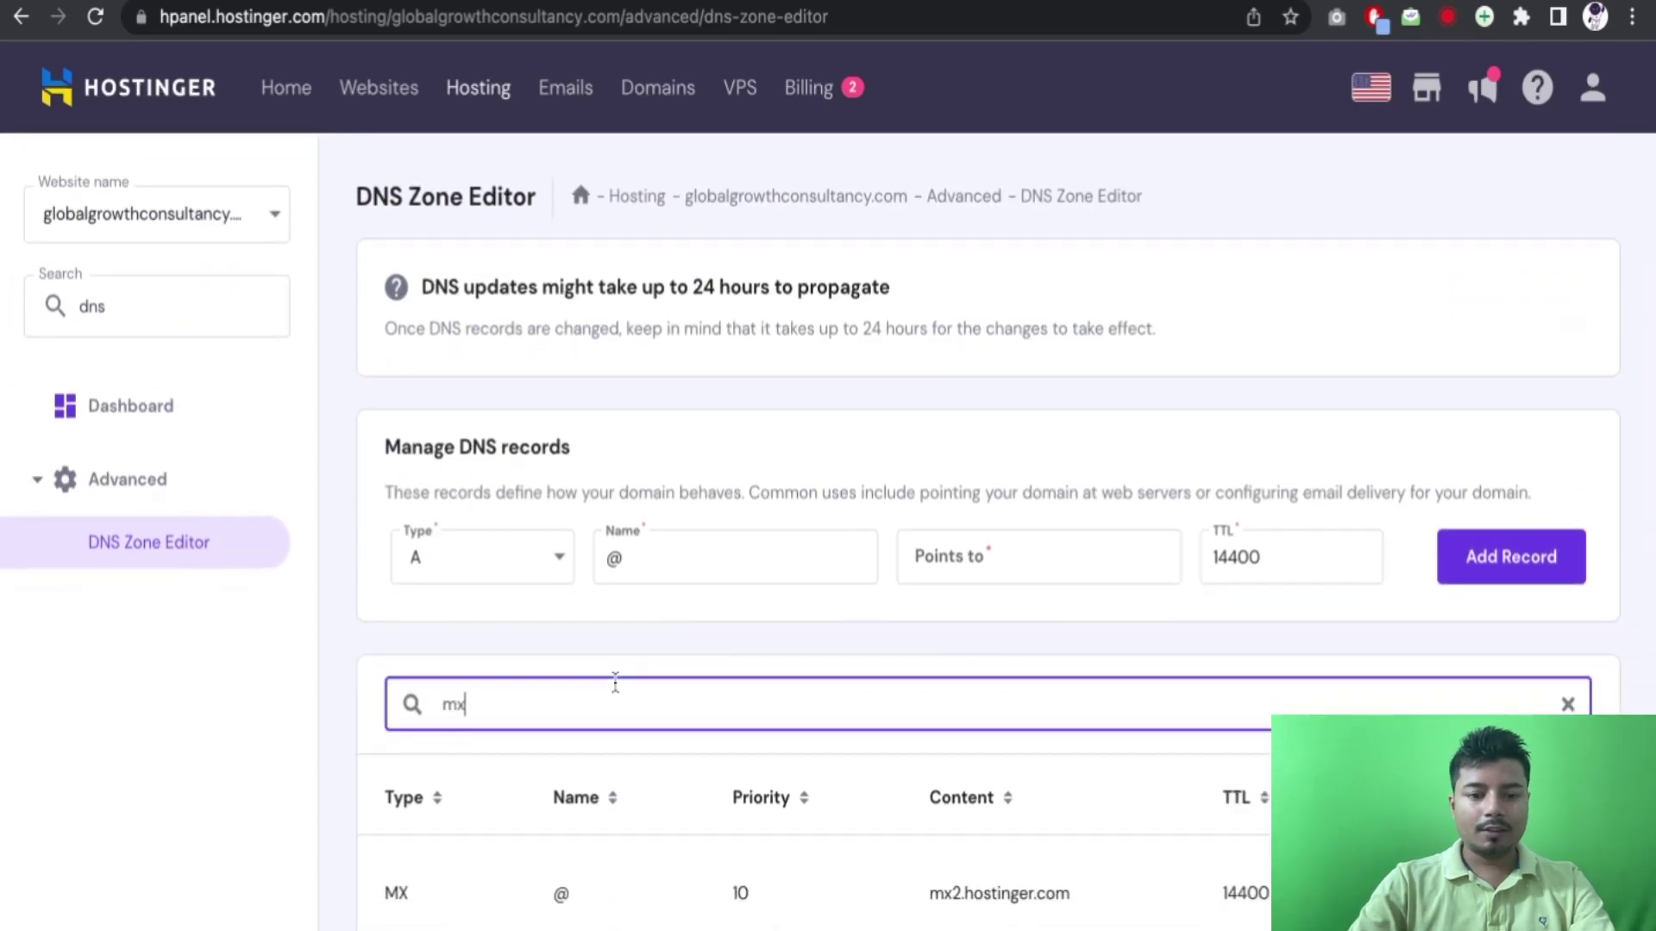
Delete the mx2.hostinger.com and mx1.hostinger.com MX records
{"action": "scroll", "coordinate": [610, 880], "scroll_direction": "down", "scroll_amount": 4}
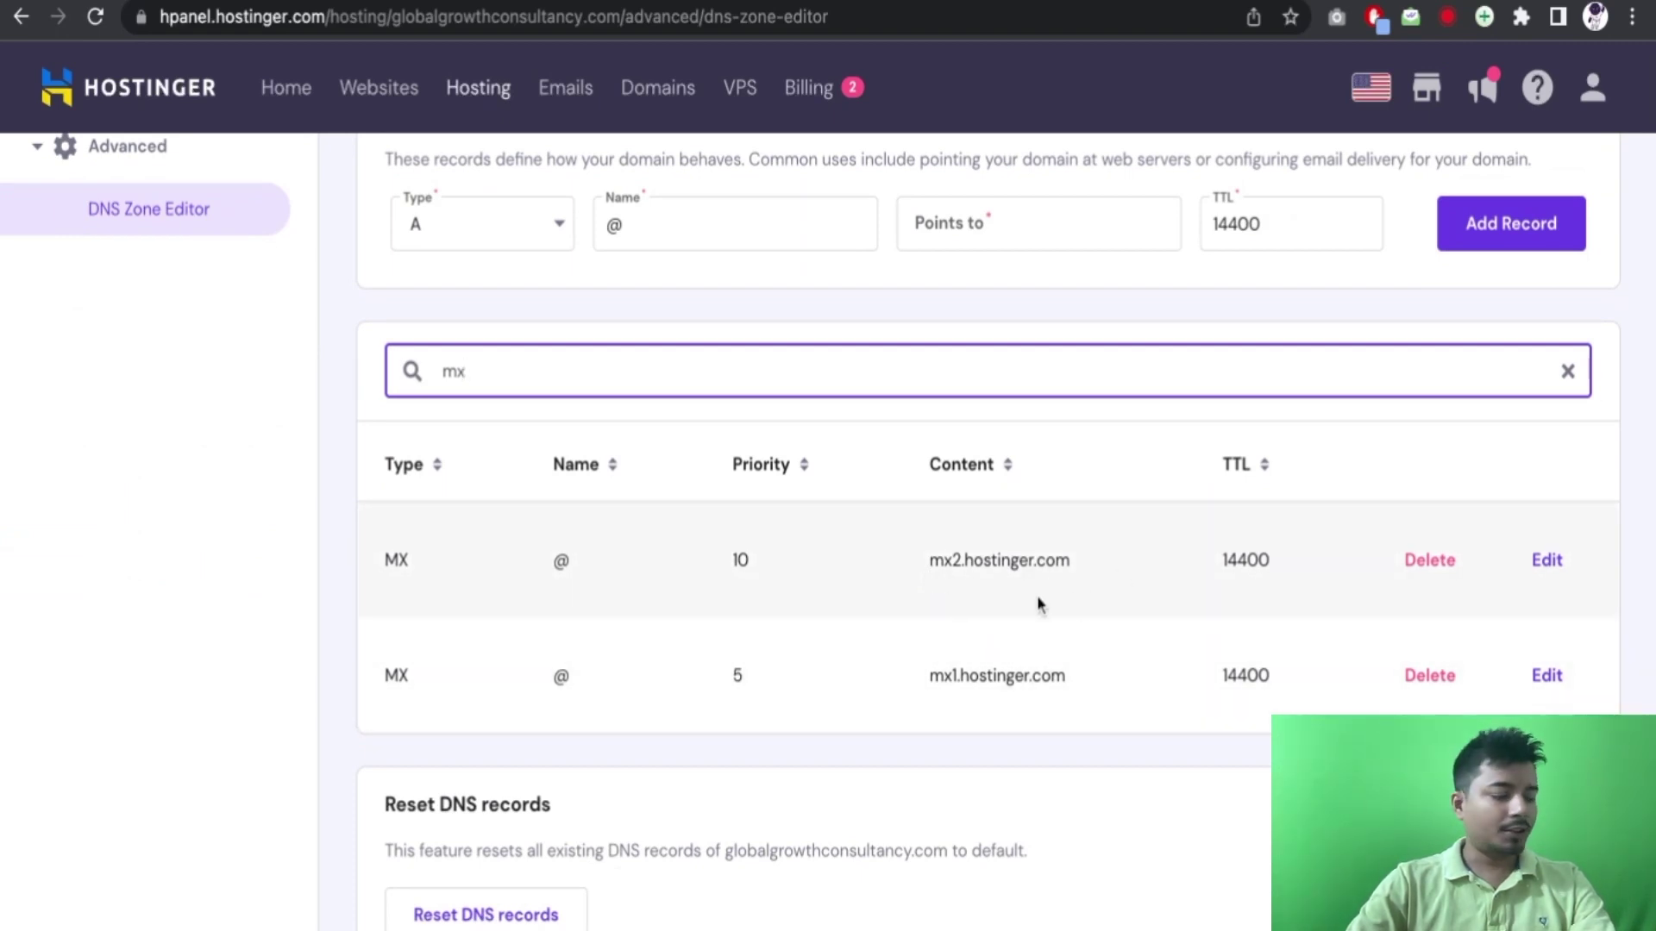
{"action": "left_click", "coordinate": [1436, 568]}
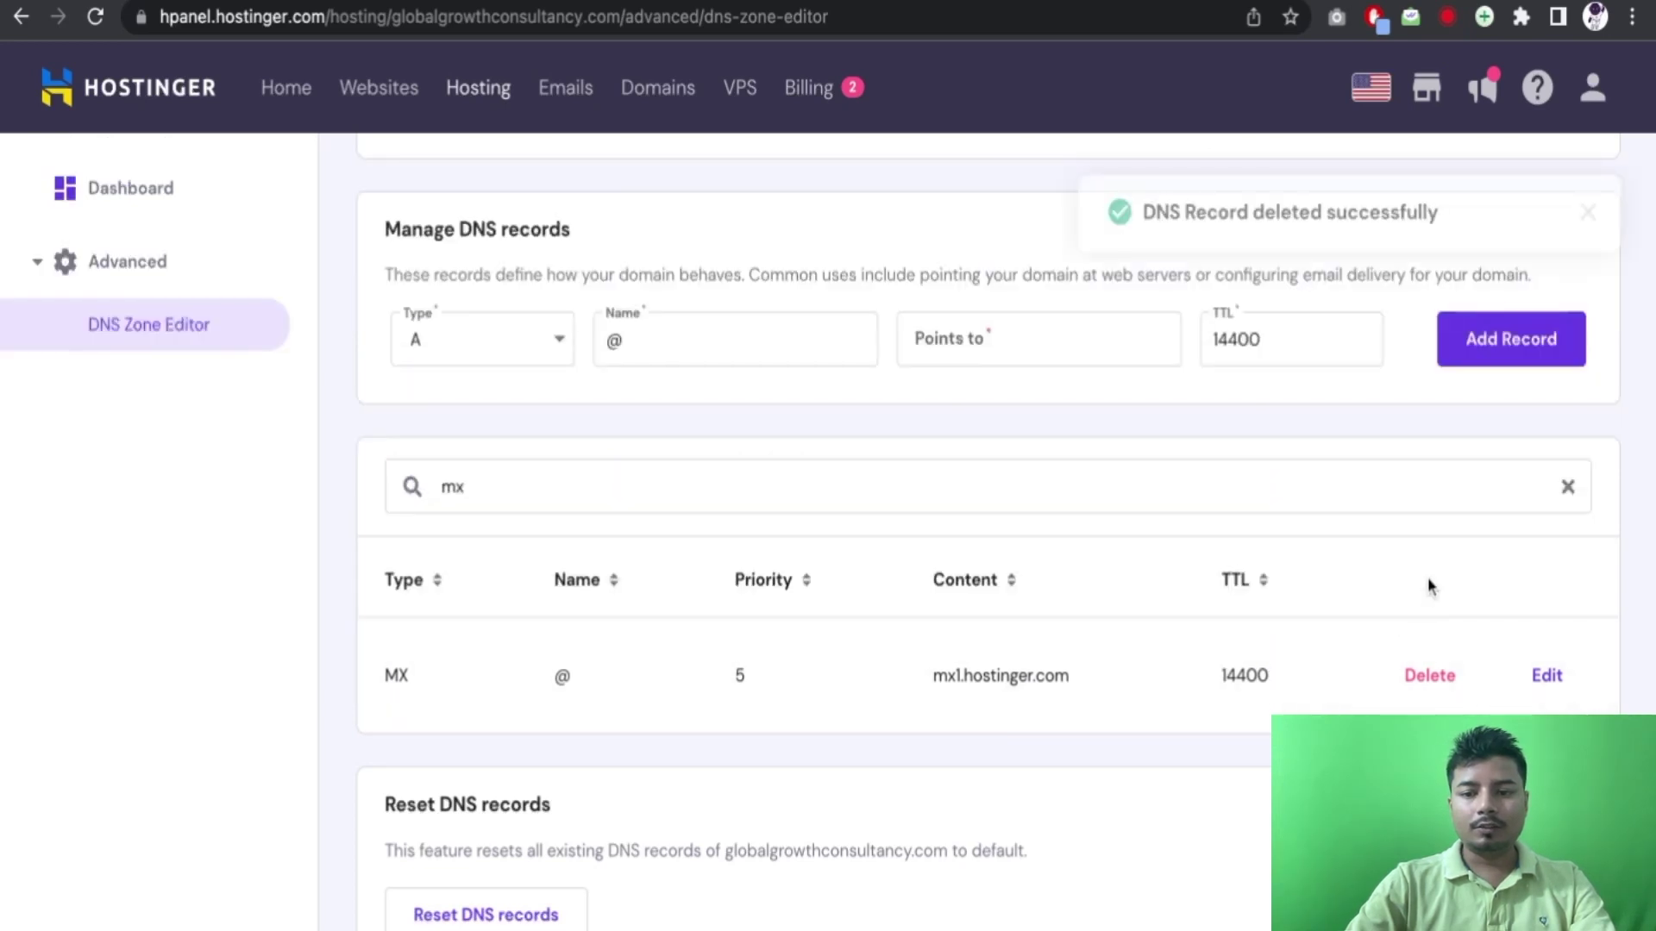
{"action": "left_click", "coordinate": [1429, 681]}
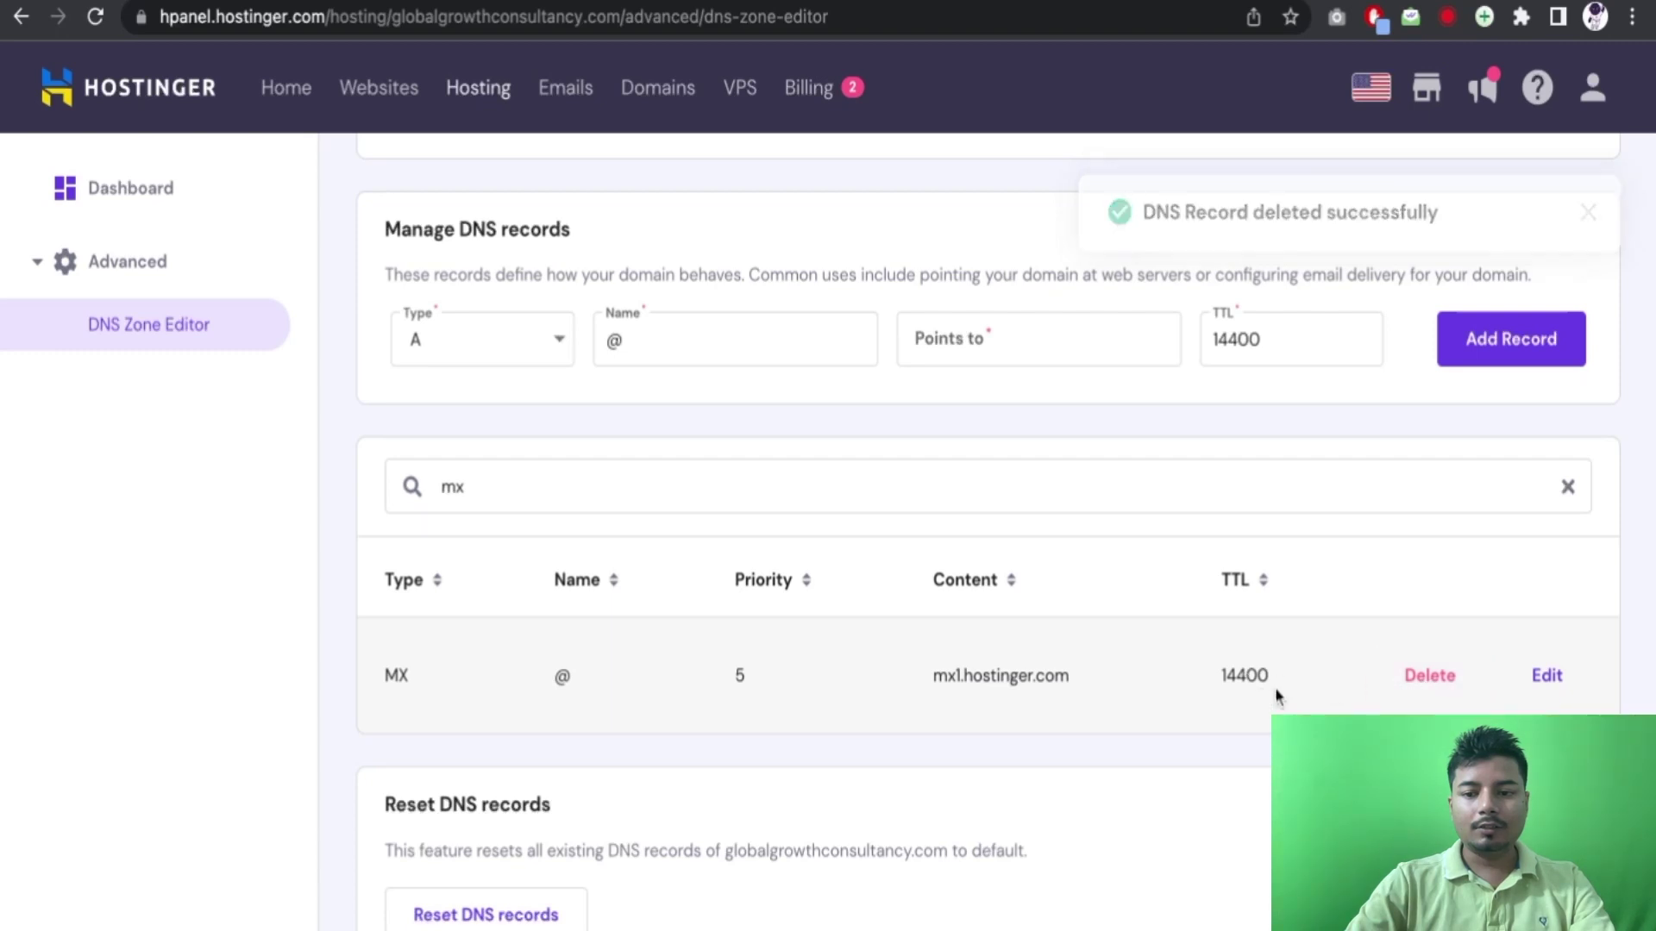
{"action": "left_click", "coordinate": [1415, 695]}
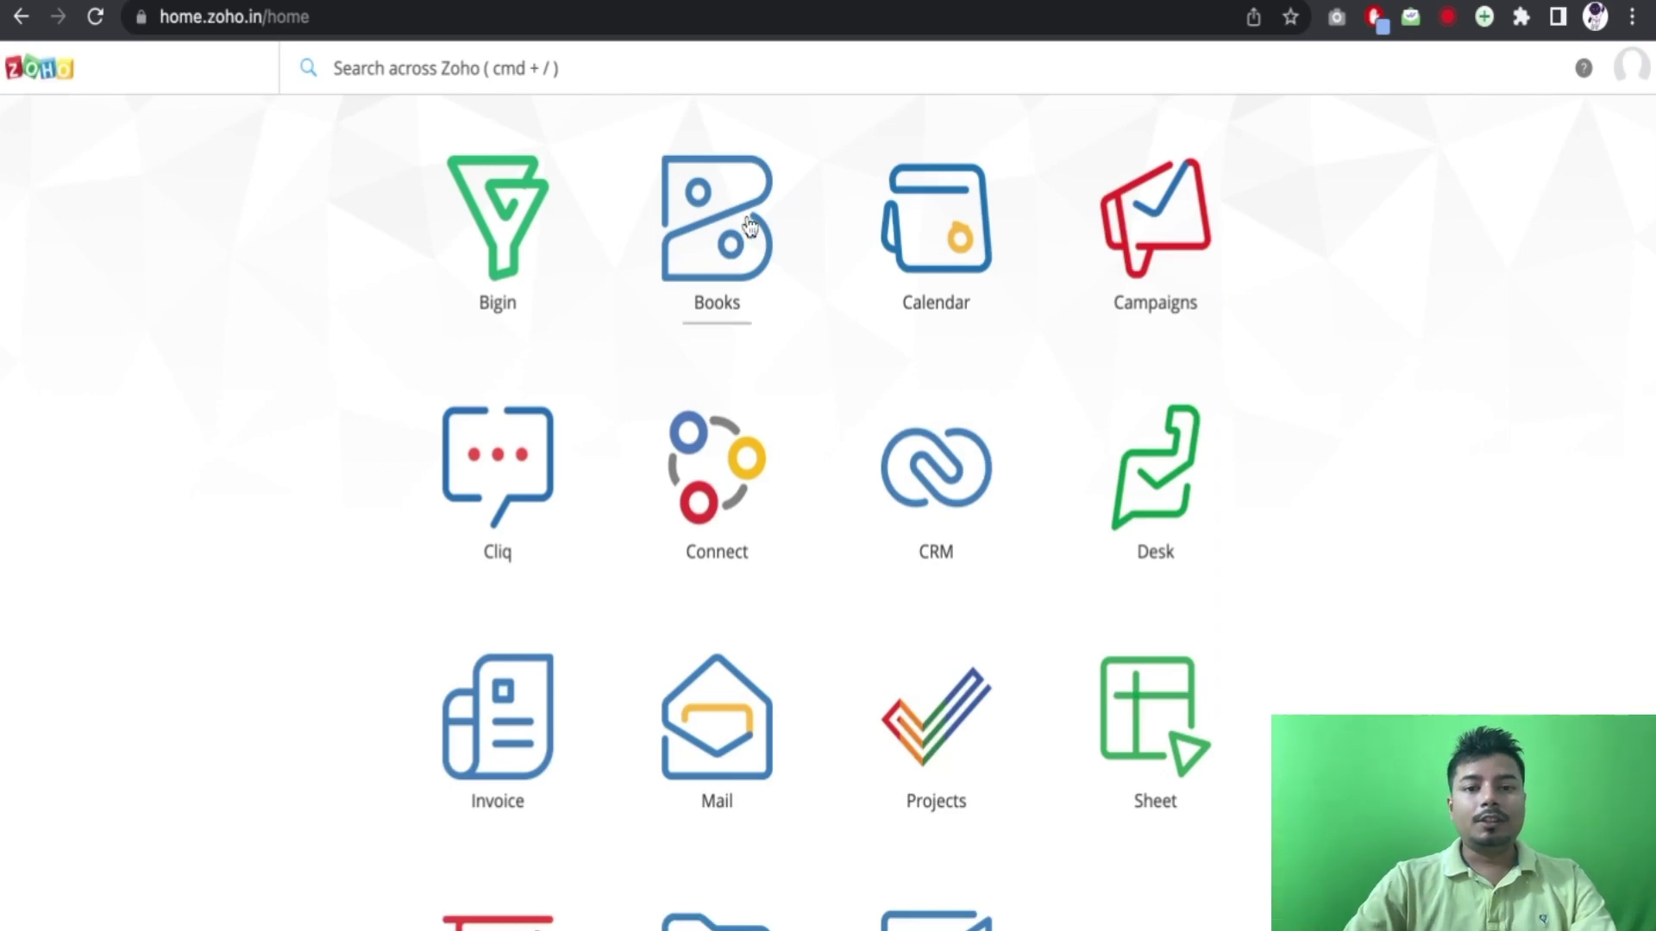
Switch back to the Zoho Home tab
{"action": "key", "text": "ctrl+Tab"}
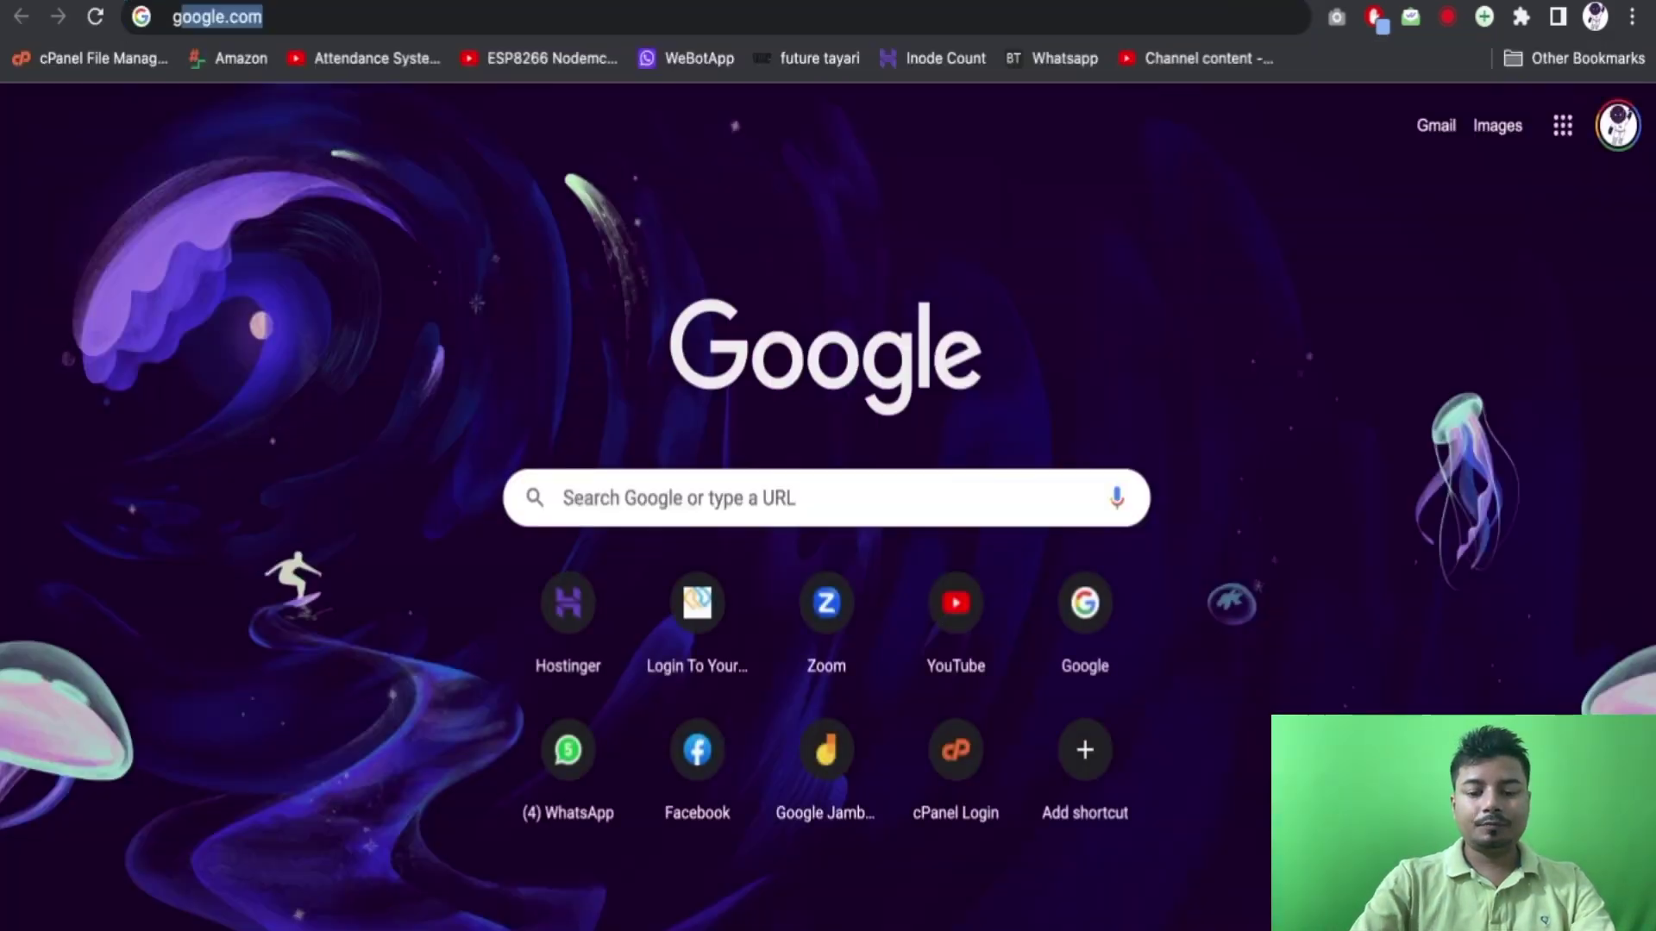
Search Google for 'gsuite admin'
{"action": "type", "text": "gsuite"}
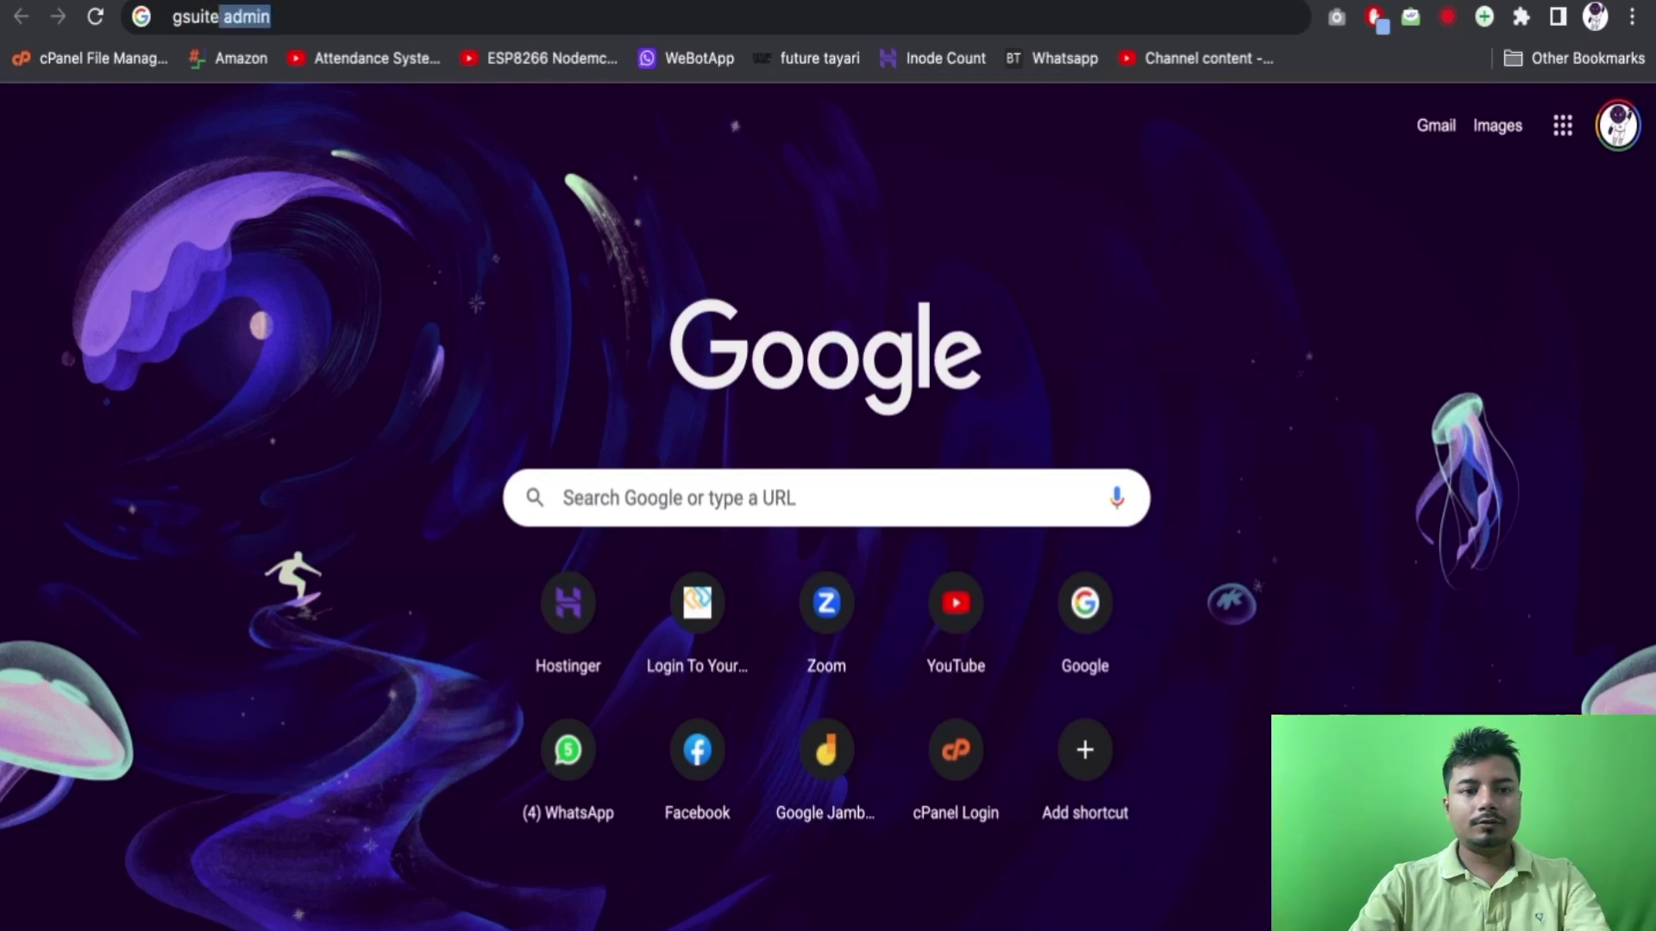
{"action": "key", "text": "Return"}
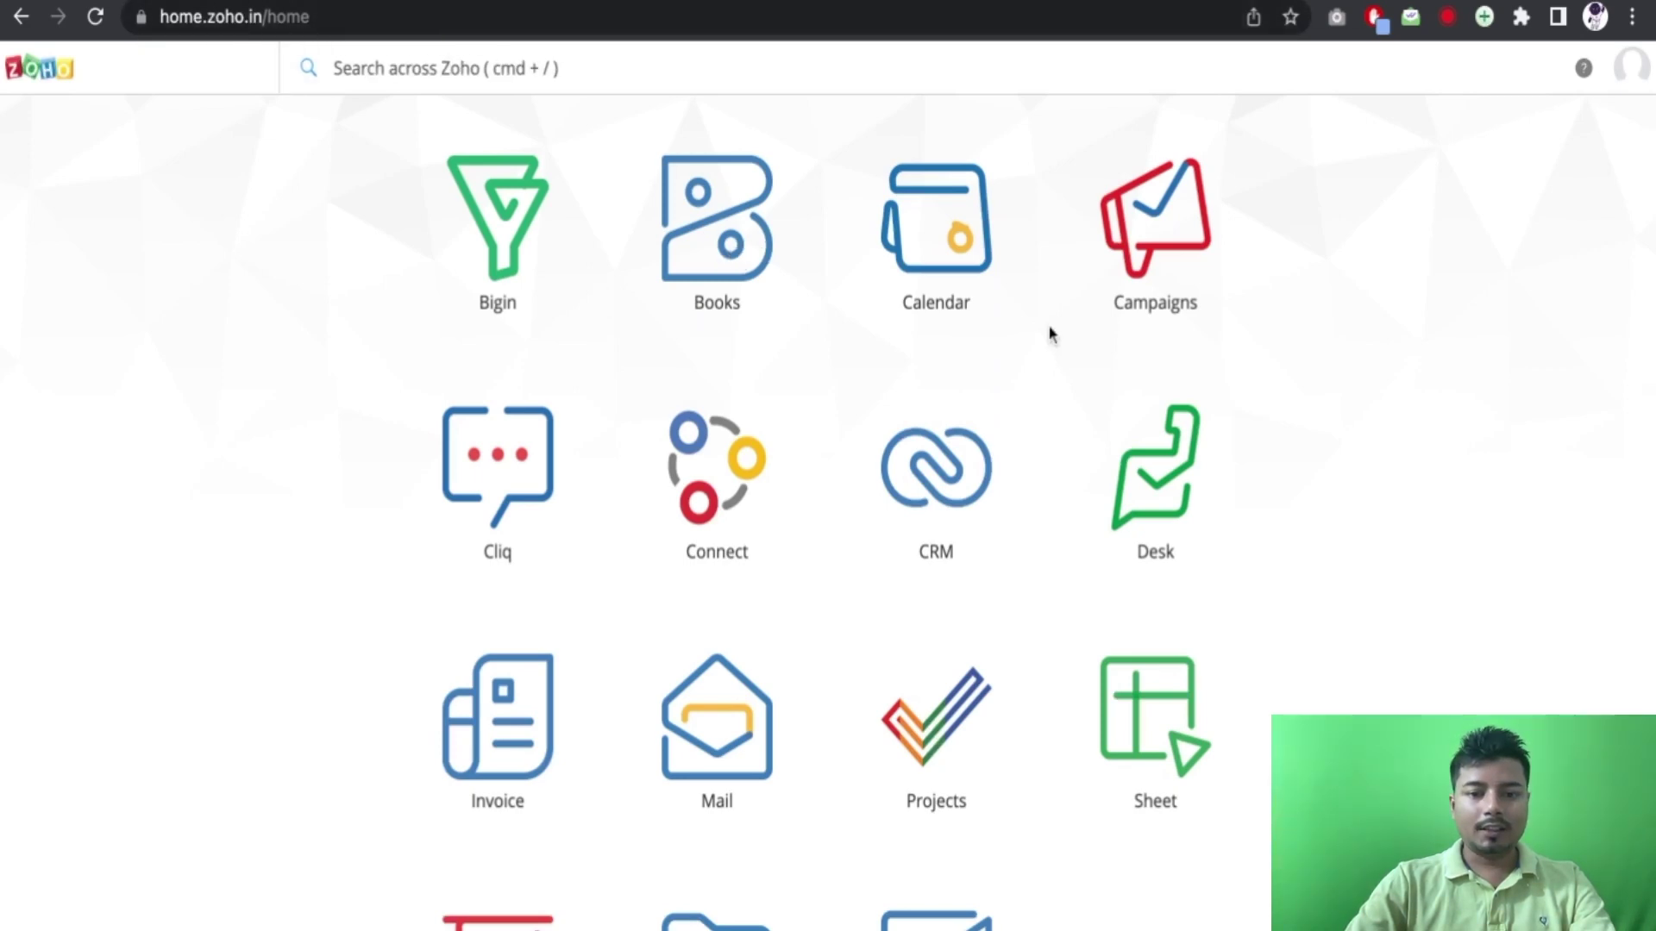
Open Mail from Zoho Home and confirm the account password to re-verify identity
{"action": "scroll", "coordinate": [650, 687], "scroll_direction": "down", "scroll_amount": 2}
{"action": "left_click", "coordinate": [738, 593]}
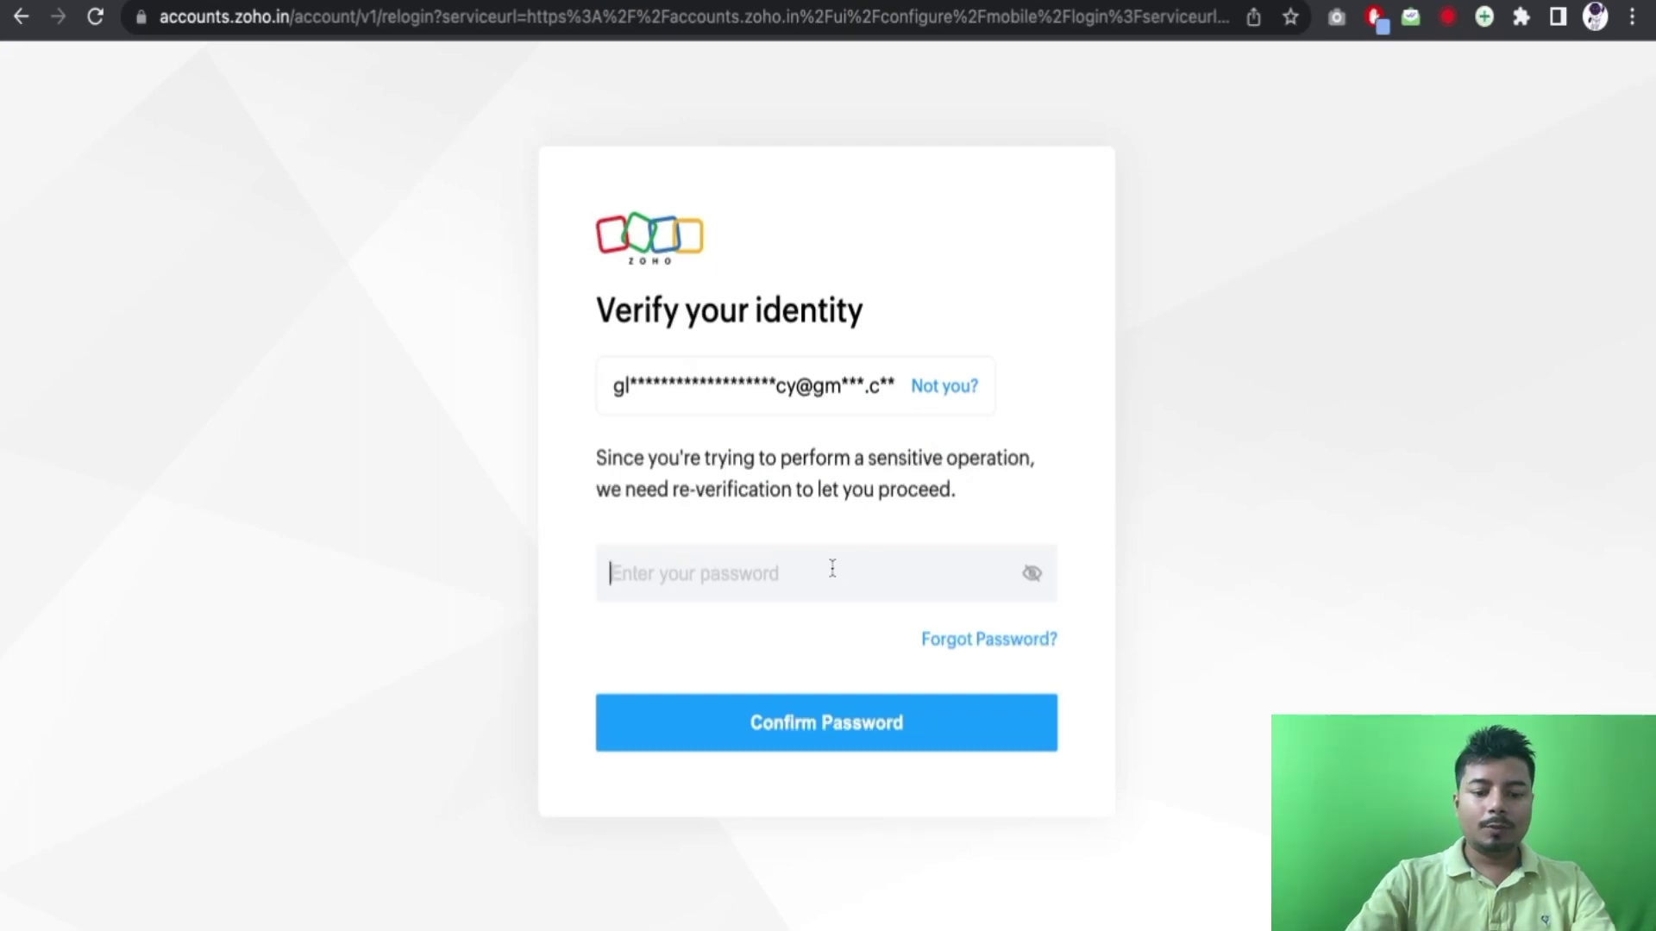
{"action": "type", "text": "******"}
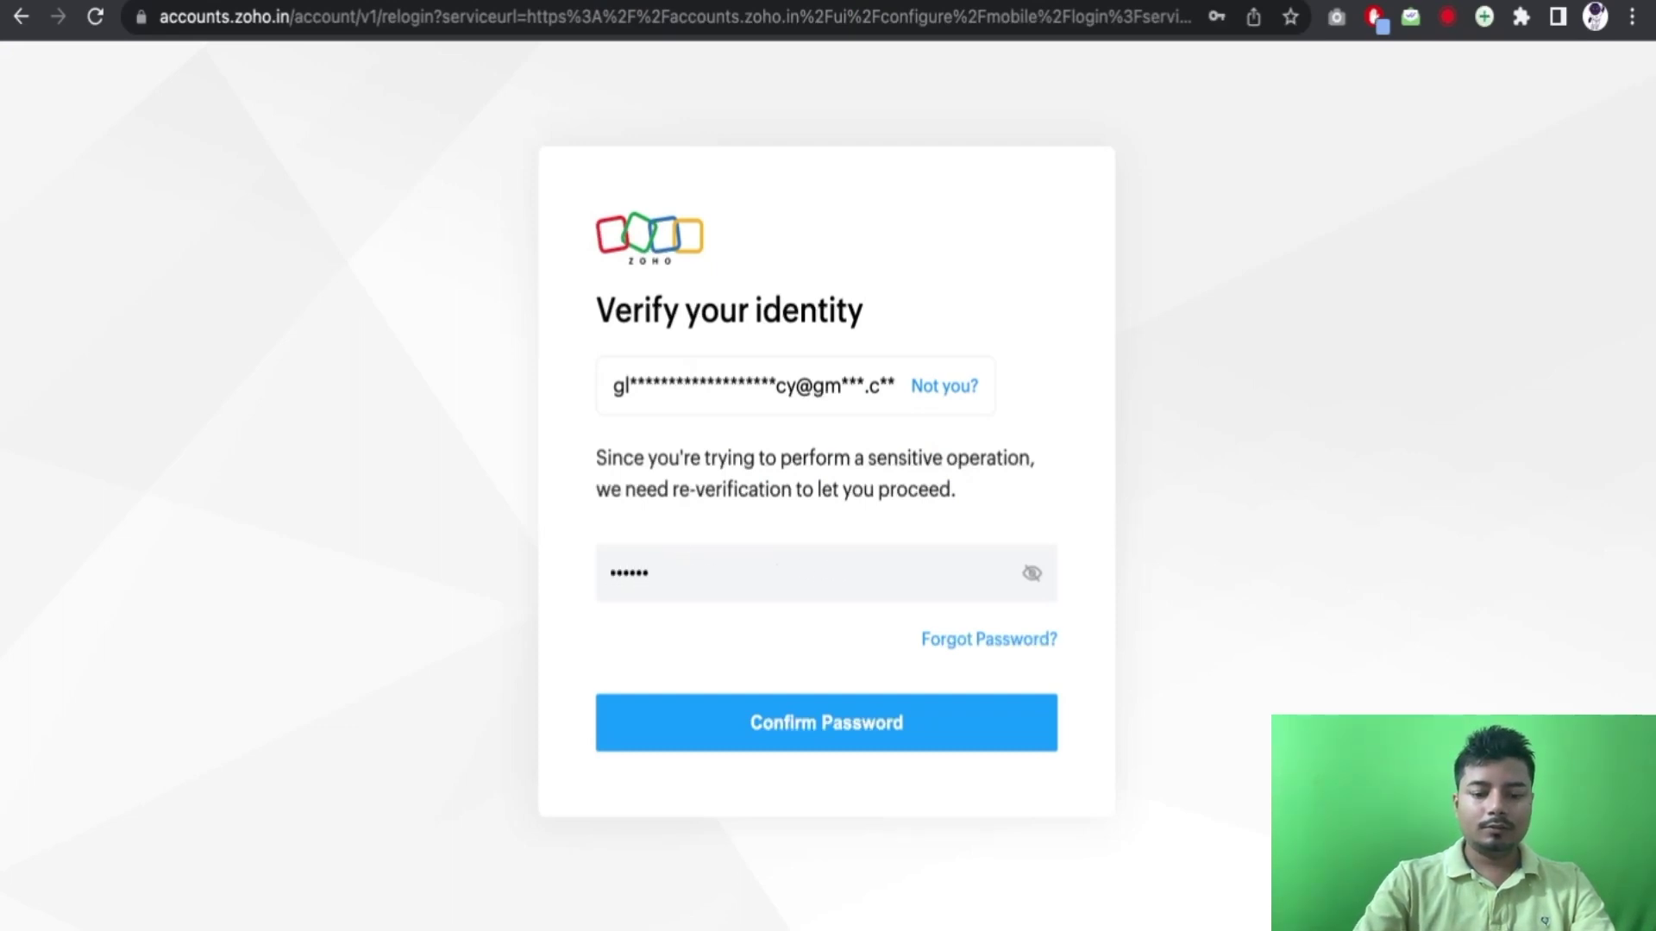
{"action": "type", "text": "****"}
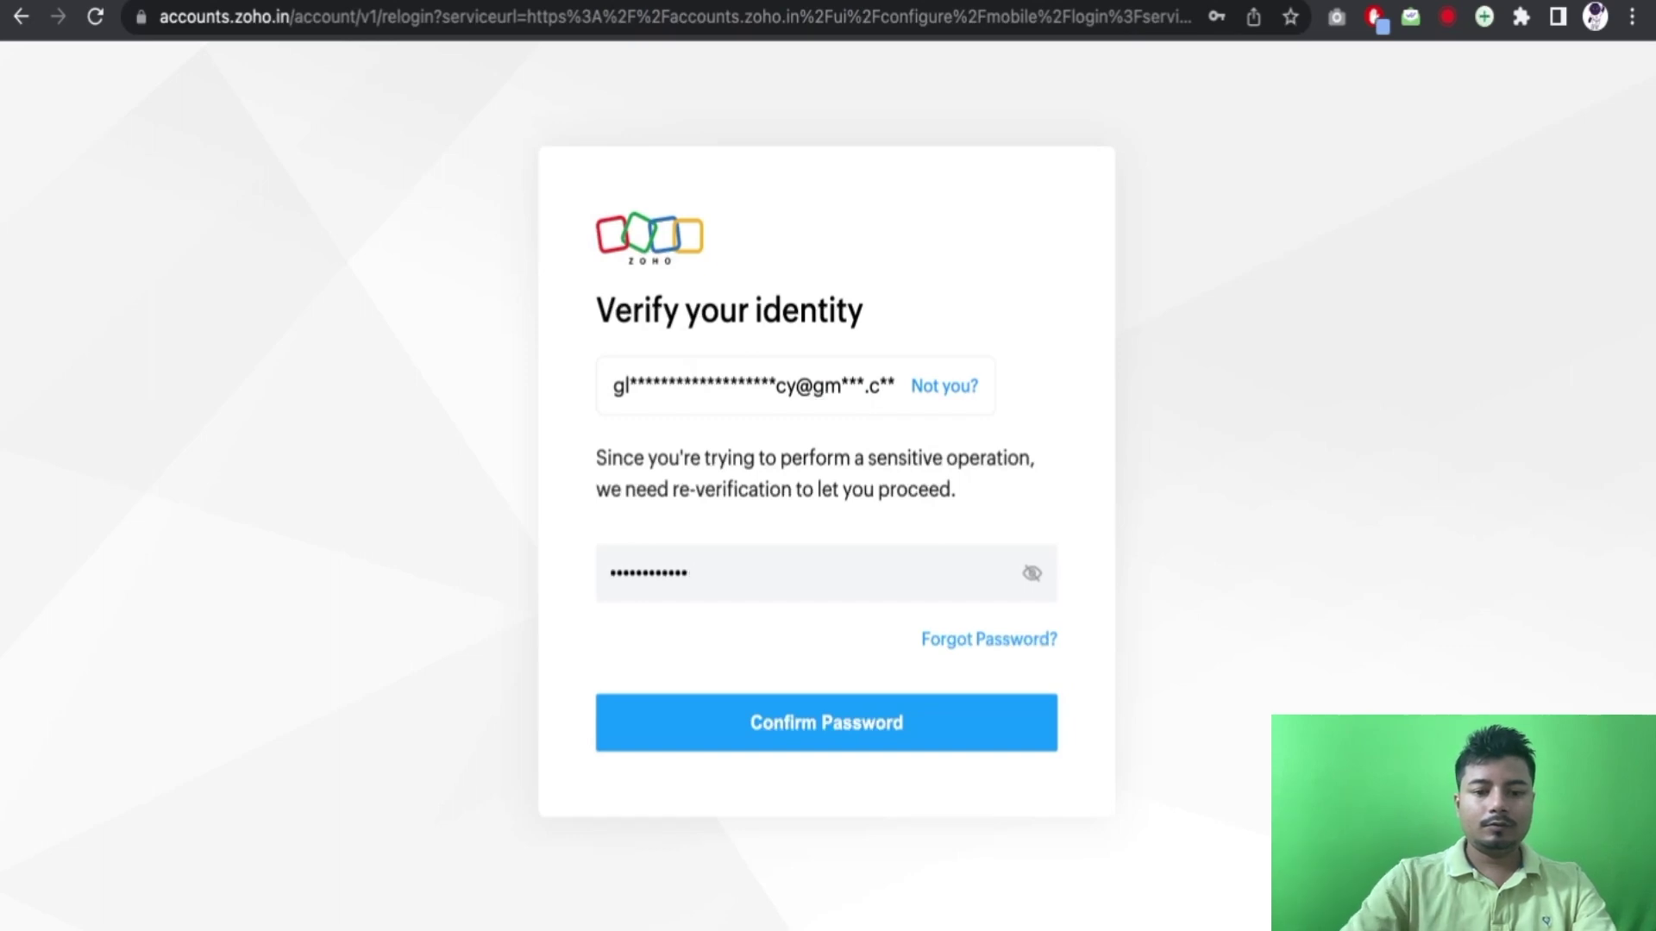
{"action": "left_click", "coordinate": [825, 730]}
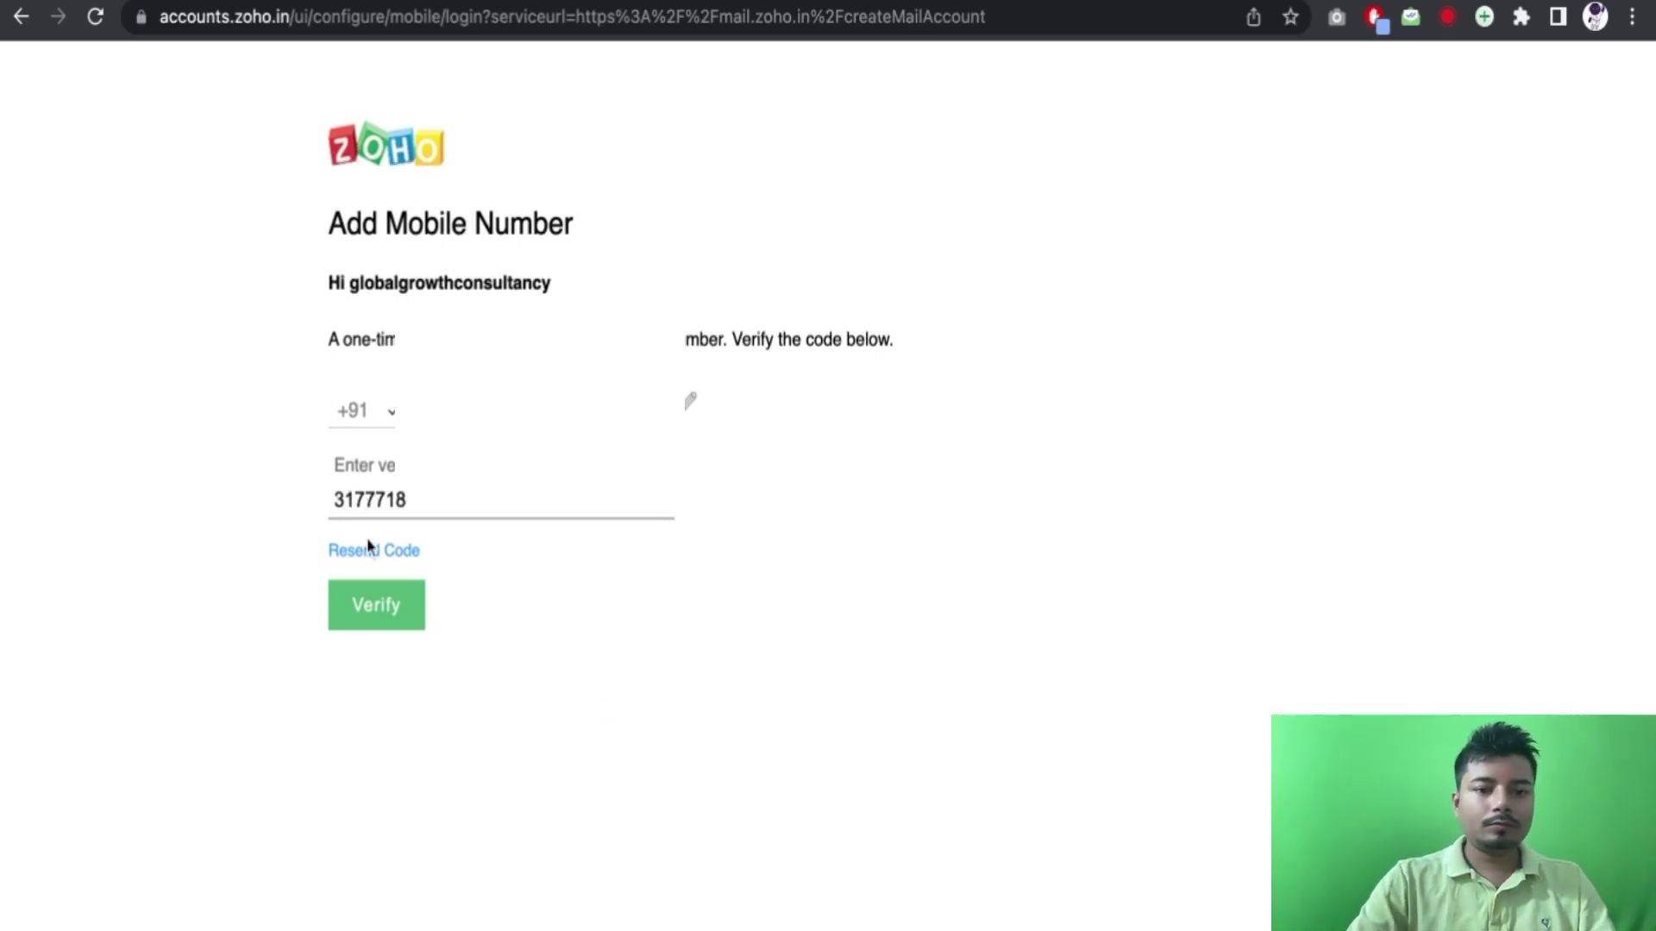
Verify the mobile number with the one-time code and continue to Zoho Mail setup
{"action": "left_click", "coordinate": [378, 606]}
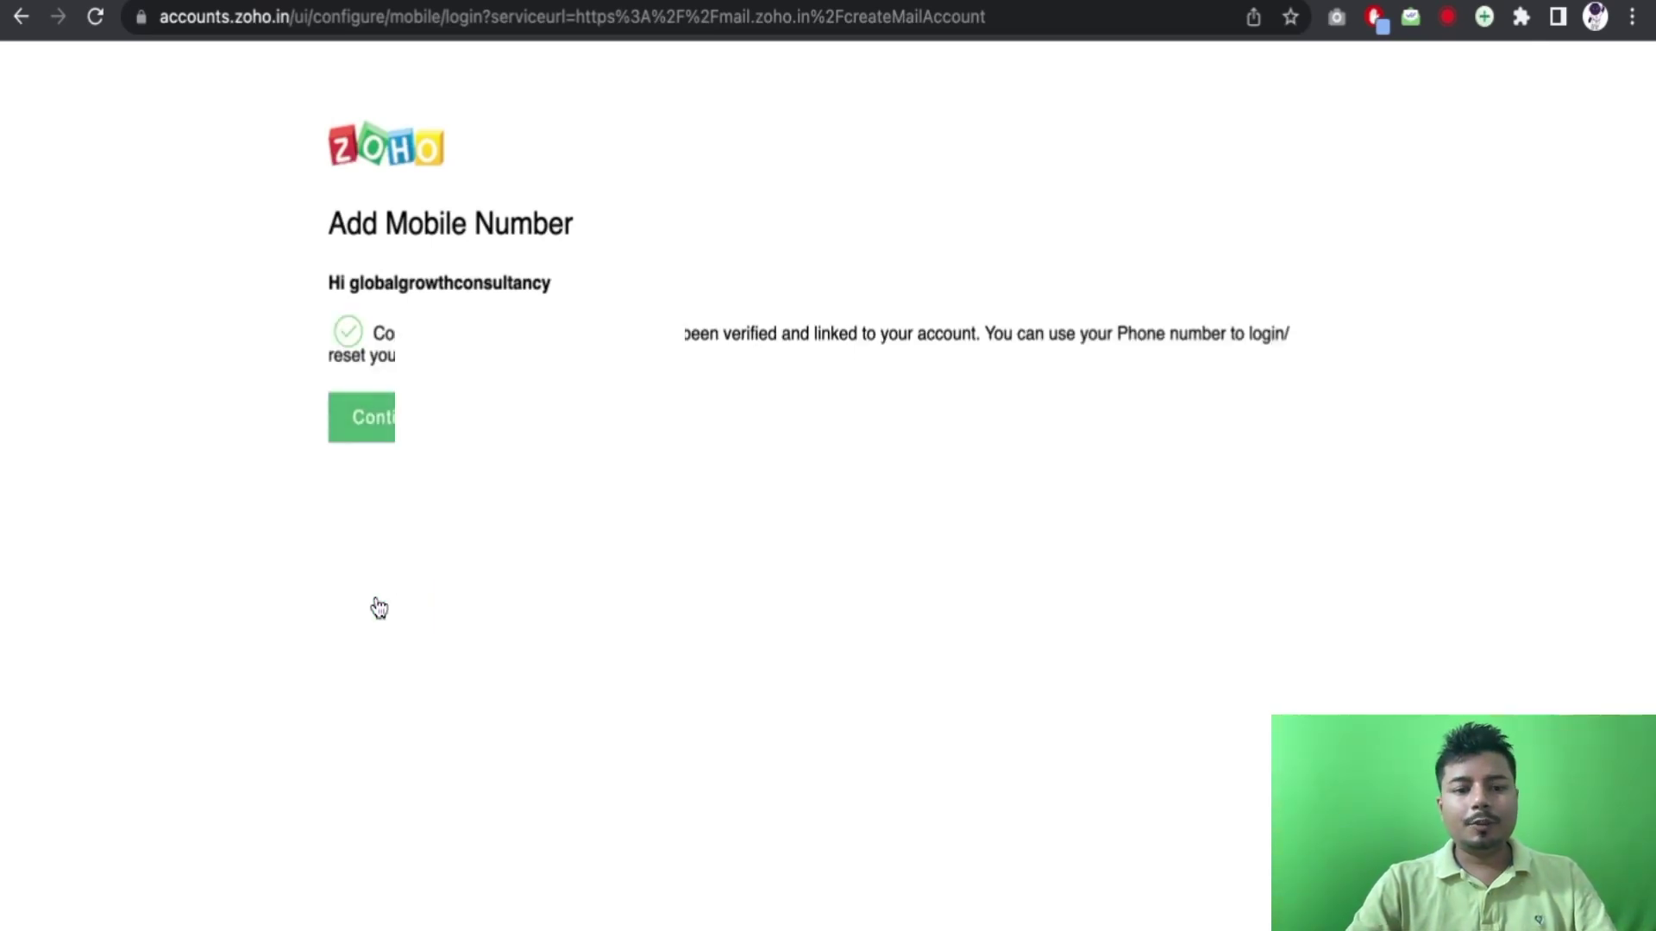
{"action": "left_click", "coordinate": [417, 414]}
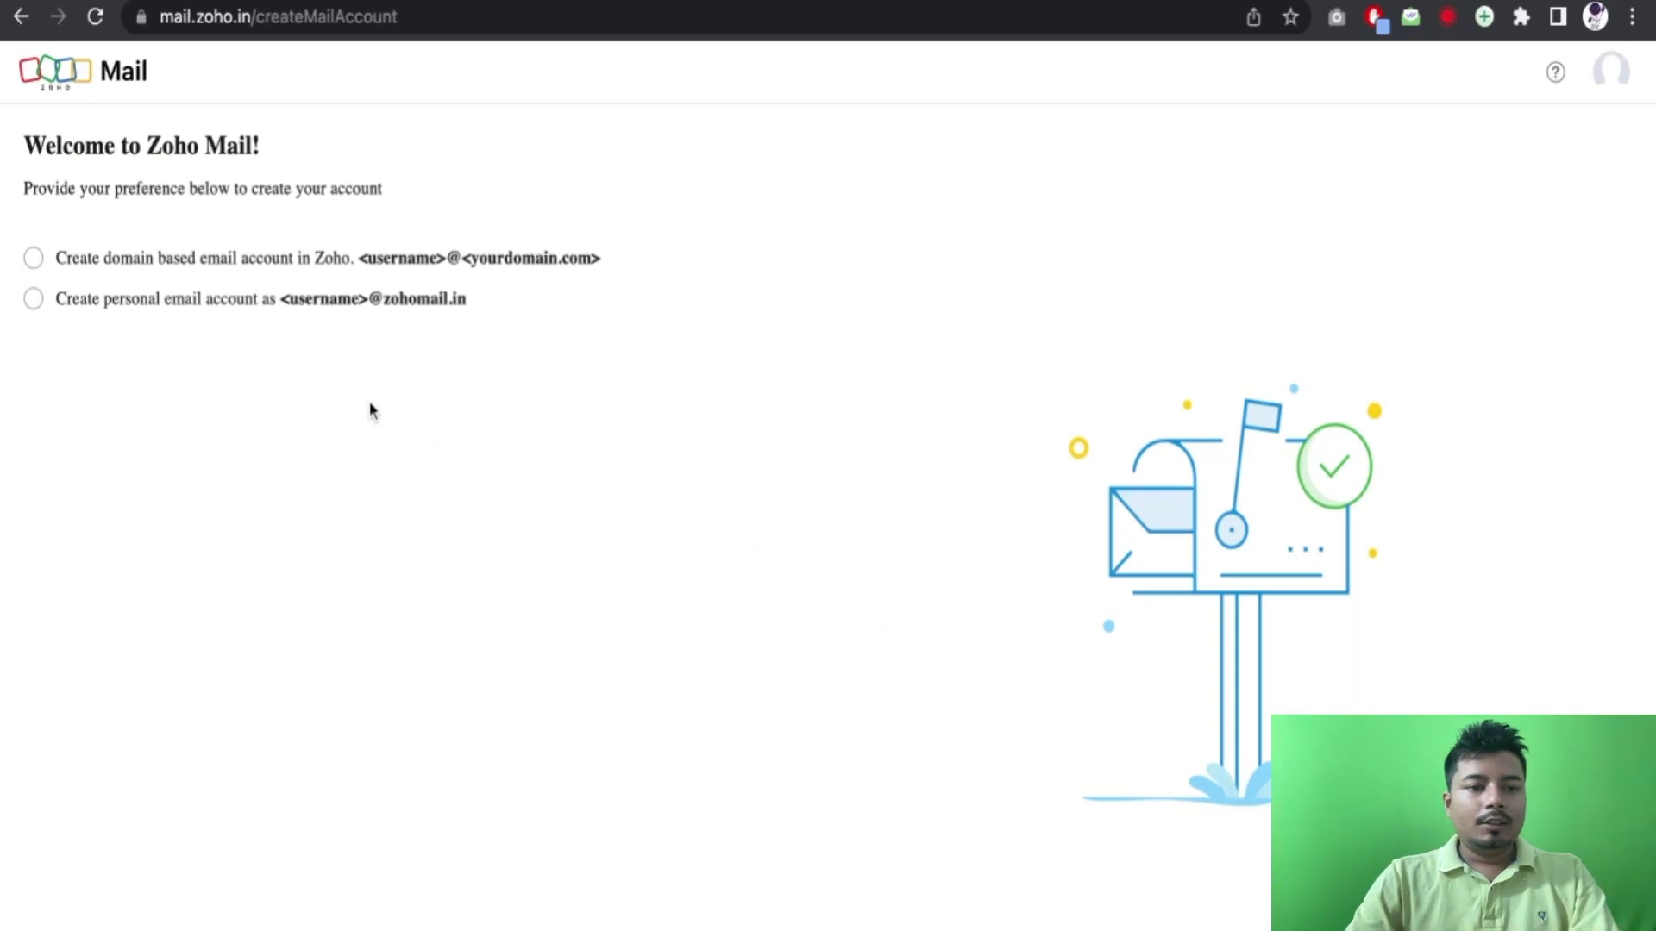
Choose 'Create domain based email account in Zoho', proceed, and browse the plans for the Free Plan
{"action": "left_click", "coordinate": [183, 260]}
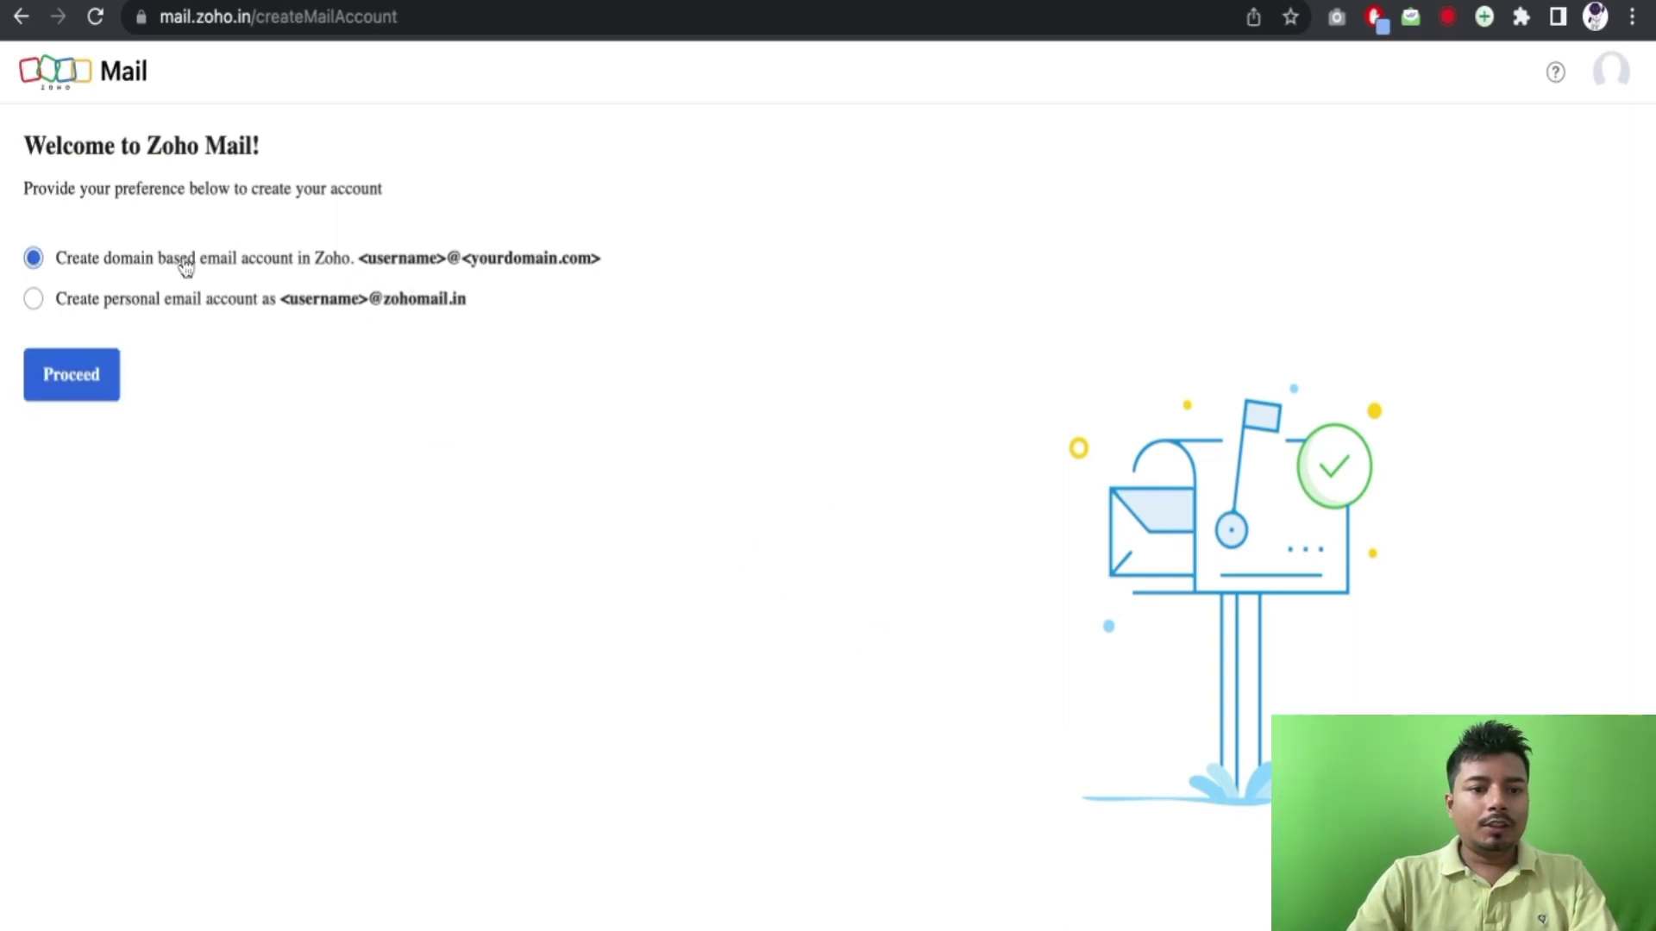
{"action": "scroll", "coordinate": [354, 274], "scroll_direction": "up", "scroll_amount": 5}
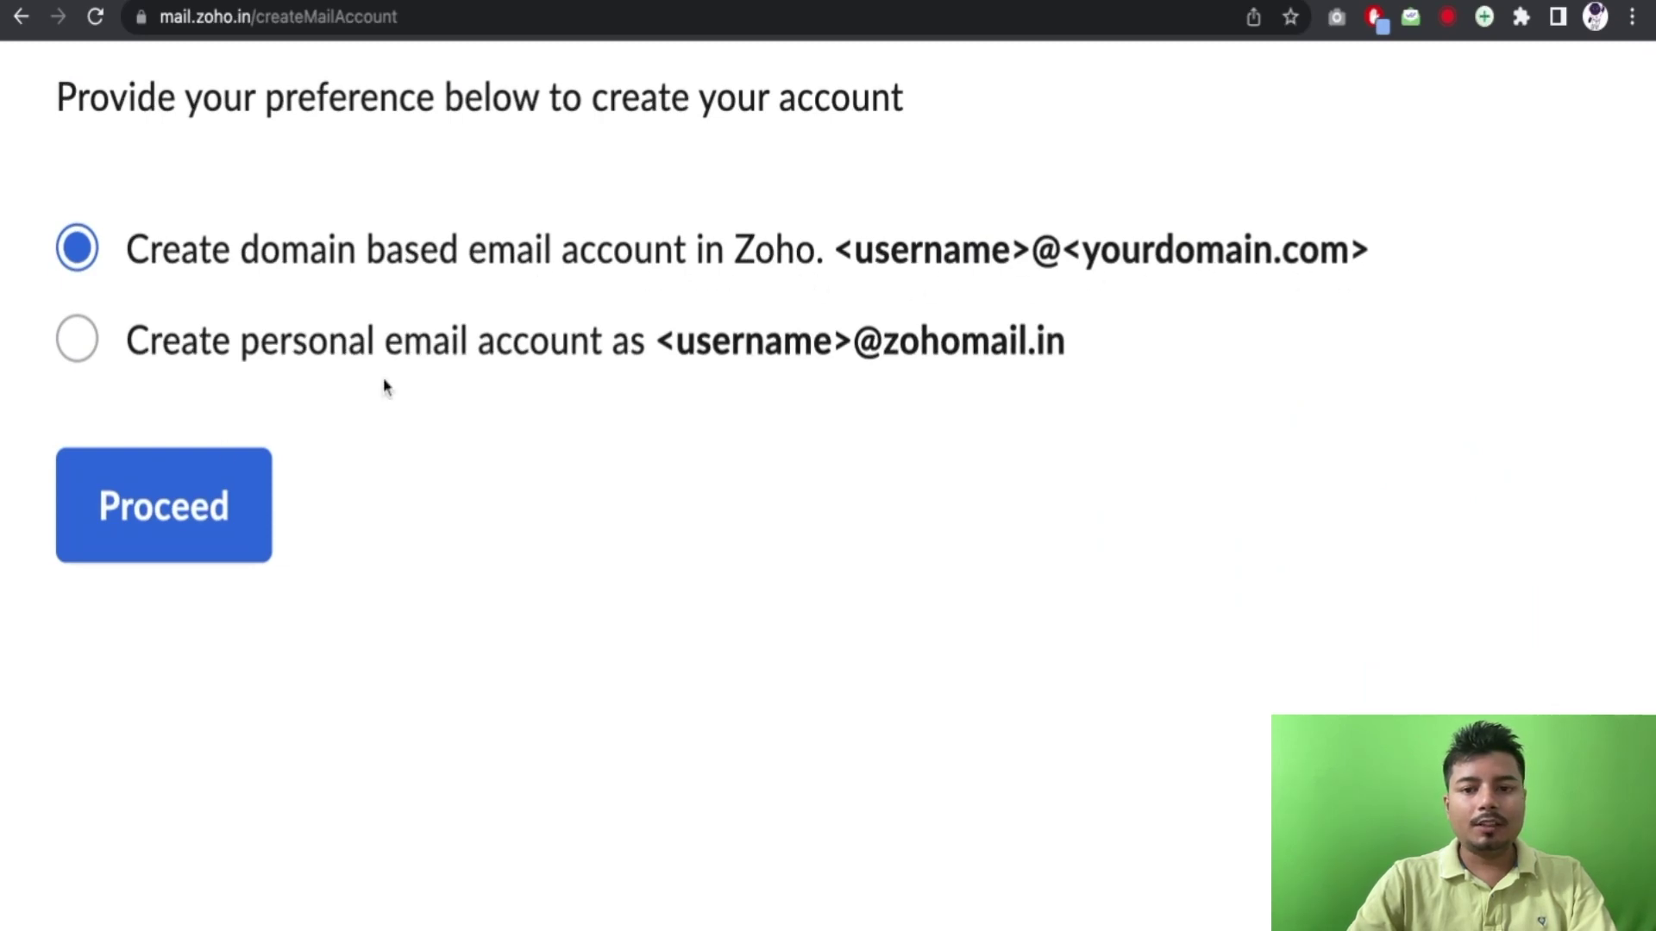
{"action": "left_click", "coordinate": [138, 524]}
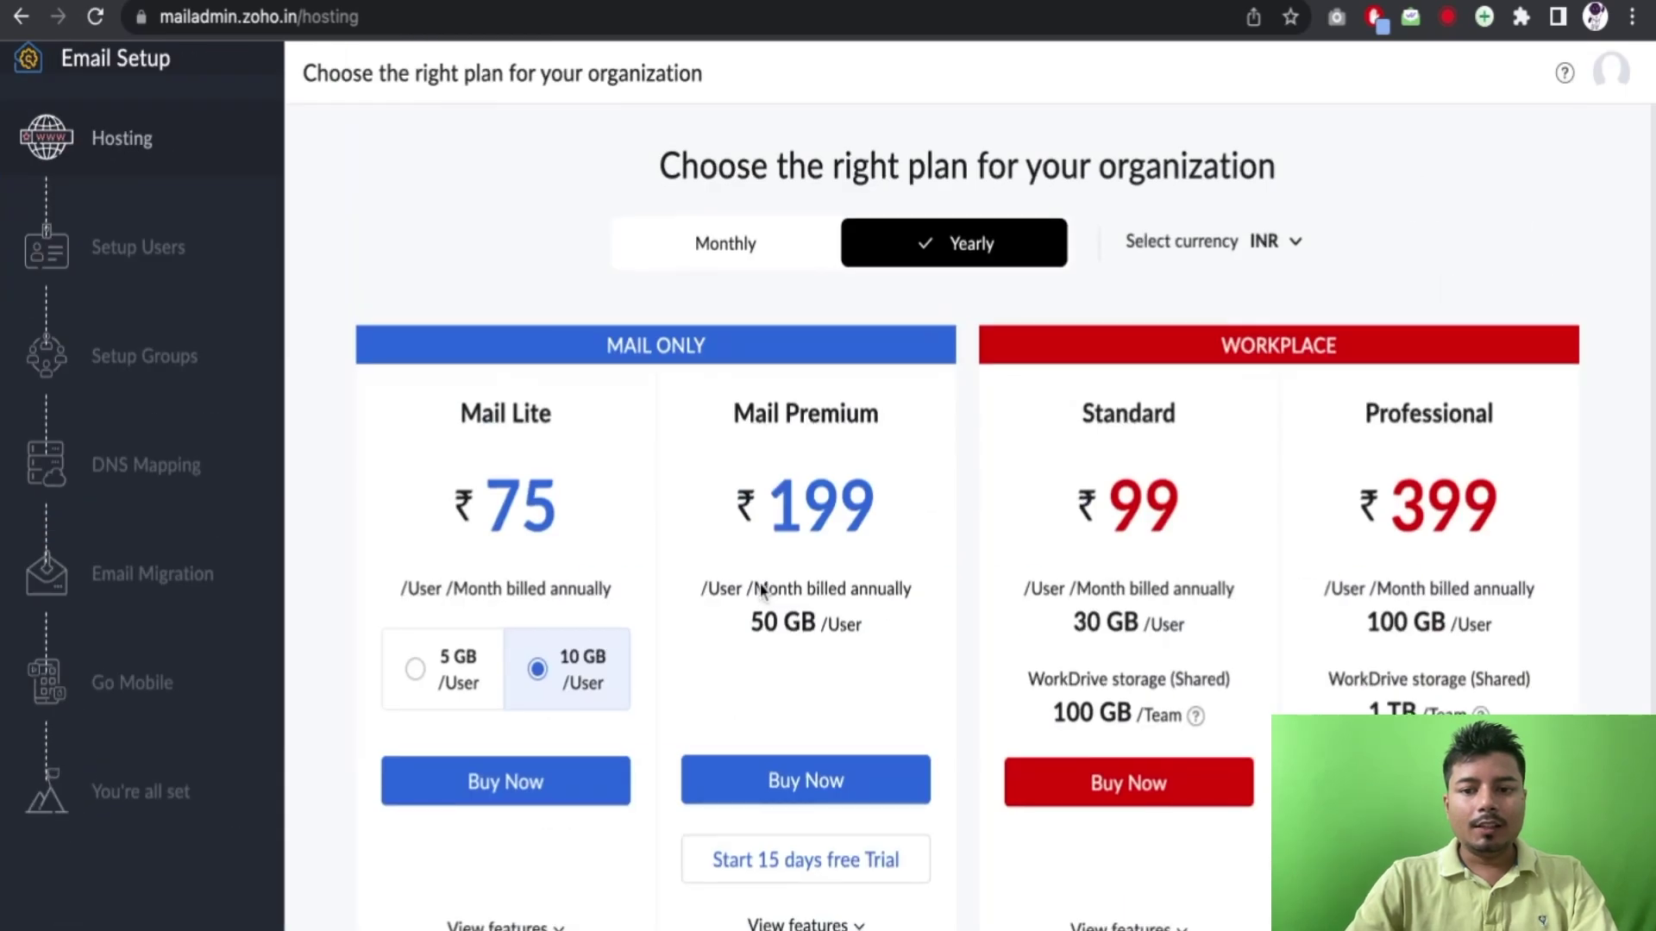
{"action": "scroll", "coordinate": [761, 592], "scroll_direction": "down", "scroll_amount": 3}
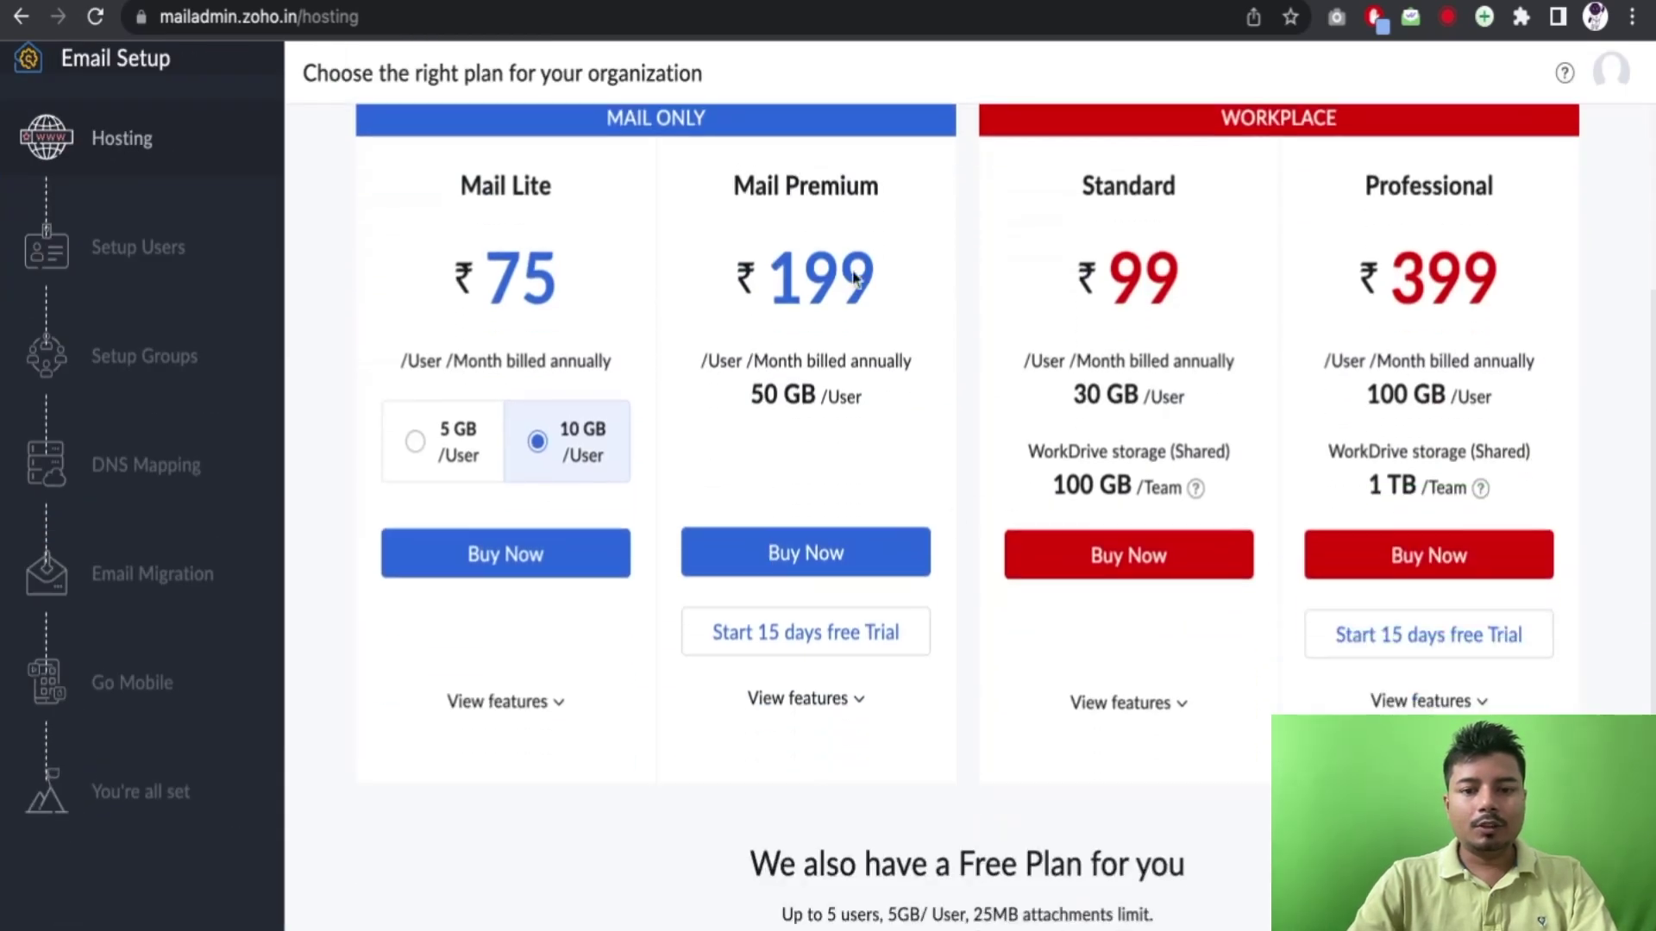
{"action": "scroll", "coordinate": [713, 561], "scroll_direction": "up", "scroll_amount": 3}
{"action": "scroll", "coordinate": [862, 584], "scroll_direction": "down", "scroll_amount": 3}
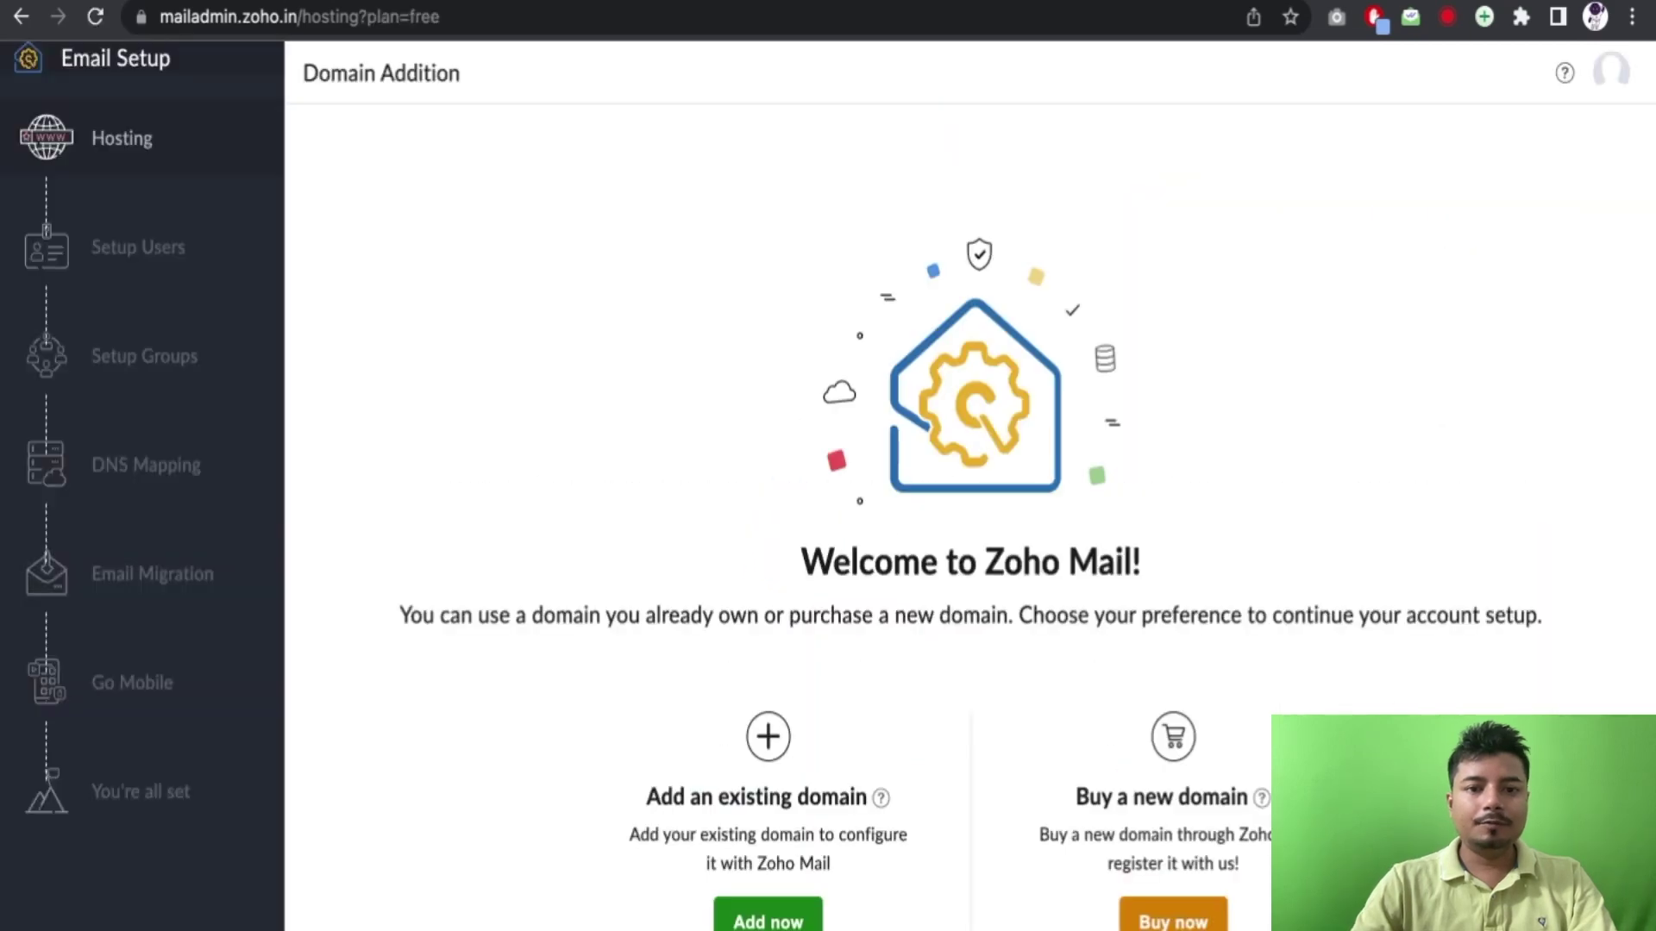
{"action": "left_click", "coordinate": [787, 919]}
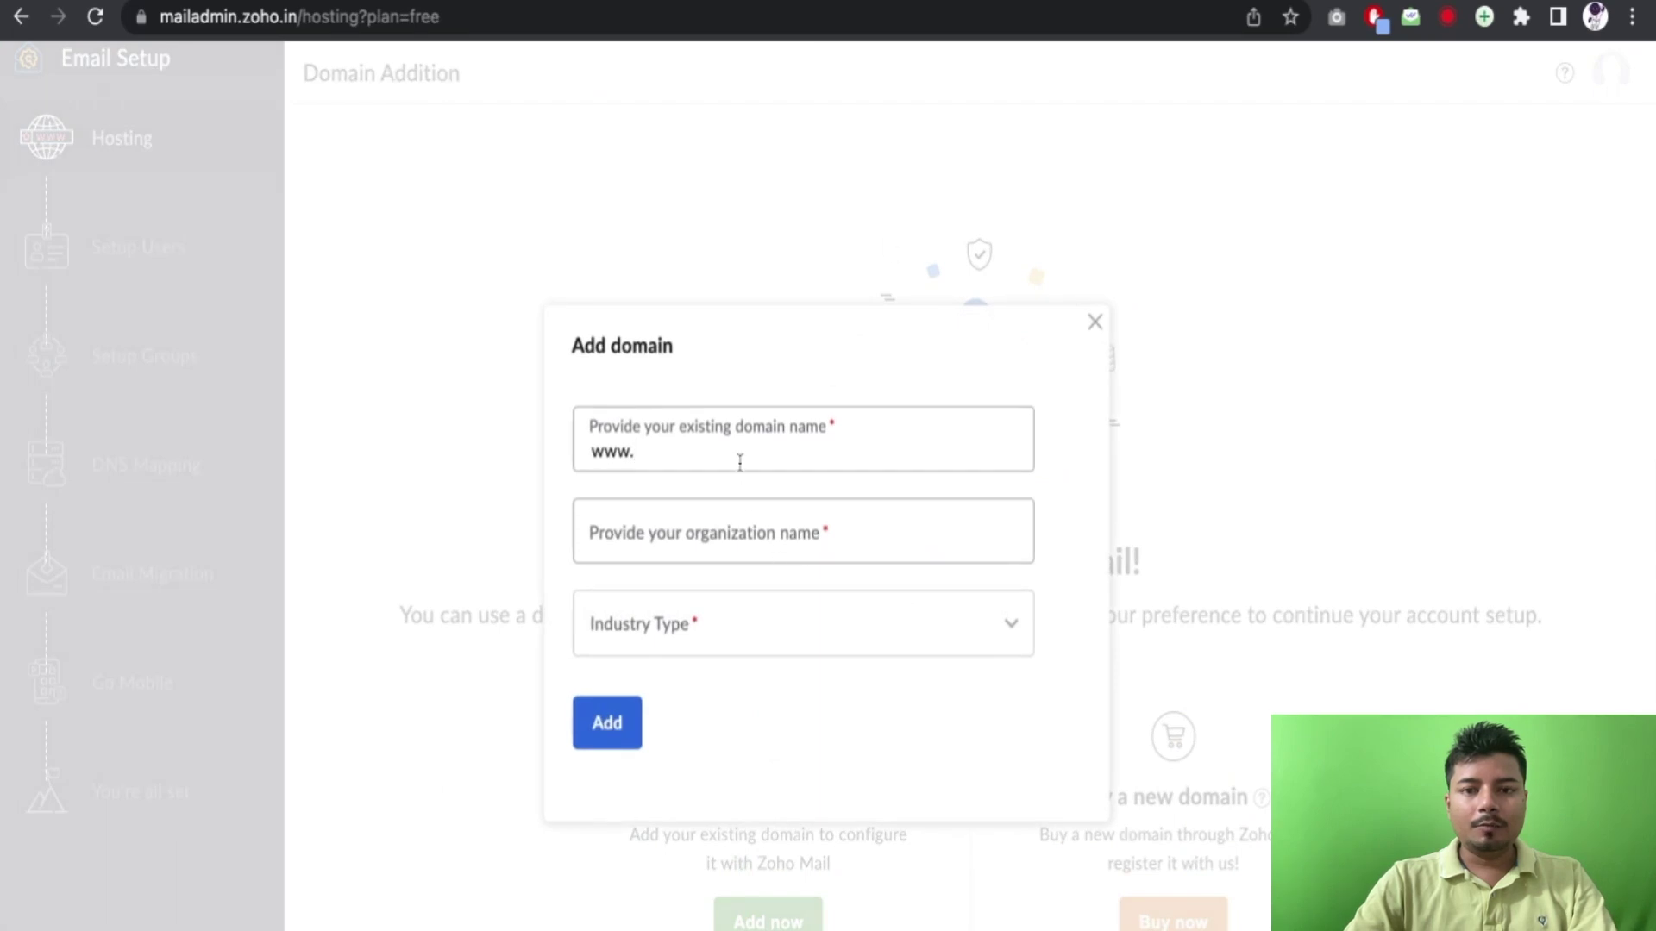
{"action": "key", "text": "ctrl+Tab"}
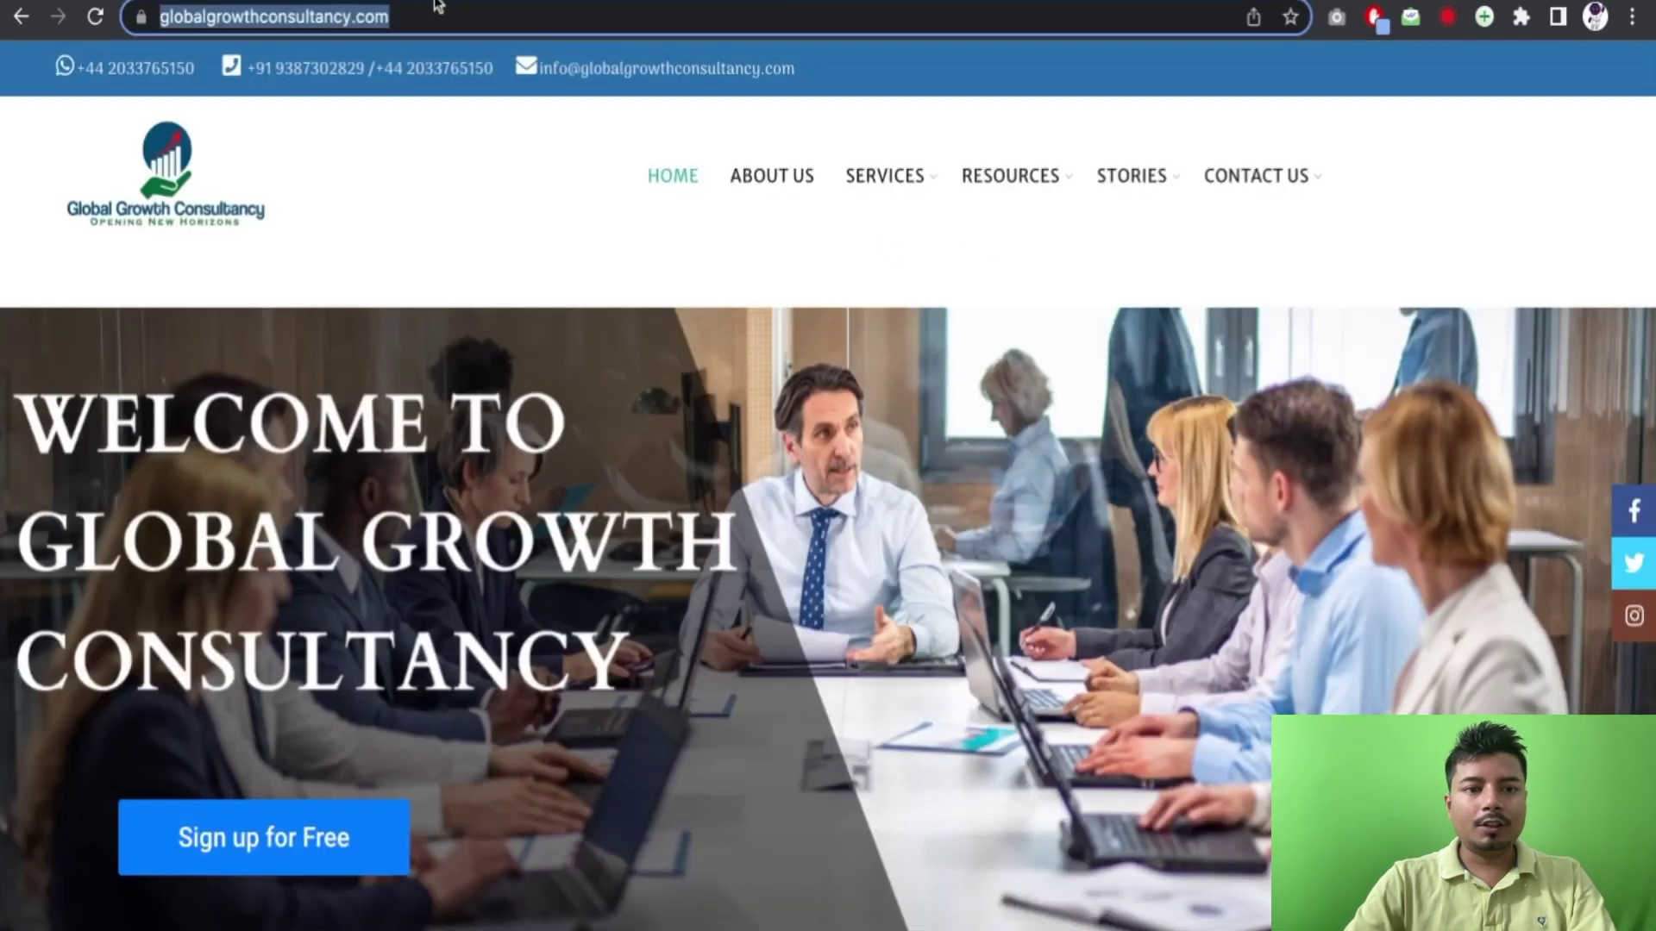
{"action": "key", "text": "ctrl+shift+Tab"}
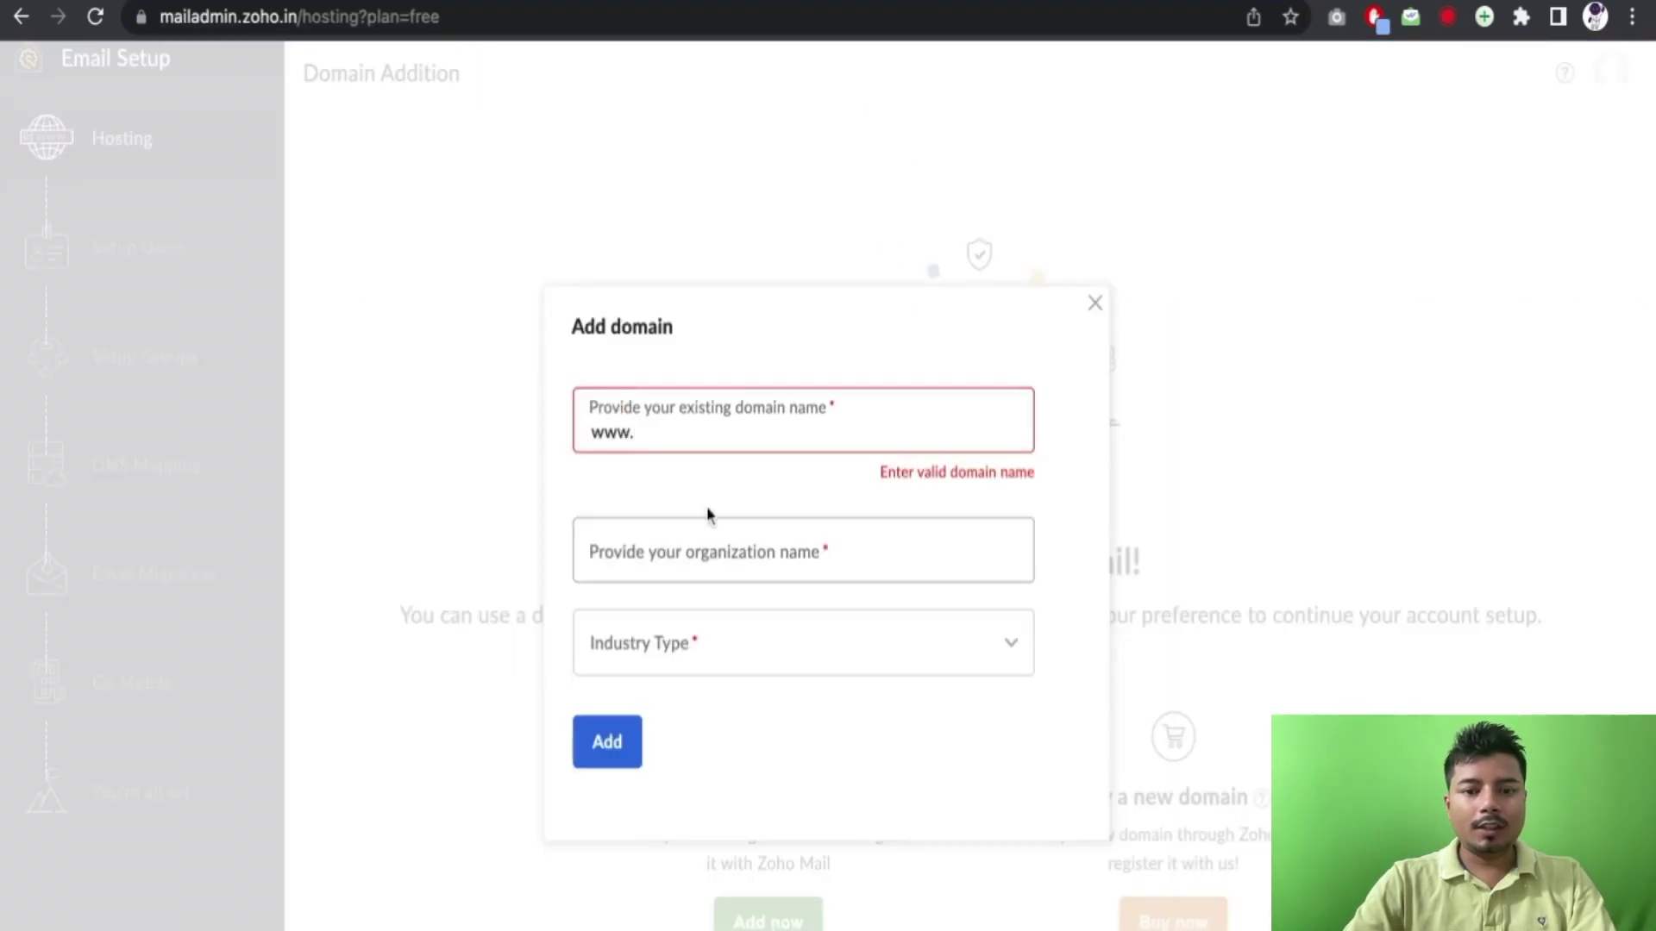
{"action": "type", "text": "https://globalgrowthconsultancy.com"}
{"action": "left_click", "coordinate": [686, 432]}
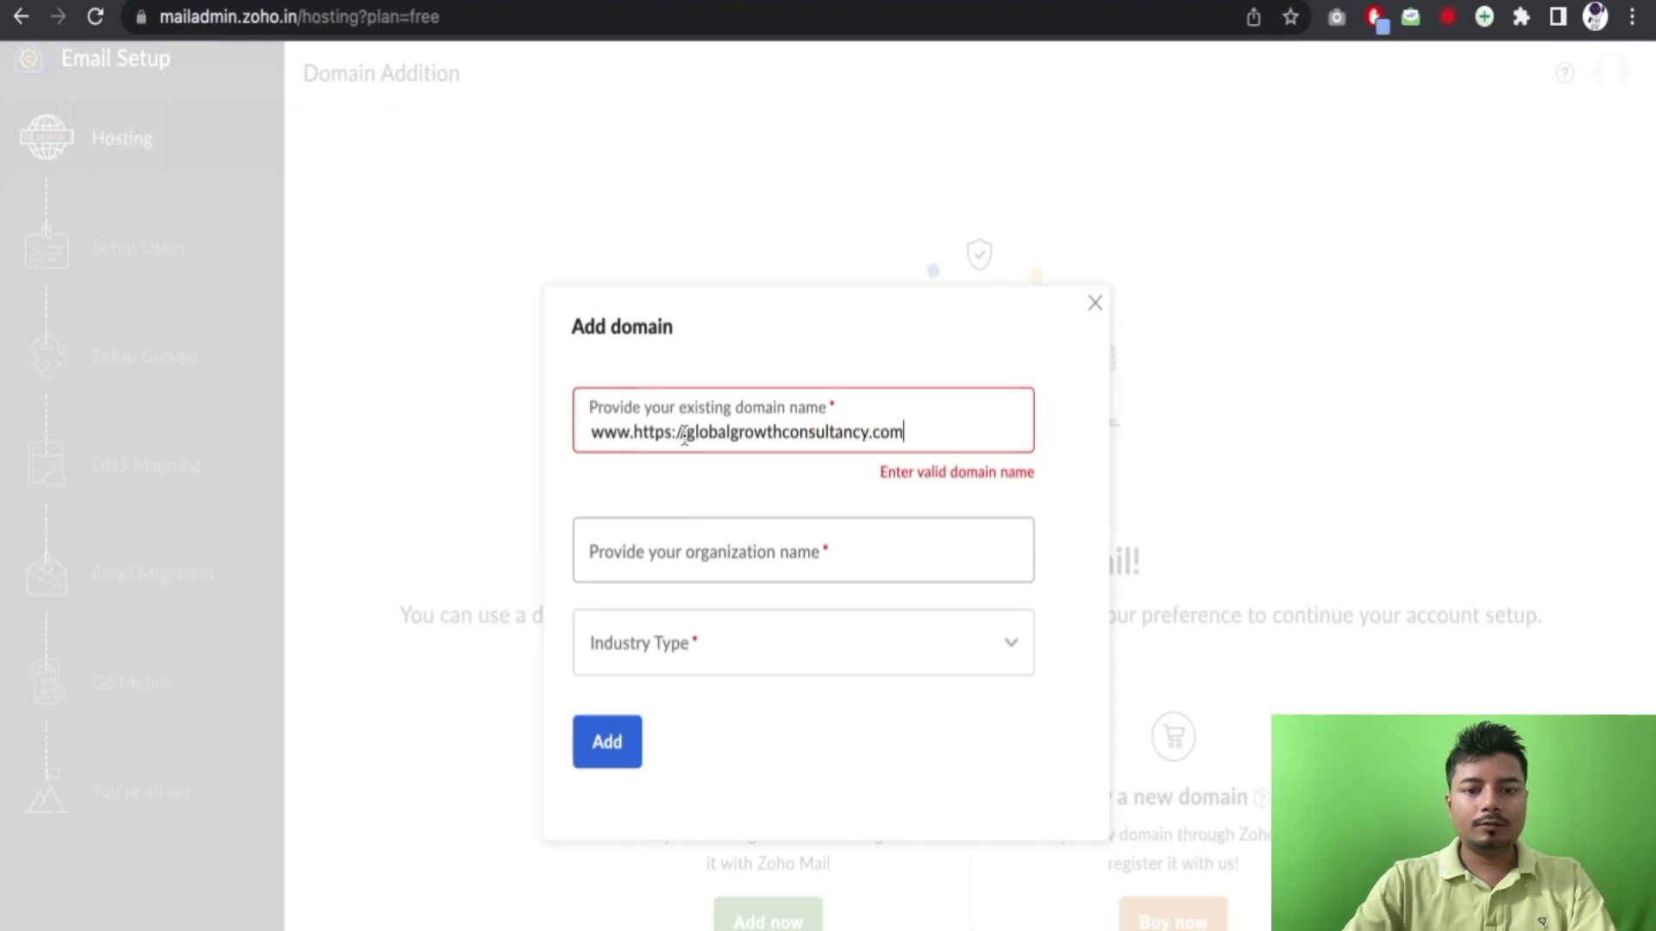
{"action": "key", "text": "BackSpace"}
{"action": "key", "text": "BackSpace"}
{"action": "key", "text": "BackSpace"}
{"action": "key", "text": "BackSpace"}
{"action": "key", "text": "BackSpace"}
{"action": "key", "text": "BackSpace"}
{"action": "key", "text": "BackSpace"}
{"action": "key", "text": "BackSpace"}
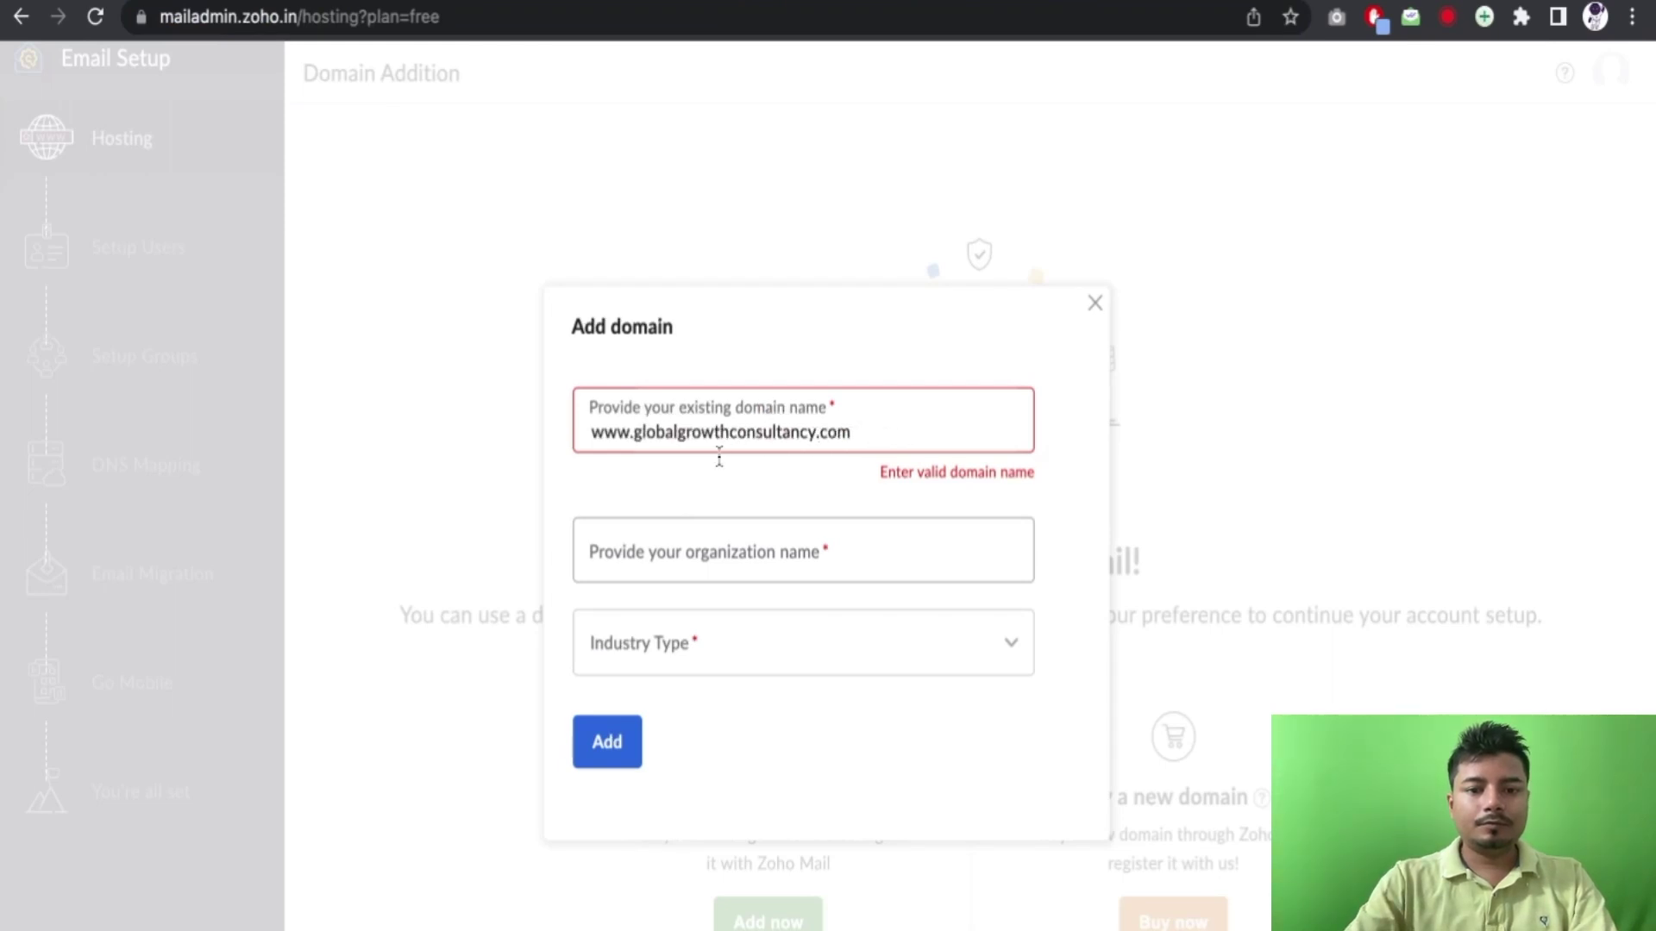
Set organization name globalgrowthconsultancy and industry type Education, then add the domain
{"action": "left_click", "coordinate": [765, 552]}
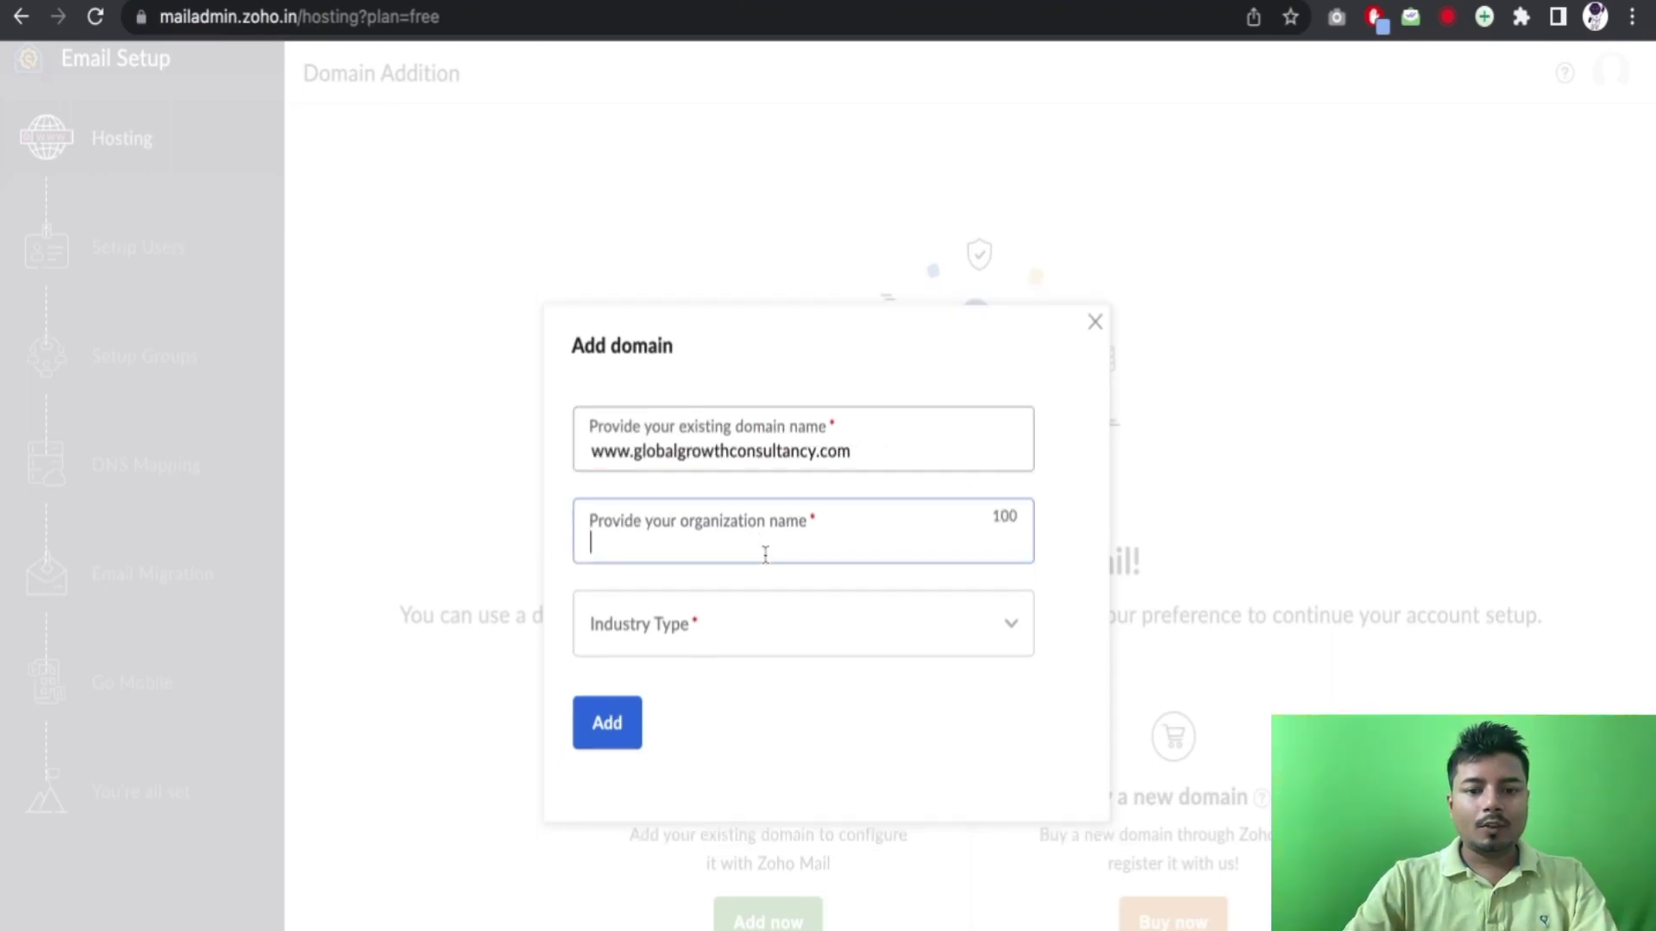
{"action": "double_click", "coordinate": [673, 455]}
{"action": "key", "text": "ctrl+c"}
{"action": "left_click", "coordinate": [687, 521]}
{"action": "key", "text": "ctrl+v"}
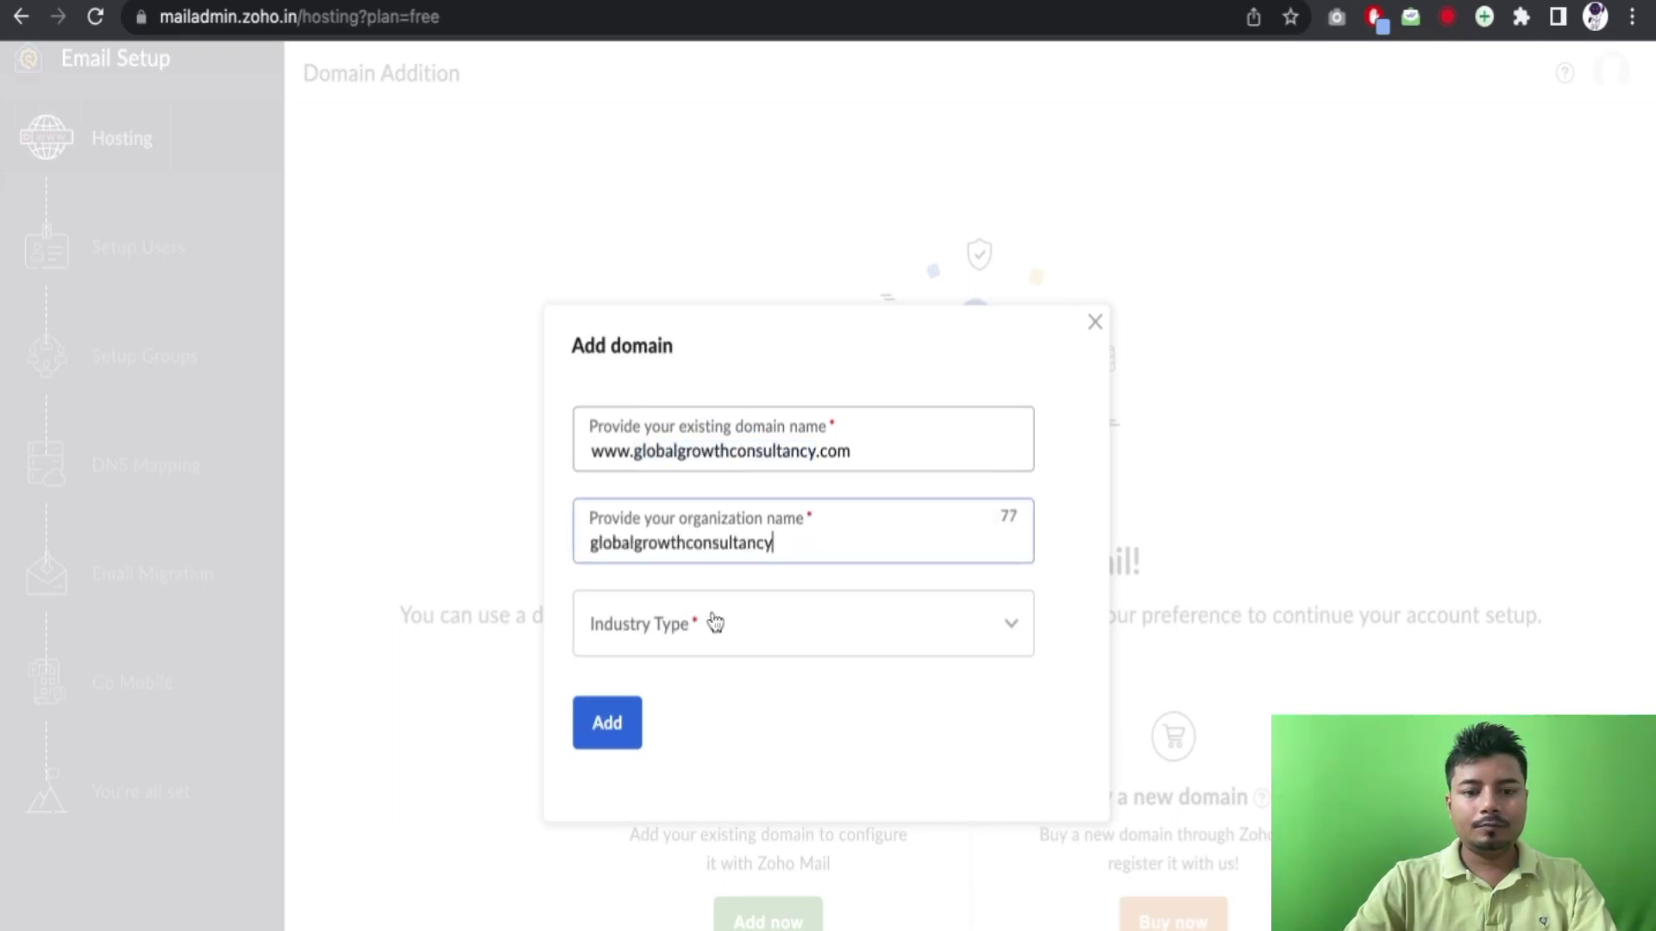
{"action": "left_click", "coordinate": [713, 623]}
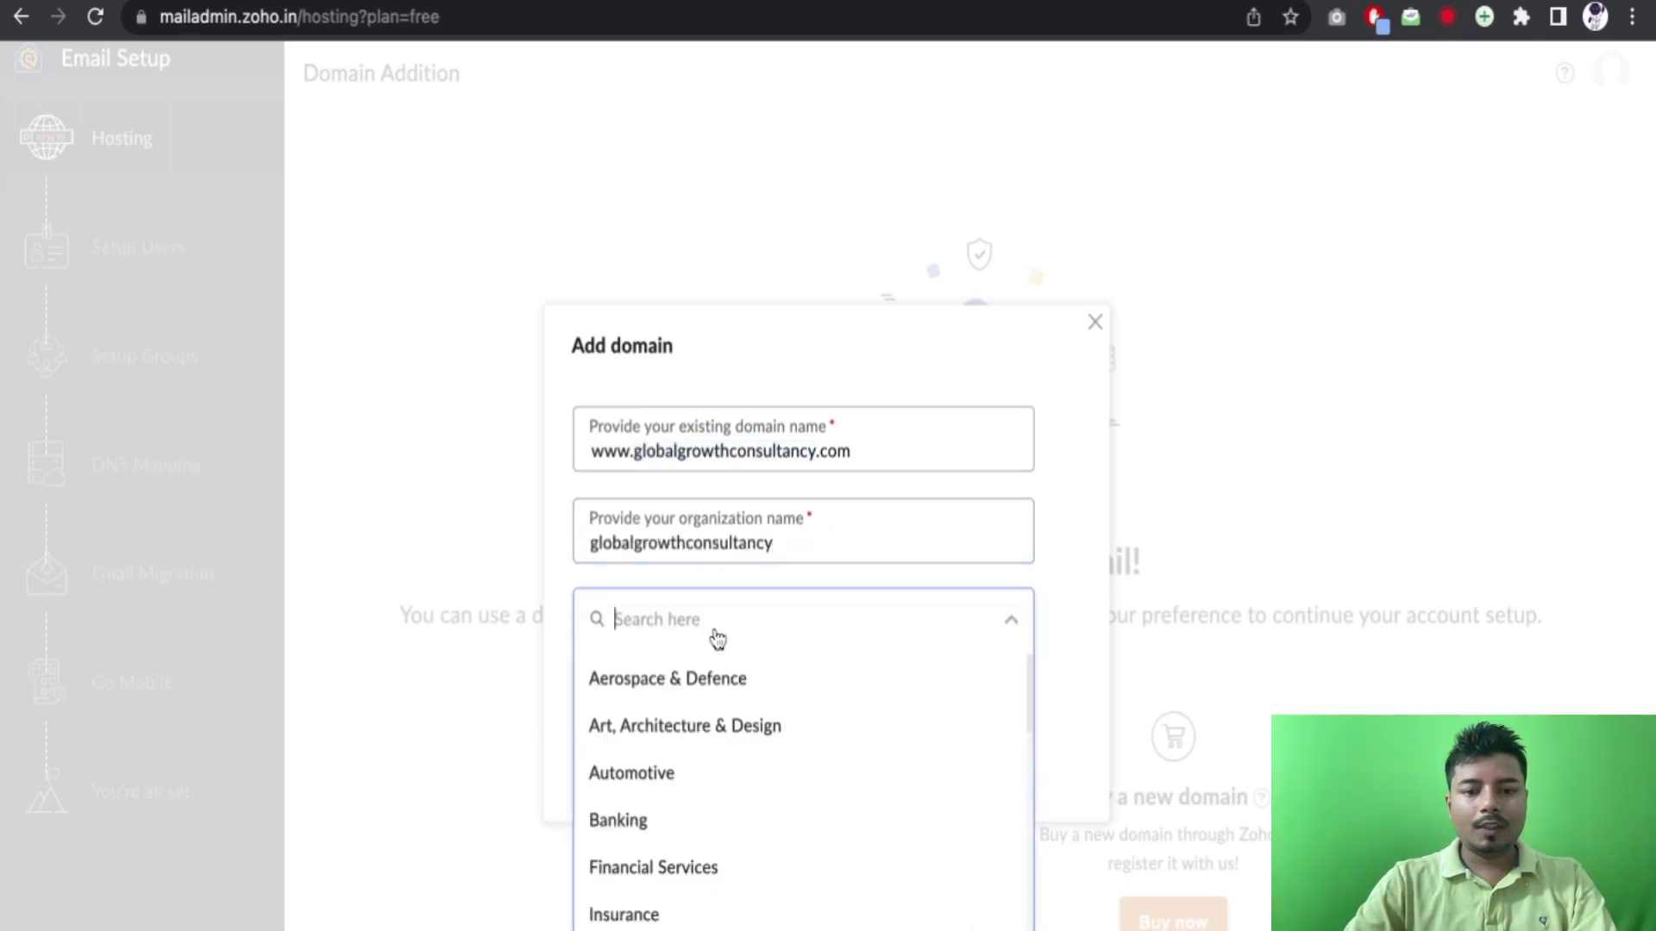
{"action": "scroll", "coordinate": [705, 905], "scroll_direction": "down", "scroll_amount": 2}
{"action": "left_click", "coordinate": [707, 869]}
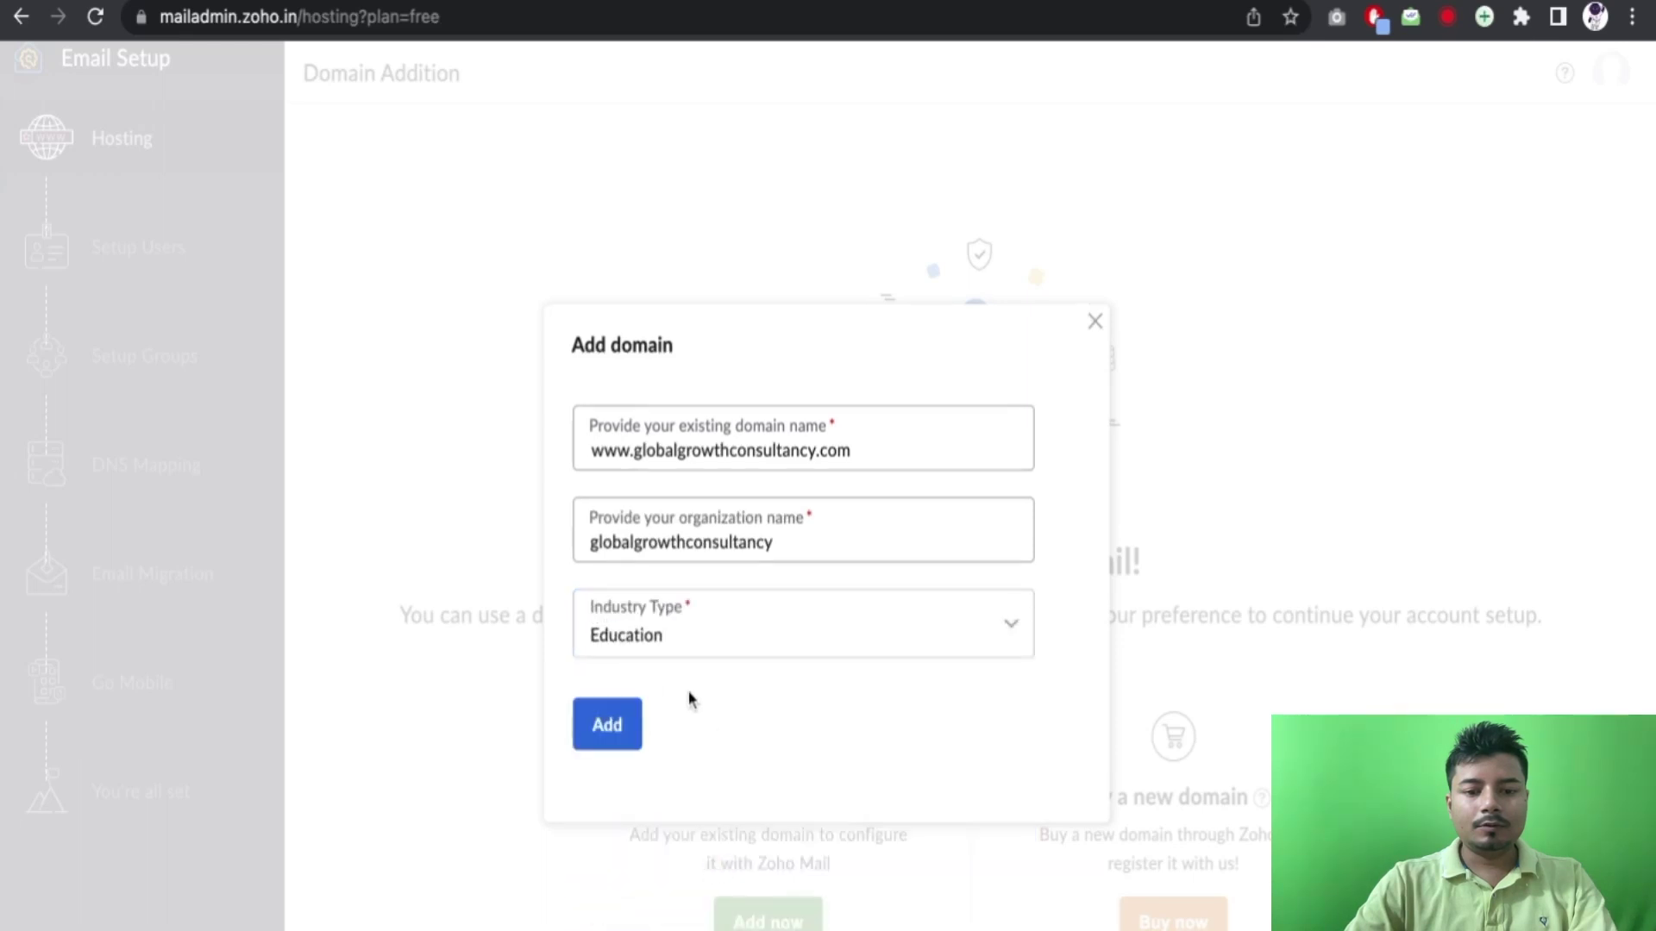
{"action": "left_click", "coordinate": [623, 718]}
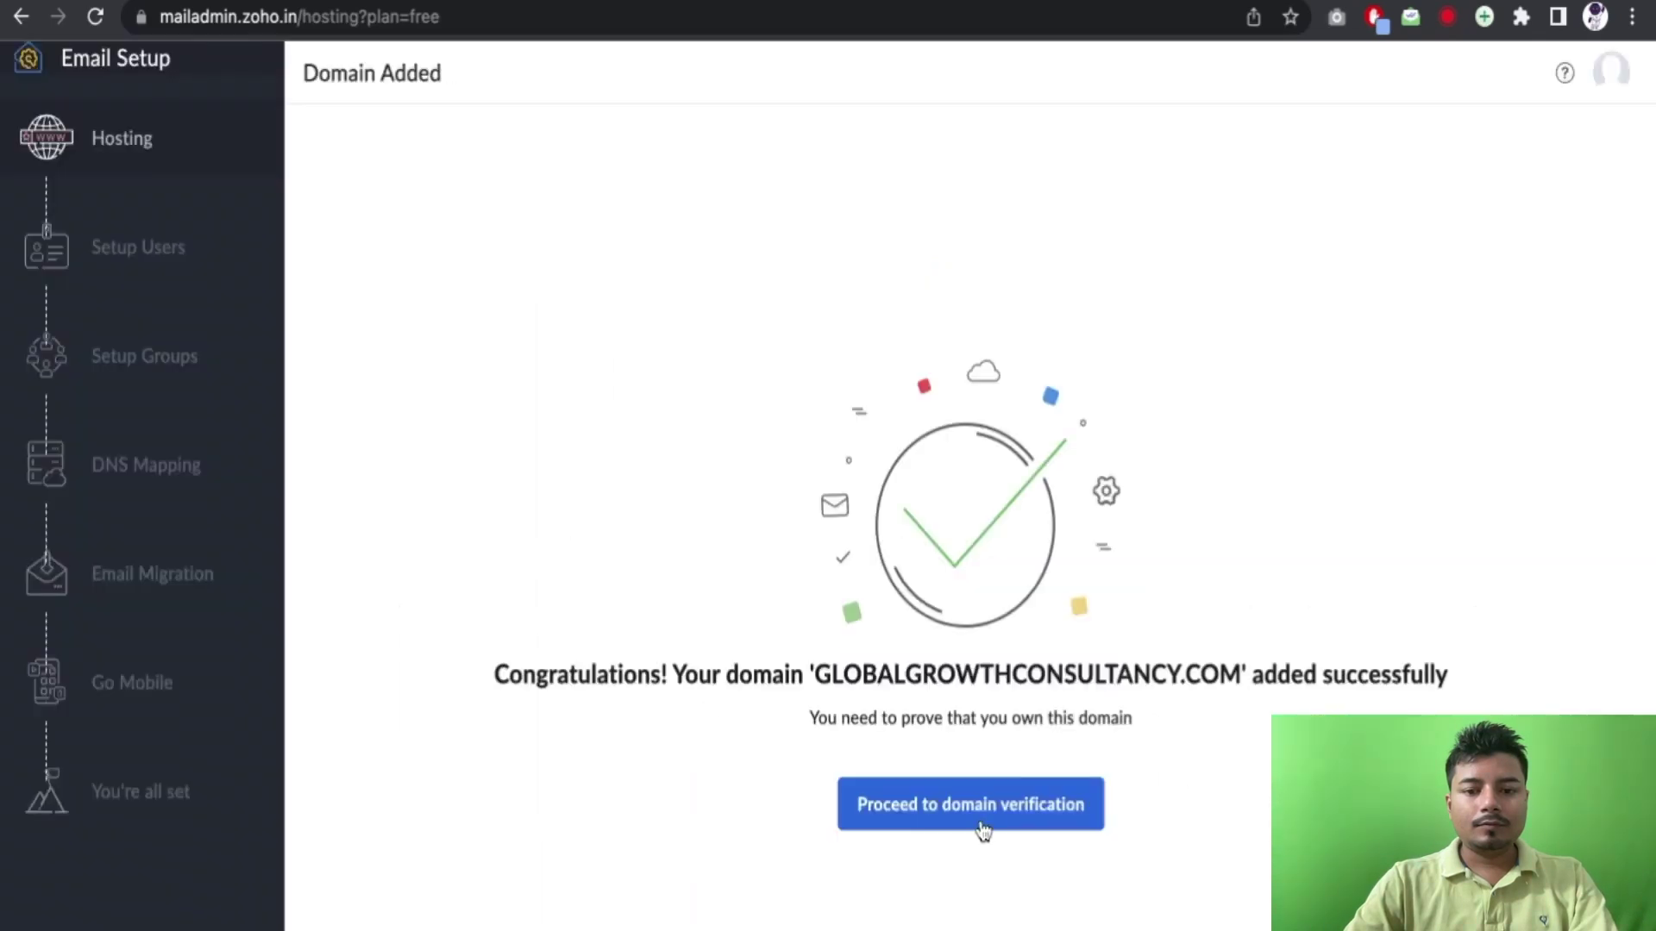
Start Zoho's domain verification and copy the zoho-verification TXT value
{"action": "left_click", "coordinate": [1012, 825]}
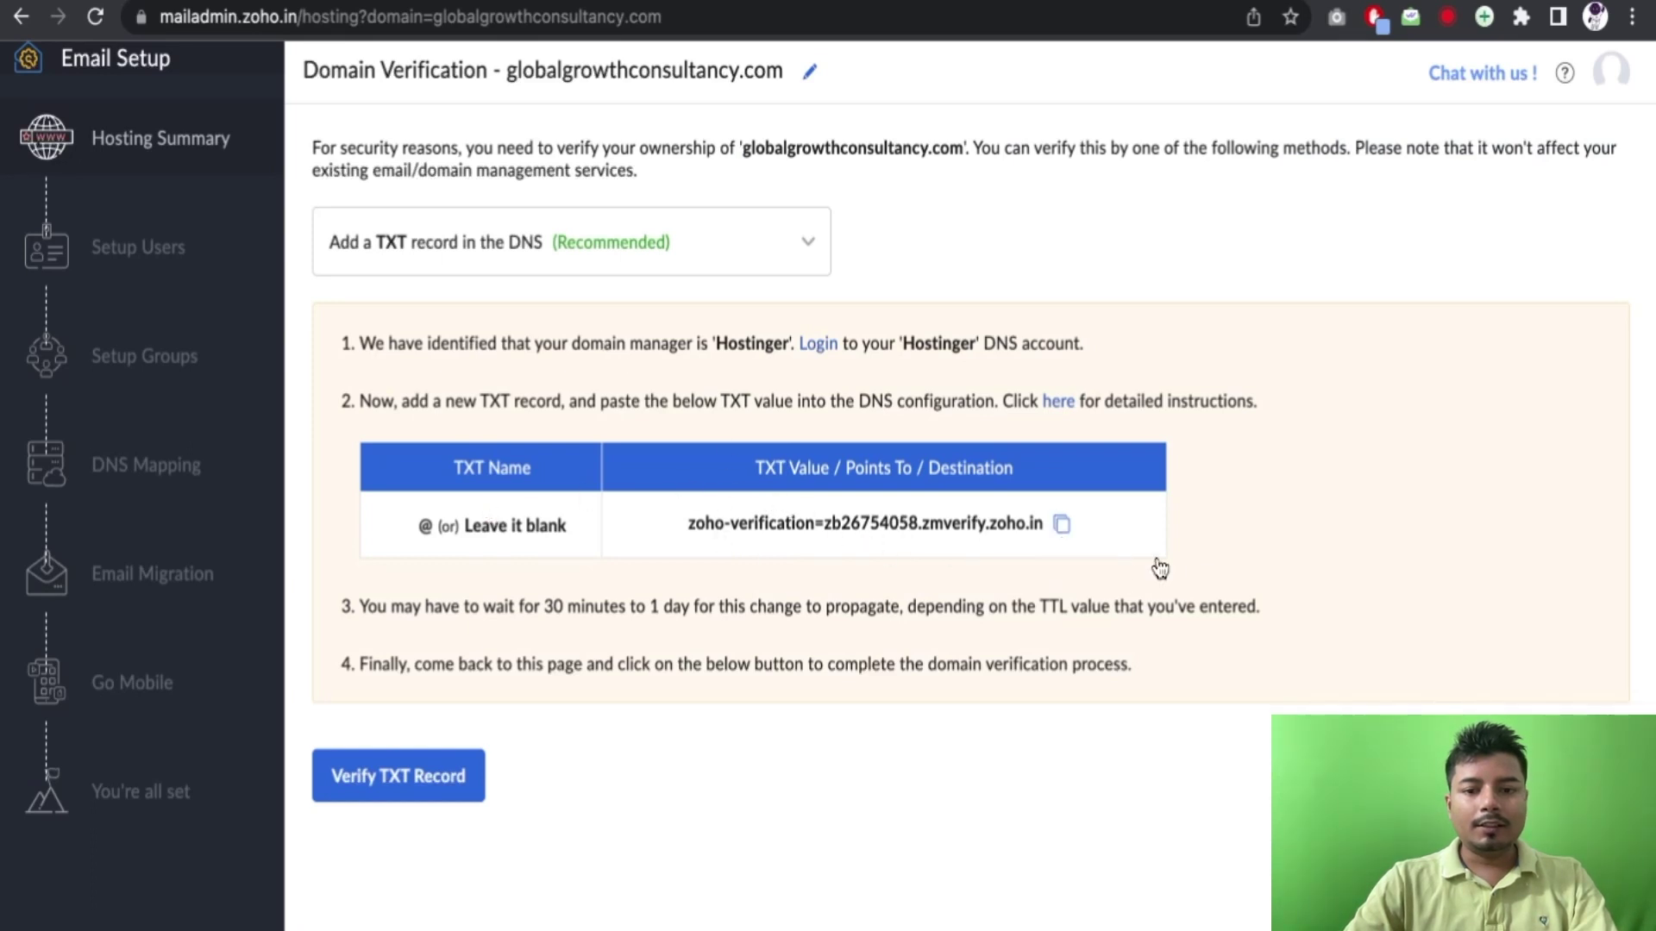
{"action": "left_click", "coordinate": [1061, 523]}
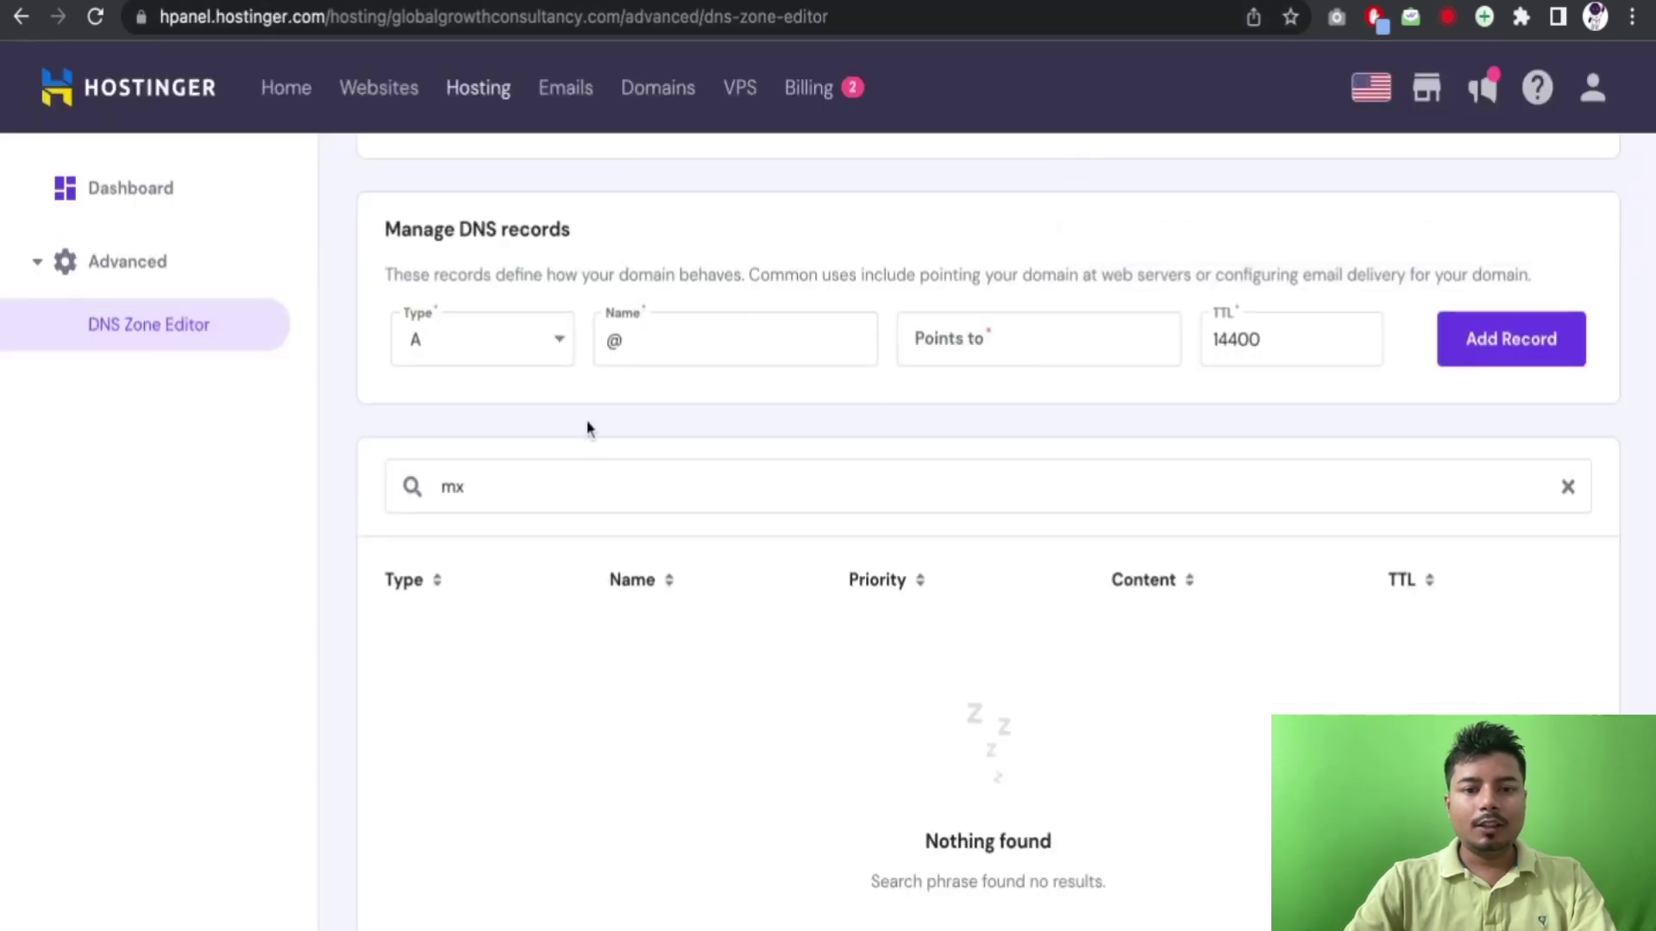
Add a TXT record with the pasted zoho-verification value and TTL 3600, then verify it in Zoho
{"action": "left_click", "coordinate": [549, 326]}
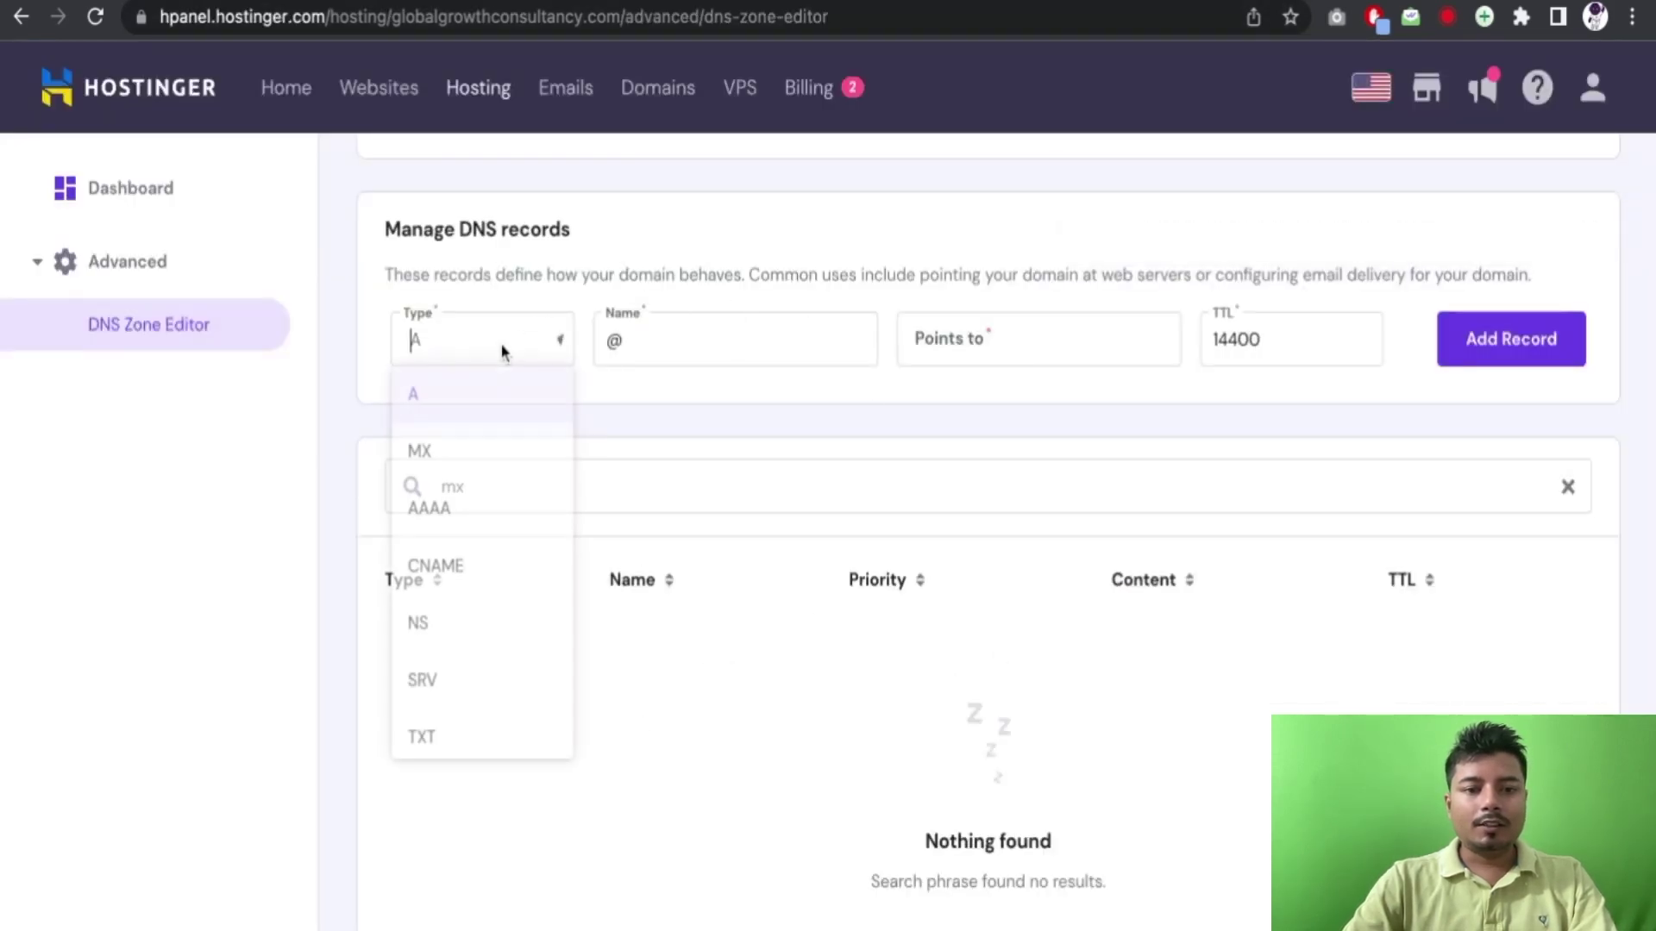
{"action": "left_click", "coordinate": [457, 735]}
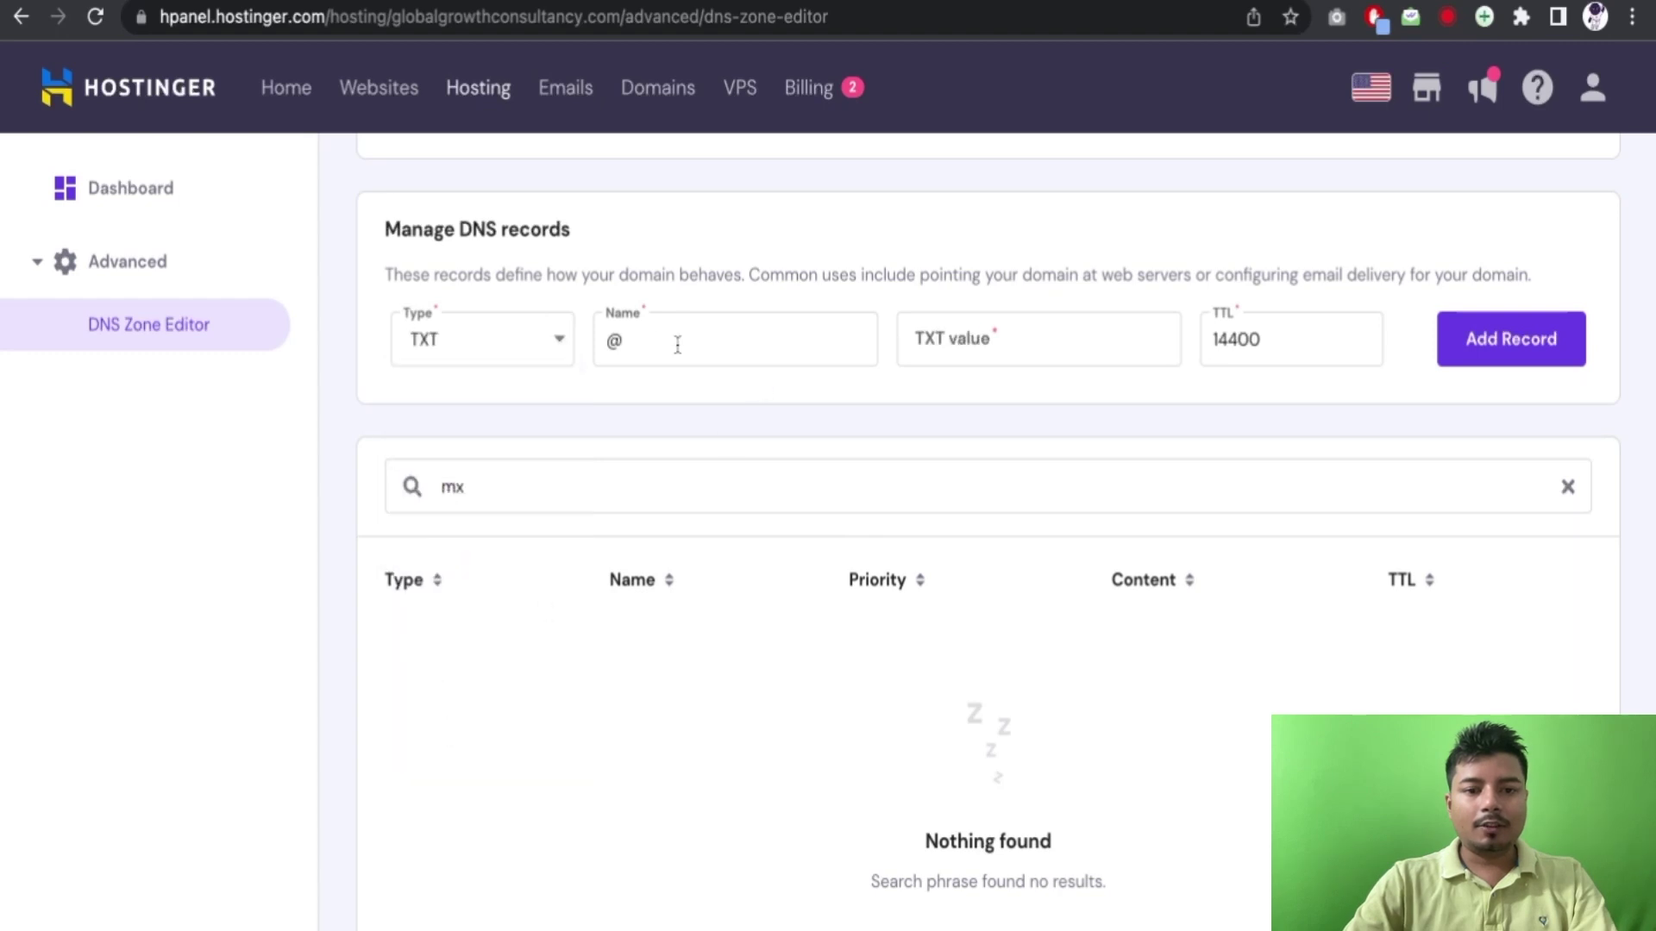
{"action": "left_click", "coordinate": [918, 344]}
{"action": "key", "text": "super+v"}
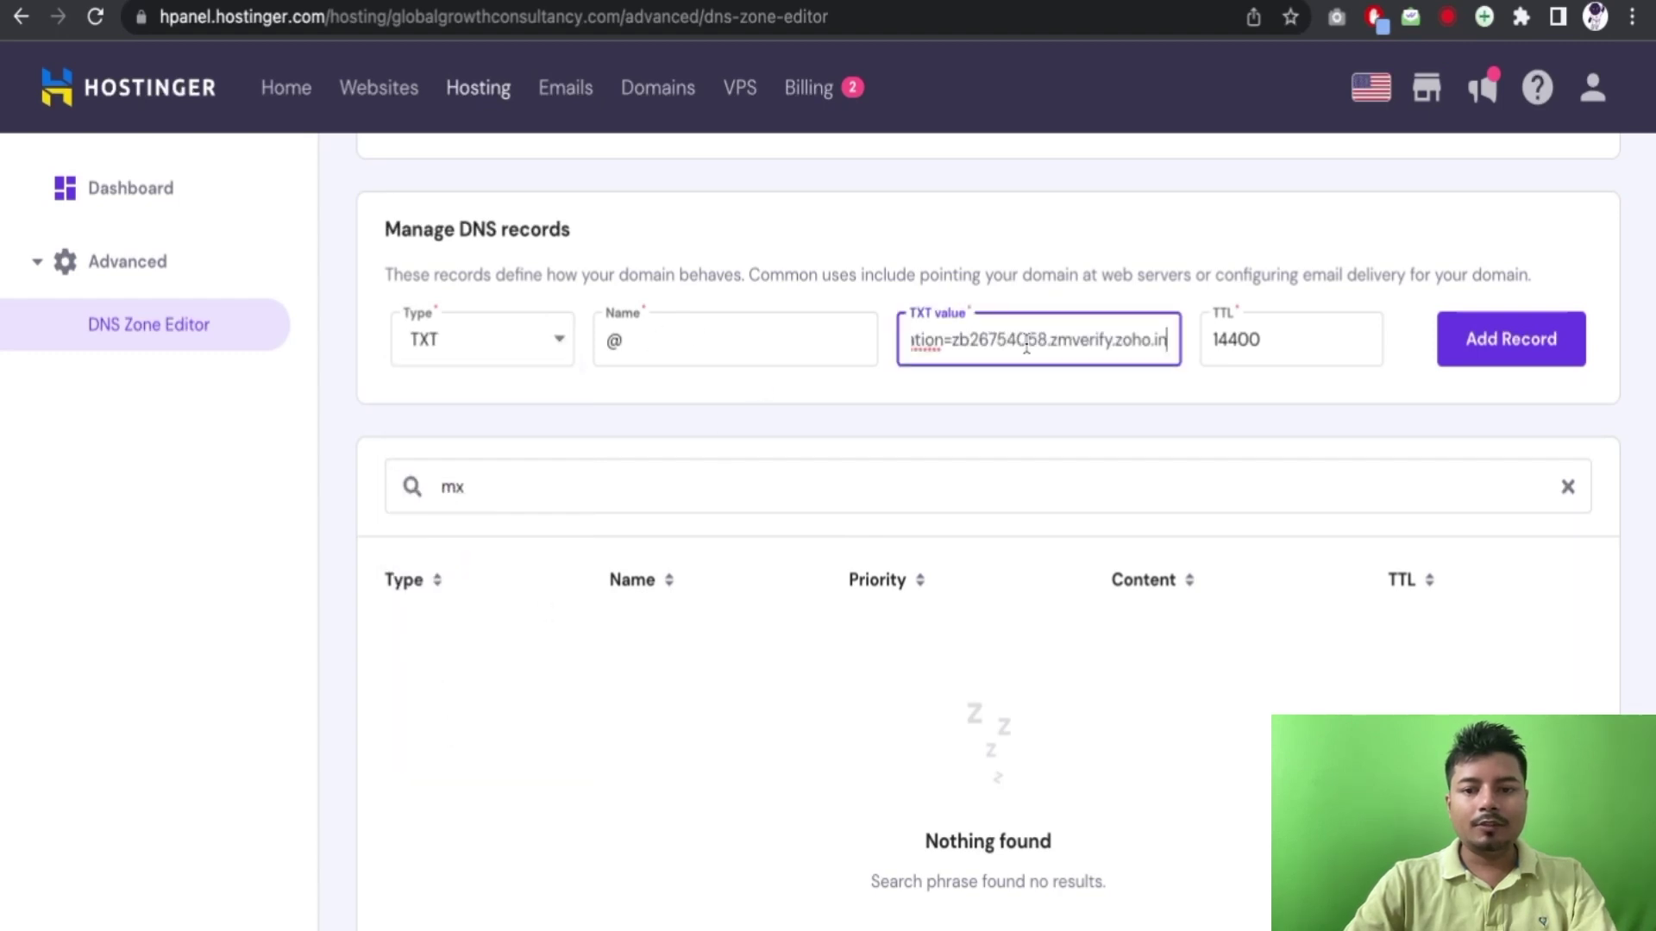
{"action": "left_click", "coordinate": [1264, 345]}
{"action": "double_click", "coordinate": [1264, 345]}
{"action": "type", "text": "36"}
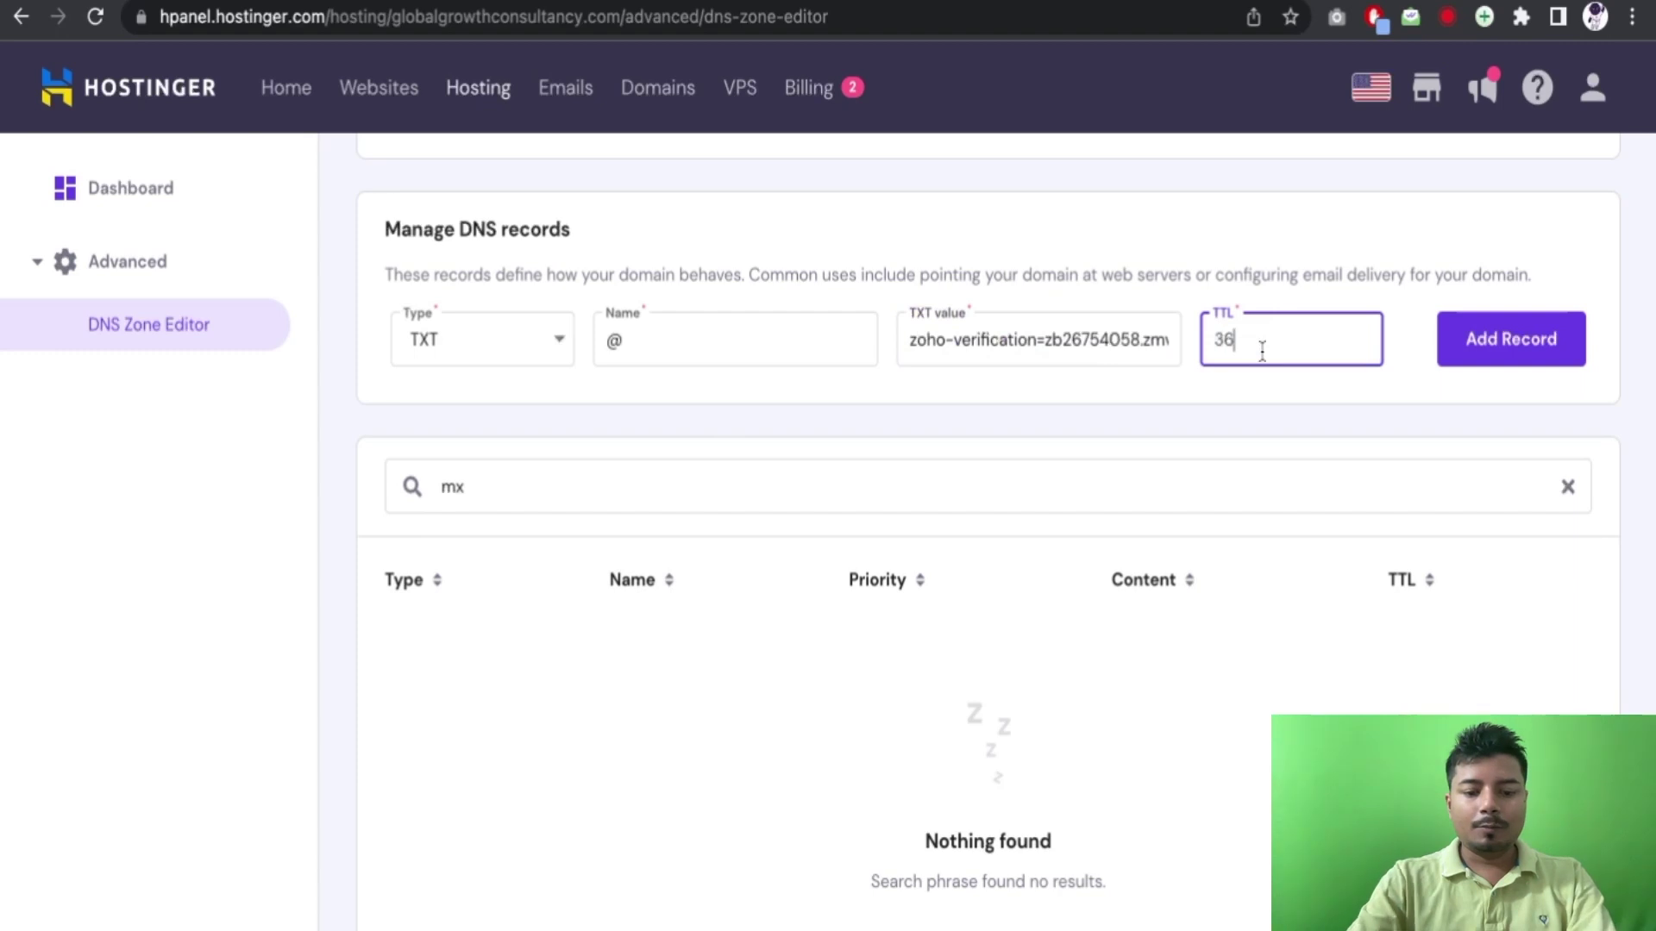
{"action": "type", "text": "00"}
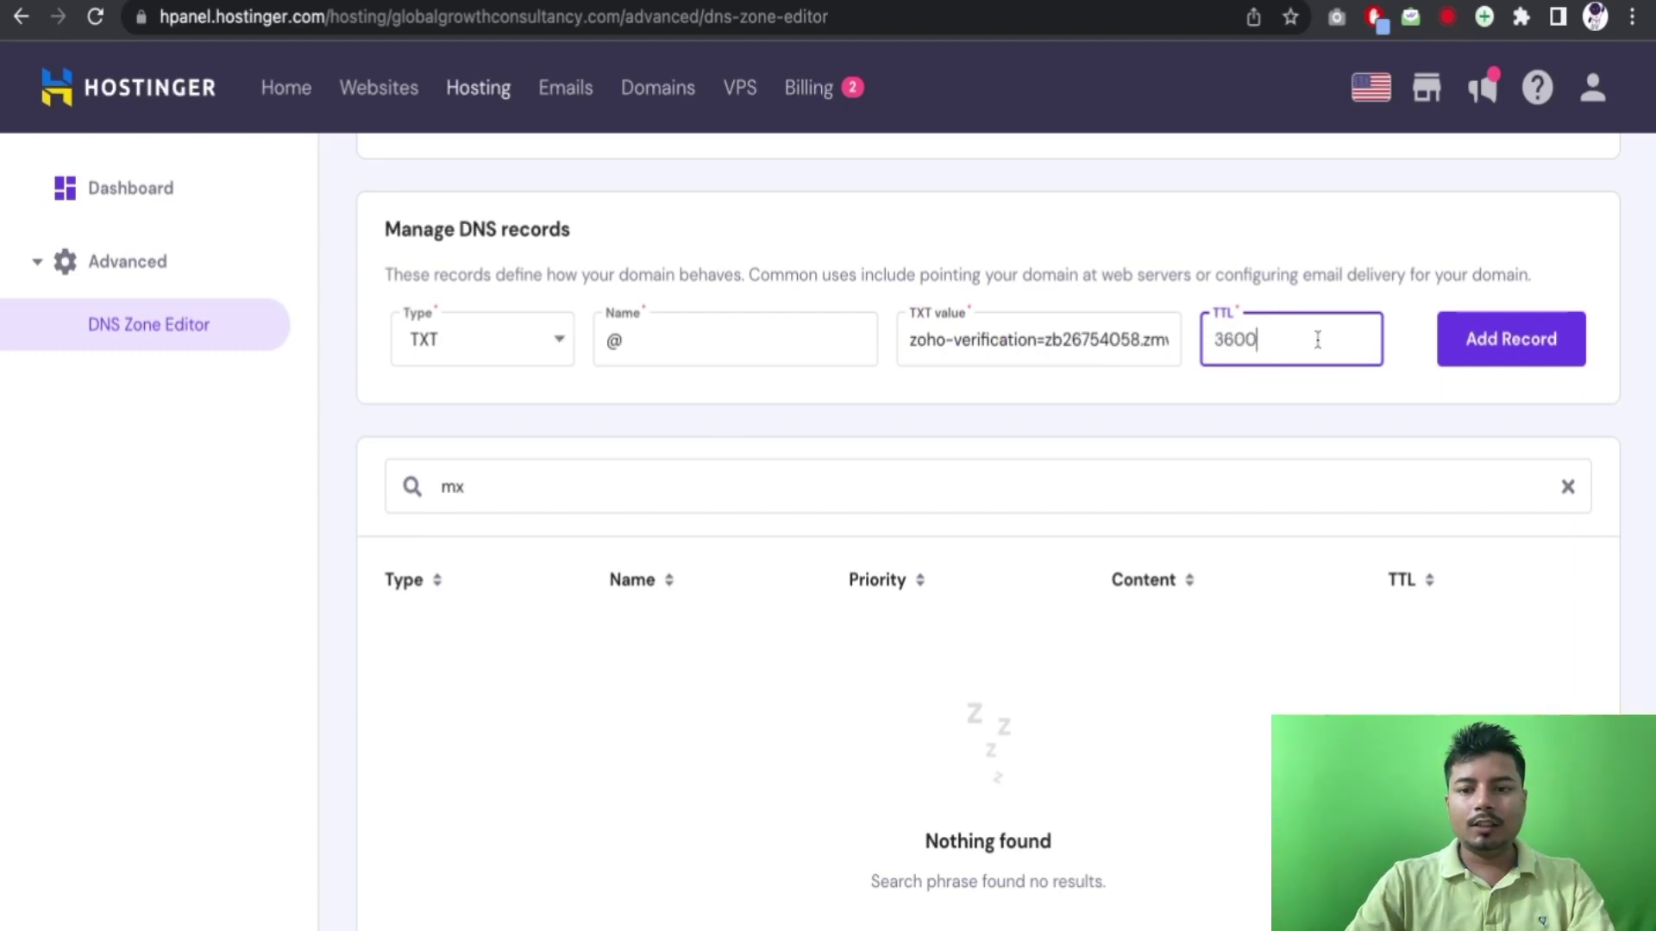
{"action": "left_click", "coordinate": [1487, 360]}
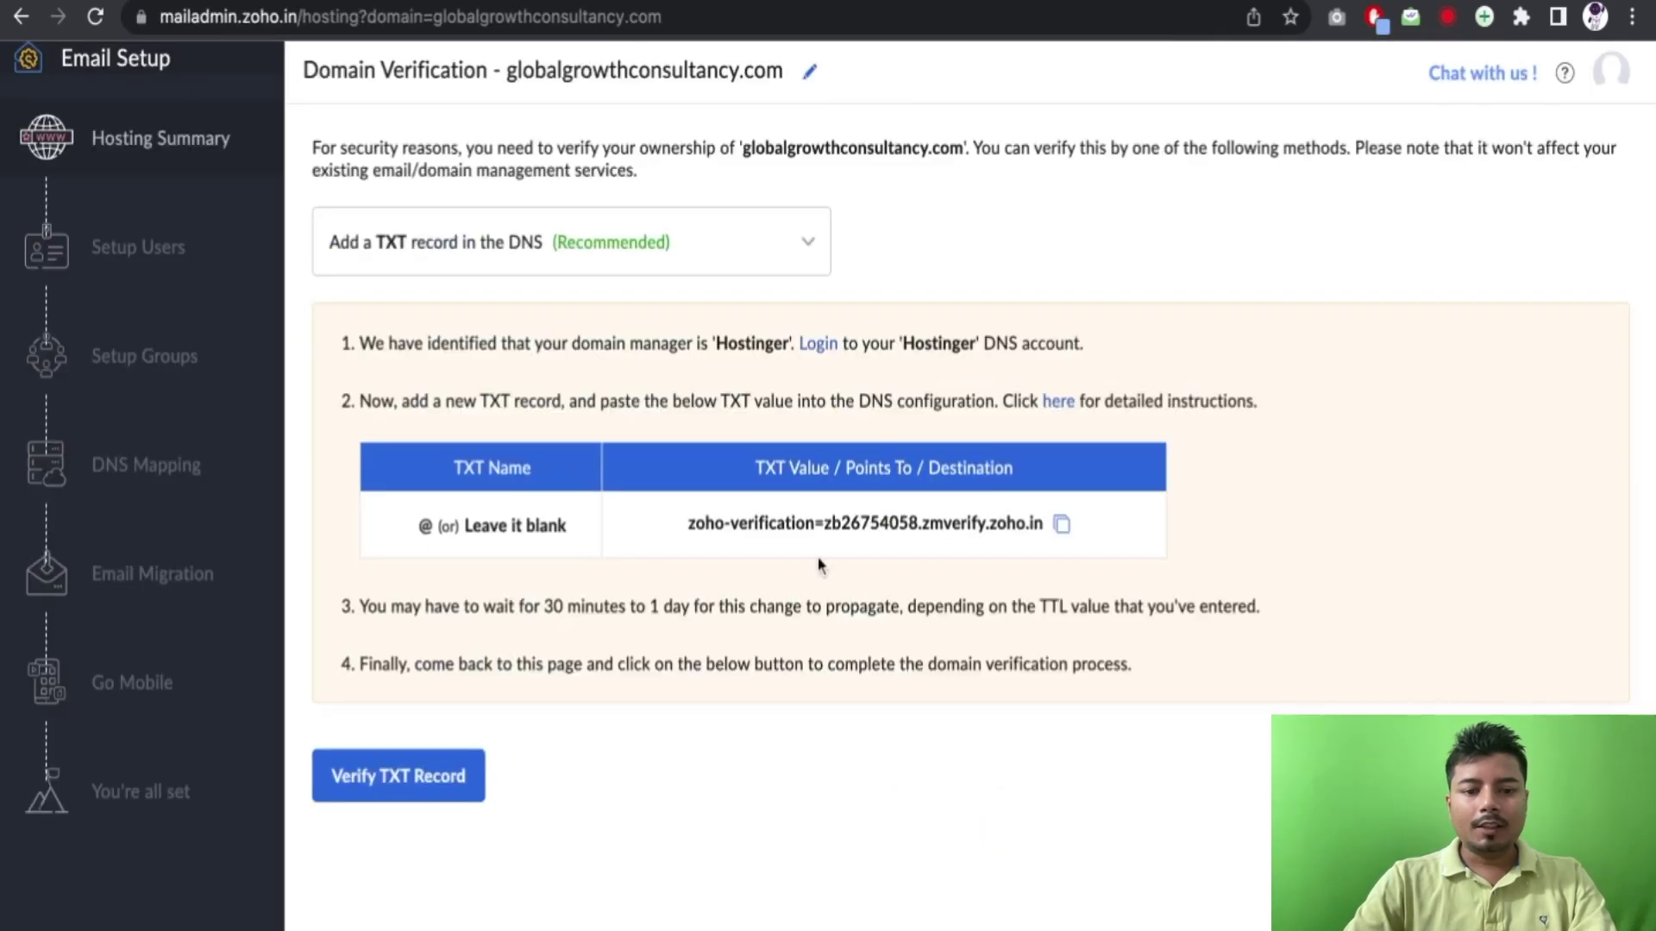
{"action": "left_click", "coordinate": [405, 792]}
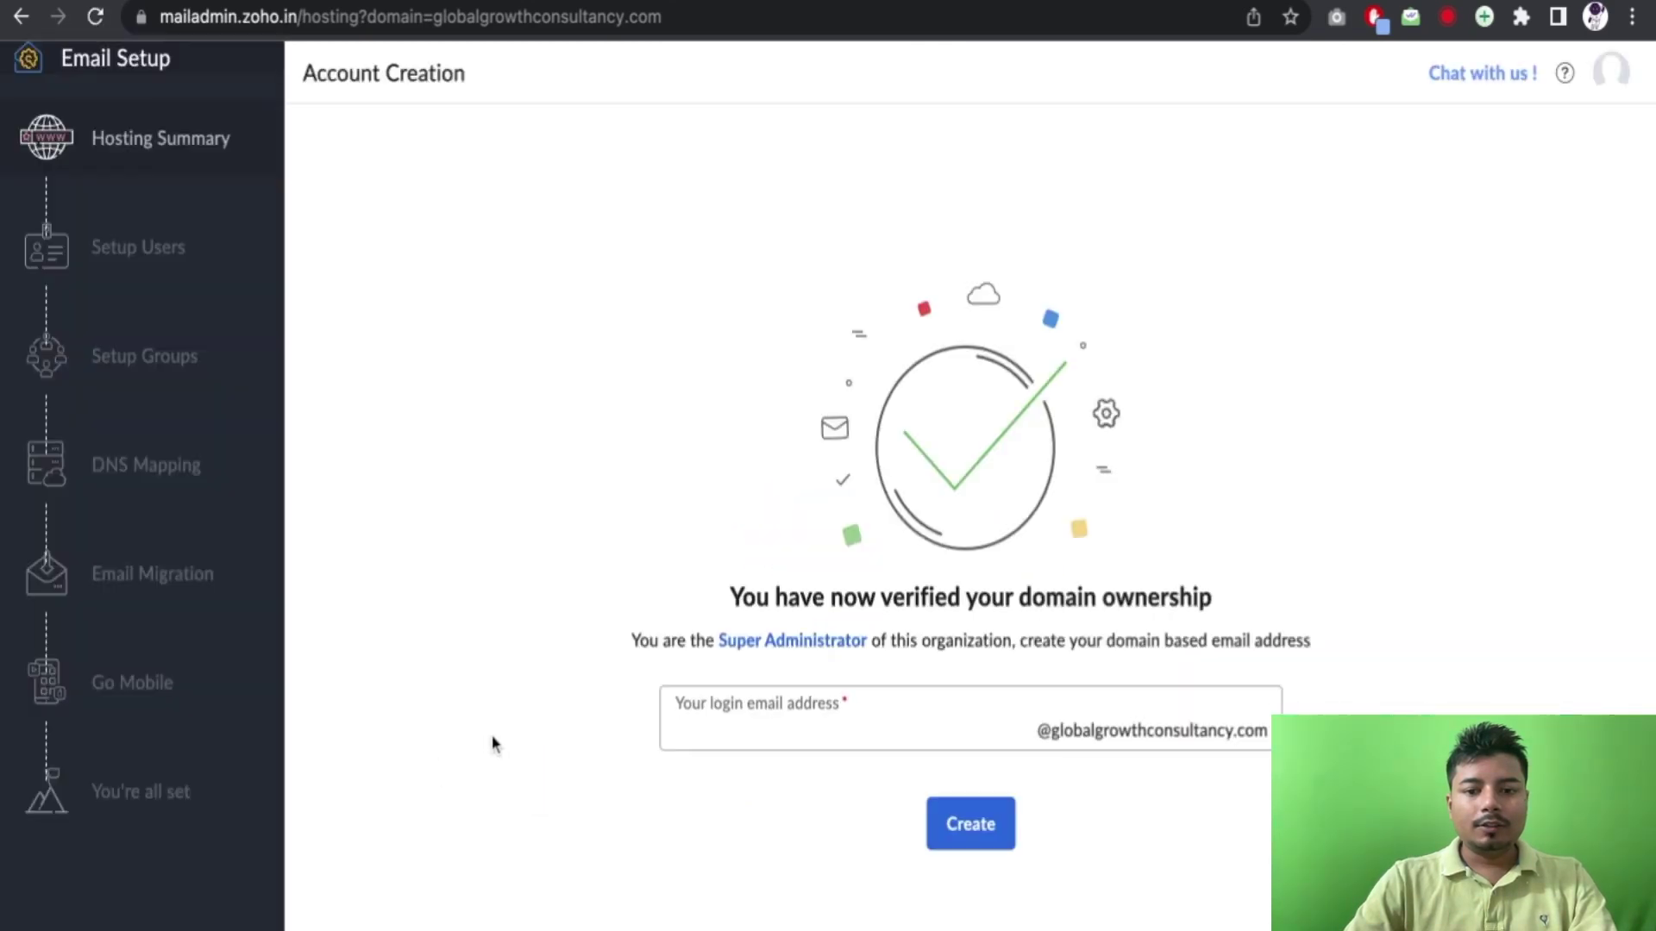
Create the super administrator's domain login address 'info'
{"action": "left_click", "coordinate": [674, 724]}
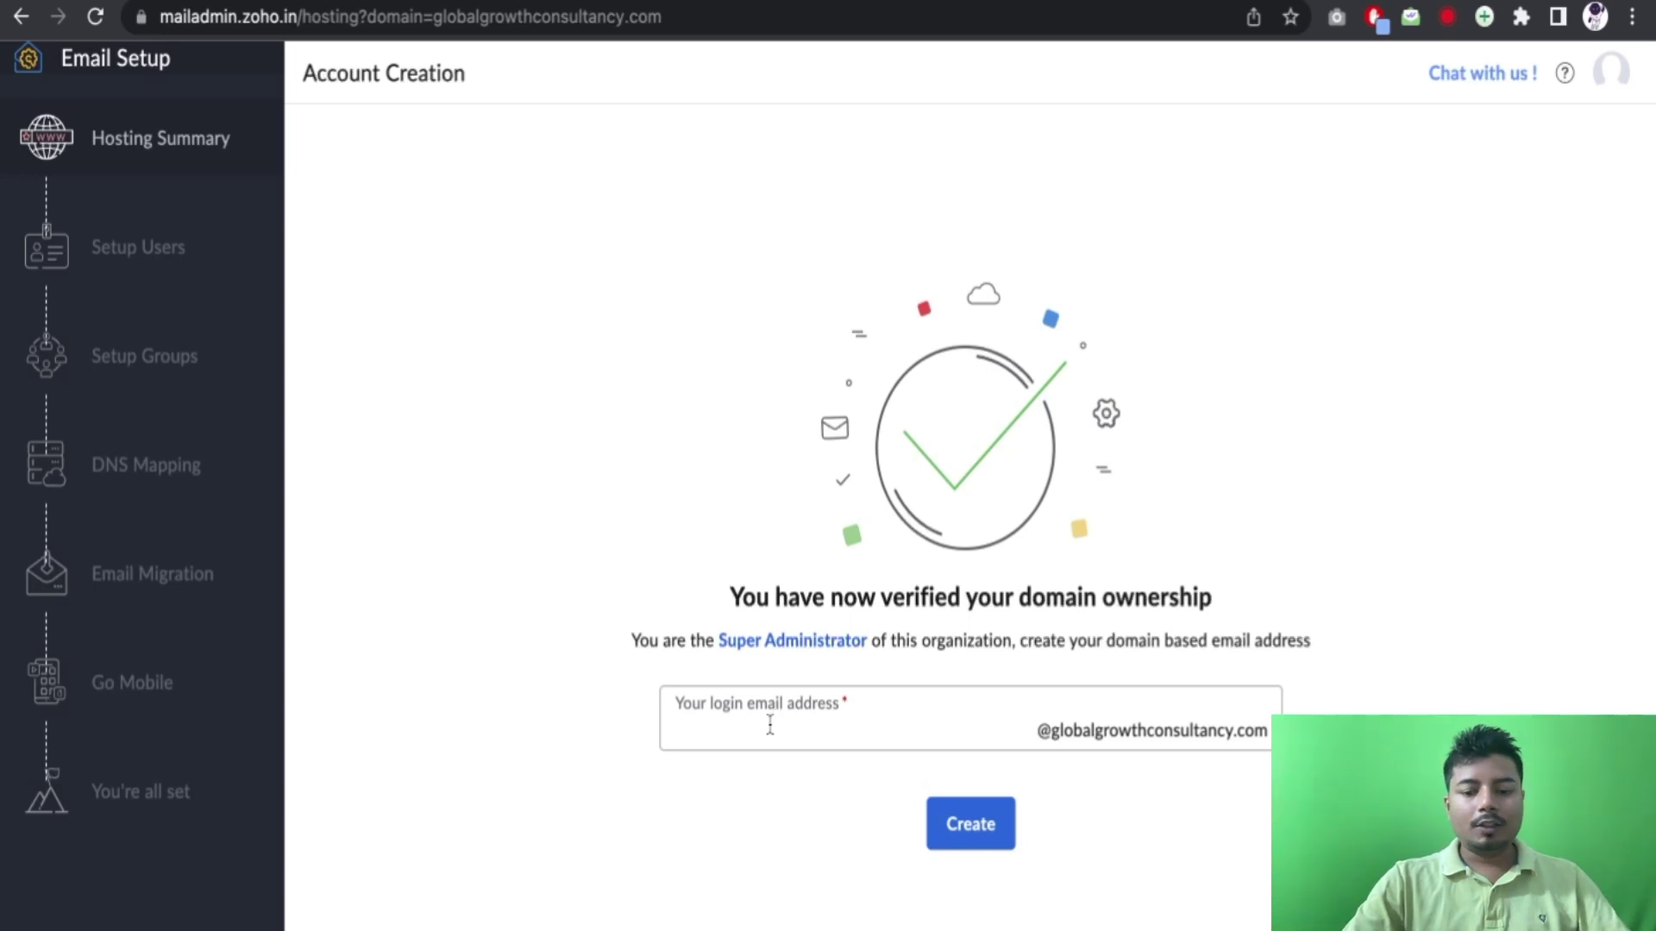
{"action": "type", "text": "info"}
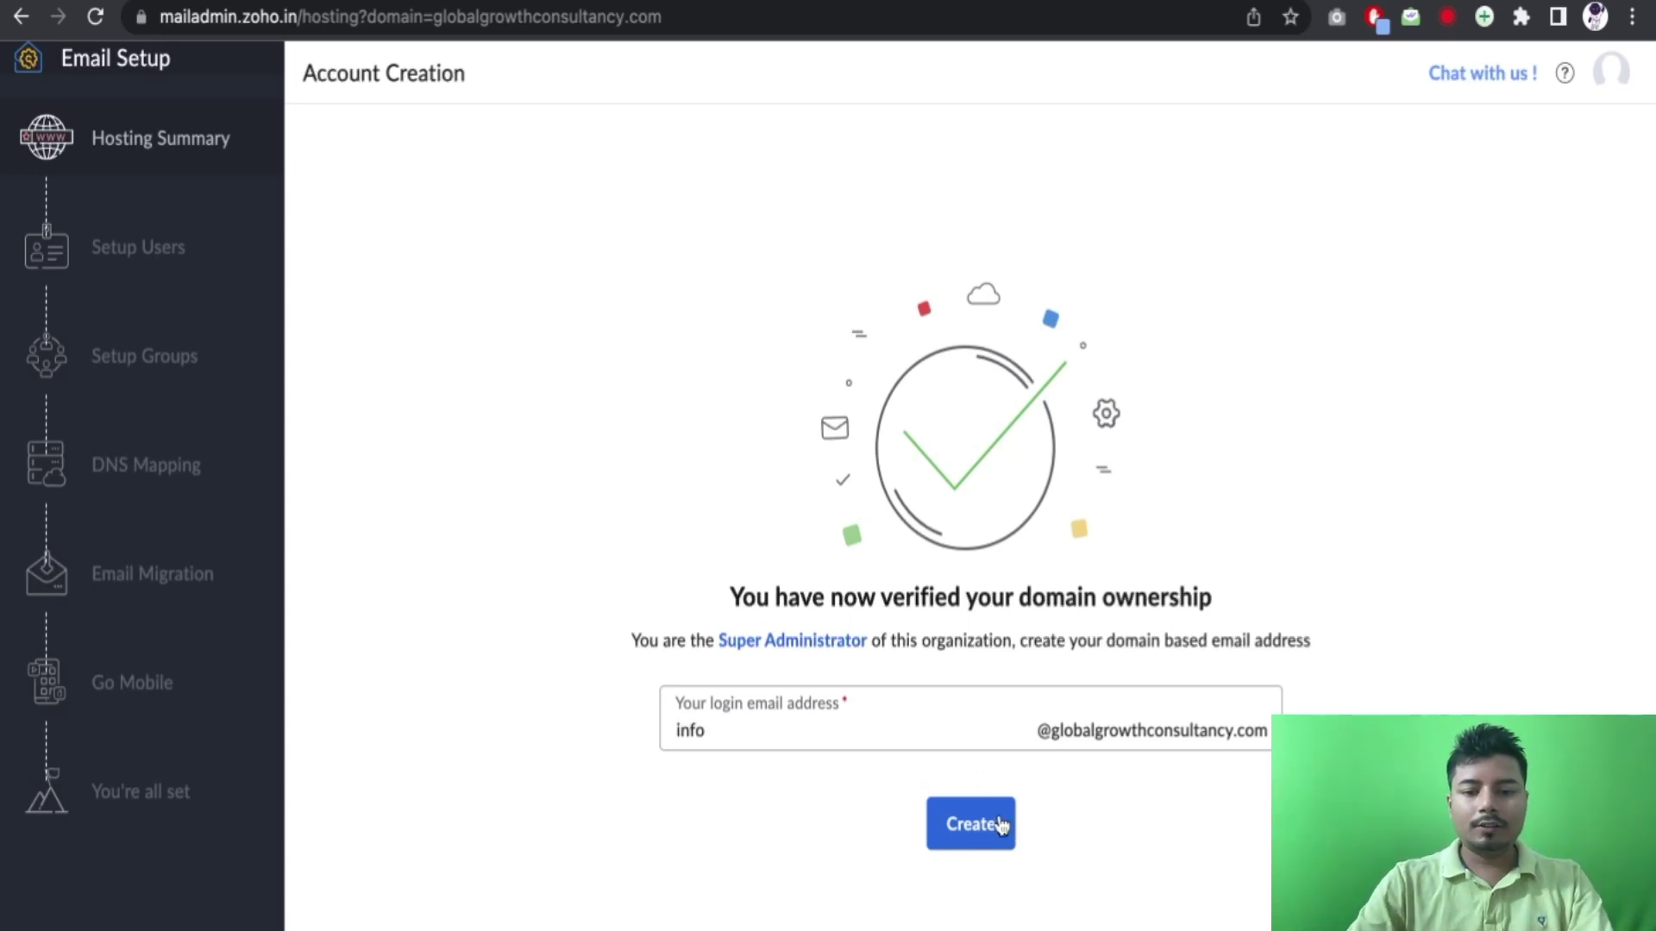
{"action": "left_click", "coordinate": [998, 828]}
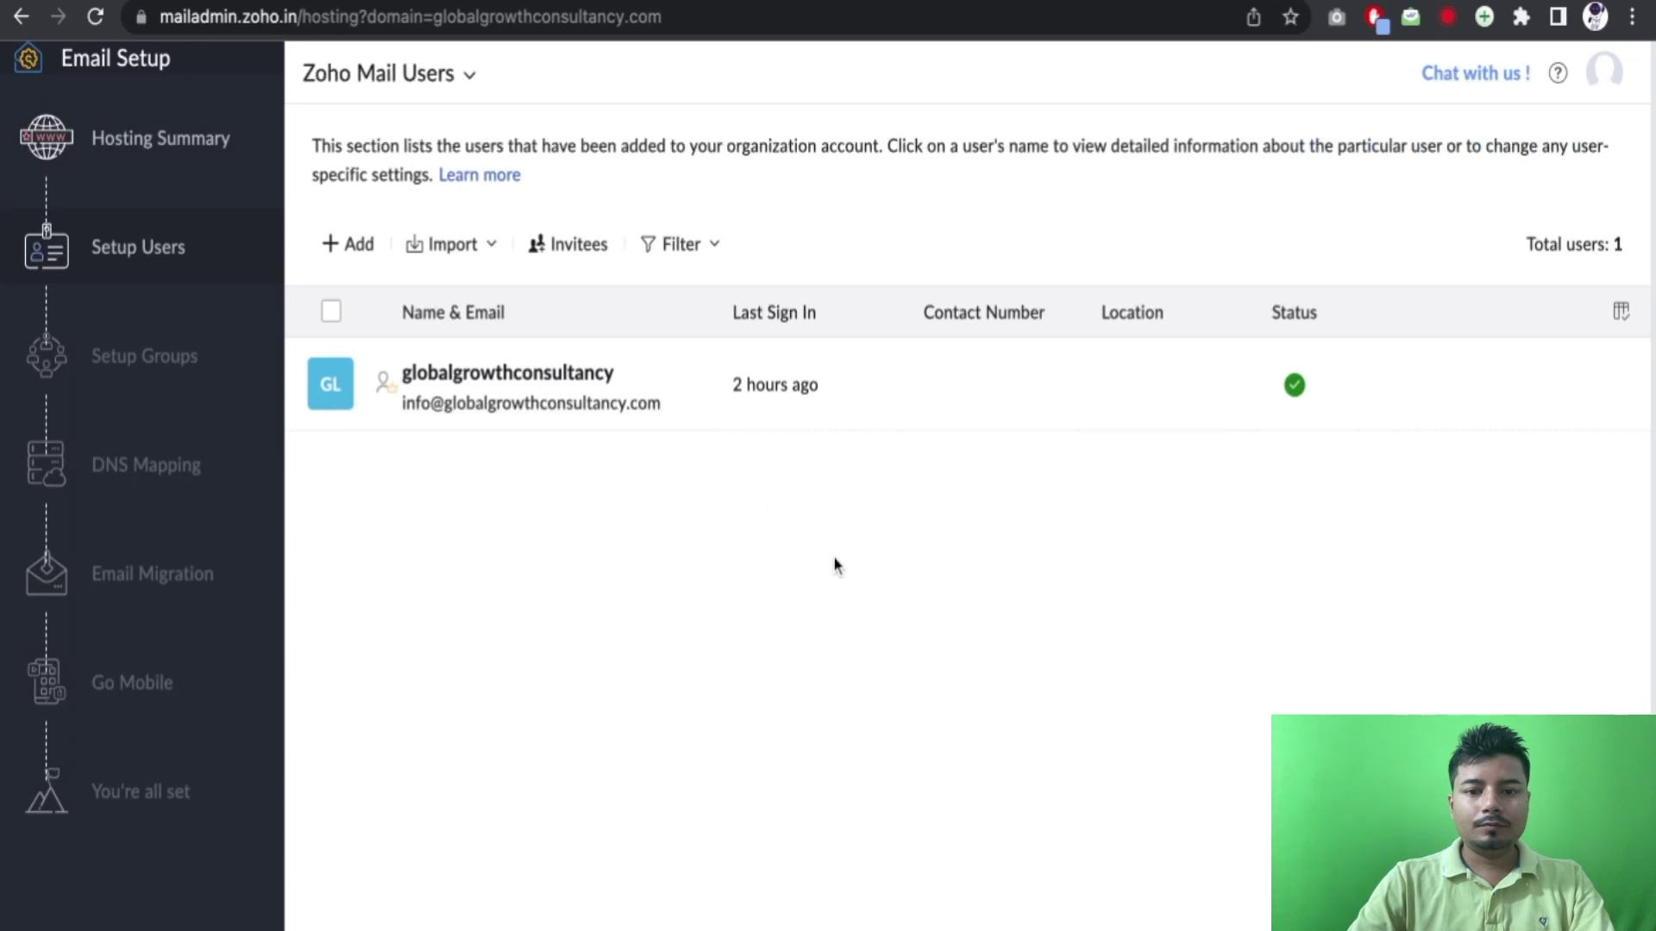
Open the super administrator's account and browse Personal Information, Mailbox and Anti-Spam settings
{"action": "left_click", "coordinate": [509, 380]}
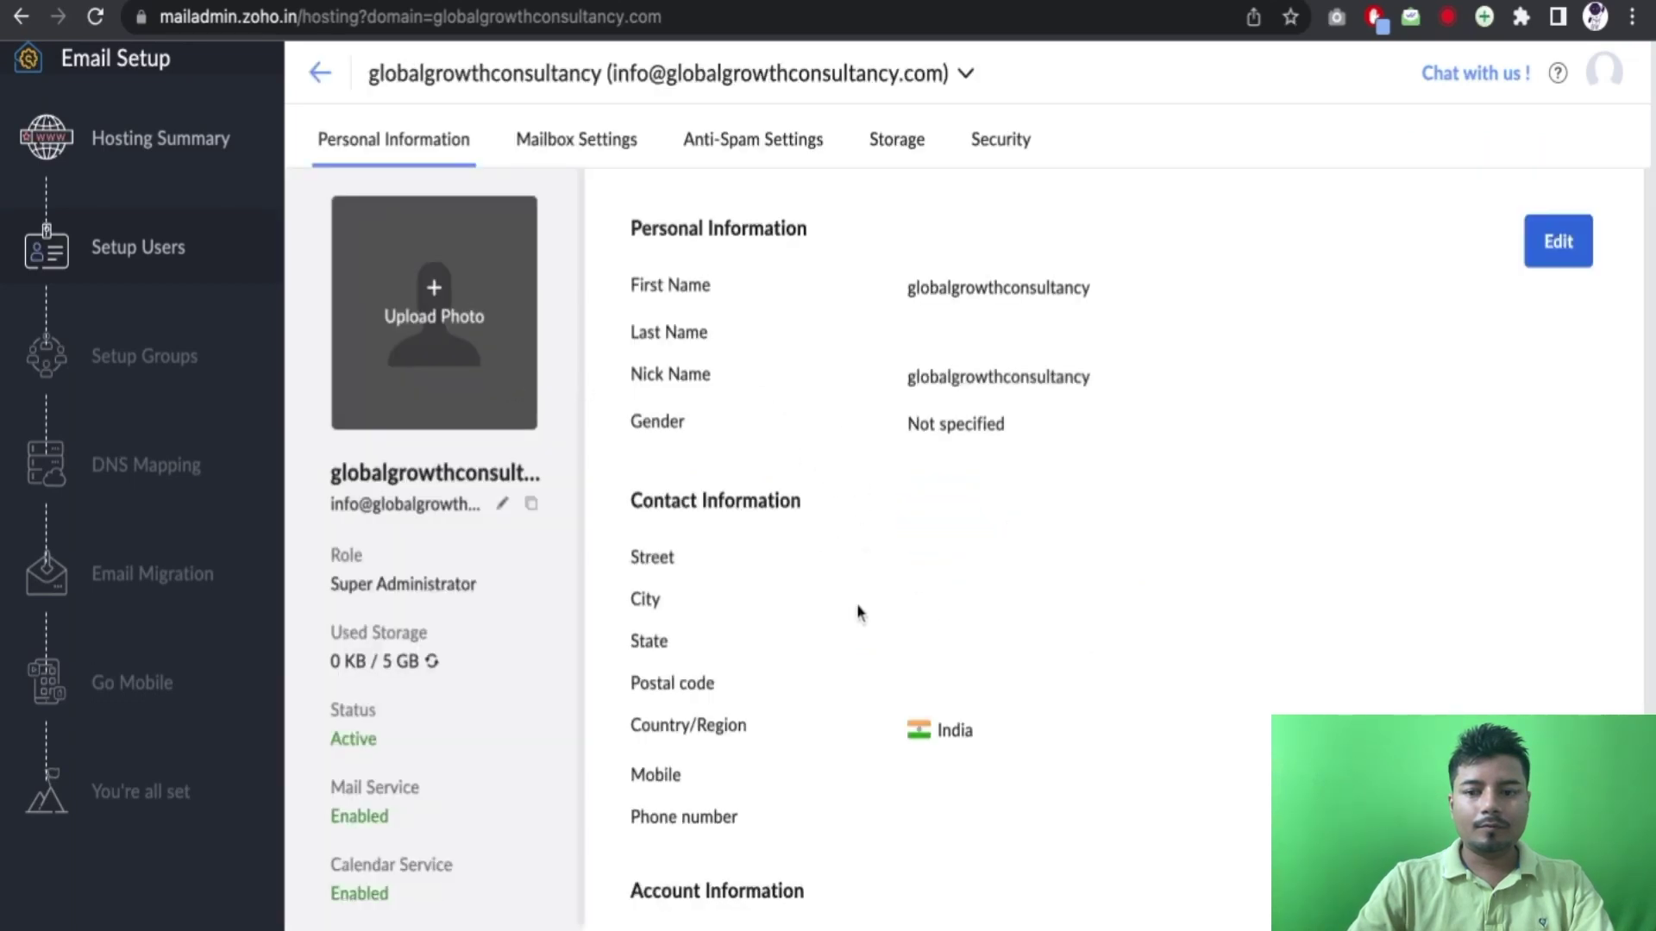
{"action": "scroll", "coordinate": [858, 608], "scroll_direction": "down", "scroll_amount": 3}
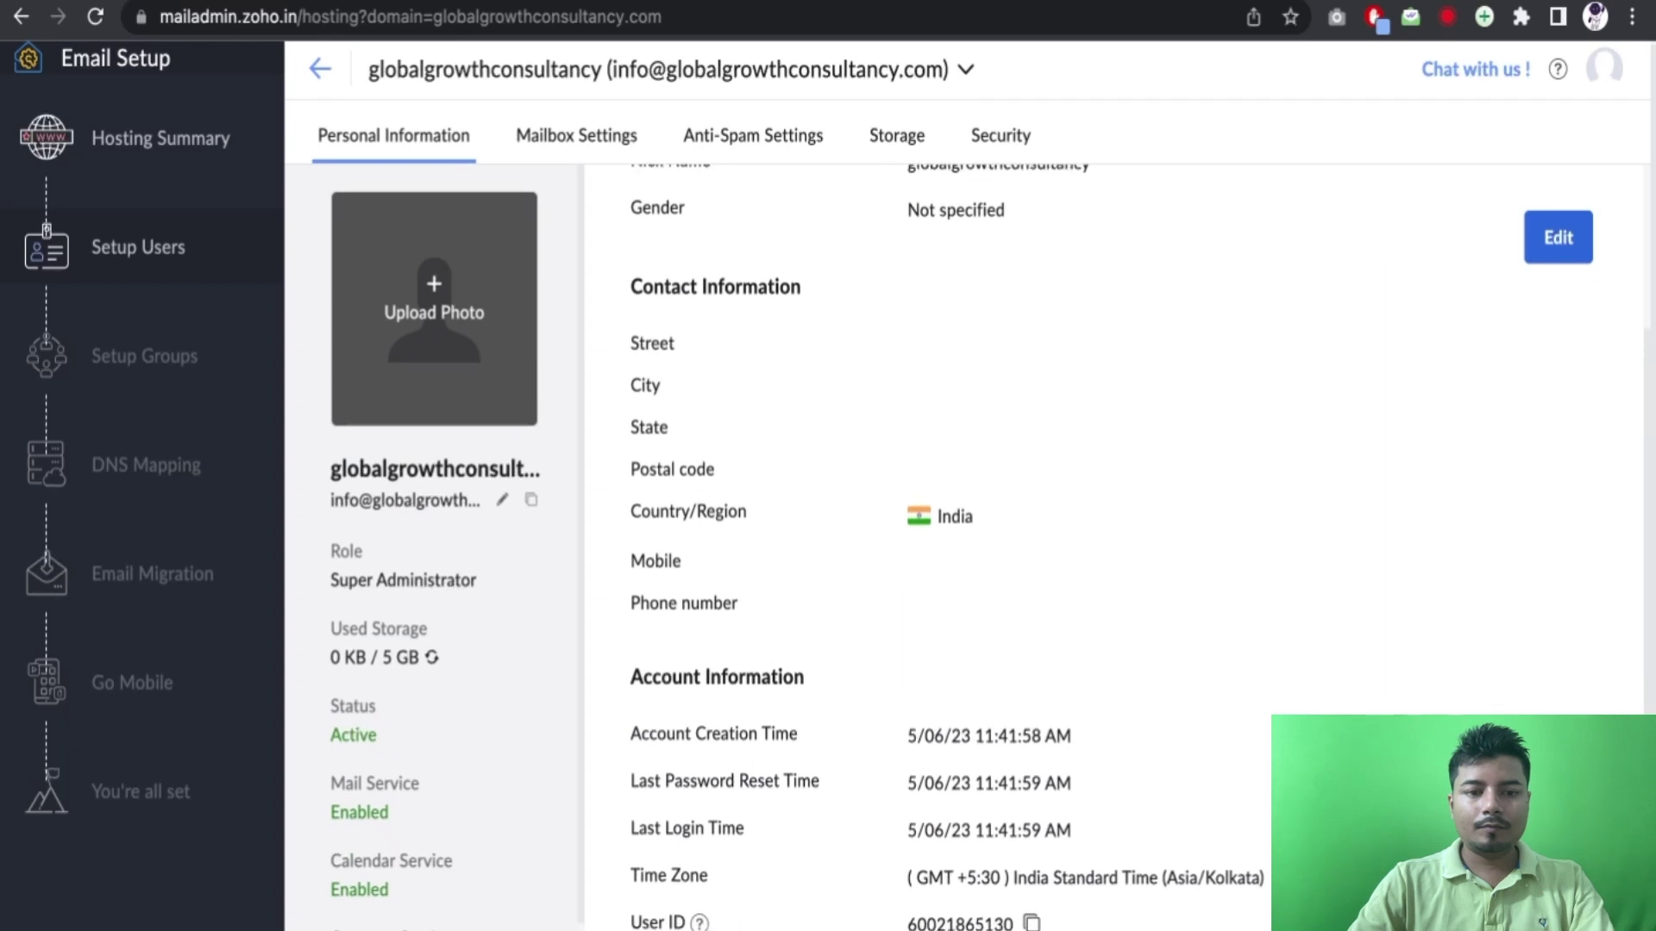
{"action": "scroll", "coordinate": [854, 595], "scroll_direction": "up", "scroll_amount": 3}
{"action": "left_click", "coordinate": [589, 161]}
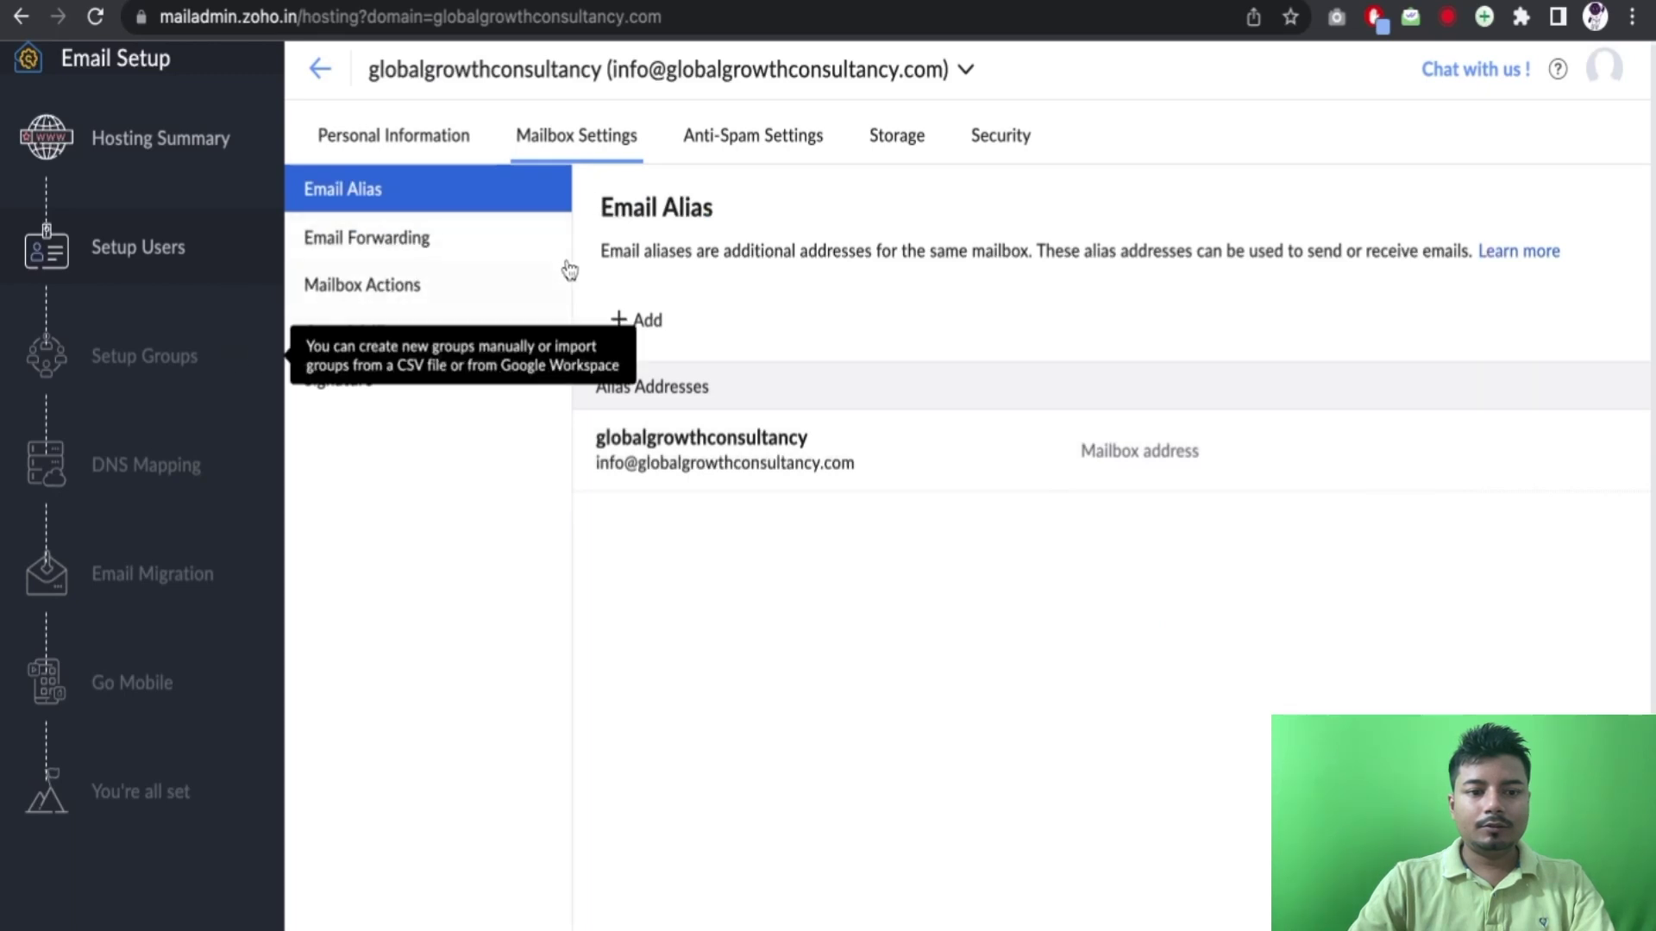
{"action": "left_click", "coordinate": [804, 148]}
Enter a new user password, untick forced change at login and signing out other devices
{"action": "left_click", "coordinate": [992, 148]}
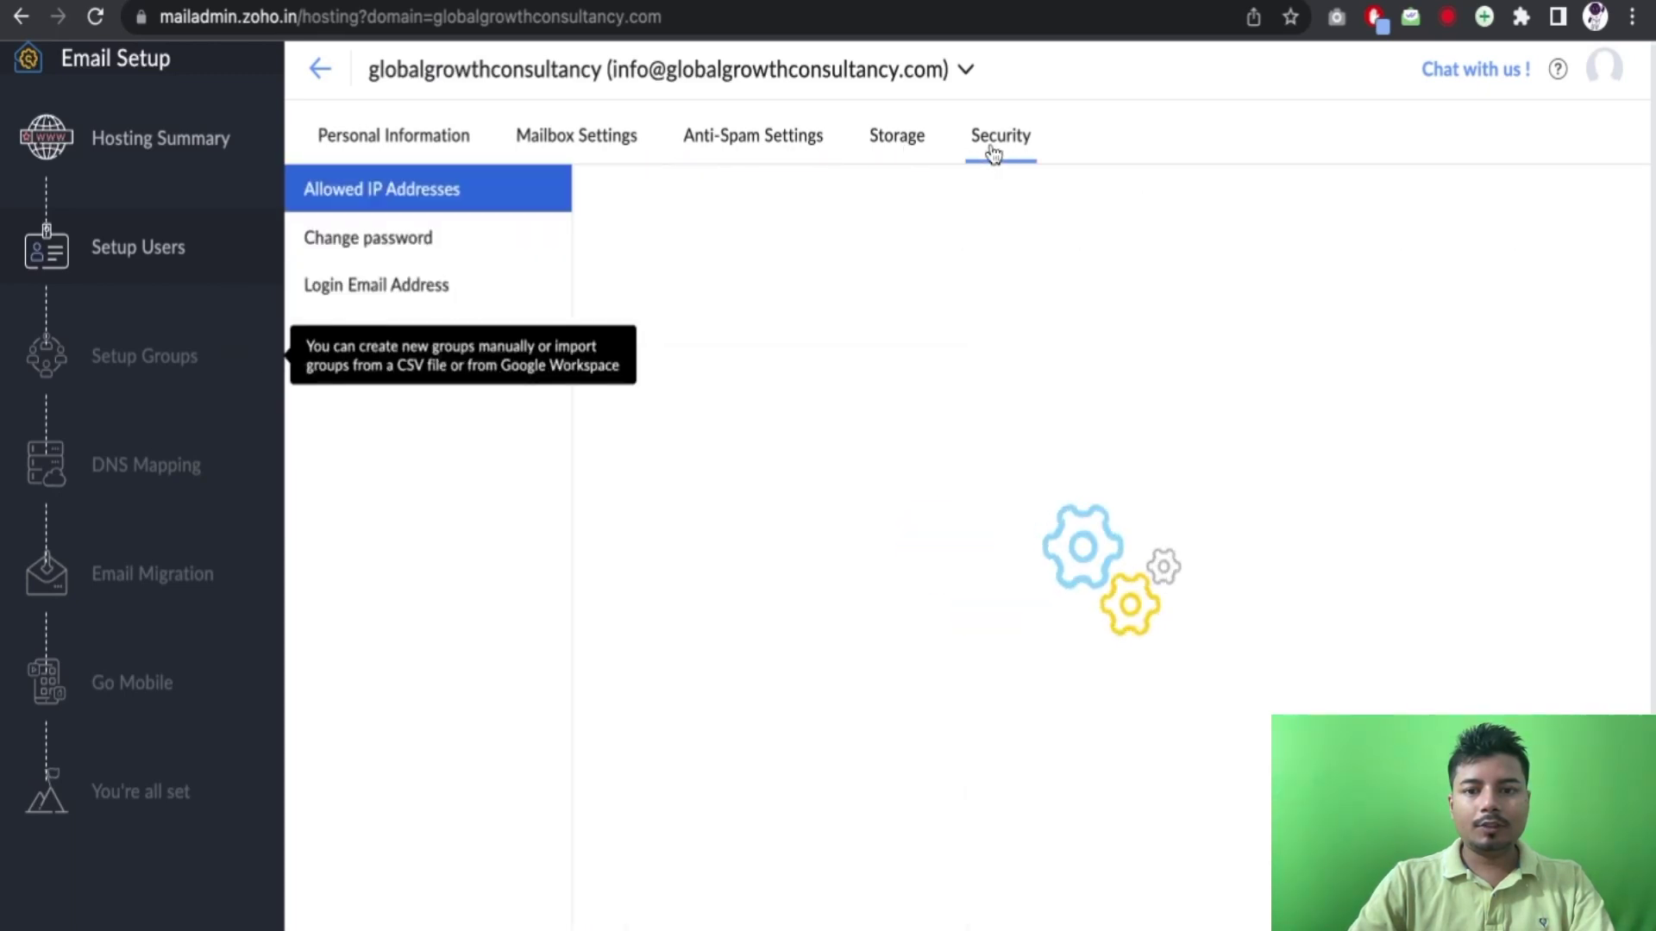
{"action": "left_click", "coordinate": [424, 243]}
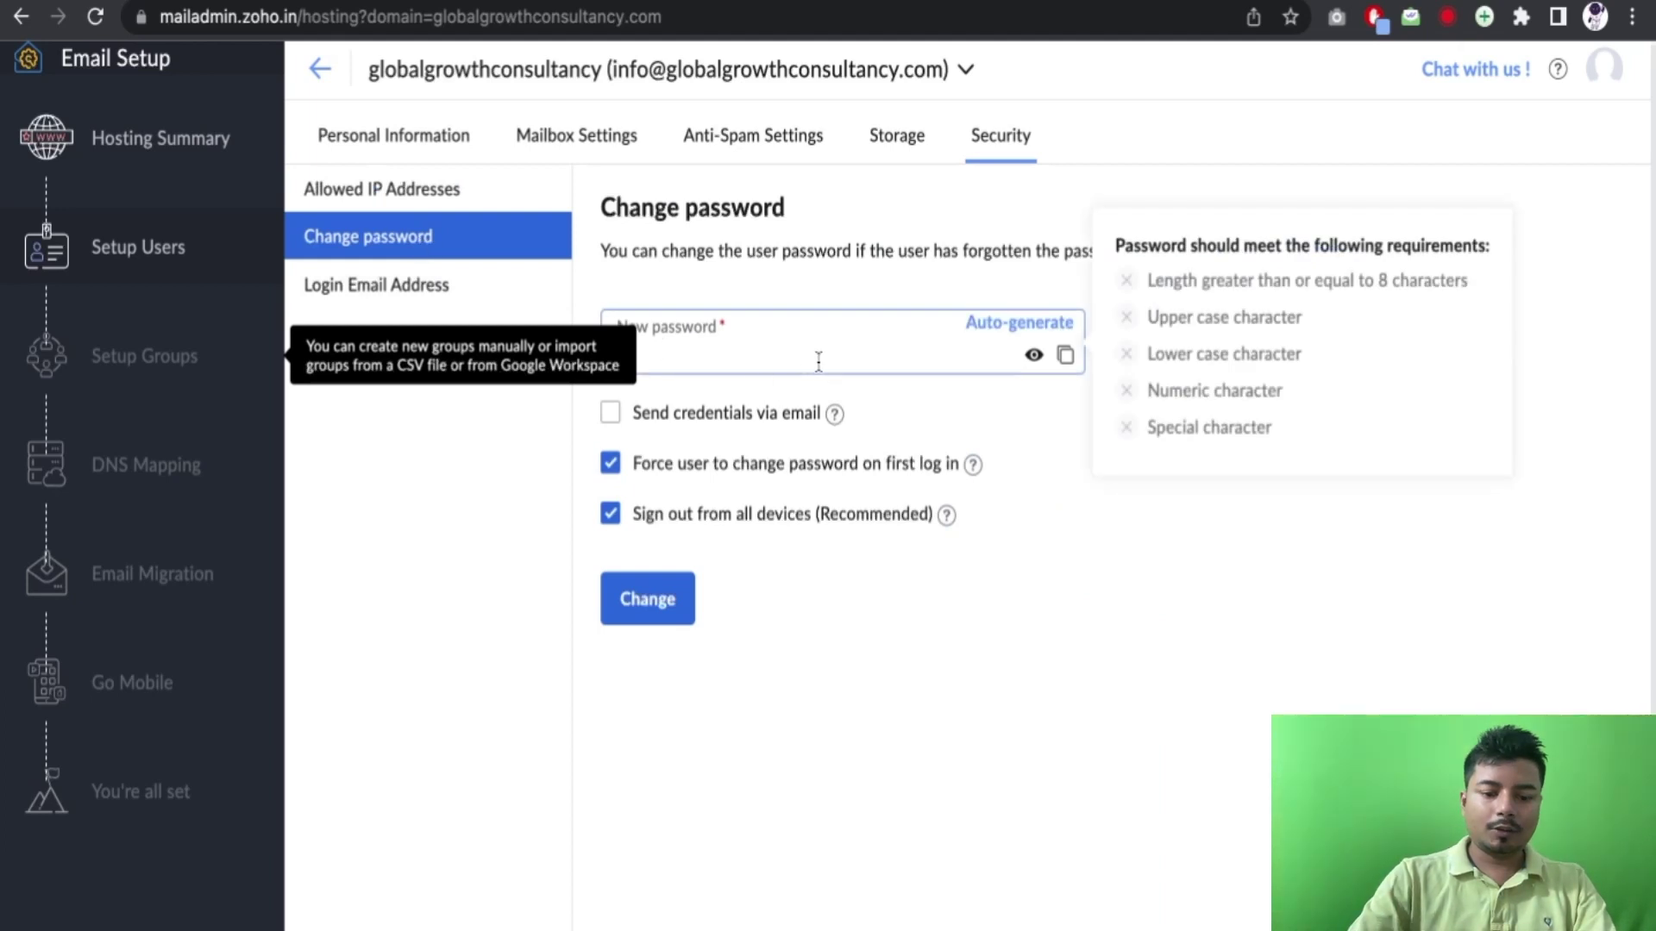
{"action": "type", "text": "G"}
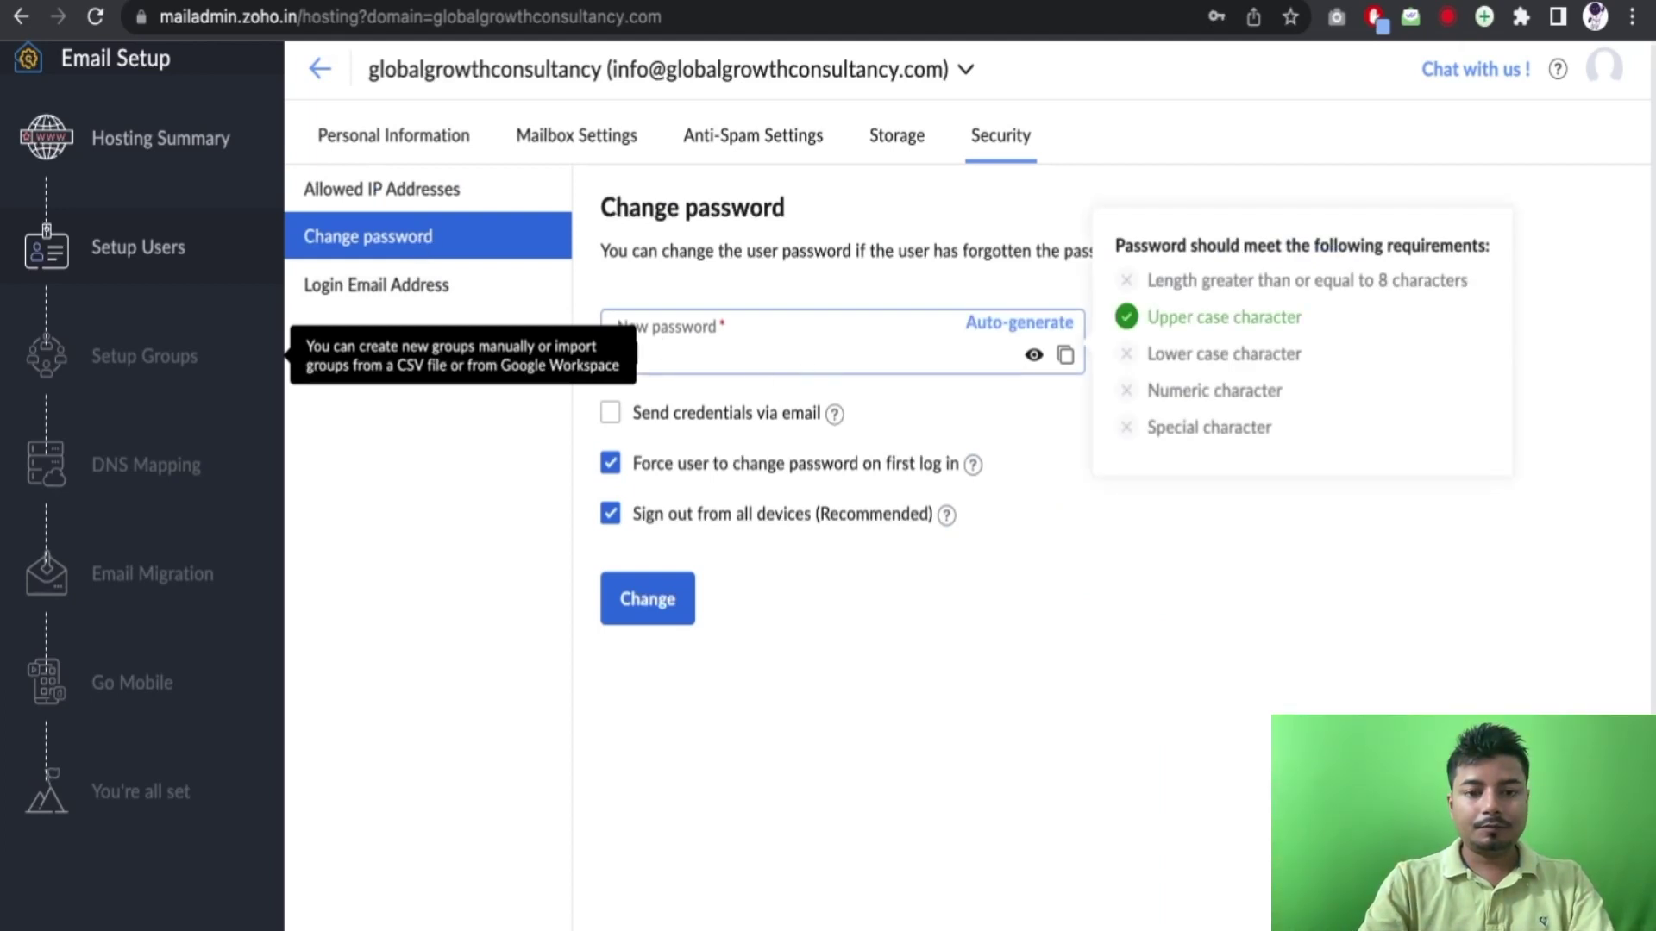
{"action": "key", "text": "BackSpace"}
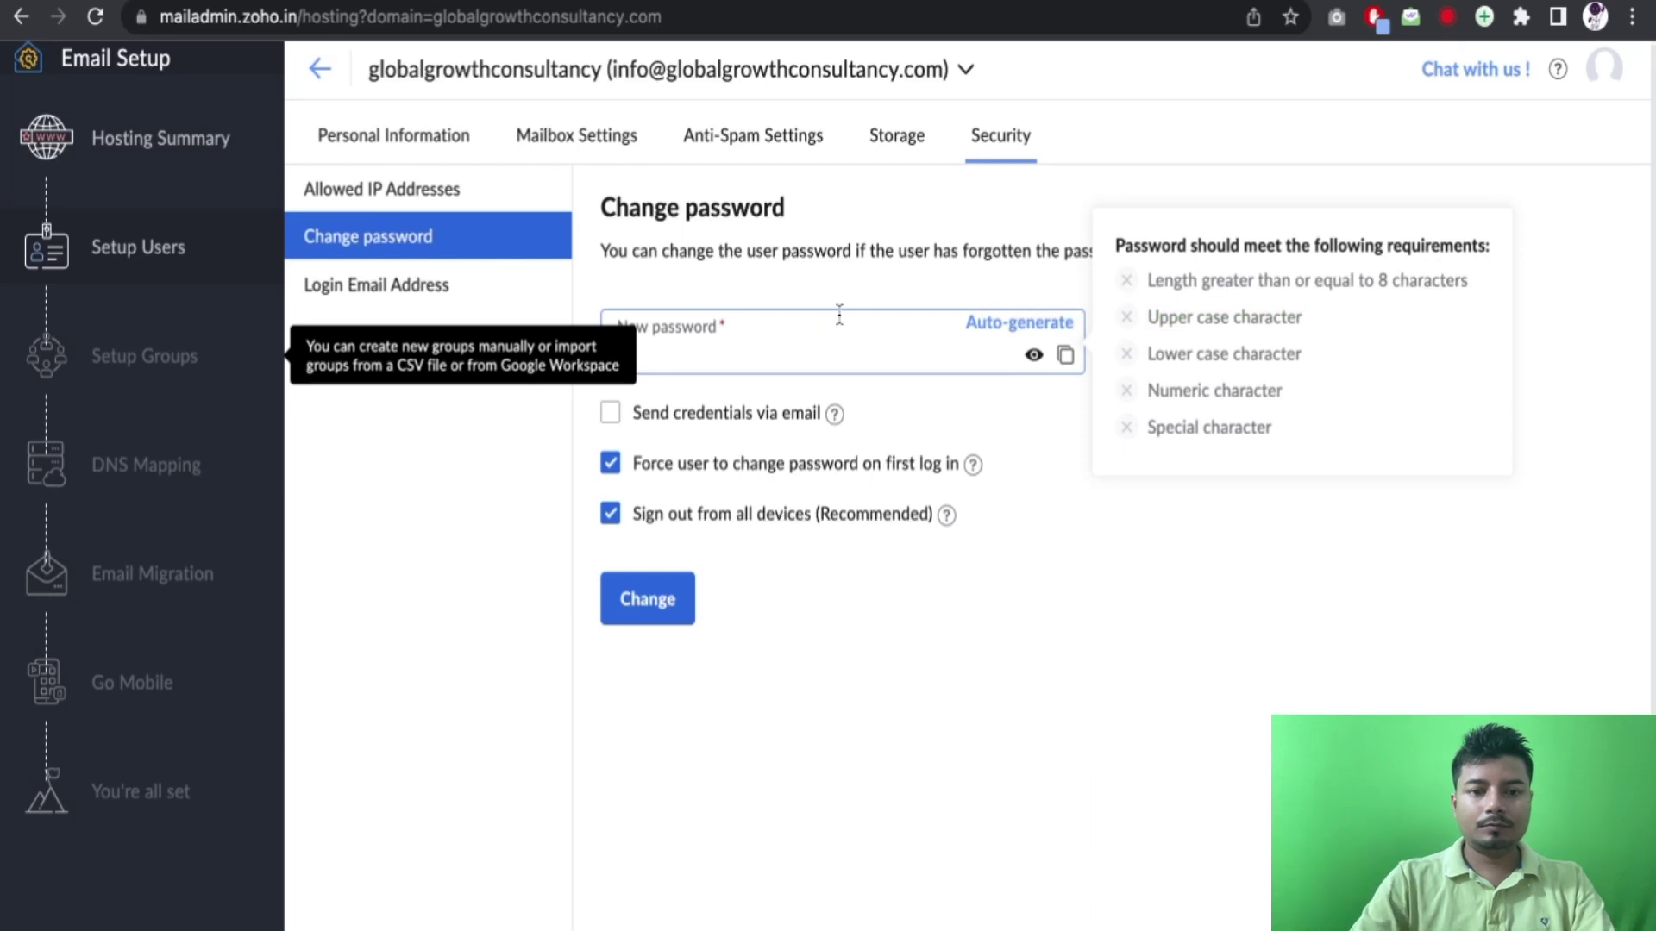
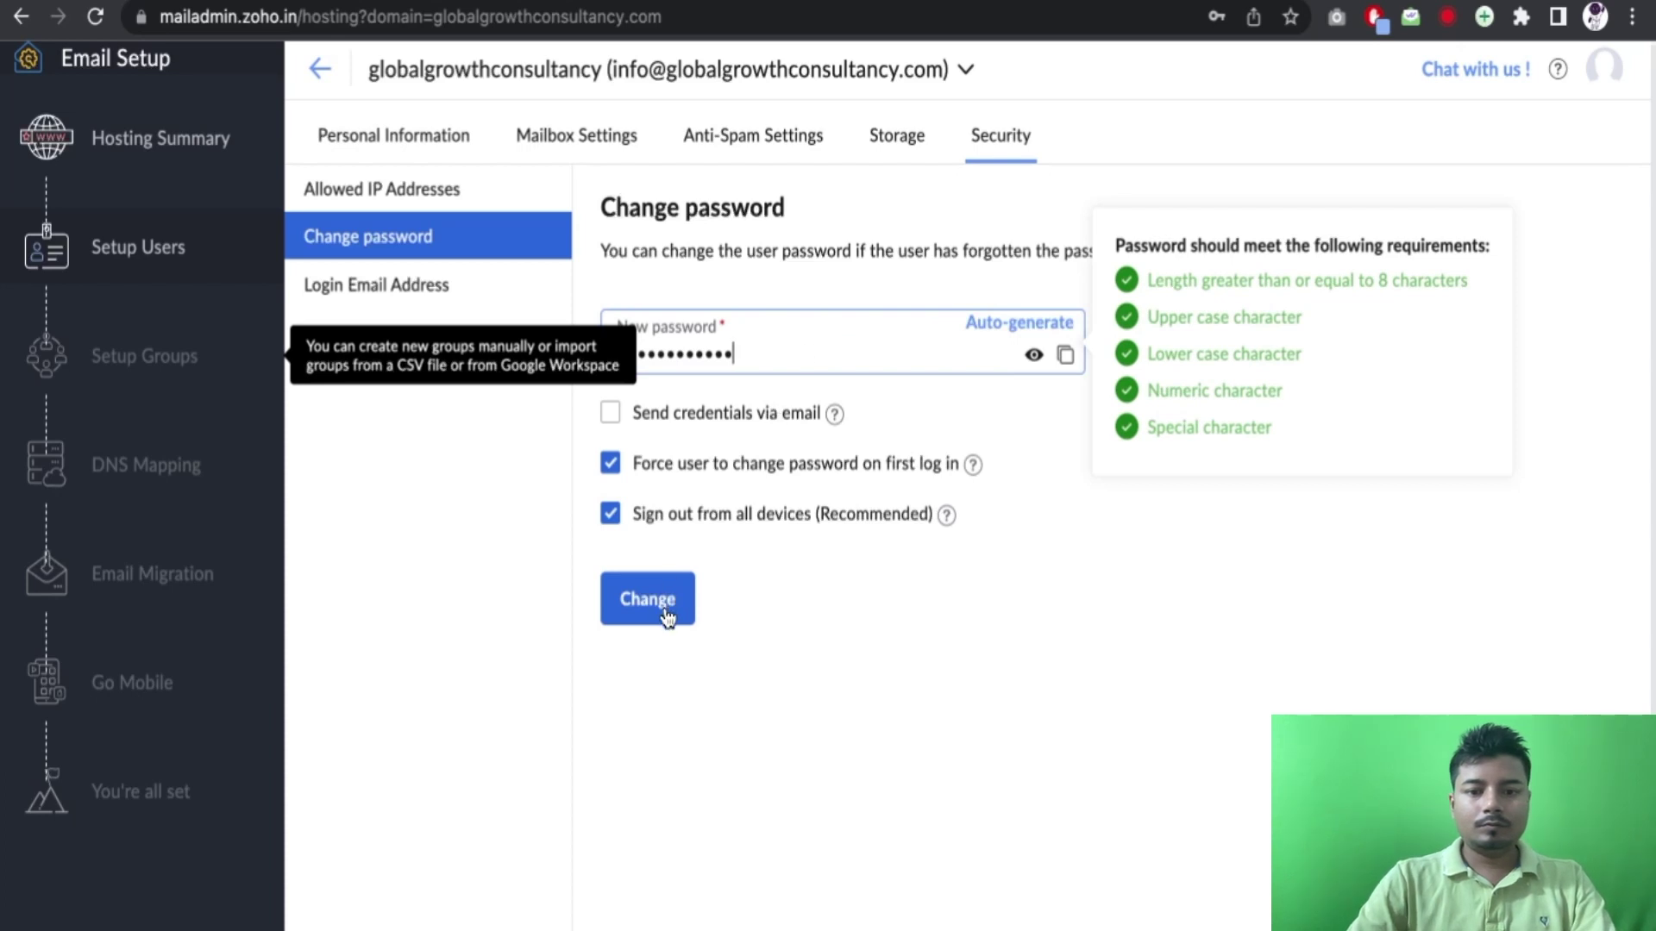
{"action": "left_click", "coordinate": [610, 463]}
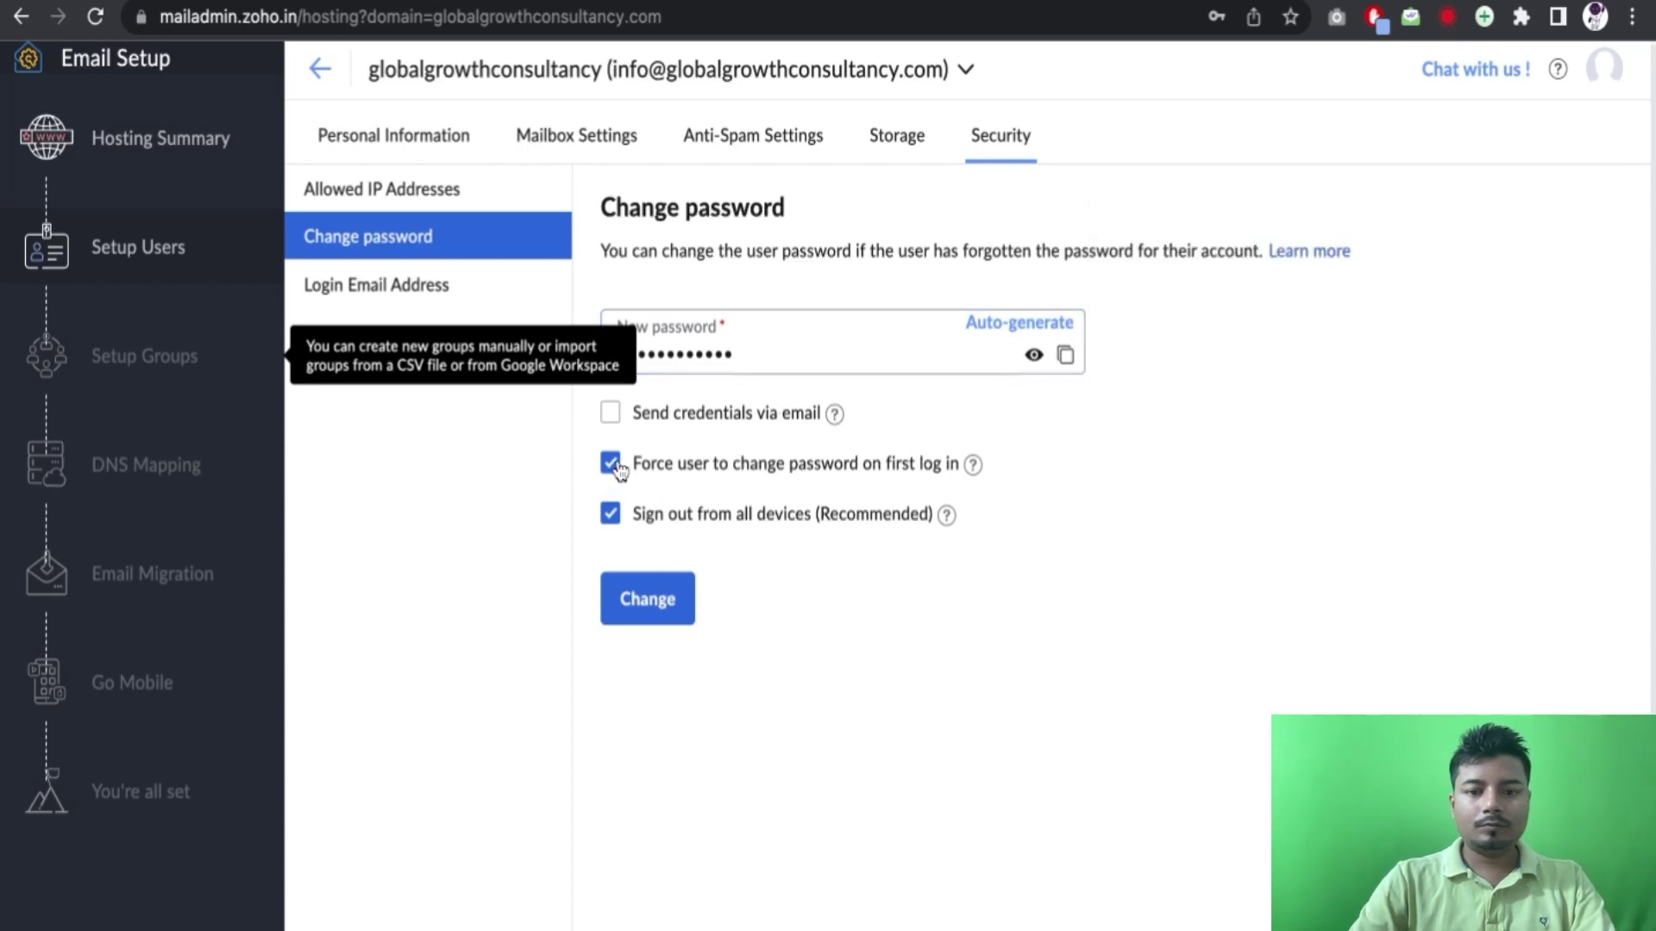
{"action": "left_click", "coordinate": [611, 515]}
{"action": "left_click", "coordinate": [653, 600]}
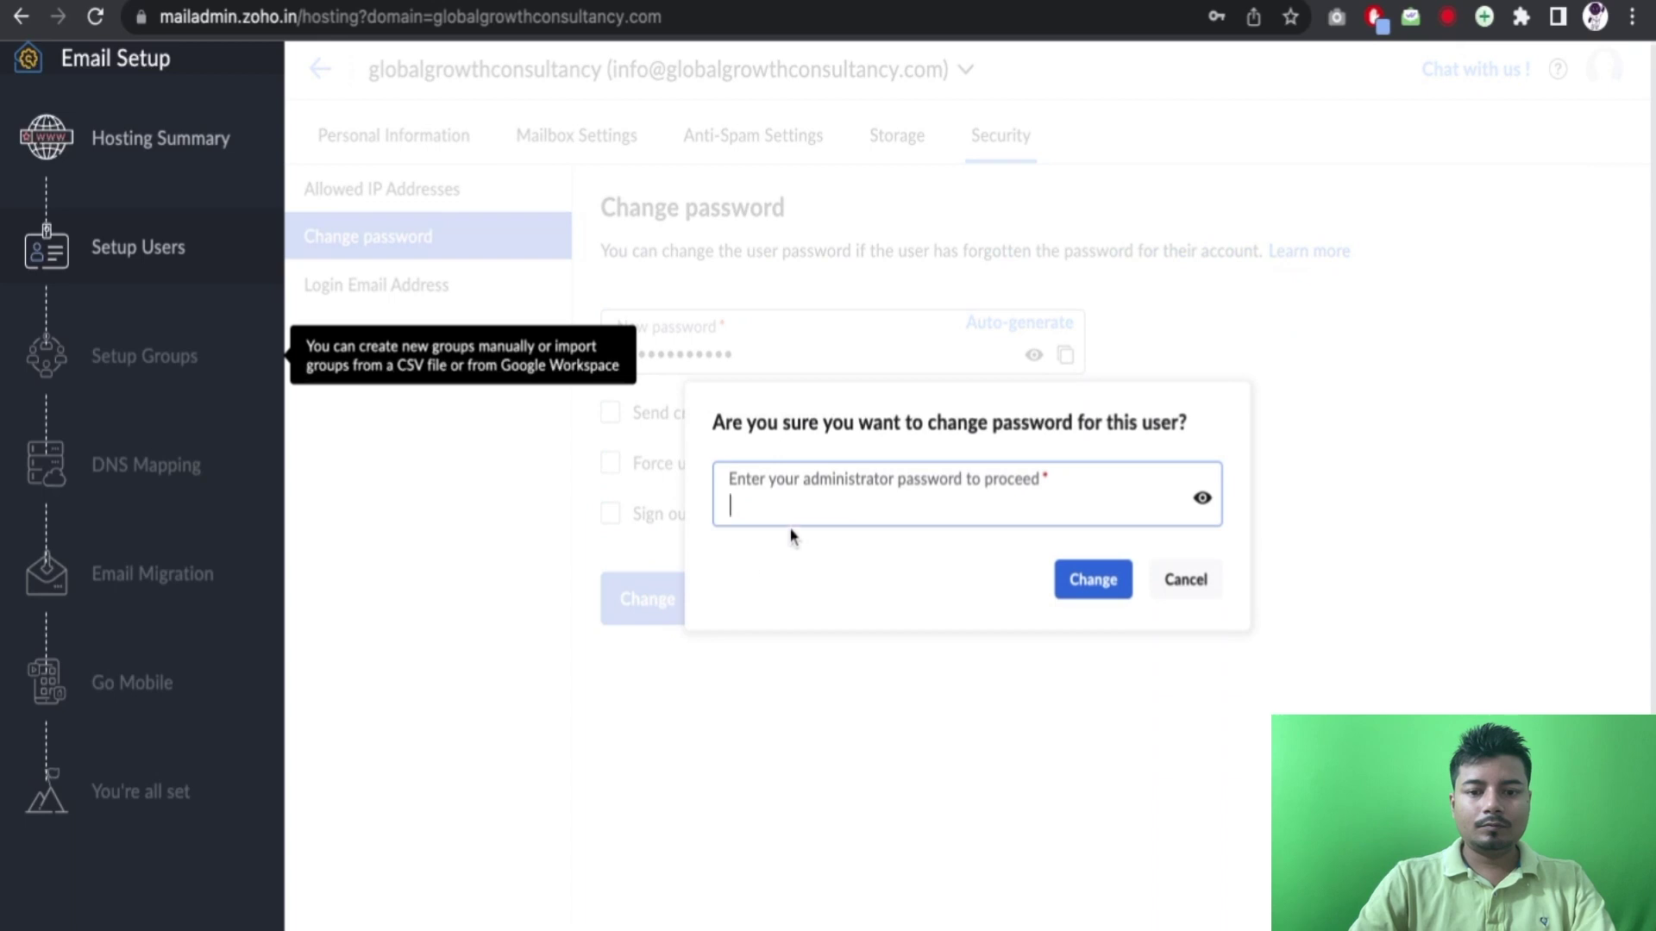
Confirm with the administrator password, replacing the rejected new password and retyping the admin password
{"action": "type", "text": "********"}
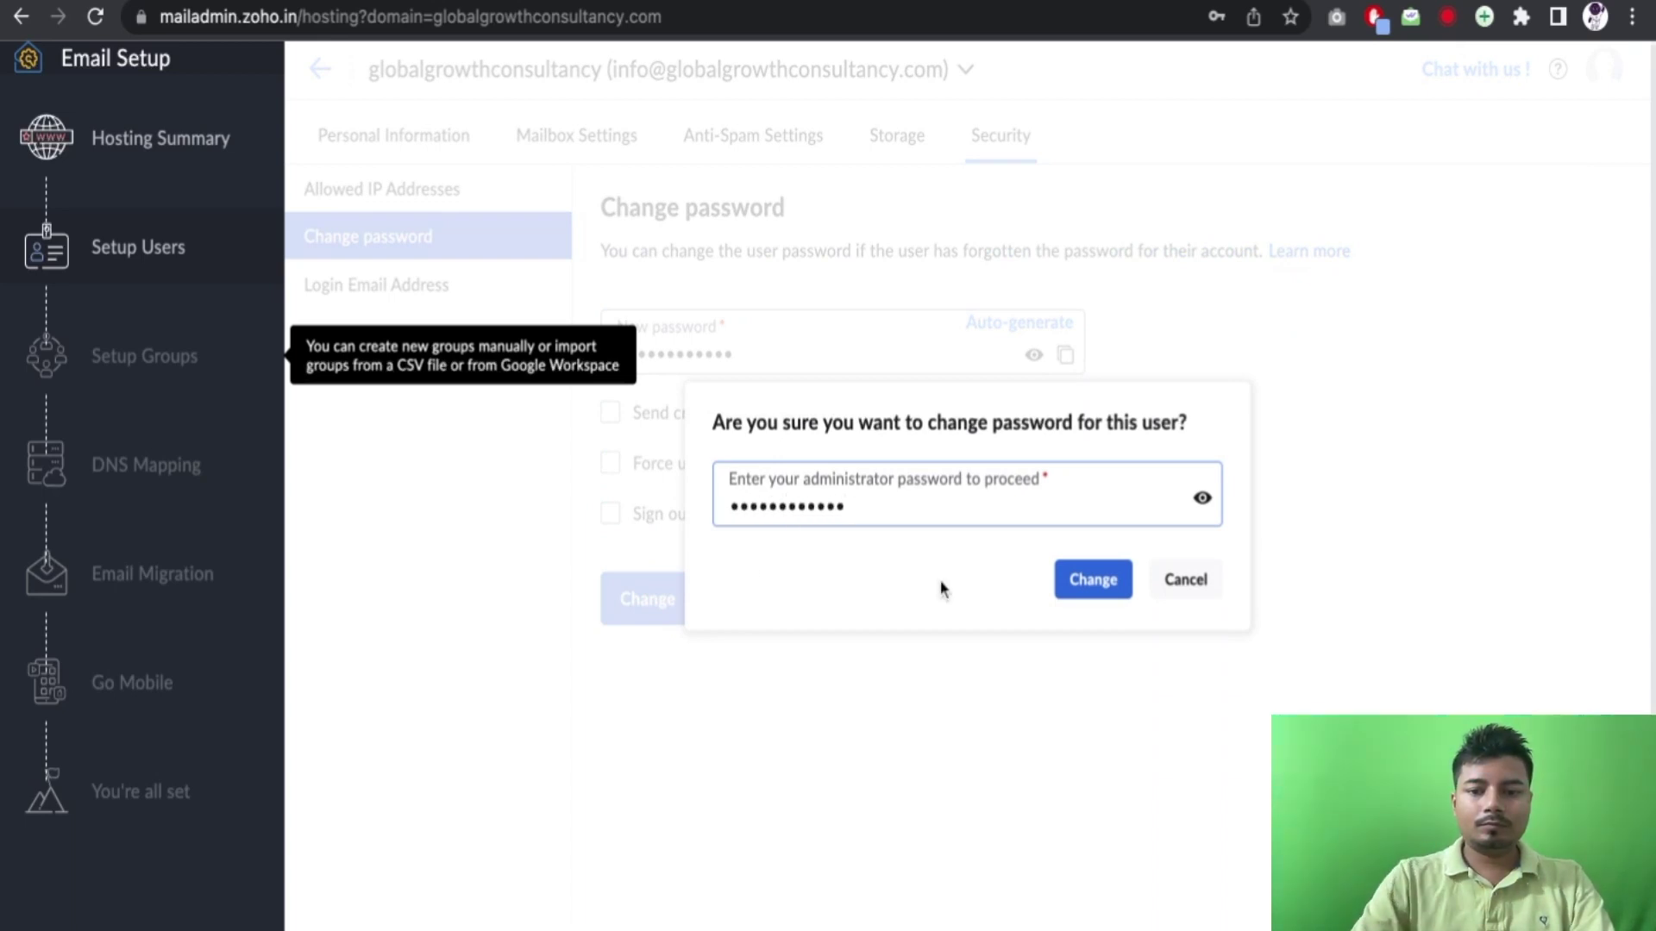
{"action": "left_click", "coordinate": [1066, 583]}
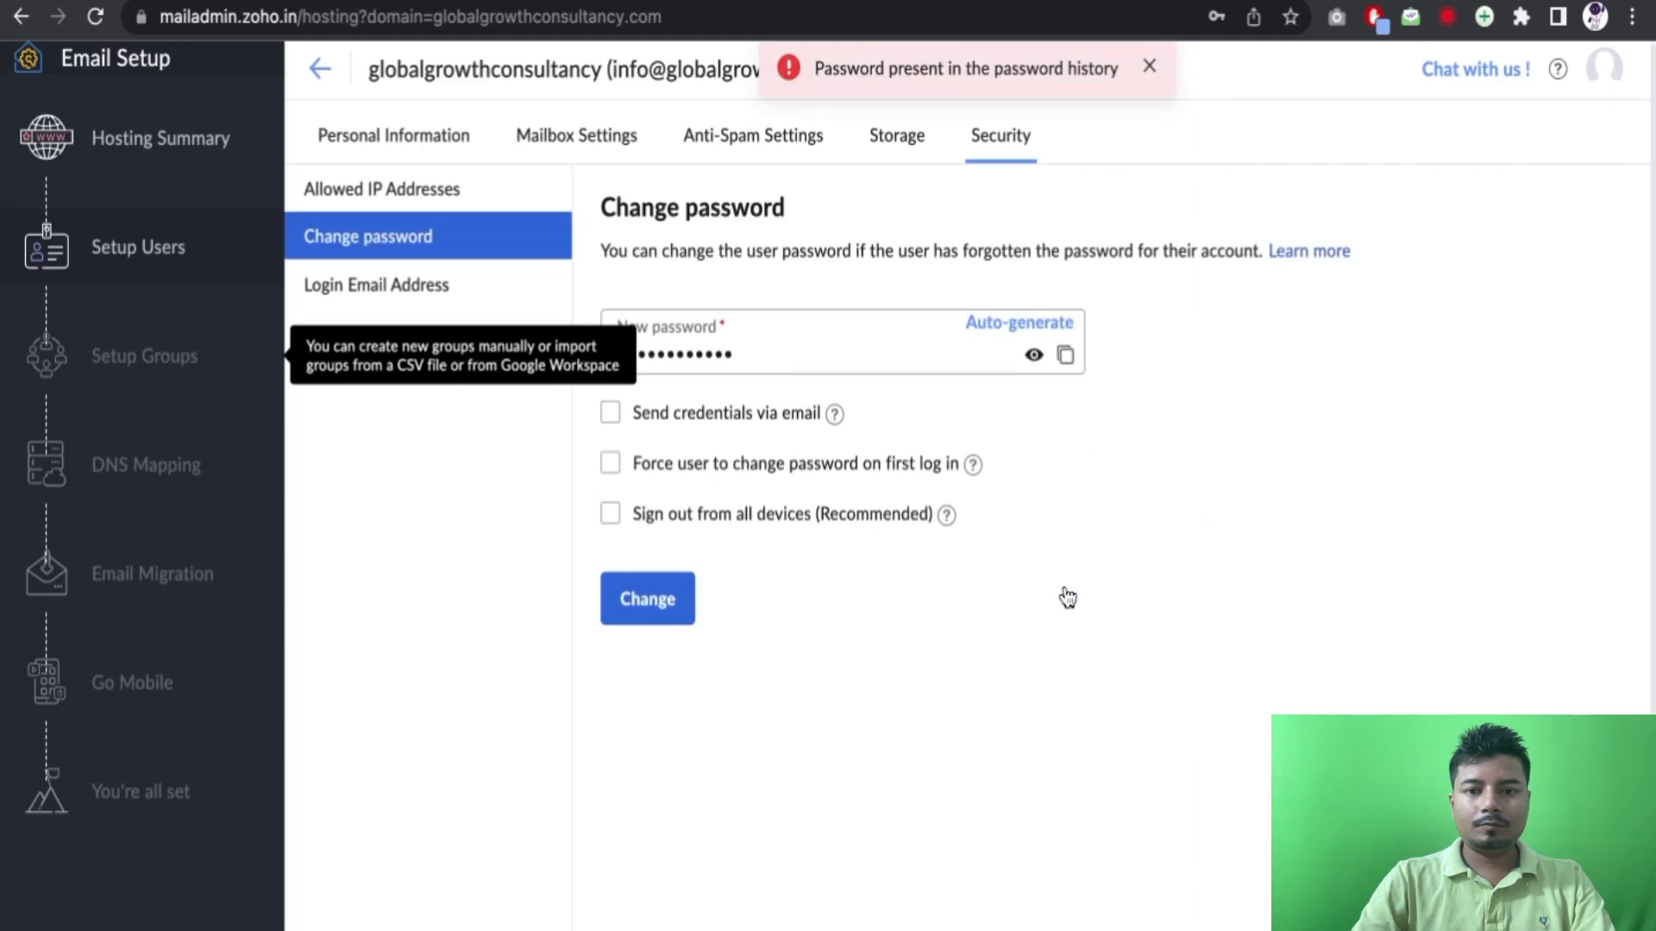
{"action": "double_click", "coordinate": [784, 348]}
{"action": "type", "text": "*"}
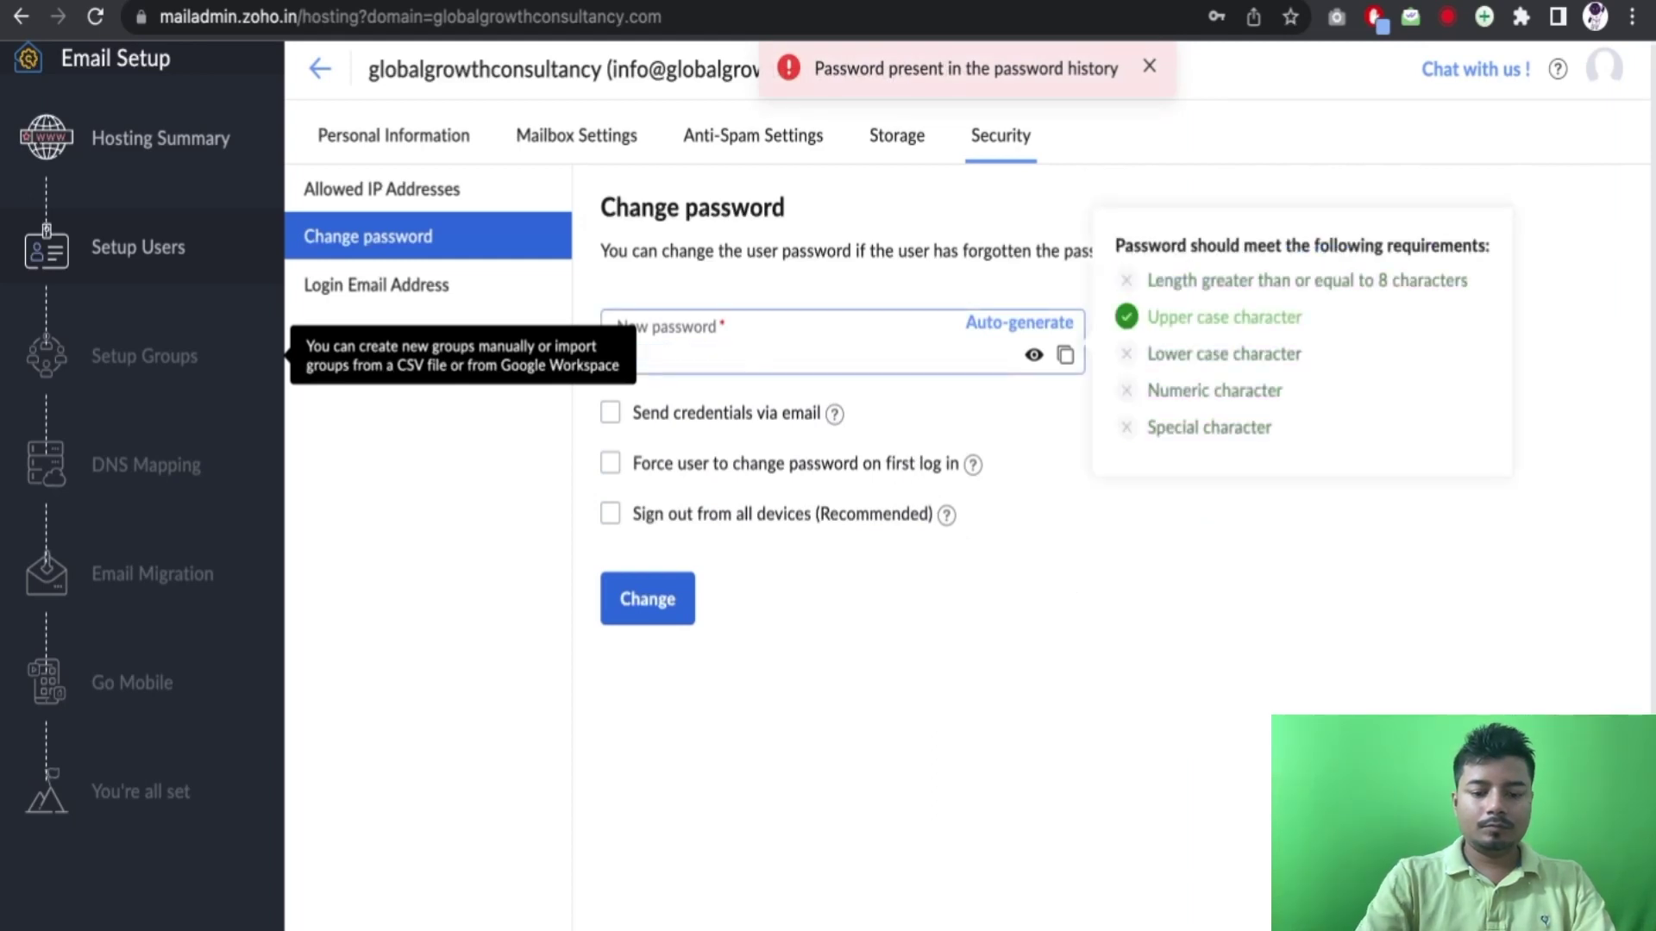
{"action": "type", "text": "*********"}
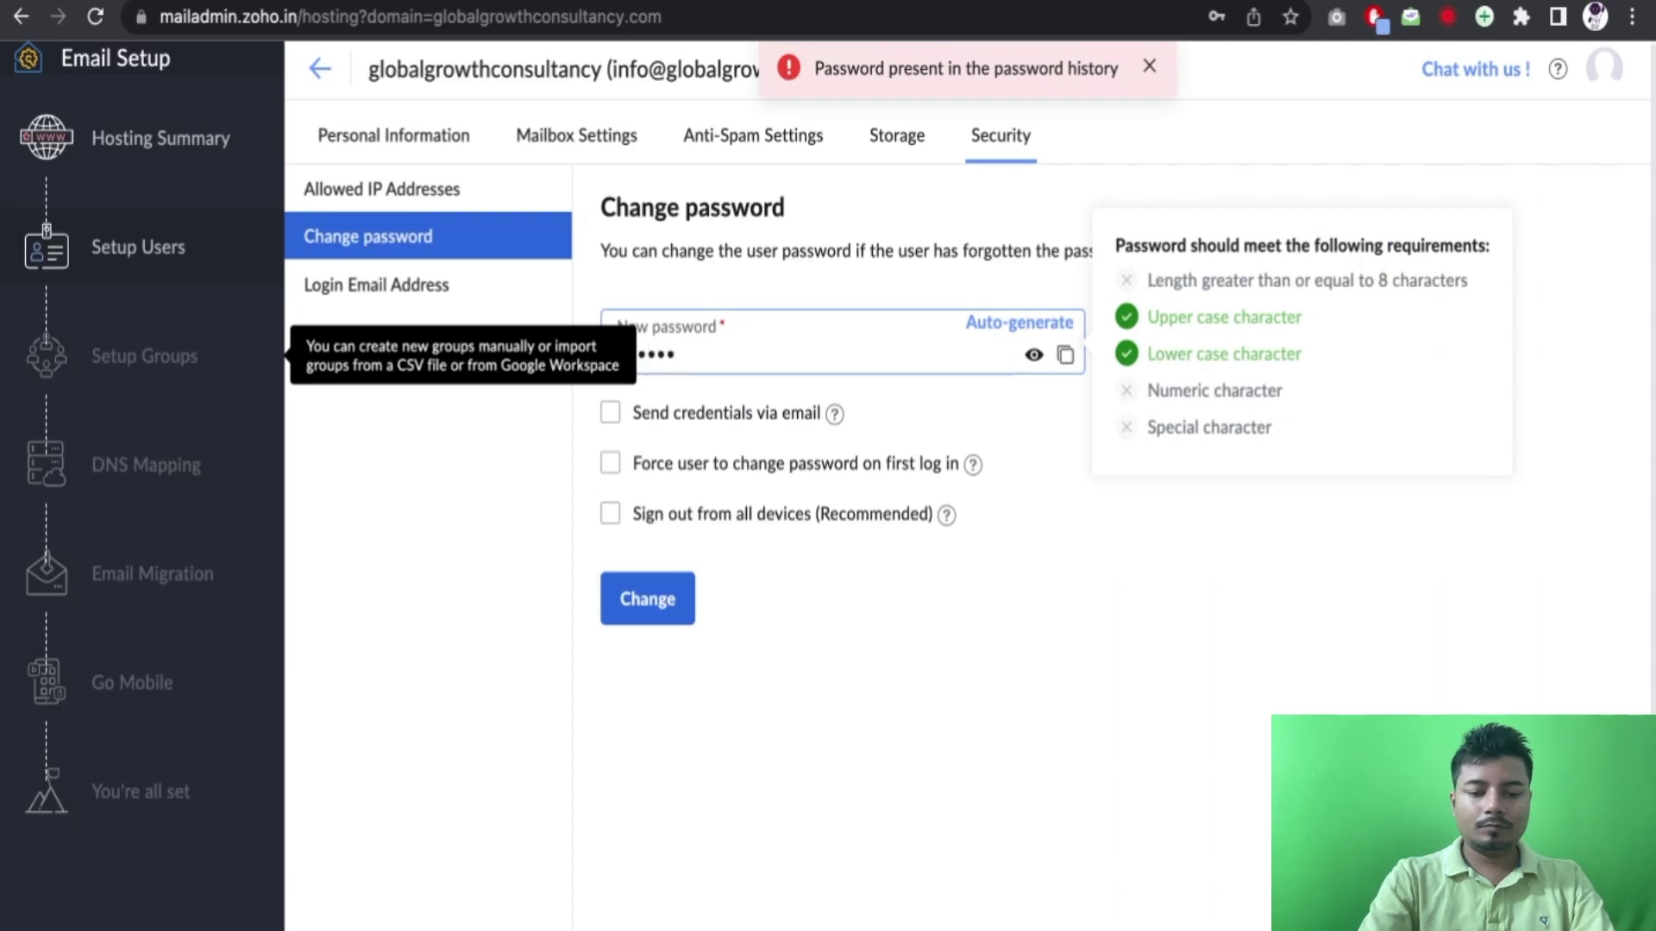
{"action": "type", "text": "**"}
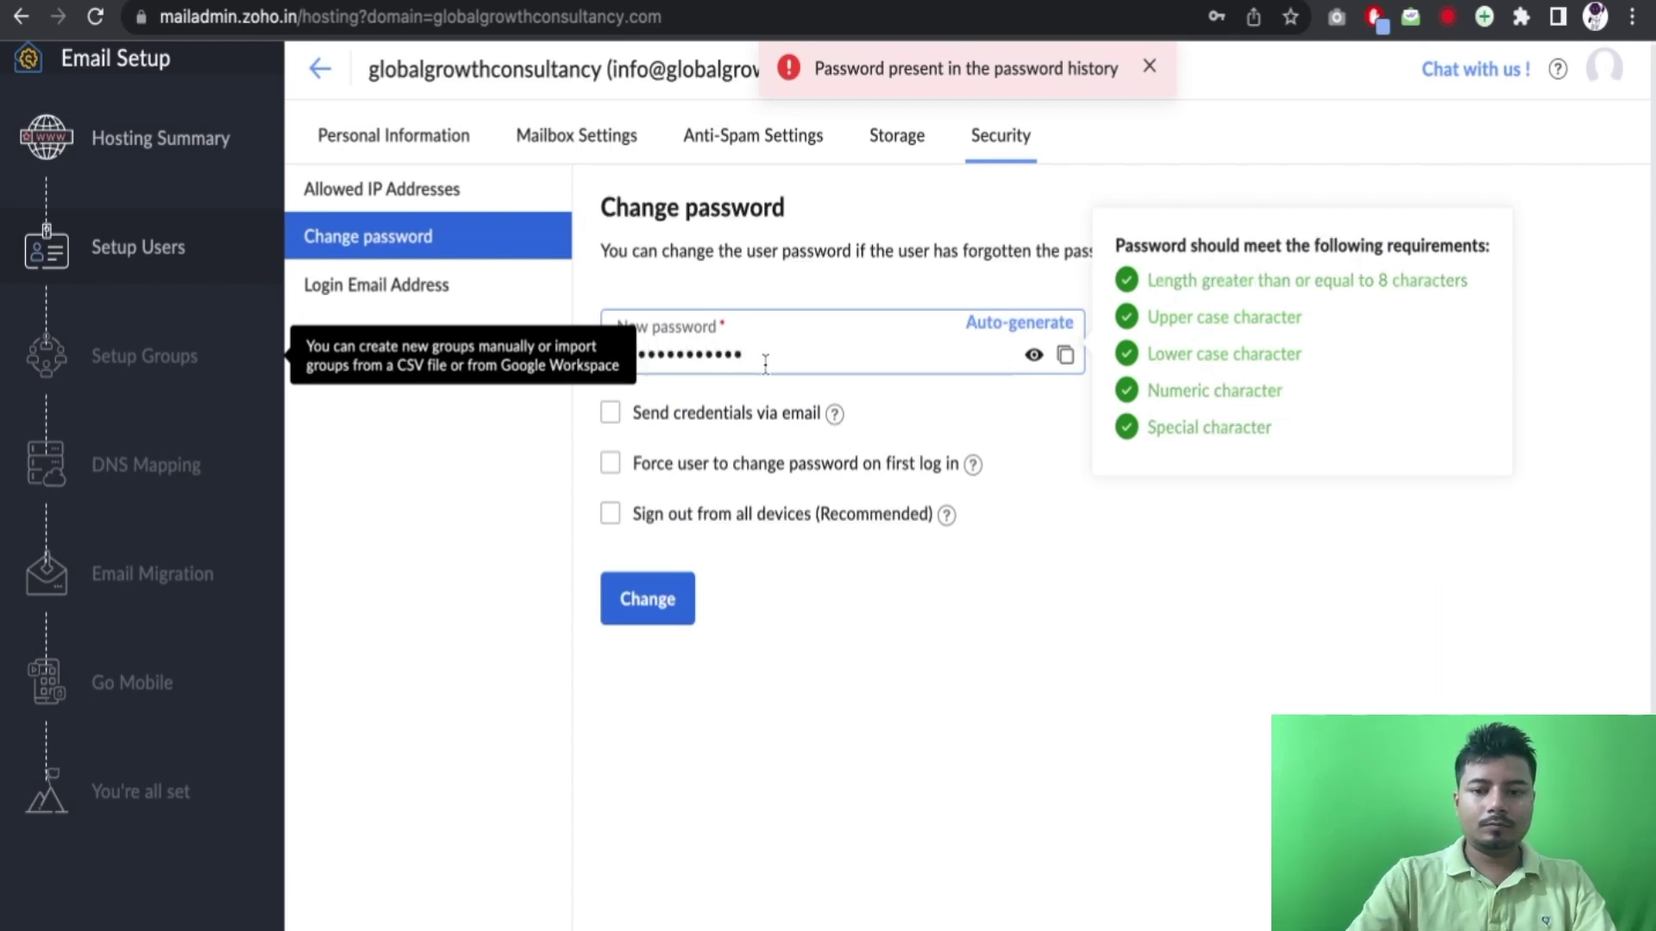
{"action": "left_click", "coordinate": [660, 602]}
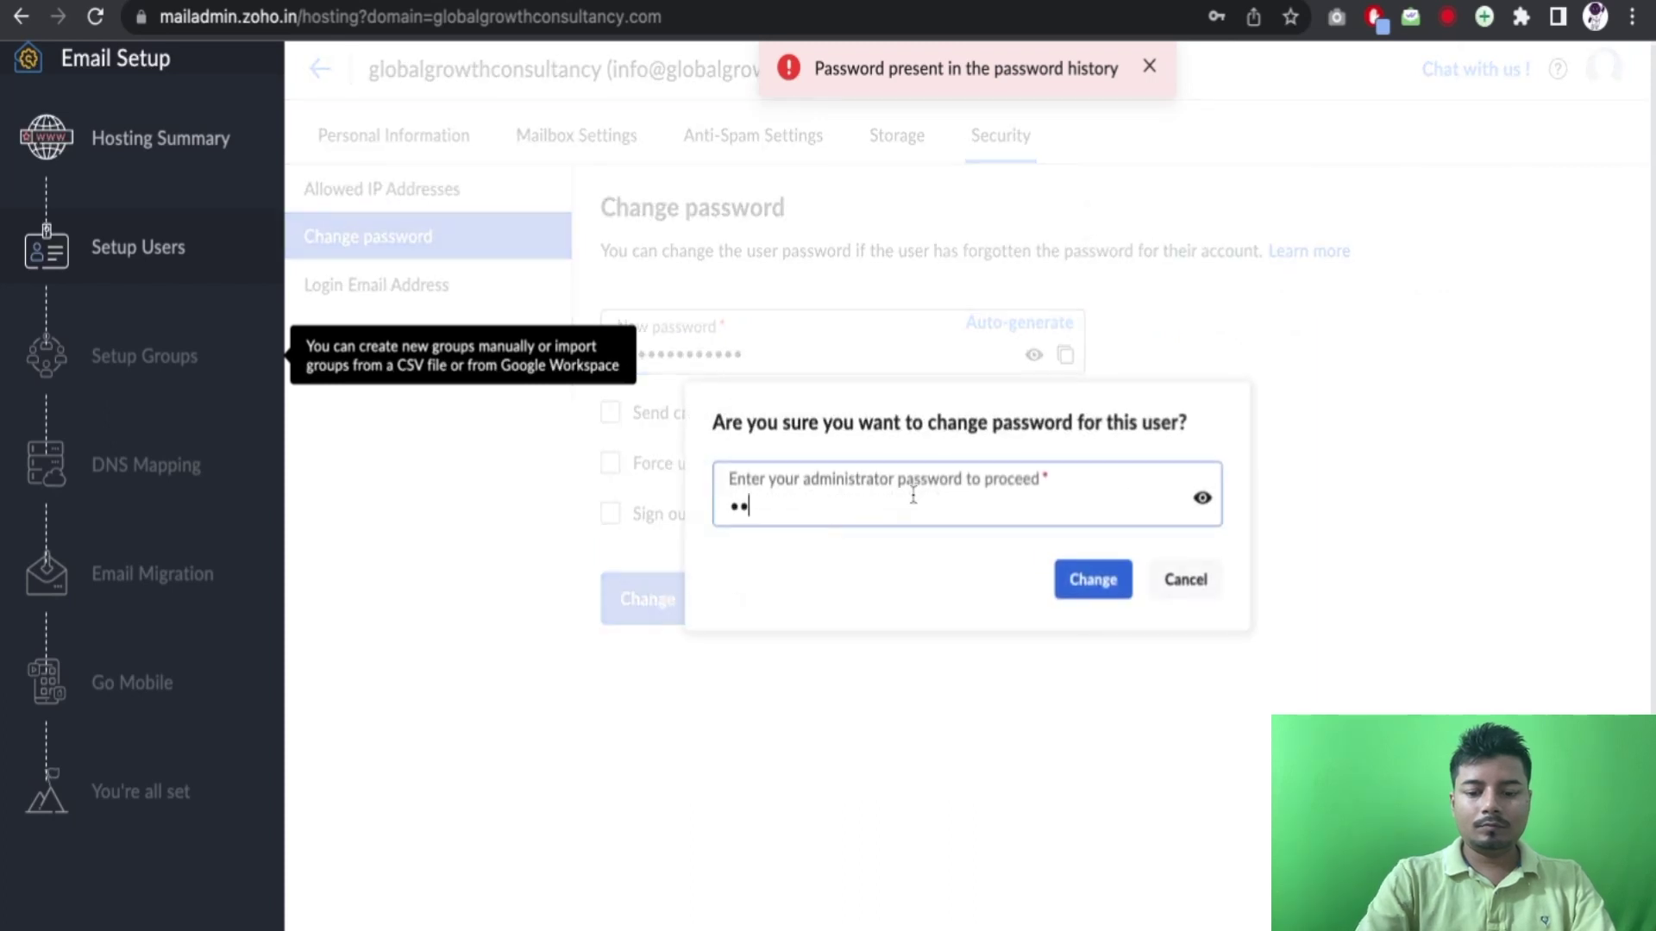
{"action": "type", "text": "**********"}
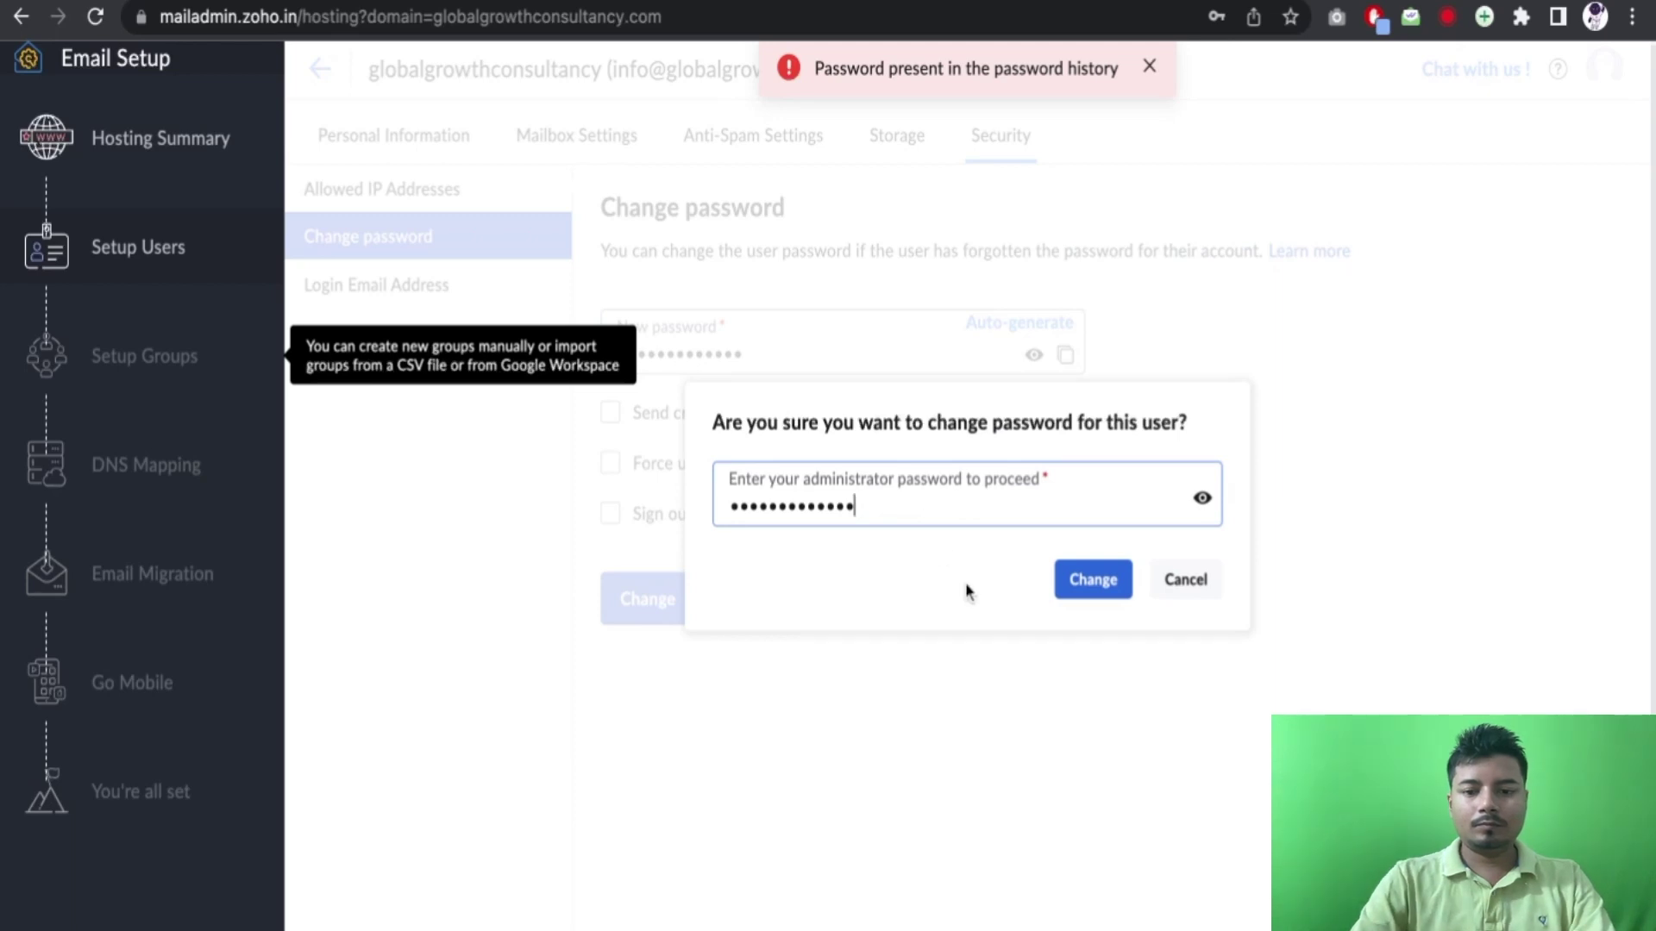
{"action": "left_click", "coordinate": [1090, 580]}
{"action": "double_click", "coordinate": [969, 483]}
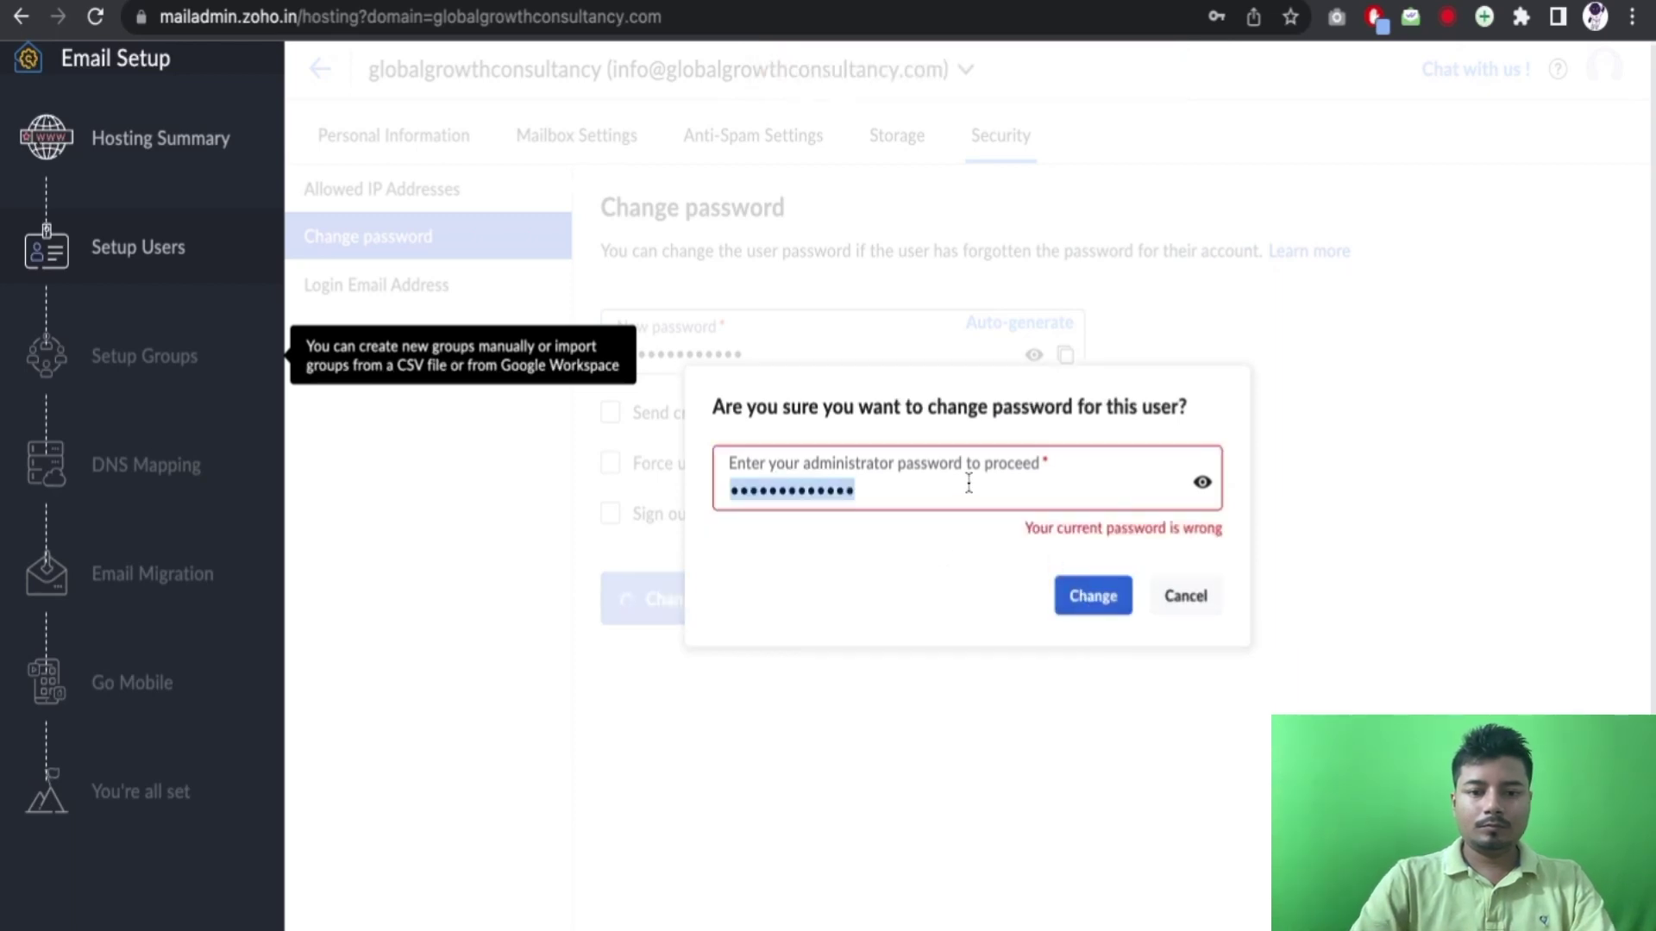
{"action": "type", "text": "********"}
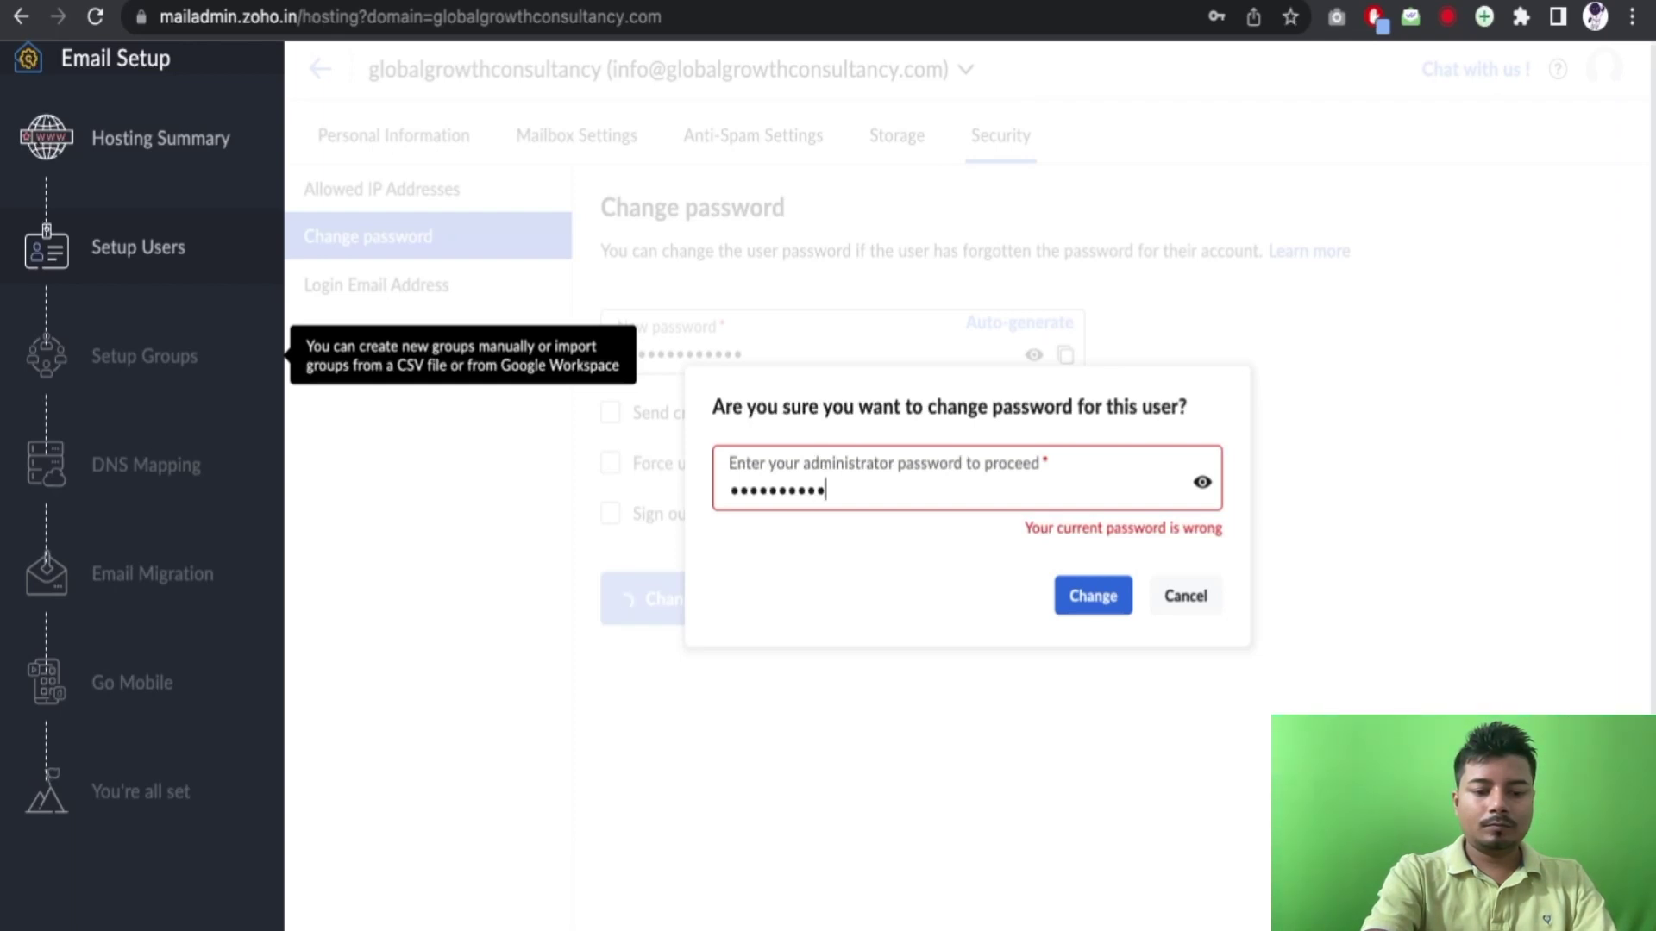
{"action": "left_click", "coordinate": [1097, 603]}
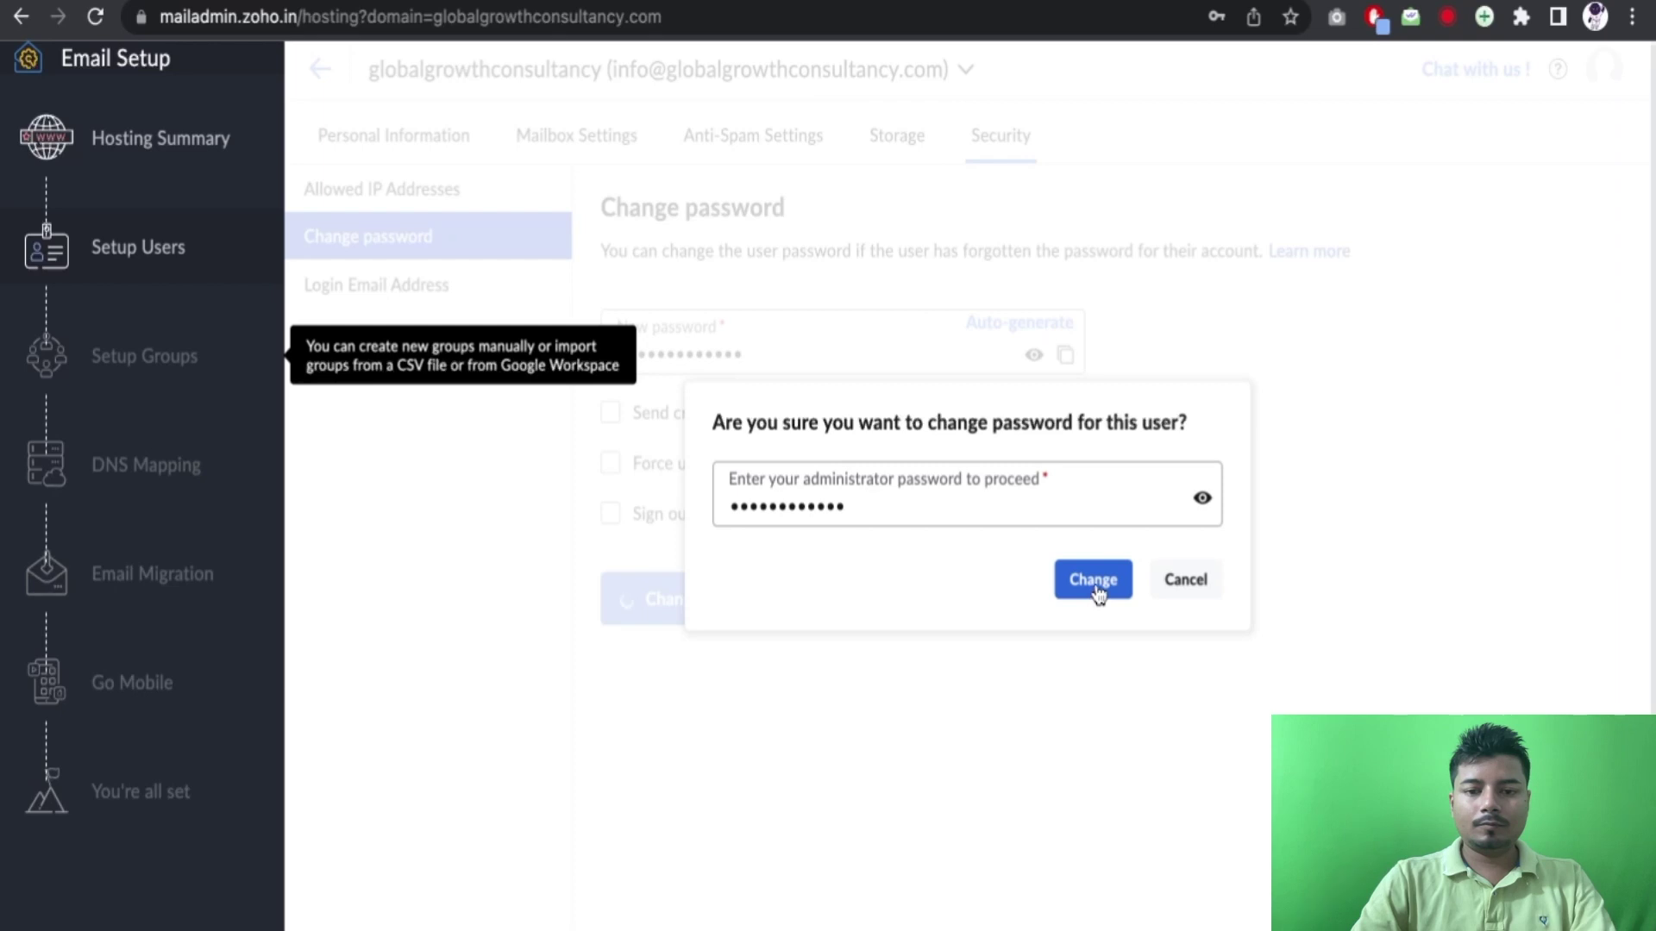
{"action": "left_click", "coordinate": [1095, 594]}
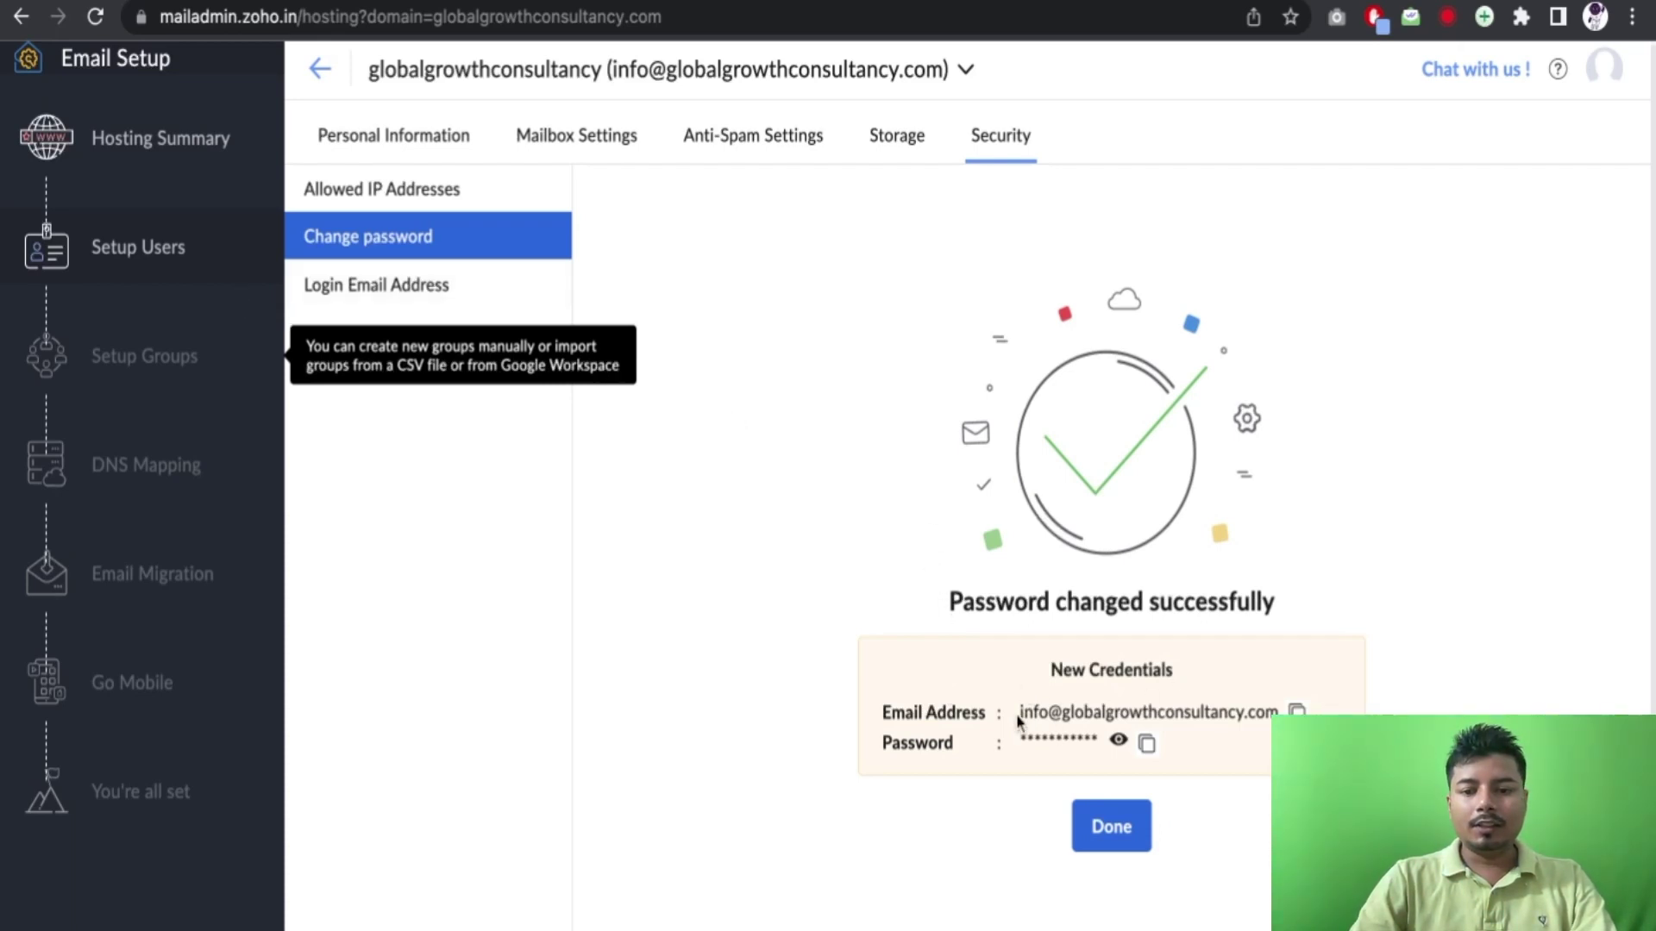
Select the new login email, leave the success screen and open the Add user form
{"action": "left_click_drag", "start_coordinate": [1019, 721], "coordinate": [1268, 723]}
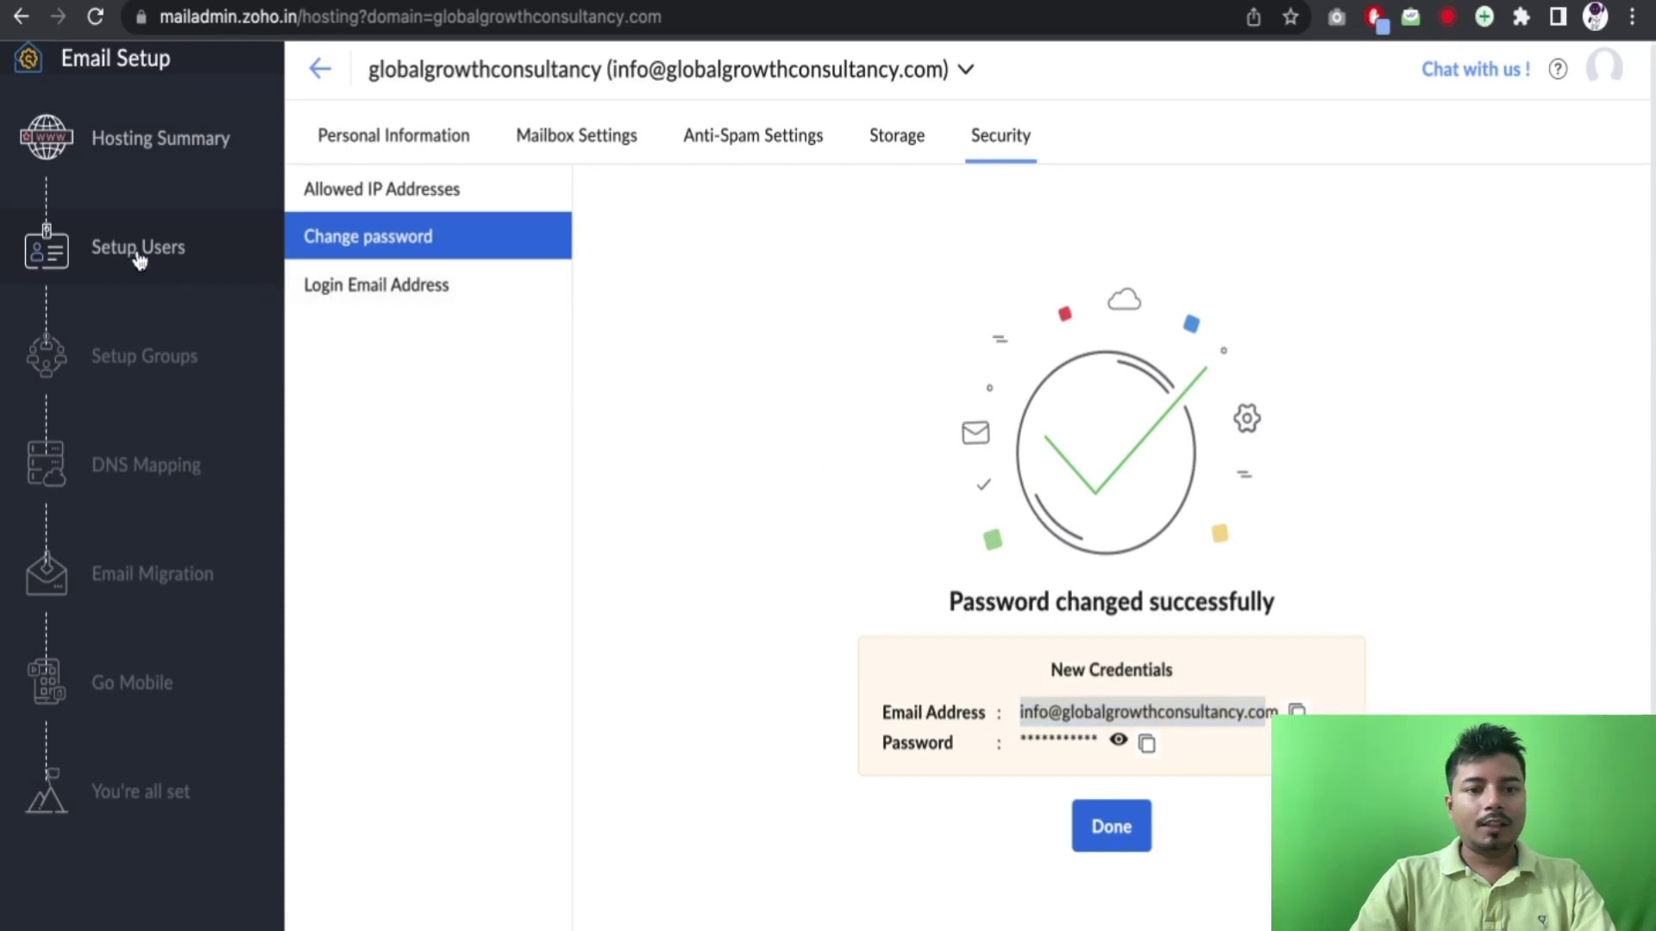
{"action": "left_click", "coordinate": [318, 74]}
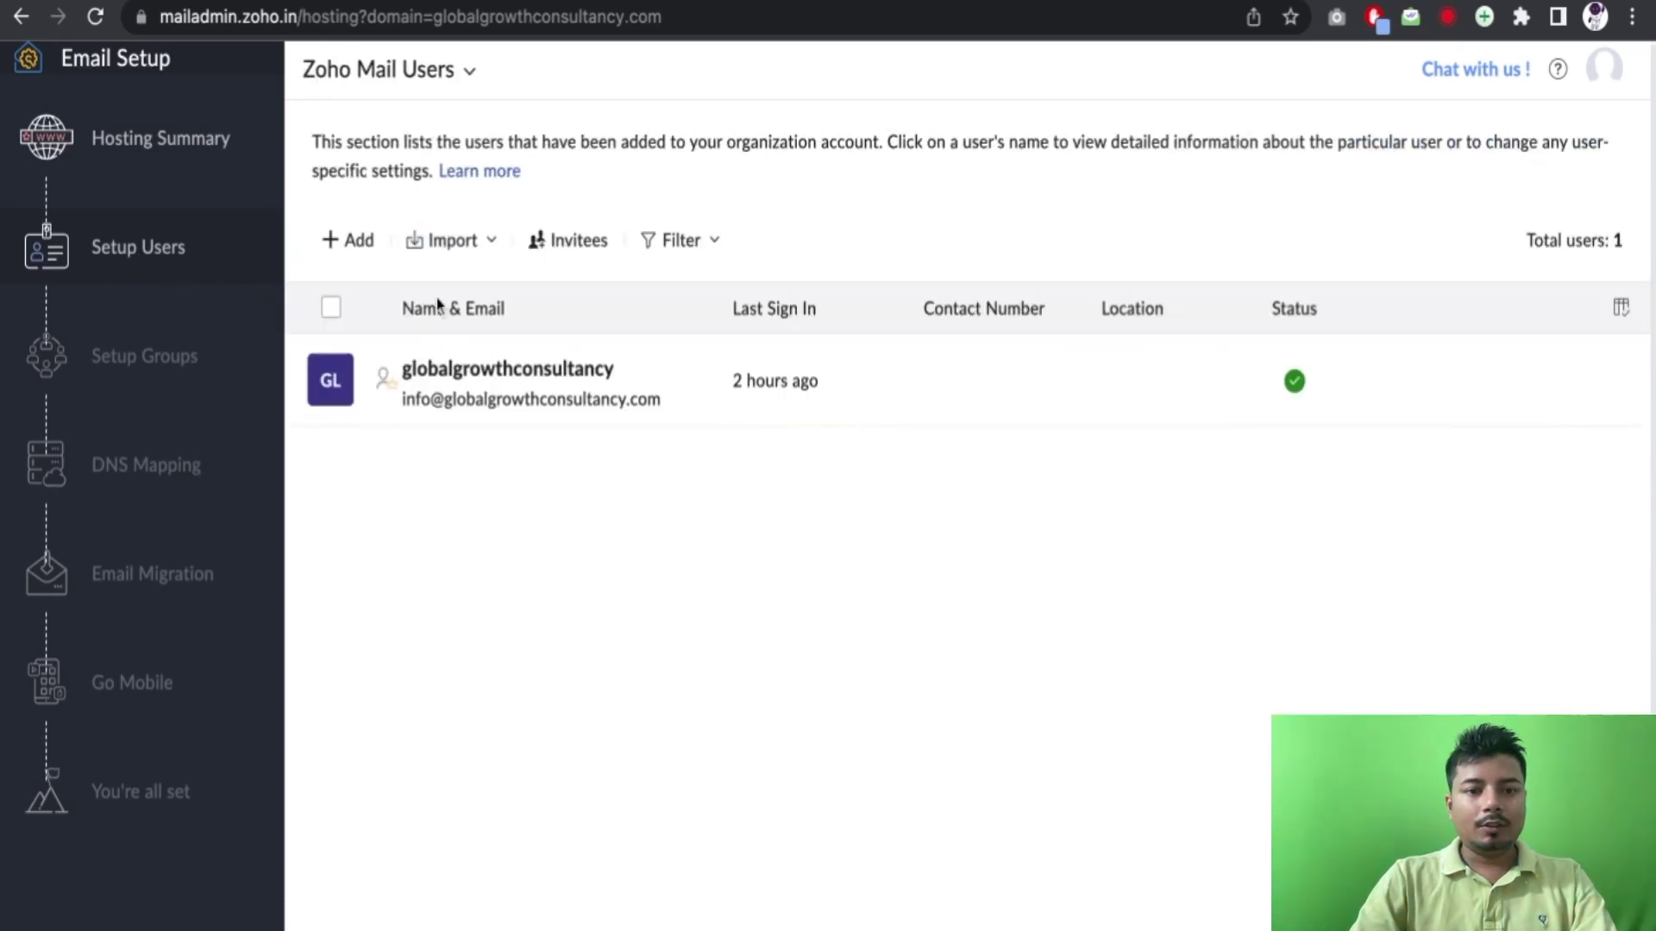
{"action": "left_click", "coordinate": [333, 237]}
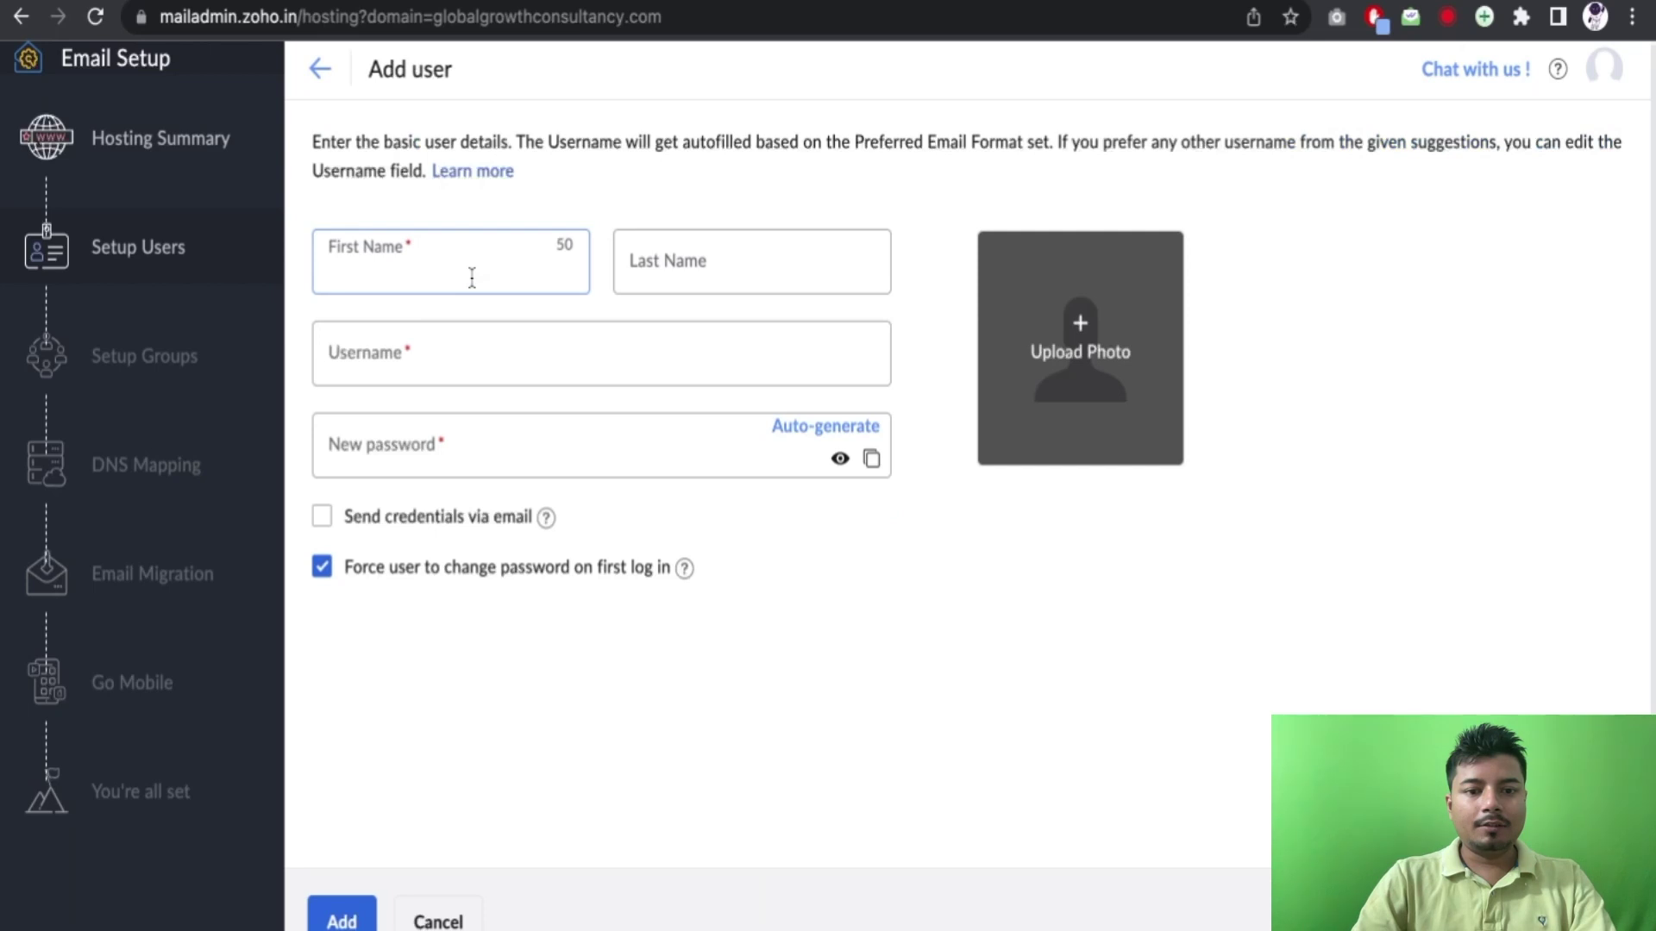
Reopen the Add user form and fill in the name Contact GGC
{"action": "left_click", "coordinate": [320, 73]}
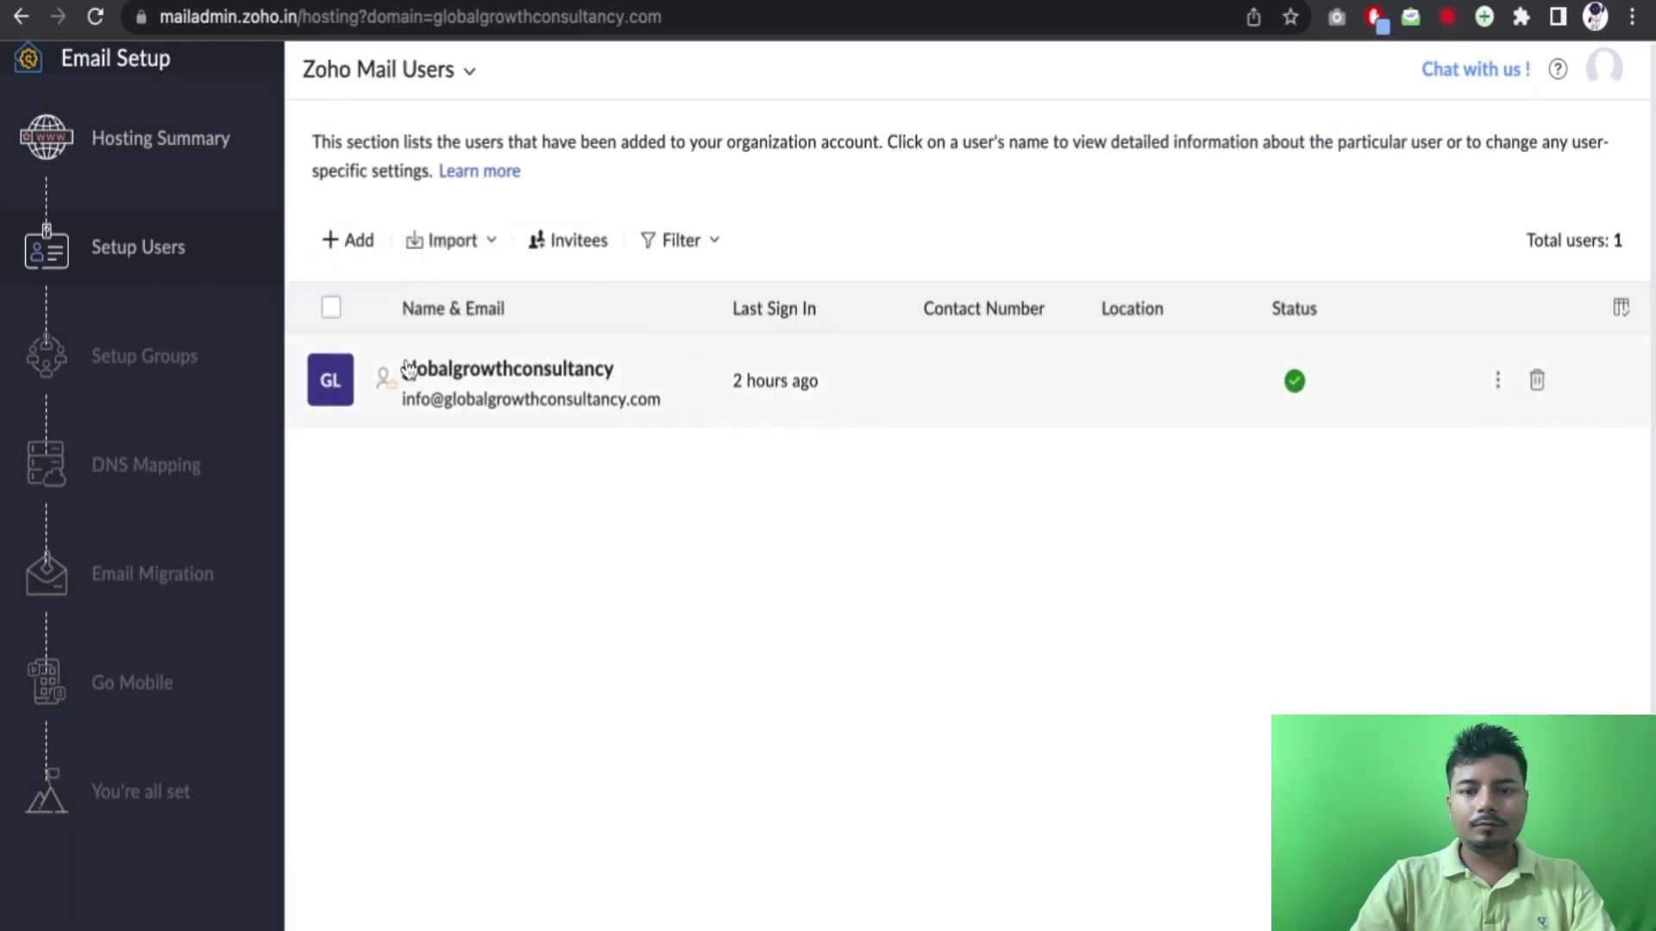
{"action": "left_click", "coordinate": [345, 249]}
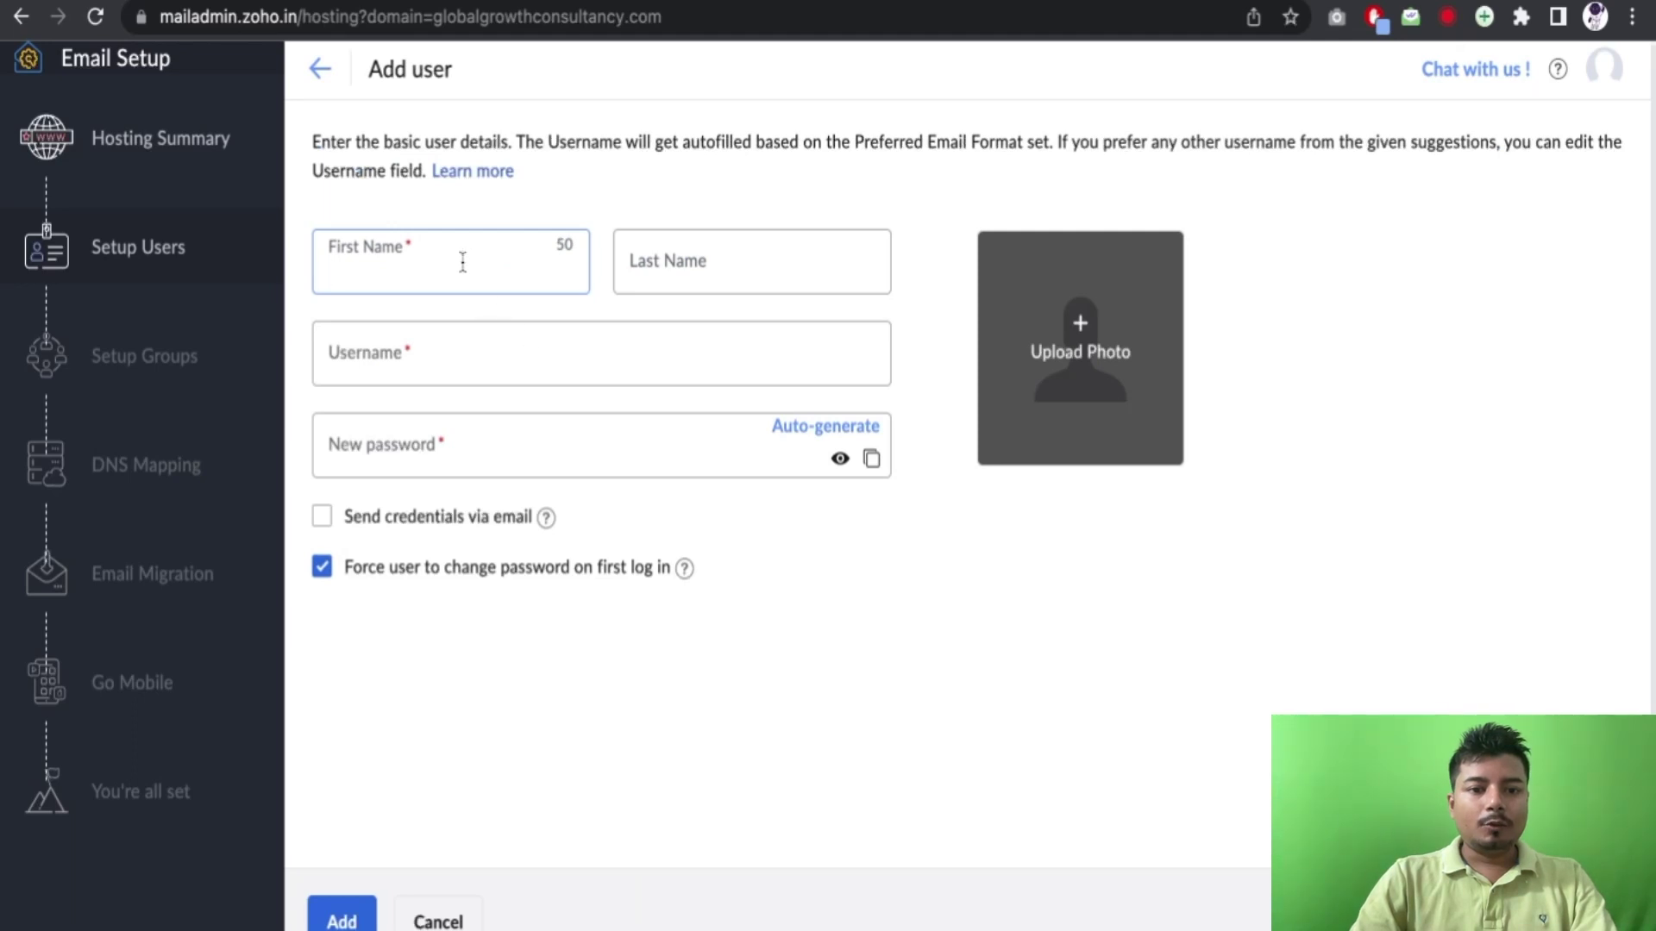
{"action": "type", "text": "Contact"}
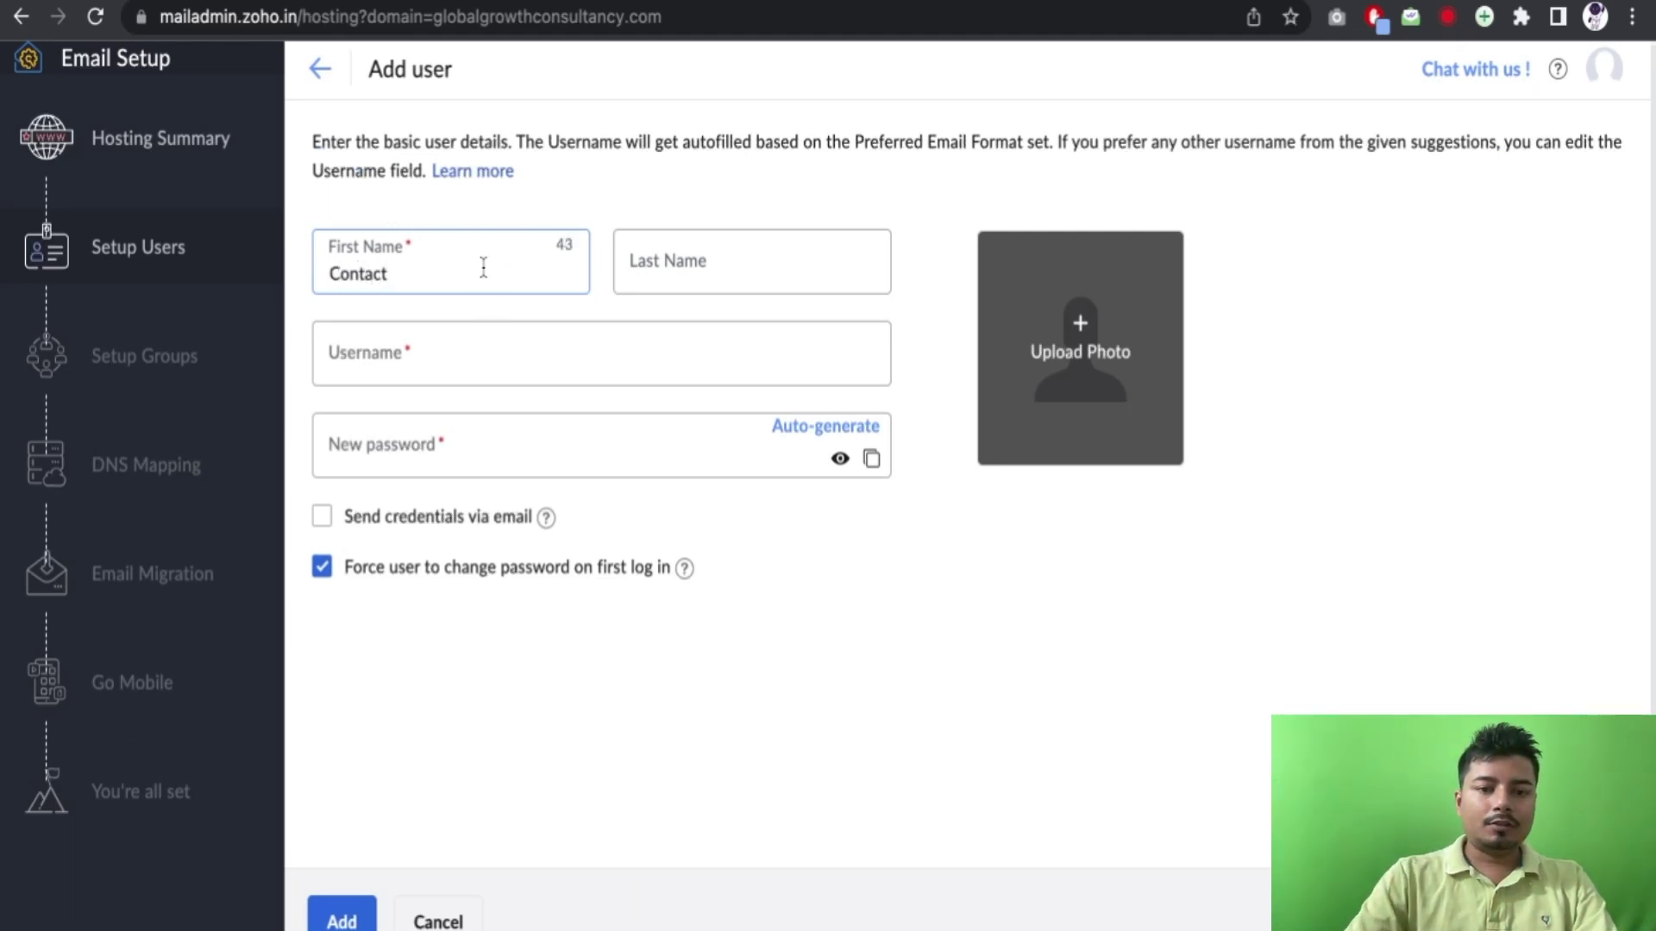
{"action": "double_click", "coordinate": [481, 269]}
{"action": "type", "text": "Suja"}
{"action": "key", "text": "Tab"}
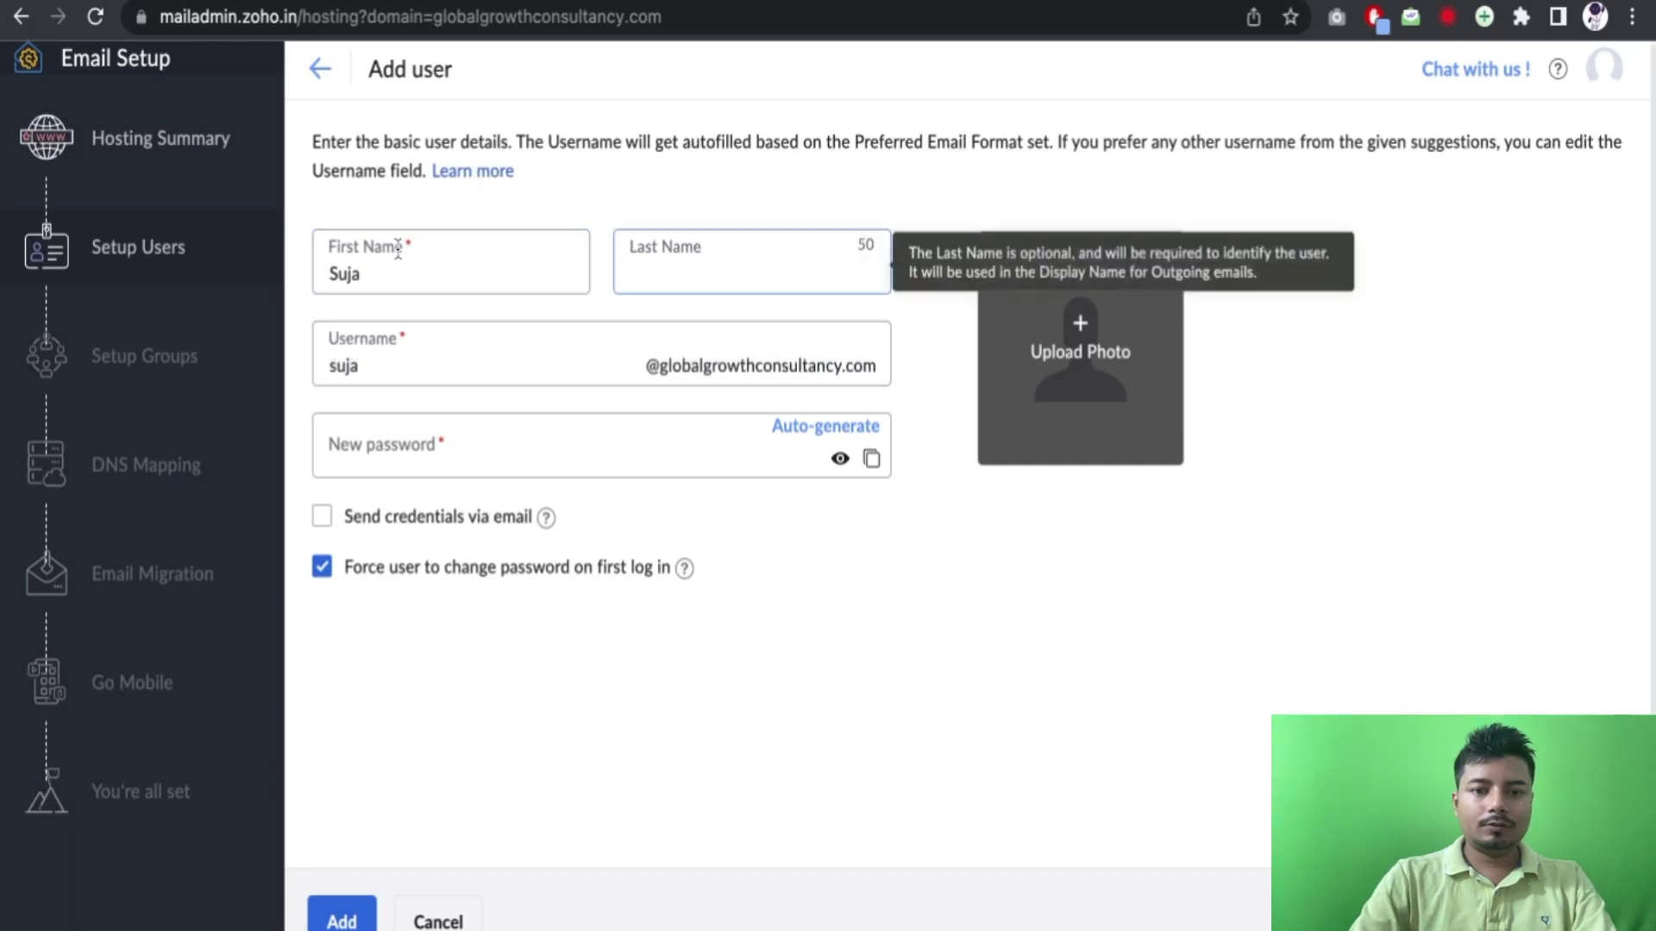
{"action": "double_click", "coordinate": [428, 259]}
{"action": "type", "text": "Conta"}
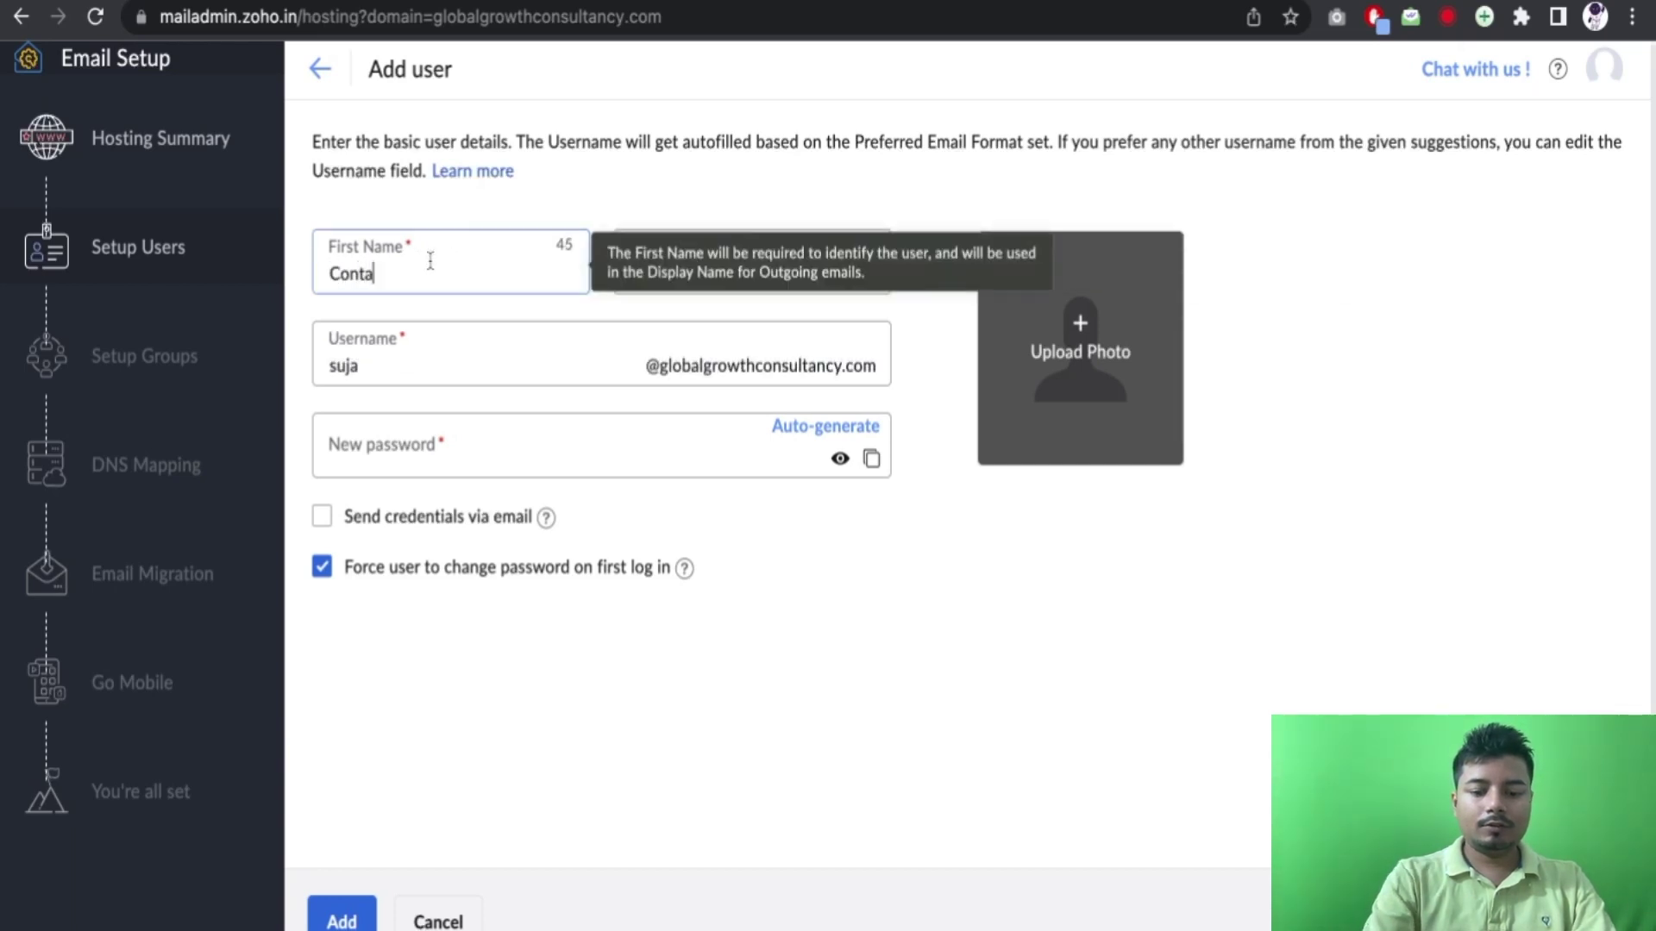
{"action": "type", "text": "ct"}
{"action": "left_click", "coordinate": [638, 267]}
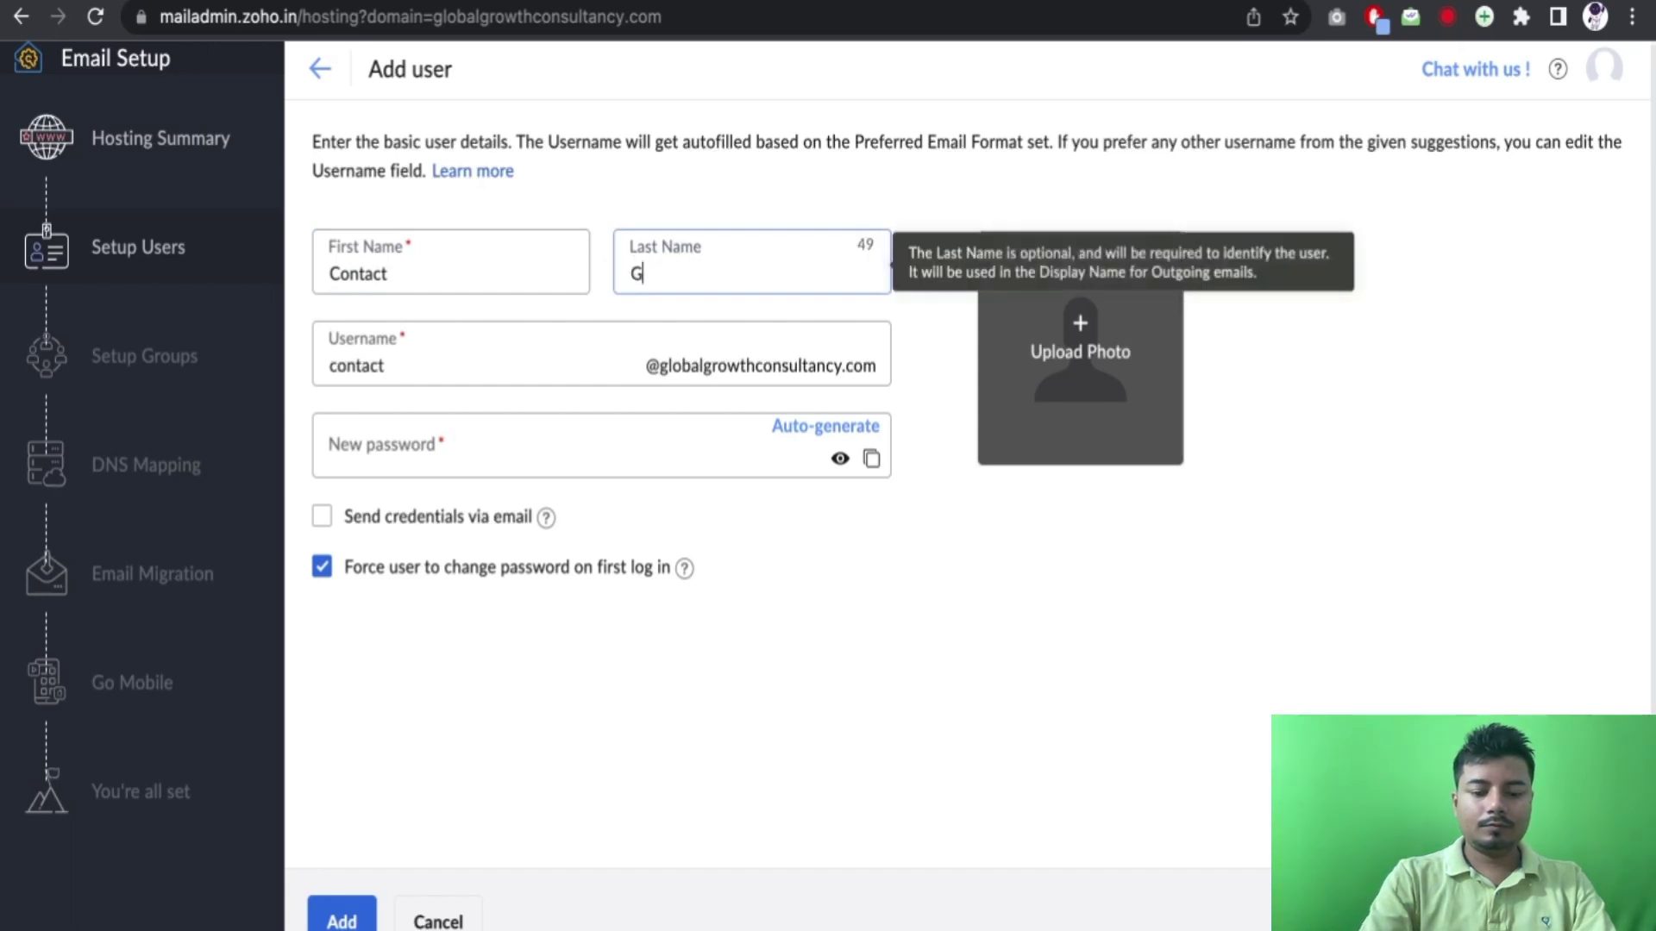
Trim the username to 'contact', set the user's password, and add the user
{"action": "left_click", "coordinate": [481, 366]}
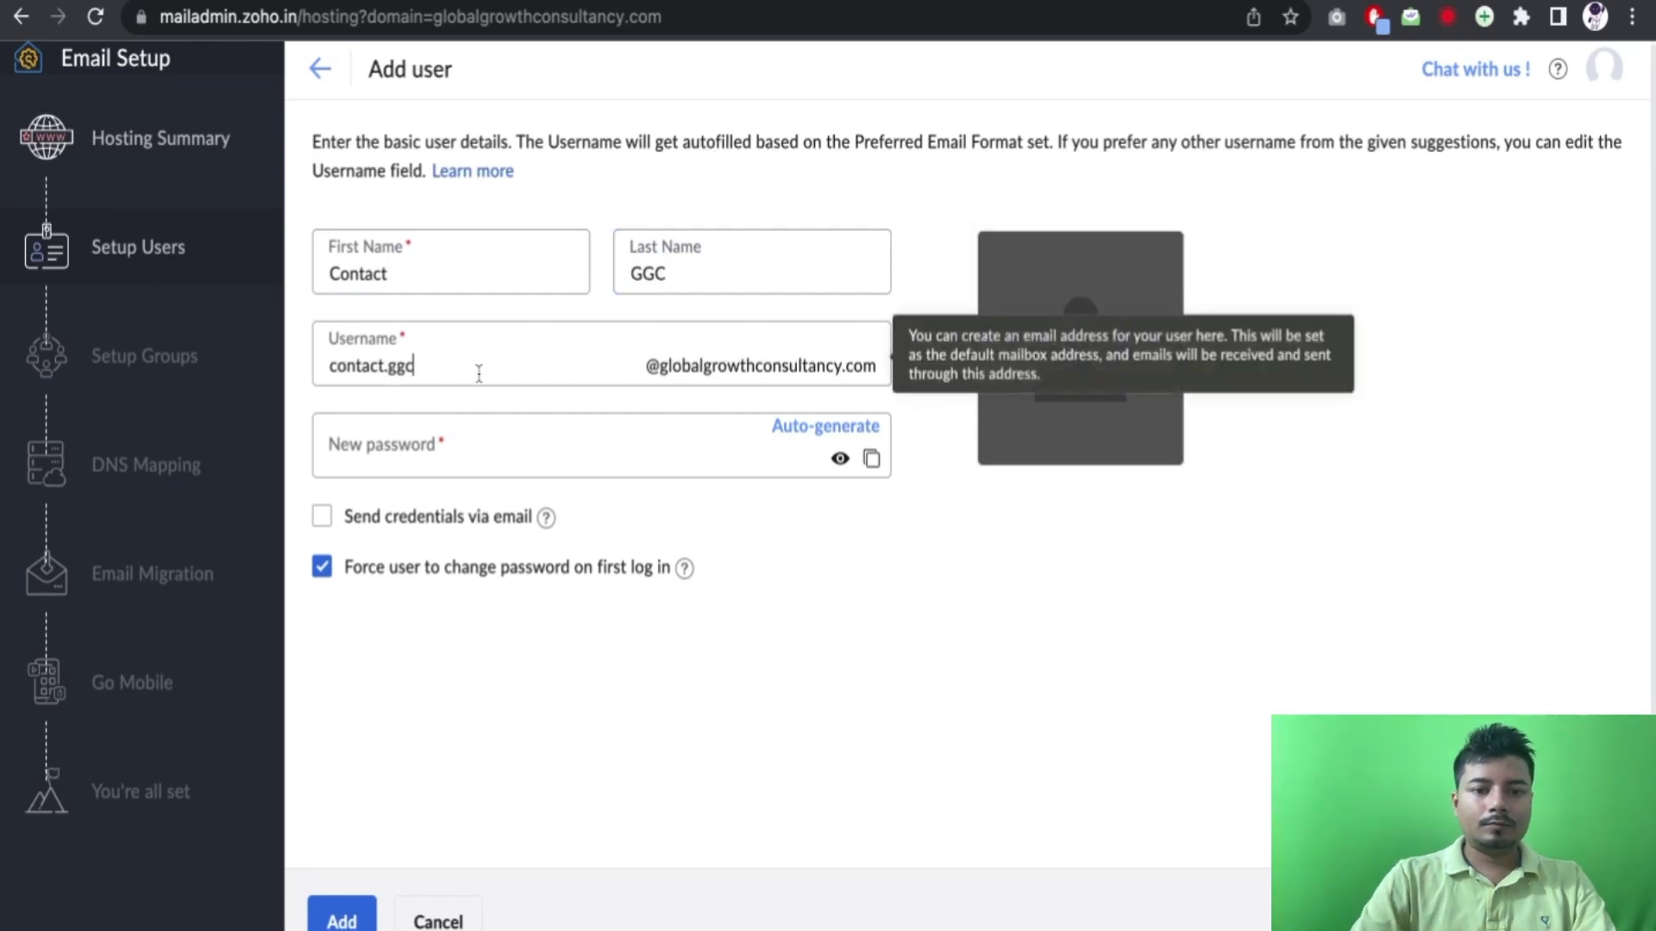
{"action": "key", "text": "BackSpace"}
{"action": "key", "text": "BackSpace"}
{"action": "key", "text": "BackSpace"}
{"action": "key", "text": "BackSpace"}
{"action": "left_click", "coordinate": [475, 448]}
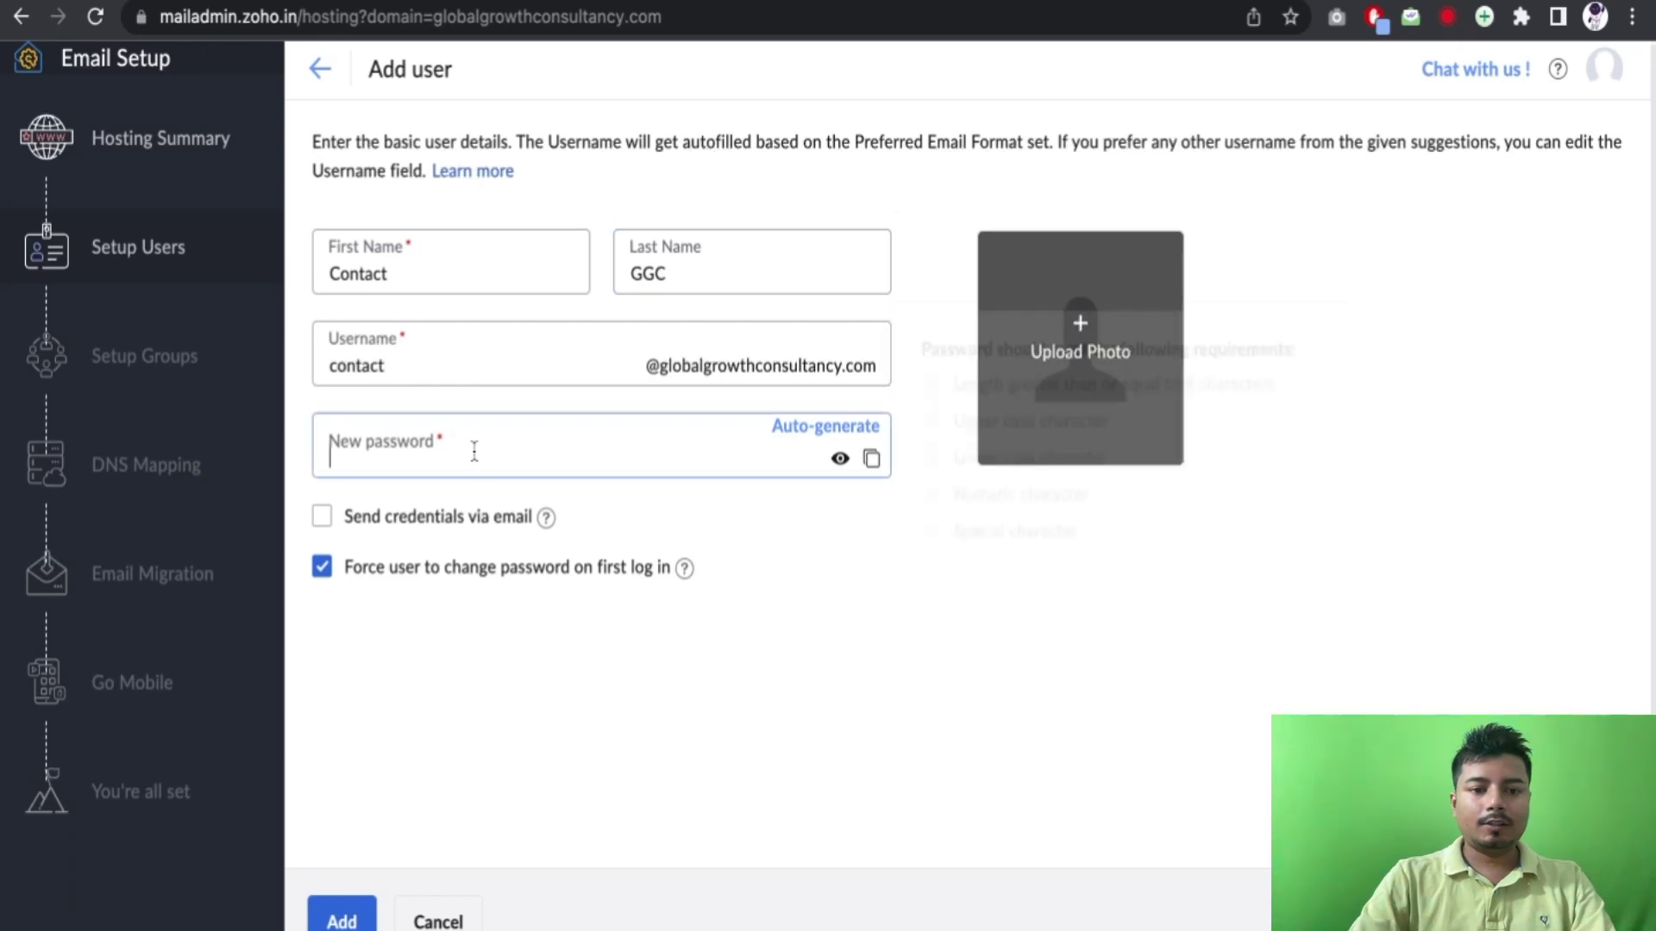
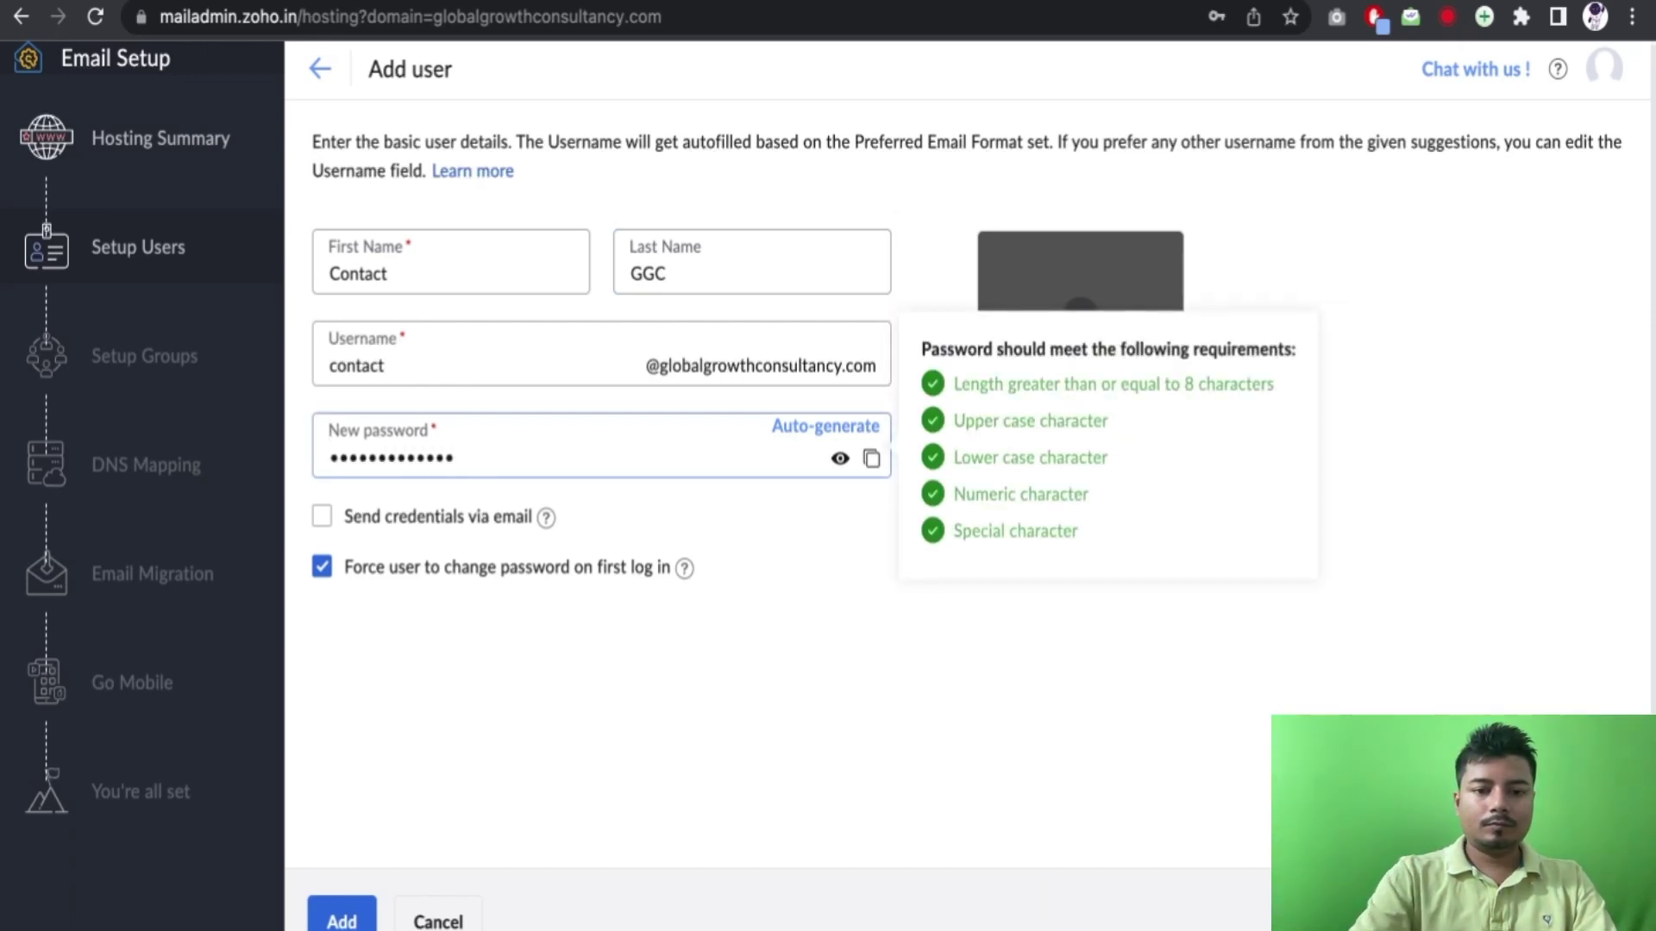
{"action": "left_click", "coordinate": [338, 916]}
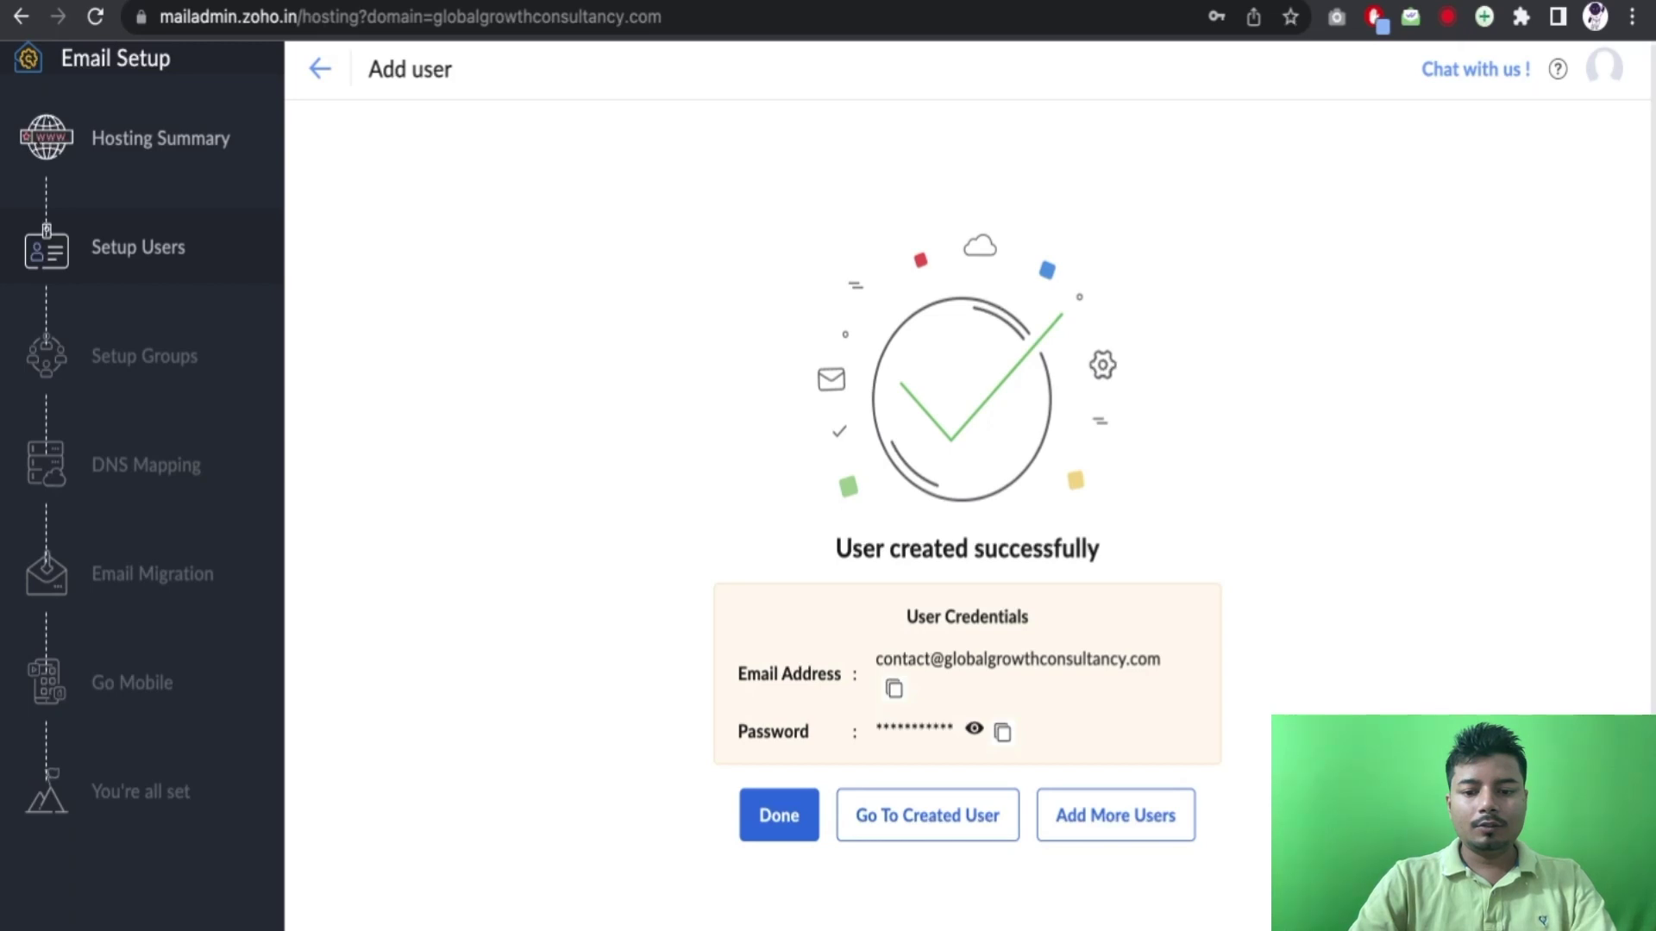
{"action": "left_click", "coordinate": [779, 815]}
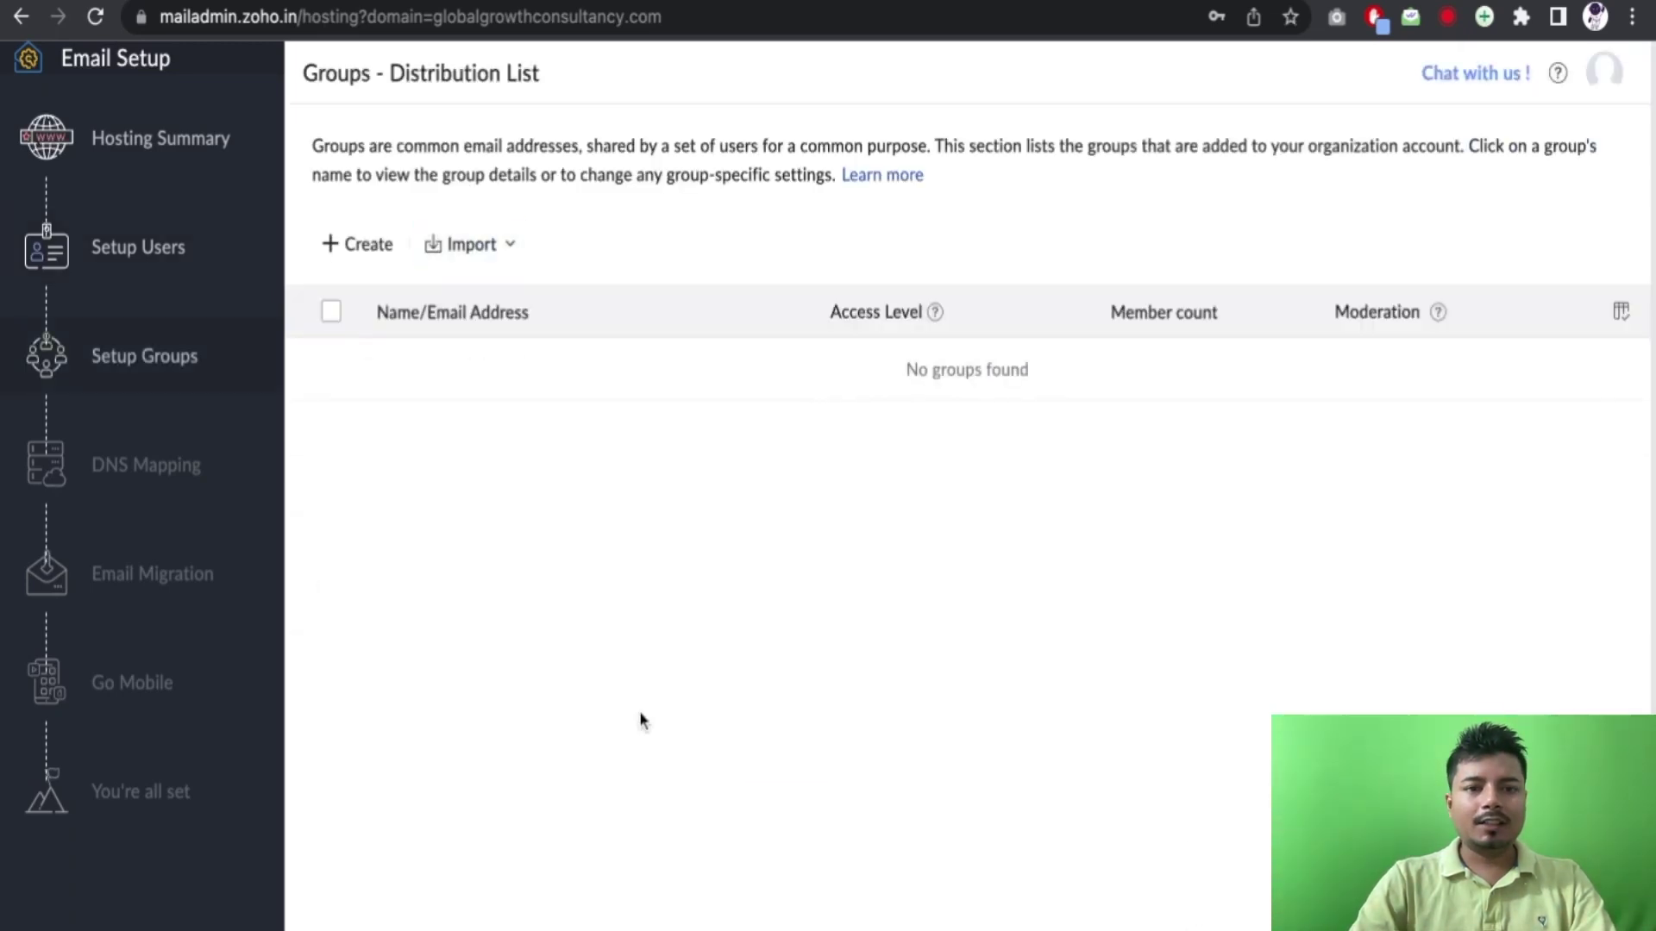
Move on to DNS Mapping to view Zoho's required MX, SPF and DKIM records
{"action": "left_click", "coordinate": [1035, 914]}
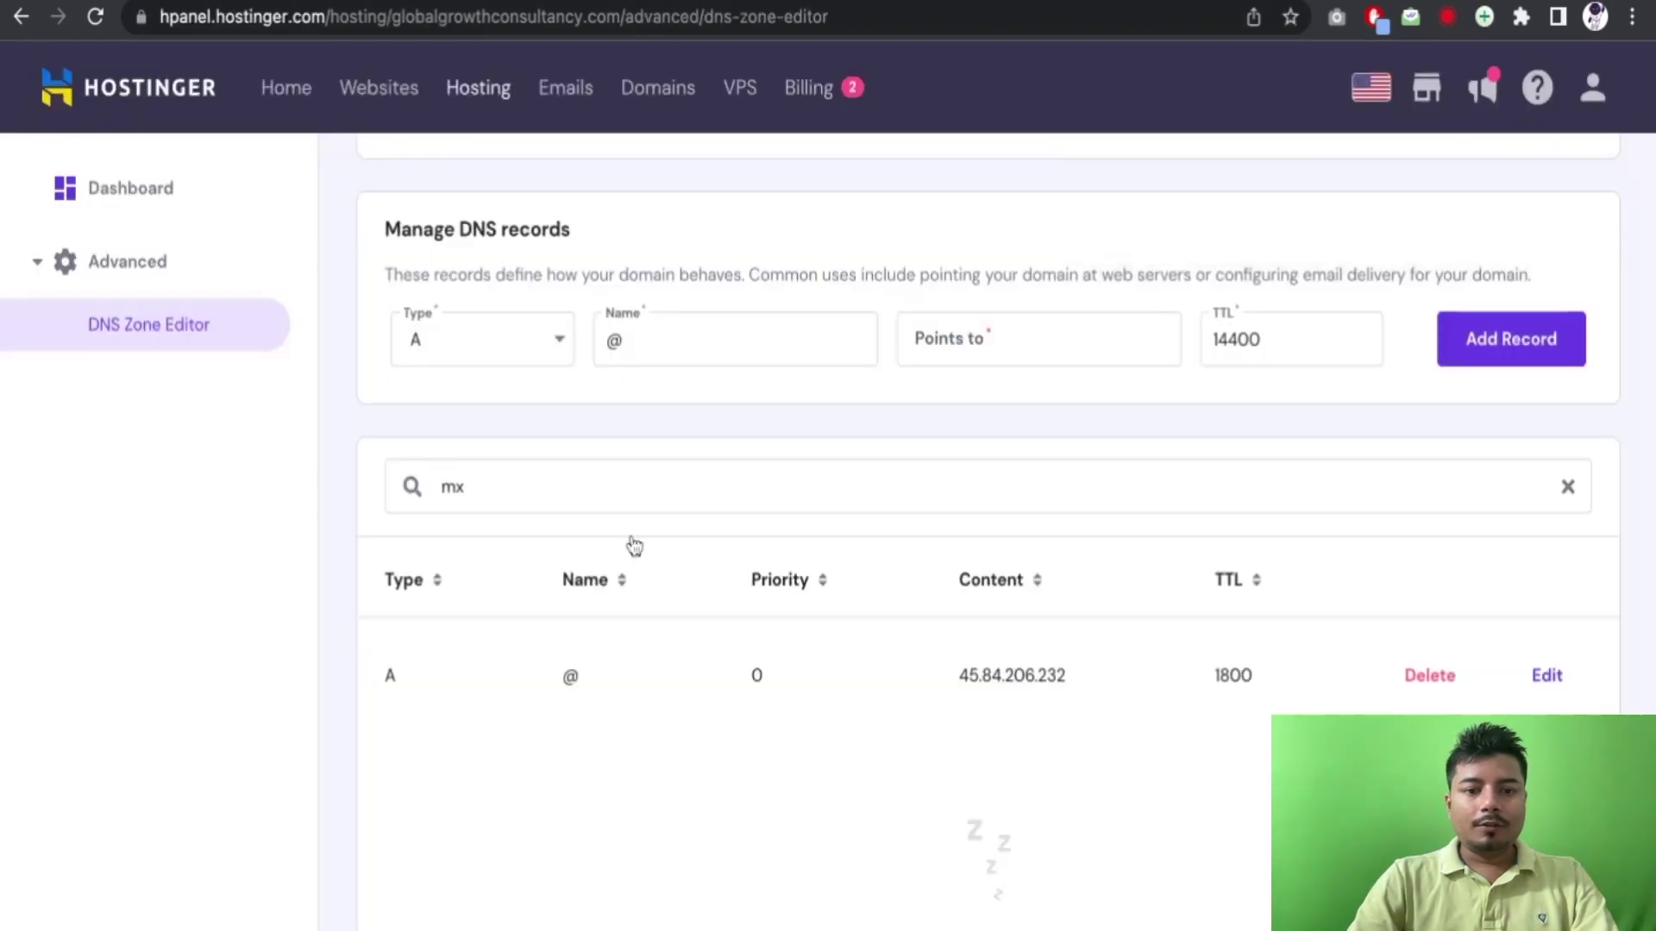
{"action": "left_click", "coordinate": [1028, 5]}
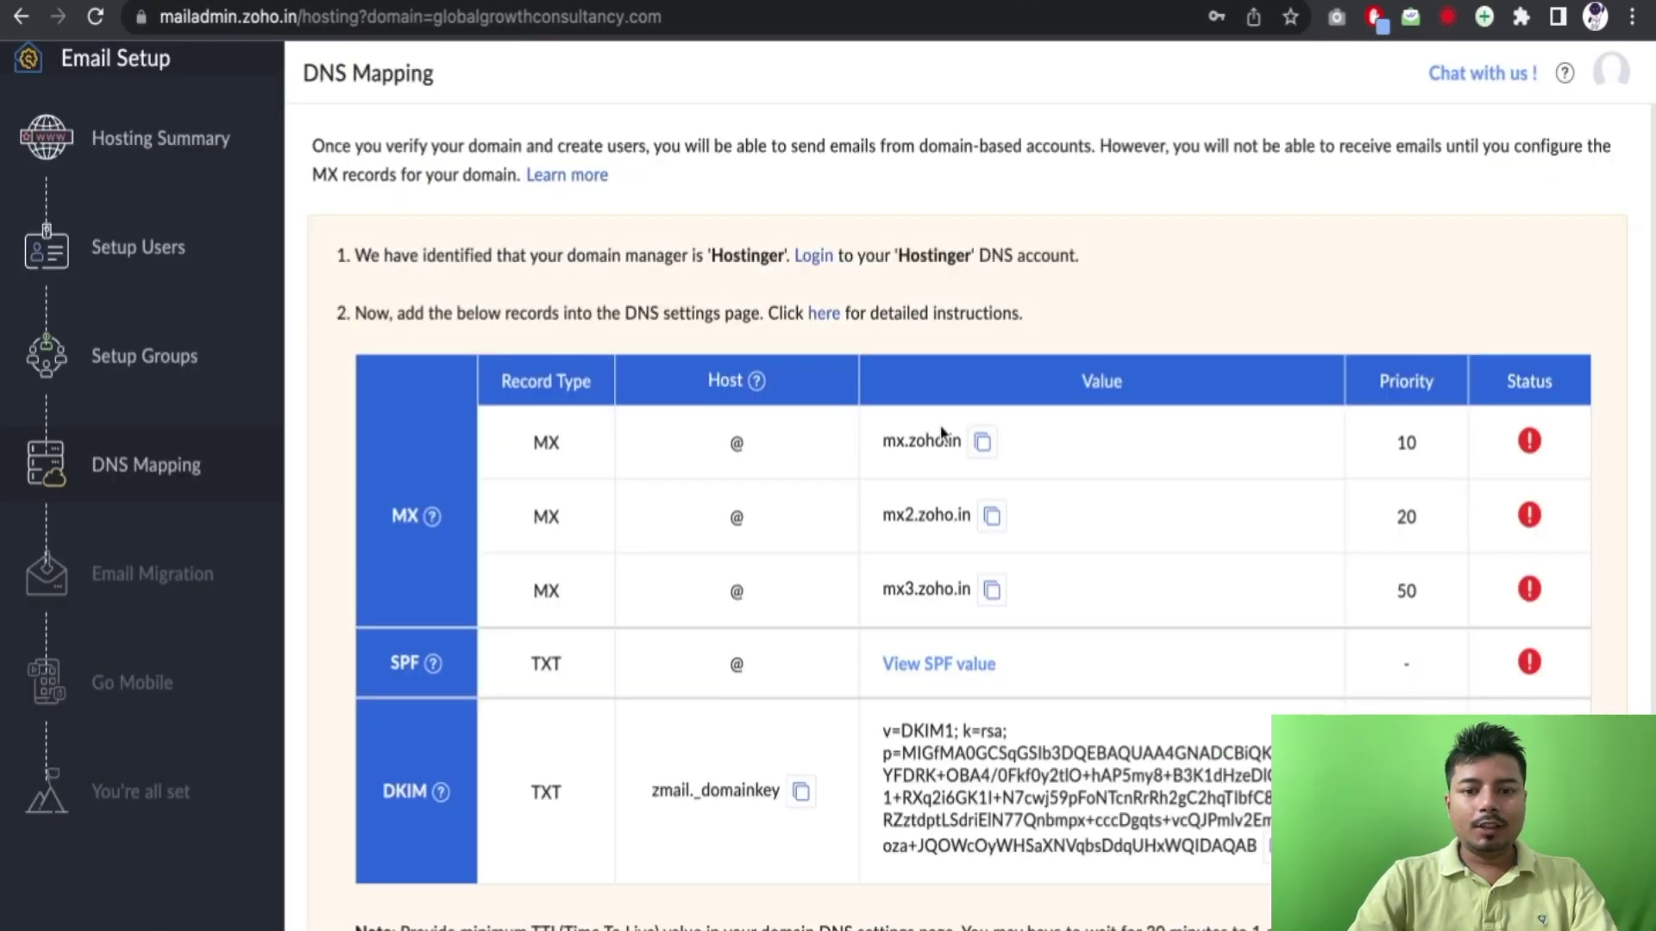
Add an MX record with mail server mx.zoho.in and TTL 3600 in Hostinger
{"action": "left_click", "coordinate": [983, 445]}
{"action": "left_click", "coordinate": [821, 7]}
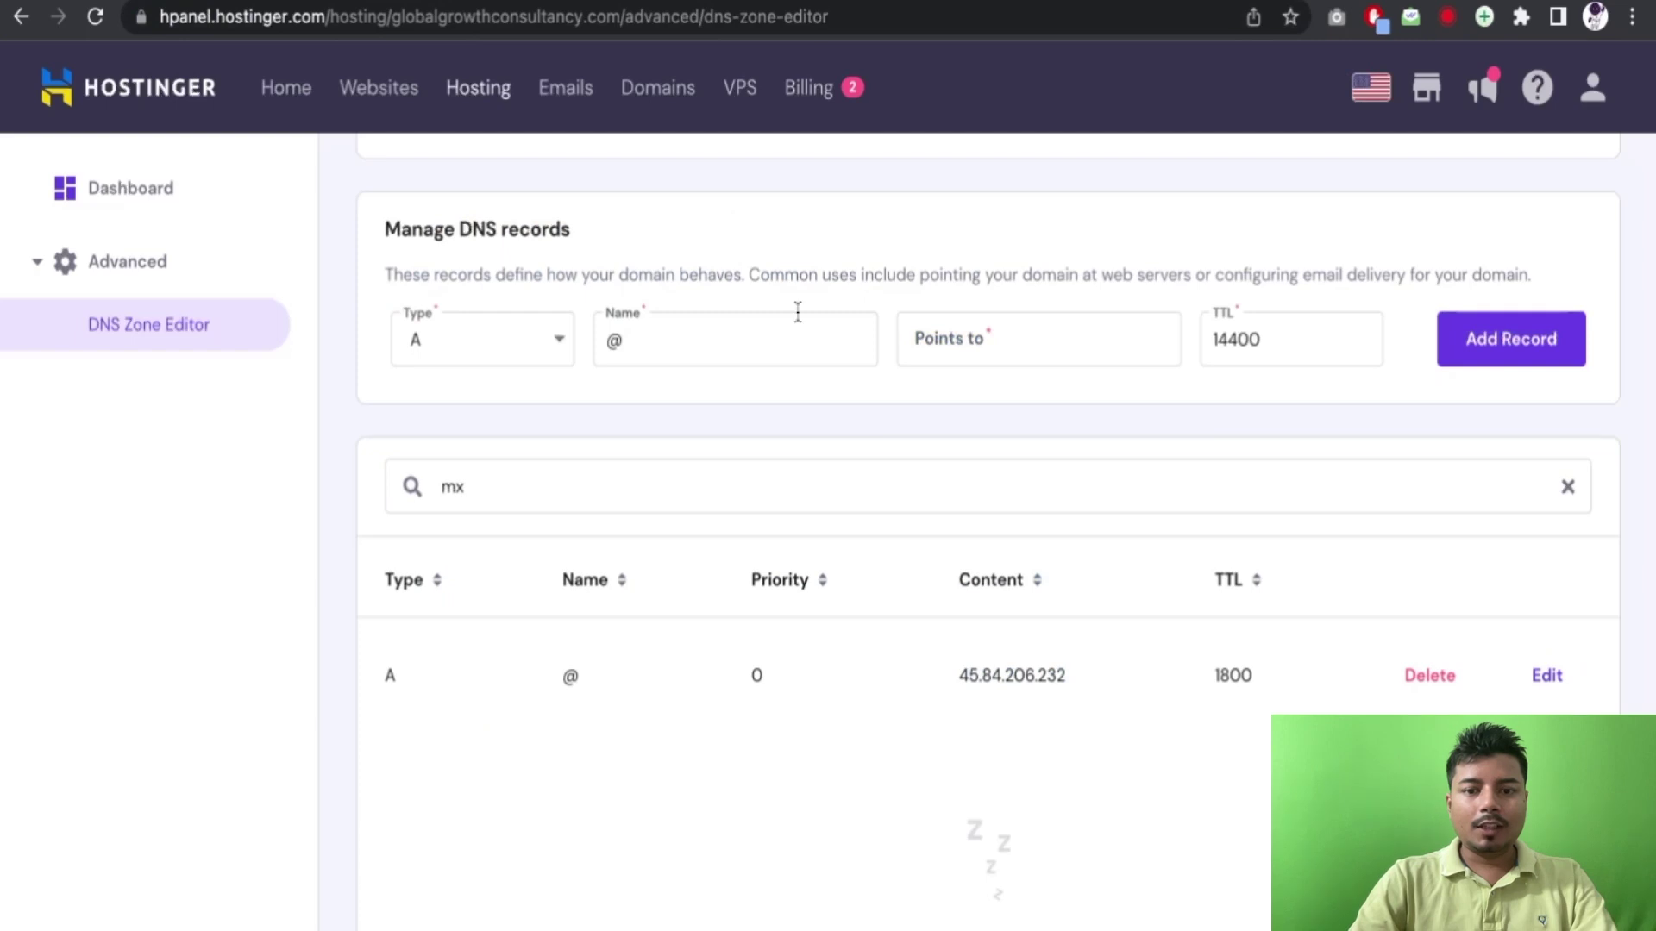
{"action": "left_click", "coordinate": [520, 350]}
{"action": "left_click", "coordinate": [477, 456]}
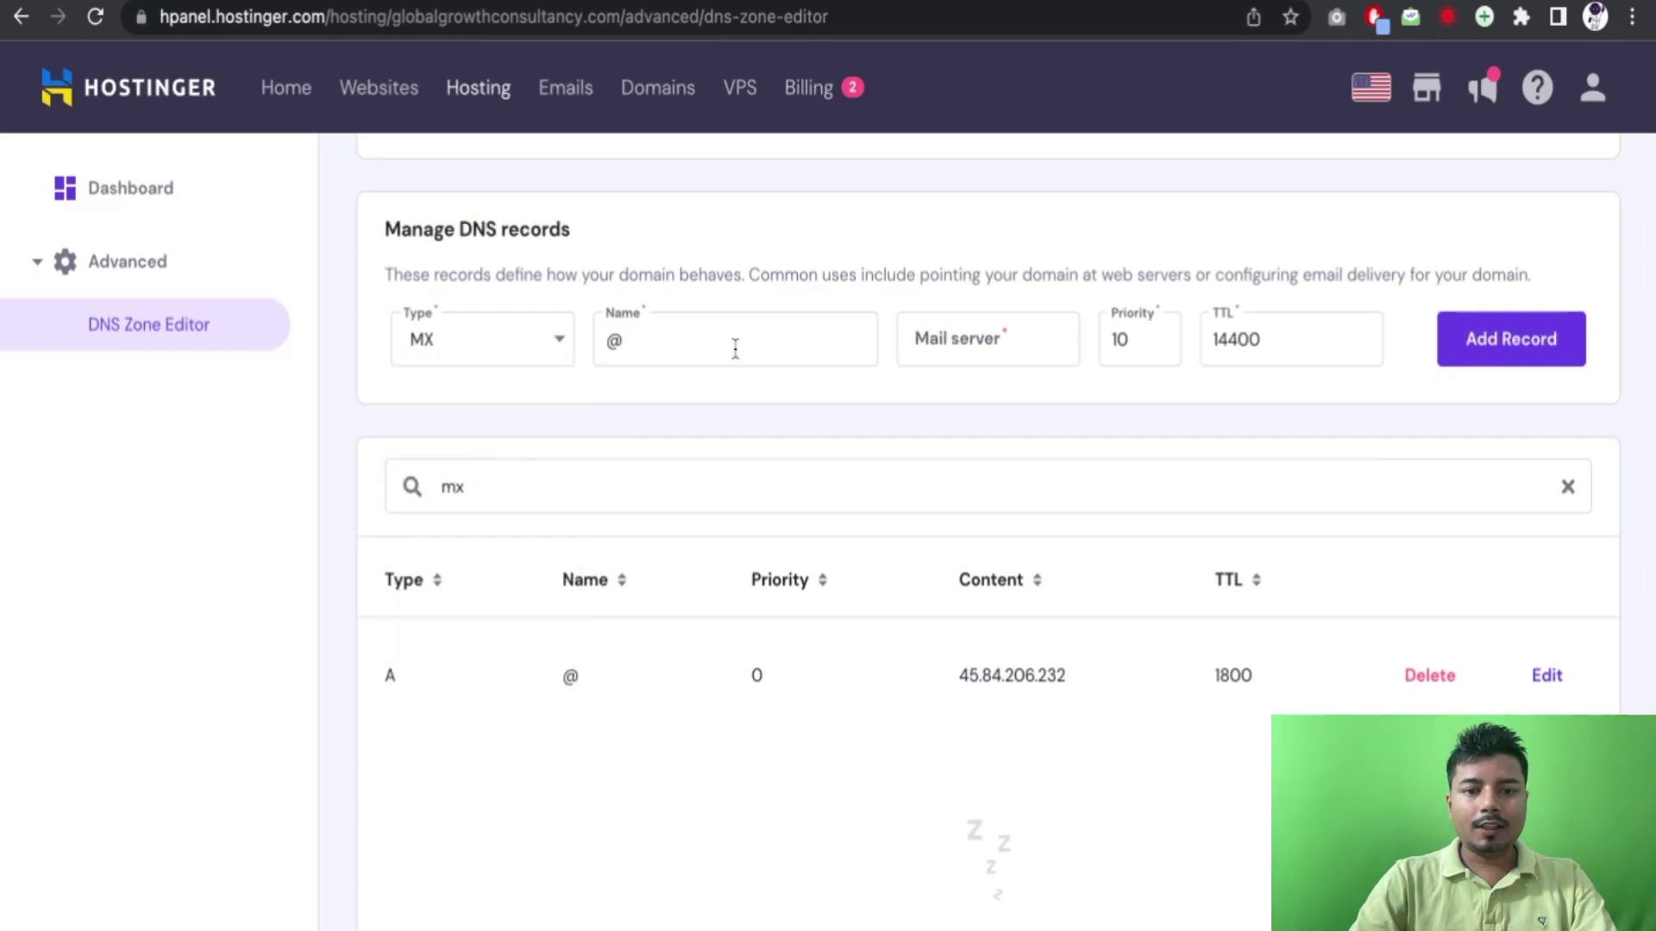
{"action": "left_click", "coordinate": [944, 349]}
{"action": "key", "text": "super+v"}
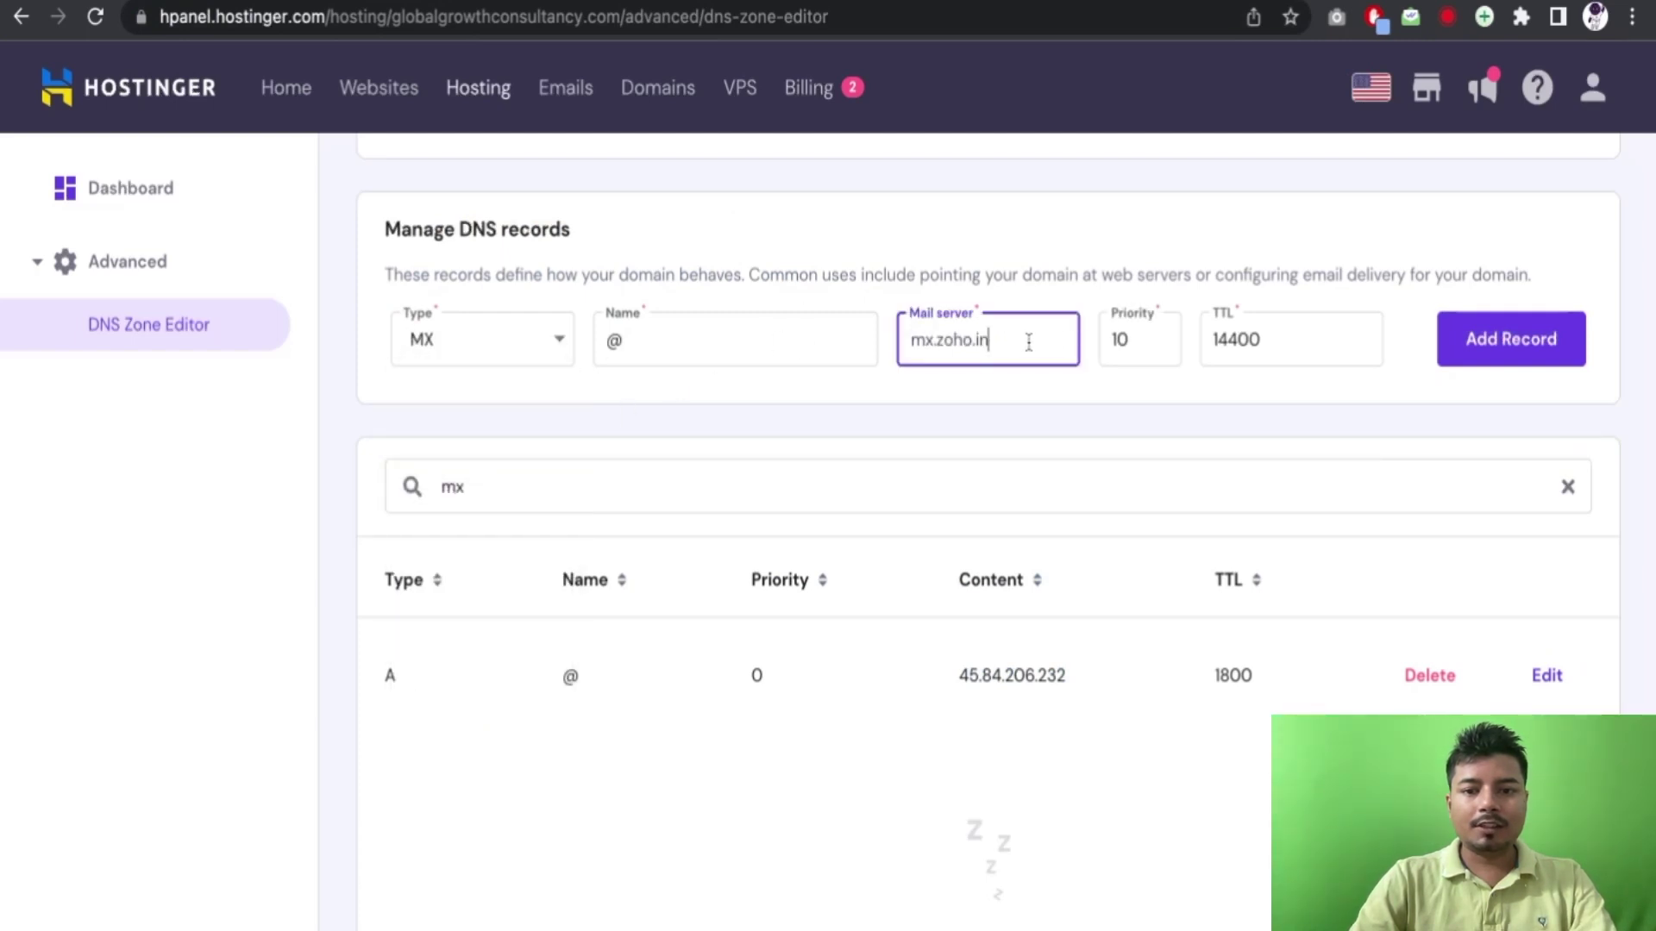
{"action": "key", "text": "ctrl+shift+Tab"}
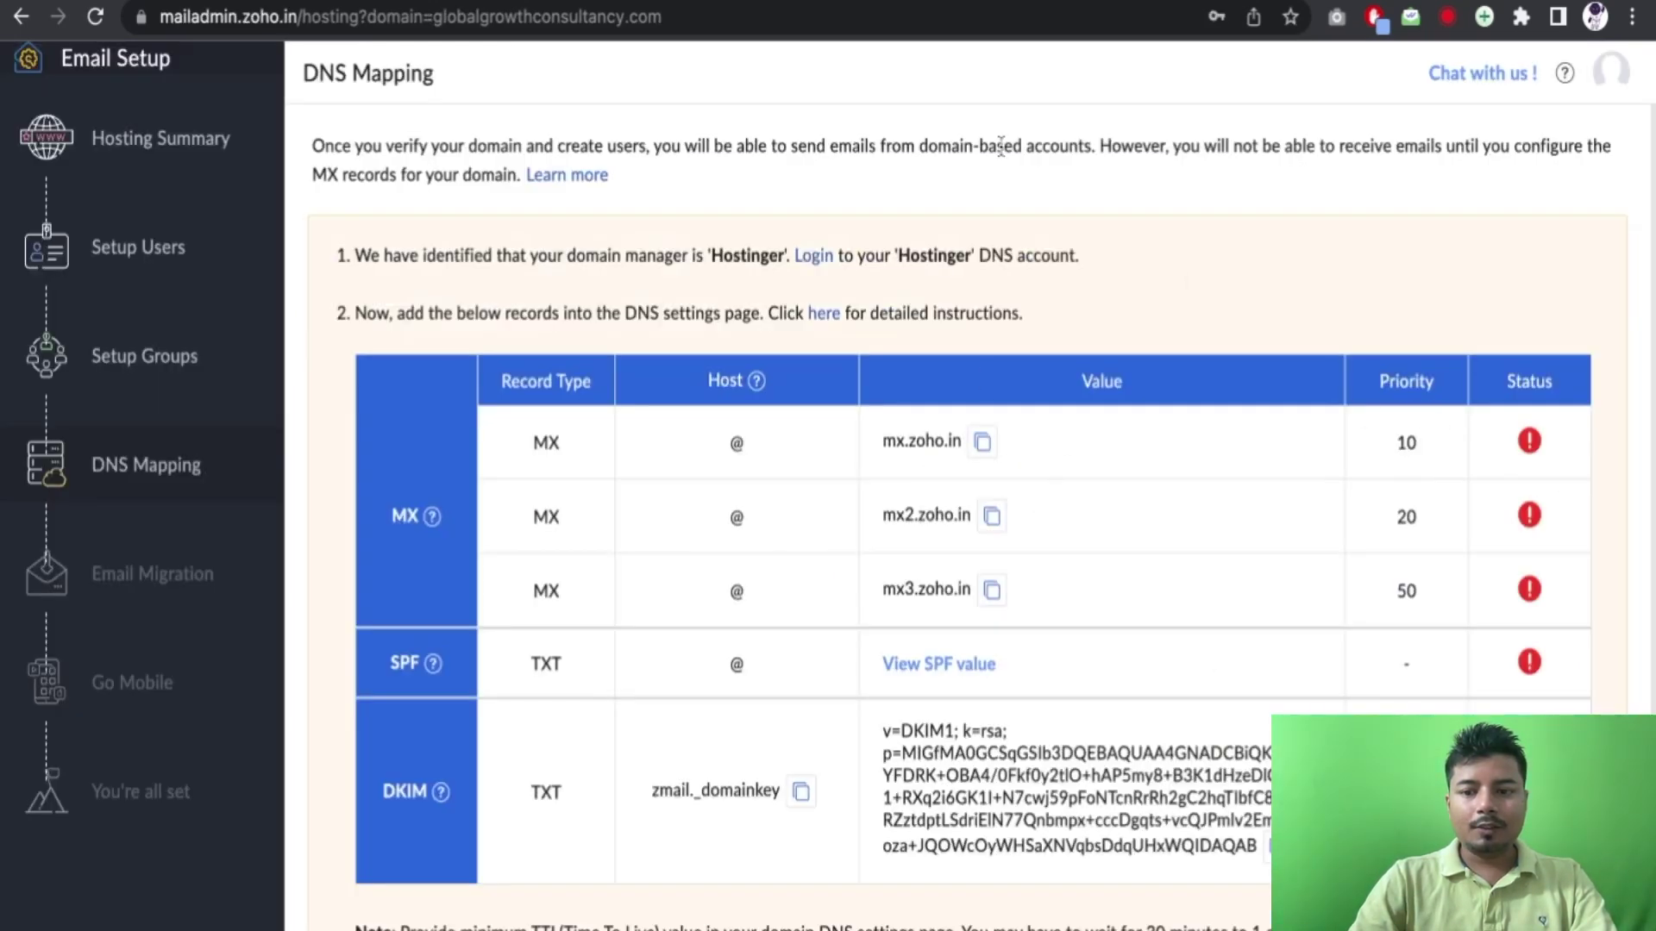
{"action": "key", "text": "ctrl+Tab"}
{"action": "double_click", "coordinate": [1306, 356]}
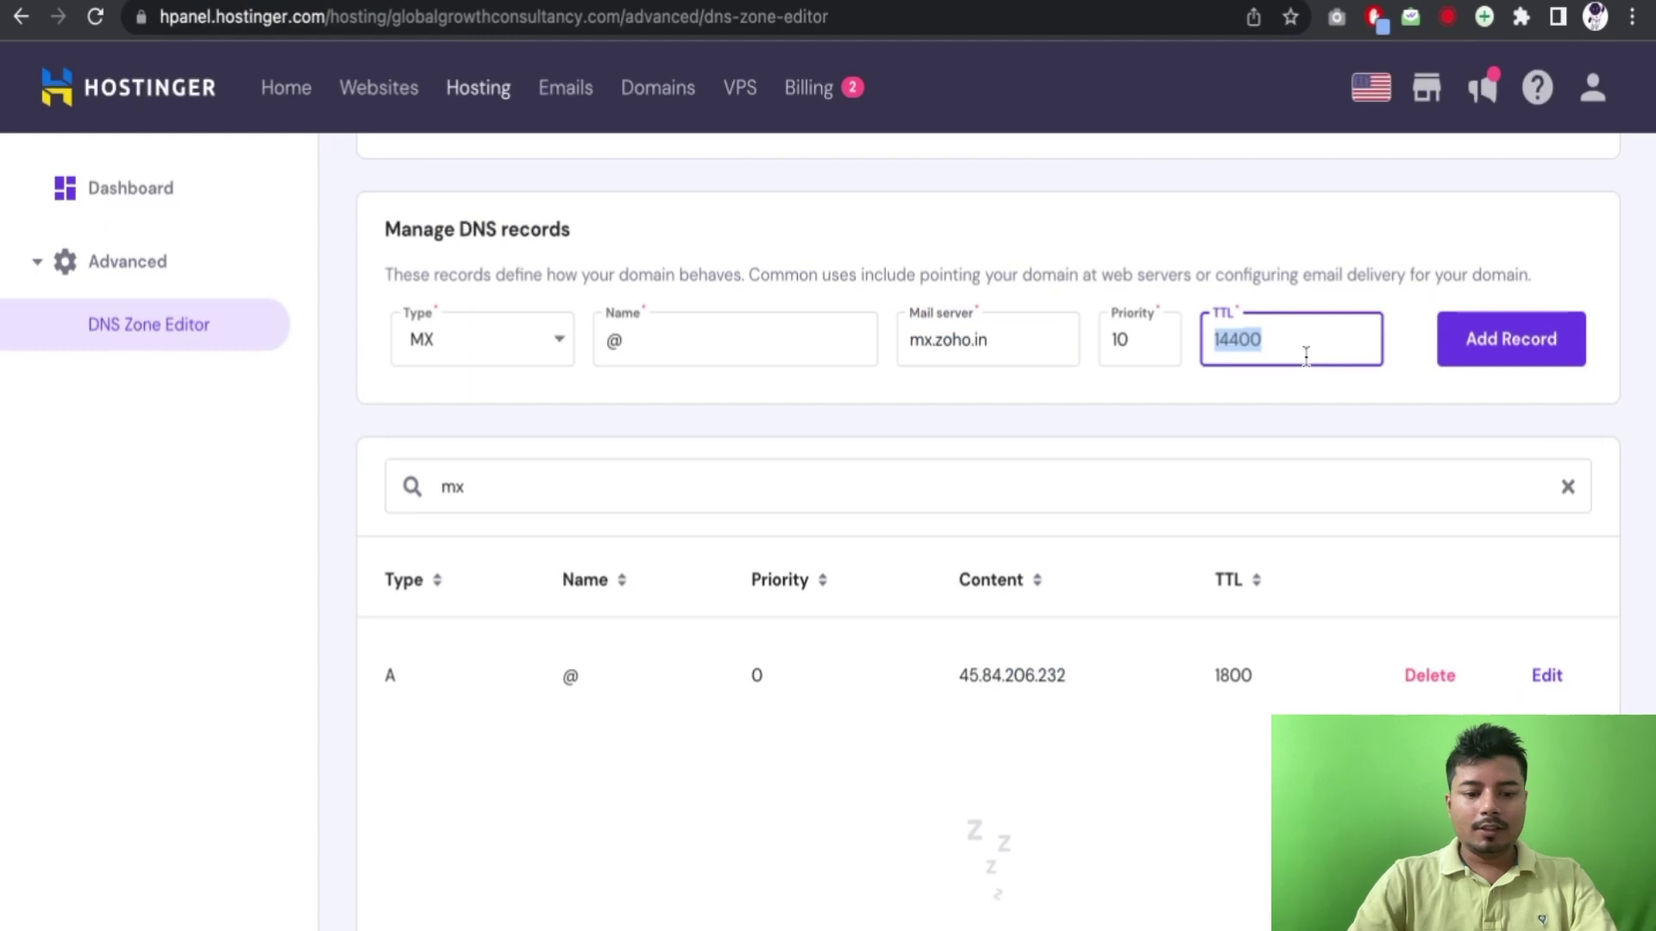
{"action": "type", "text": "3600"}
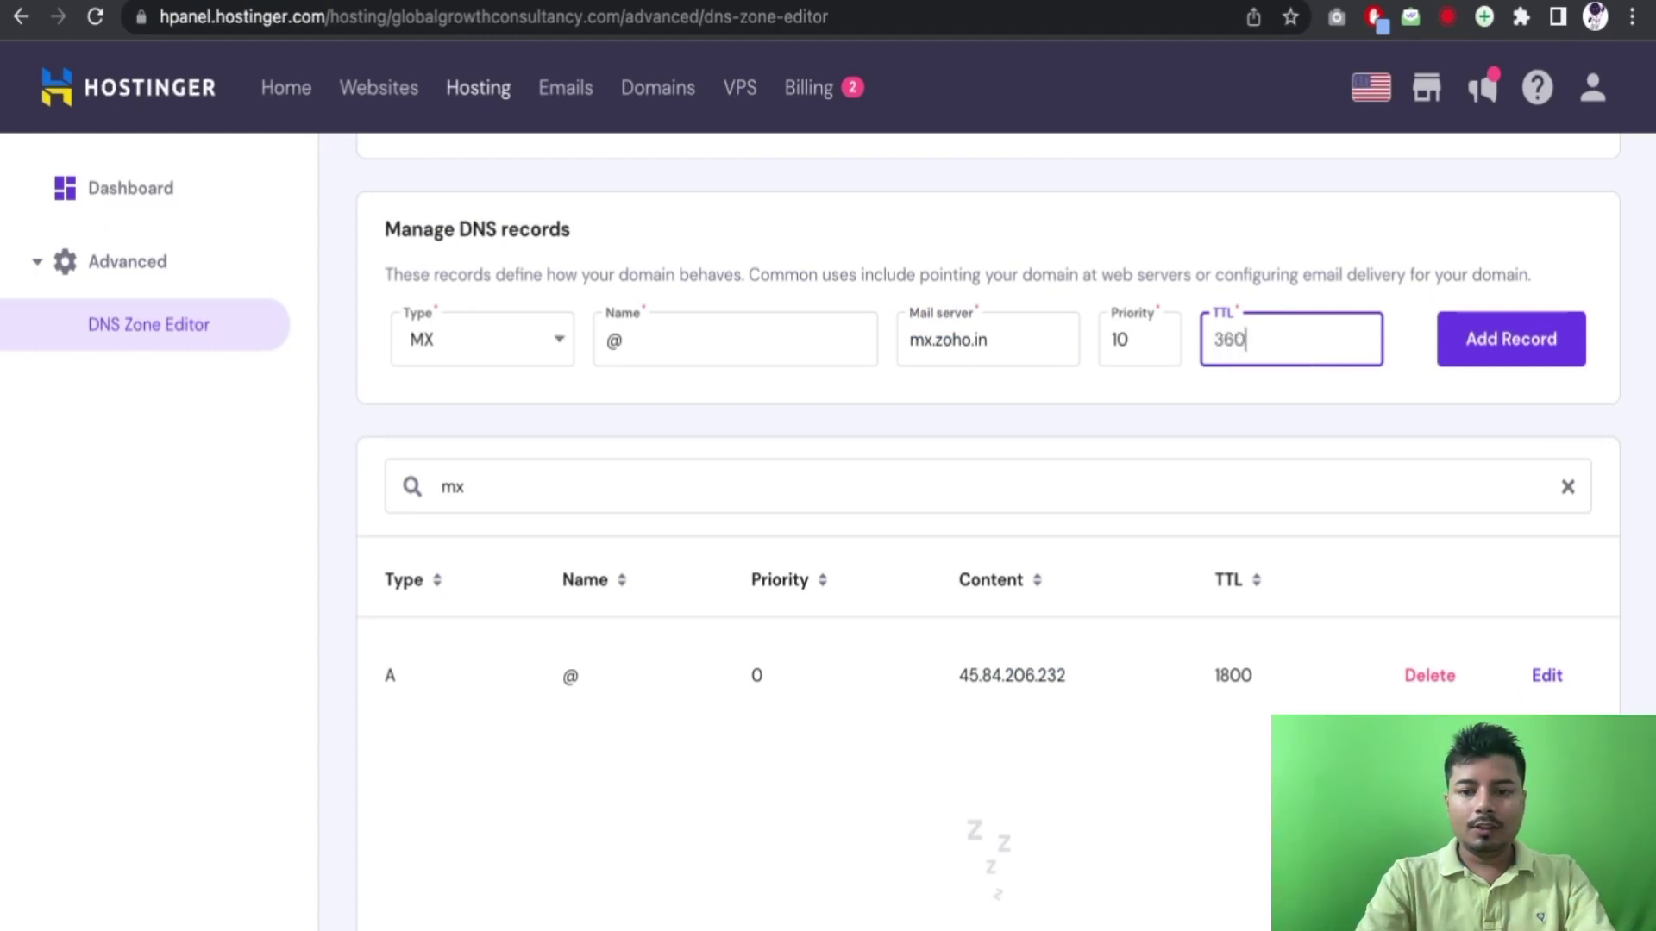
{"action": "left_click", "coordinate": [1513, 350]}
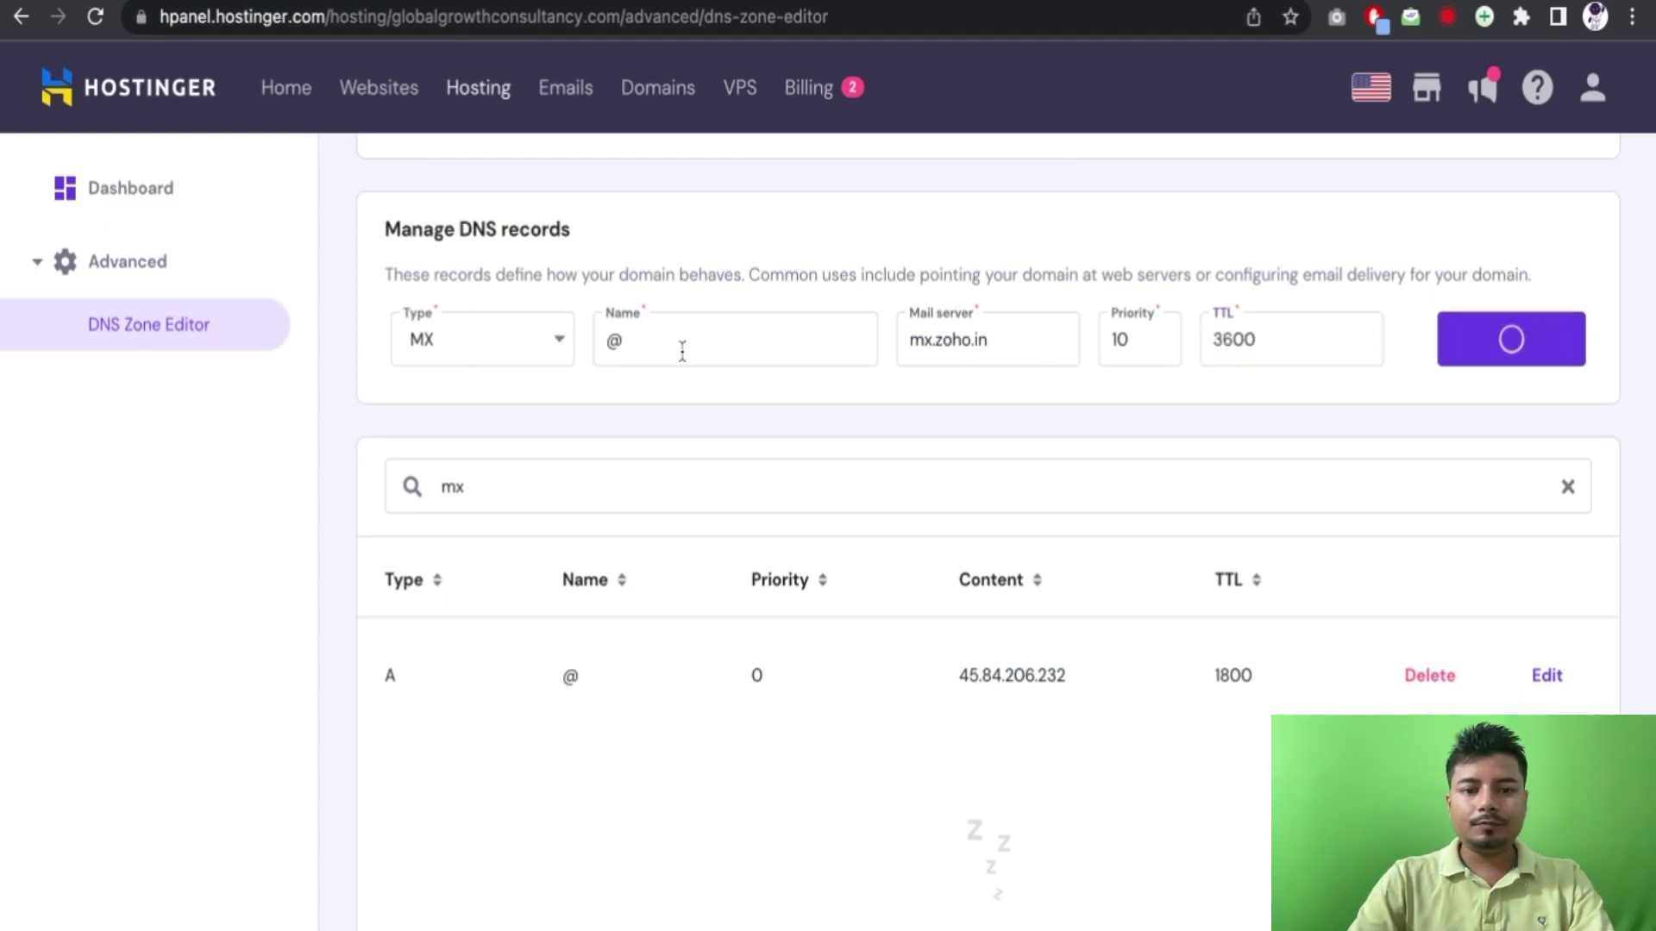
Start a second MX record in Hostinger and return to Zoho for its value
{"action": "left_click", "coordinate": [504, 358]}
{"action": "left_click", "coordinate": [526, 445]}
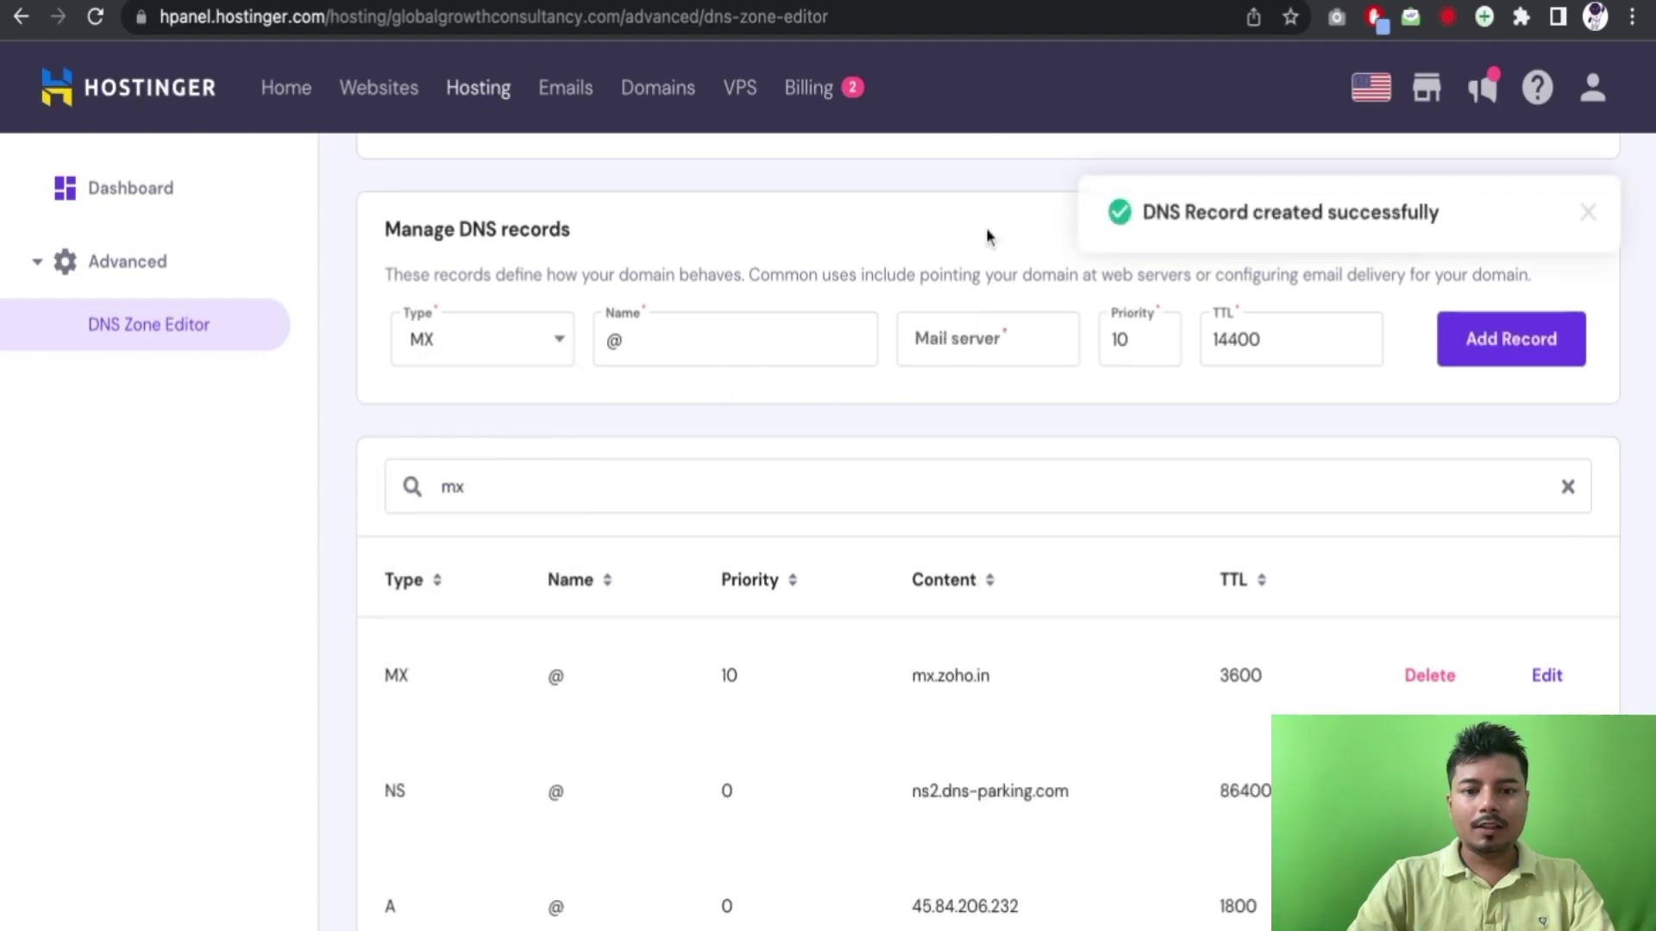
{"action": "left_click", "coordinate": [1038, 2]}
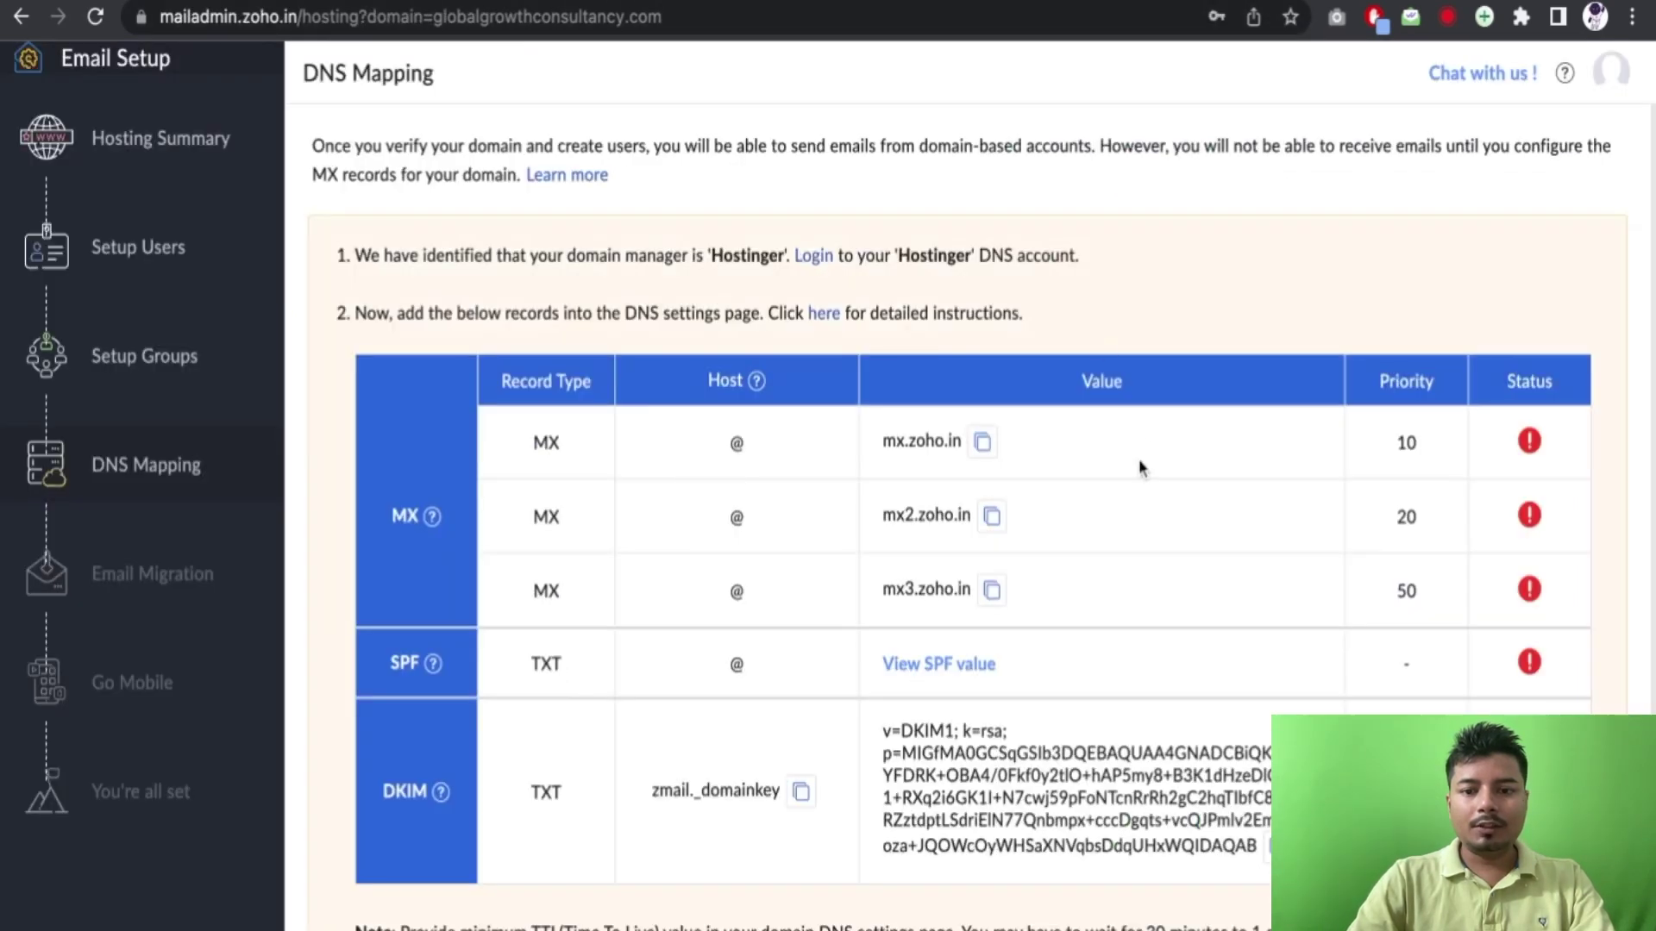
Copy mx2.zoho.in from Zoho and paste it as the new MX record's mail server
{"action": "left_click", "coordinate": [991, 516]}
{"action": "key", "text": "ctrl+shift+Tab"}
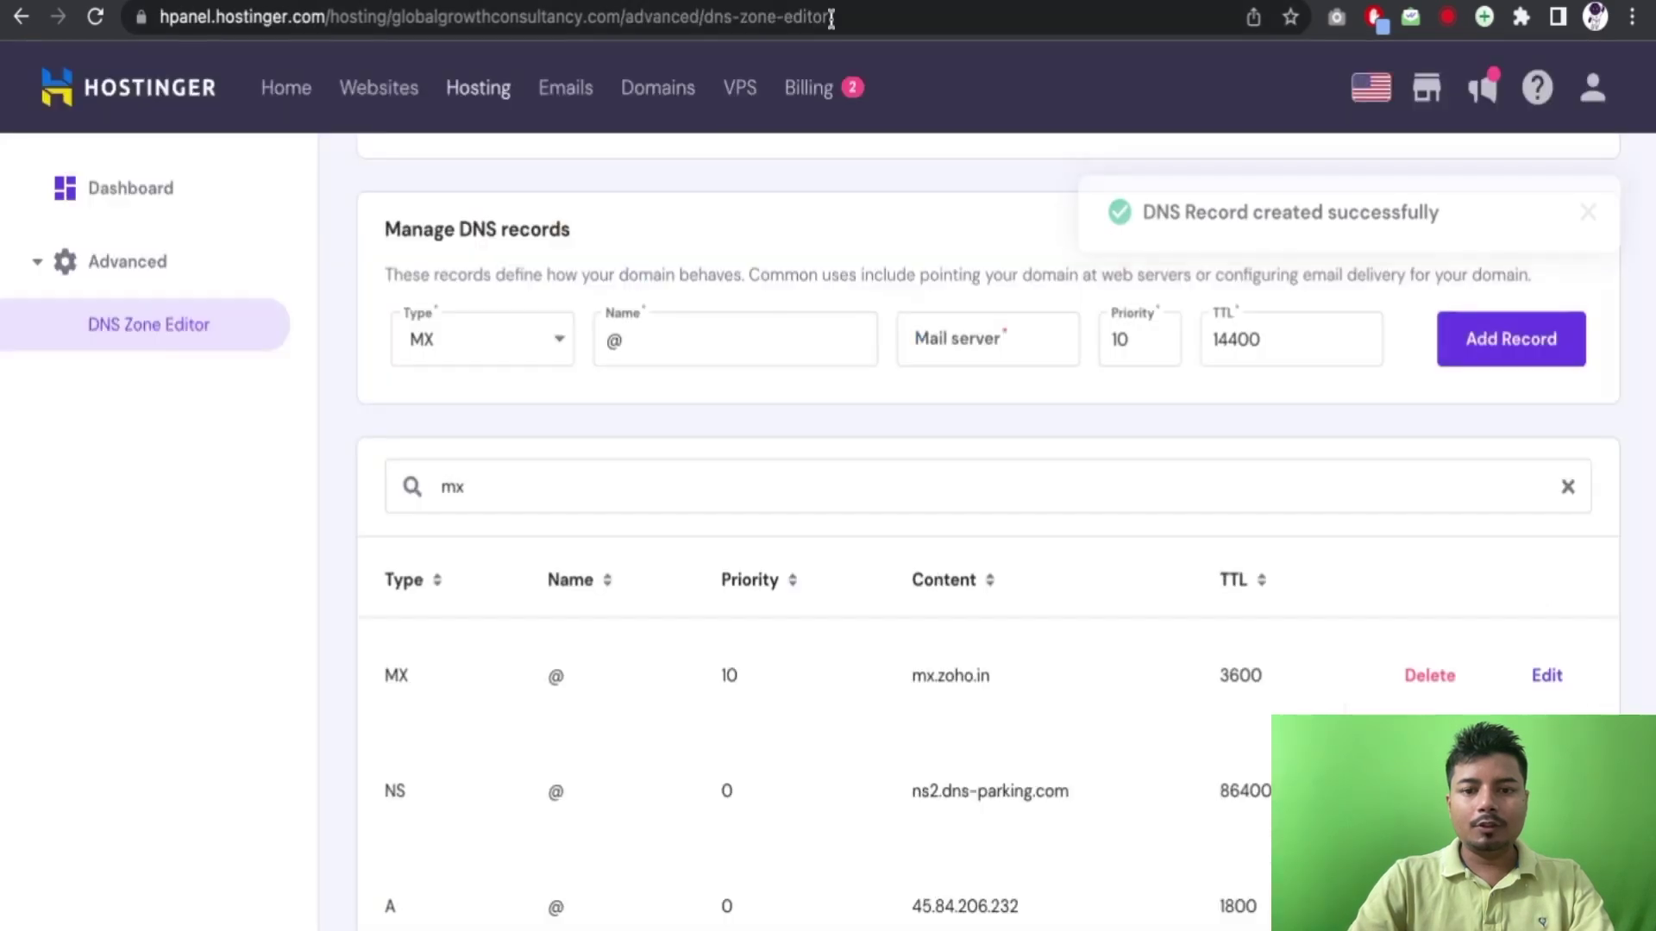
{"action": "left_click", "coordinate": [957, 324]}
{"action": "key", "text": "ctrl+v"}
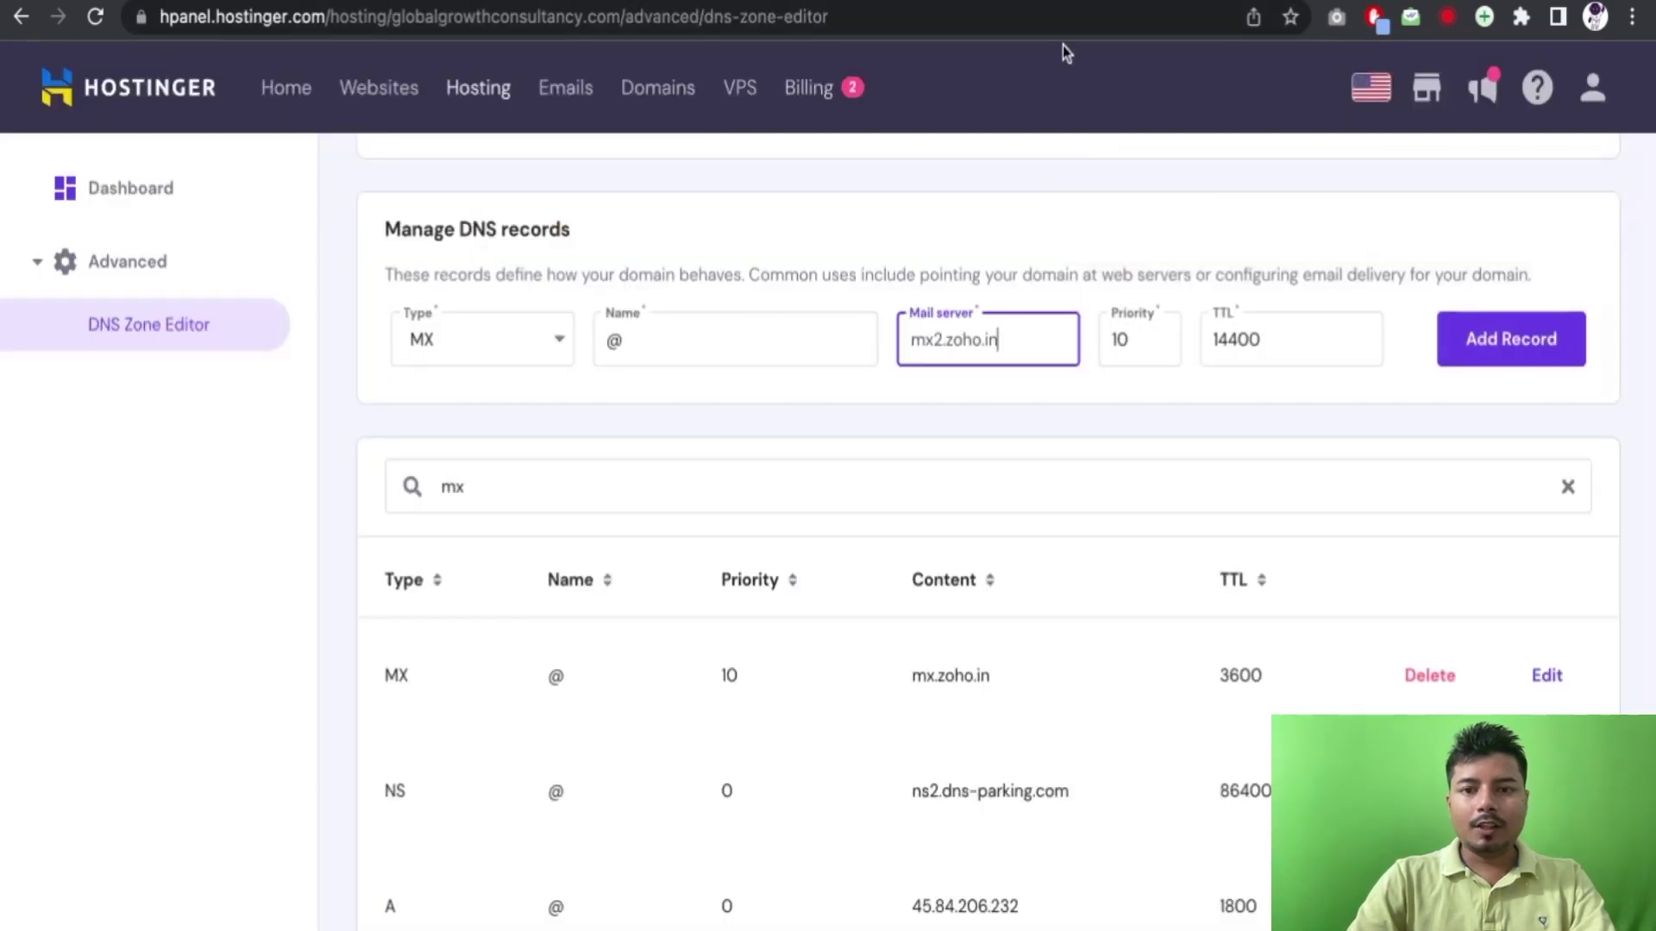
{"action": "left_click", "coordinate": [1038, 2]}
{"action": "key", "text": "ctrl+shift+Tab"}
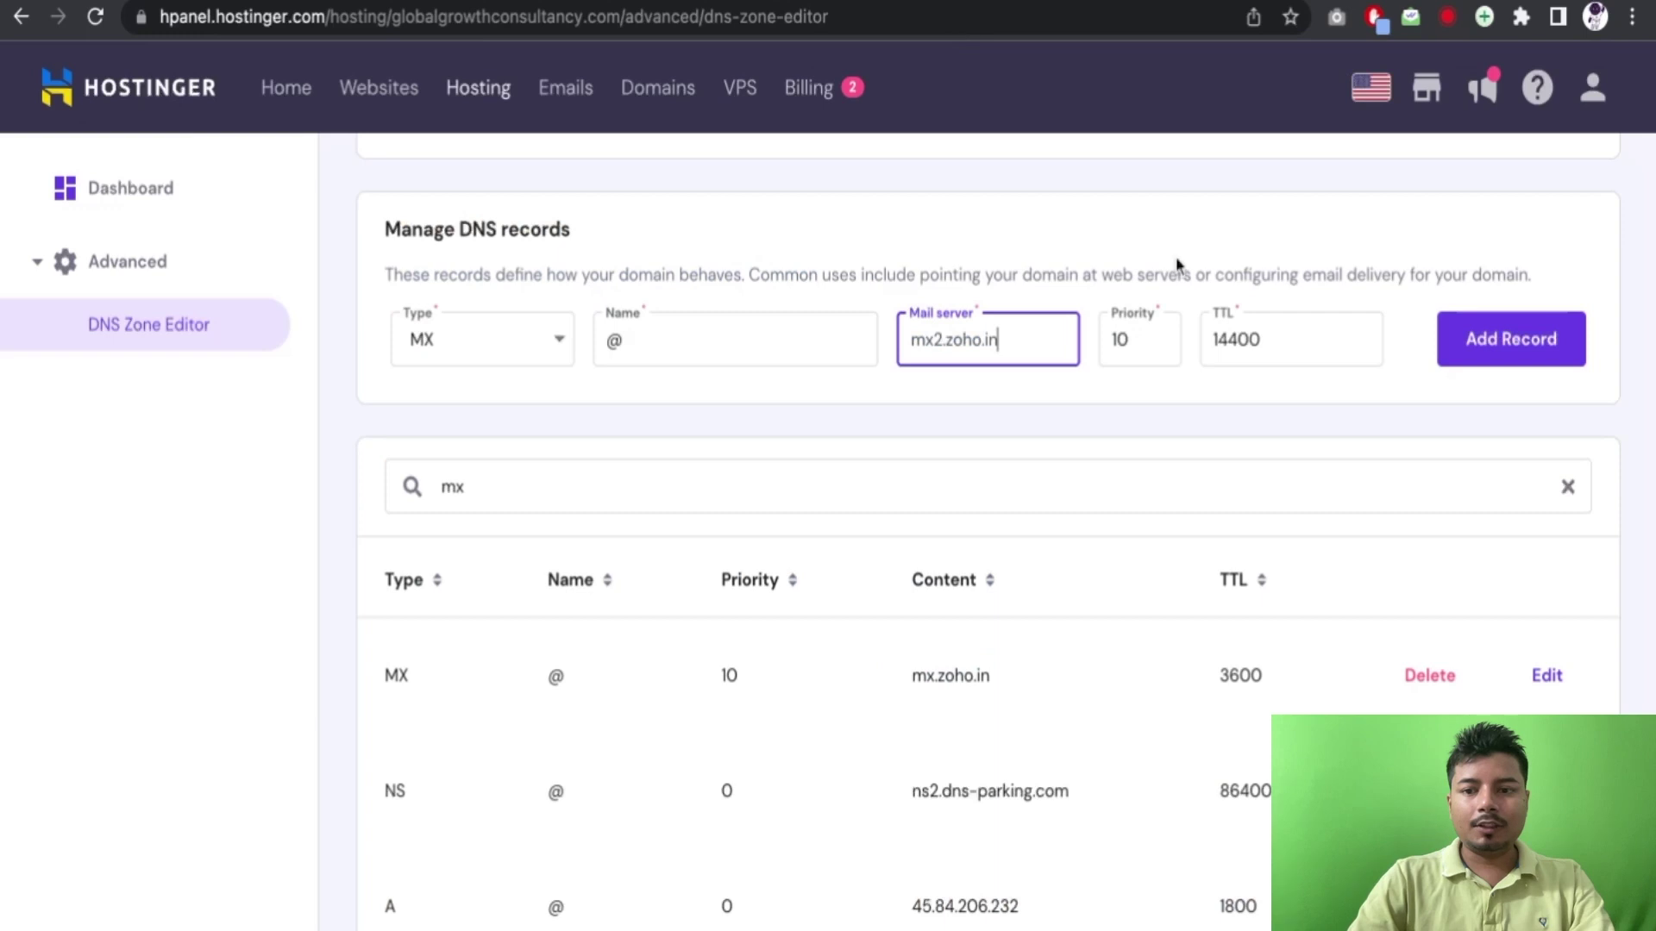
Set priority 20 and TTL 3600 and save the second MX record
{"action": "left_click", "coordinate": [1134, 340]}
{"action": "key", "text": "BackSpace"}
{"action": "key", "text": "BackSpace"}
{"action": "type", "text": "20"}
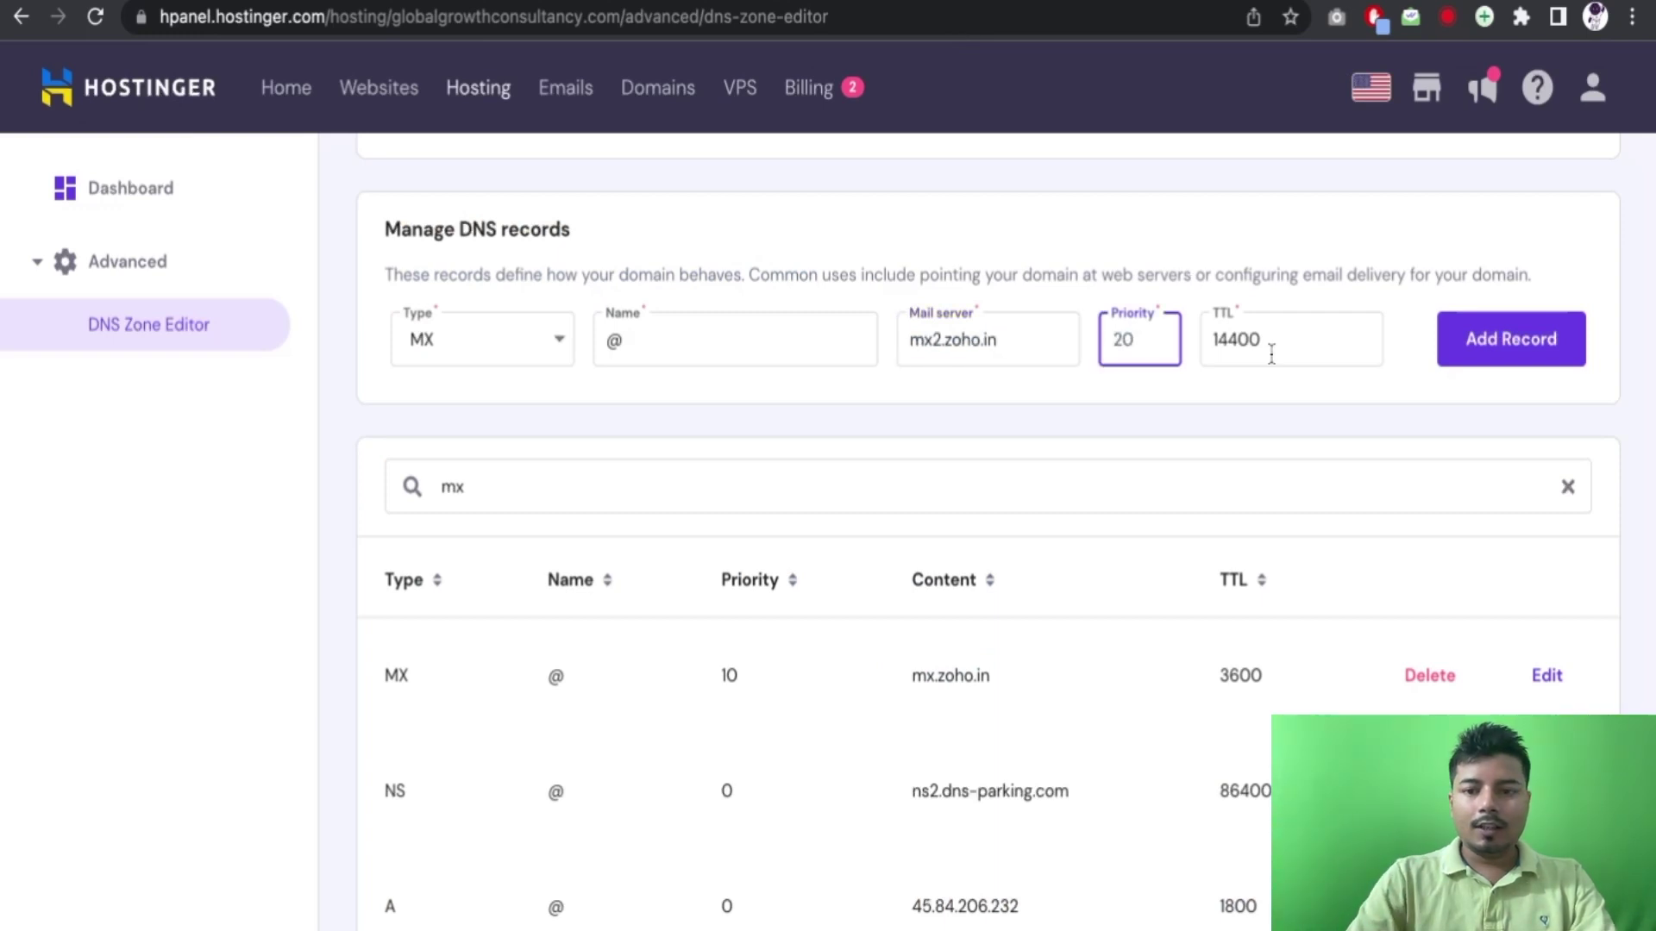
{"action": "left_click", "coordinate": [1271, 351]}
{"action": "key", "text": "BackSpace"}
{"action": "key", "text": "BackSpace"}
{"action": "key", "text": "BackSpace"}
{"action": "key", "text": "BackSpace"}
{"action": "key", "text": "BackSpace"}
{"action": "type", "text": "3600"}
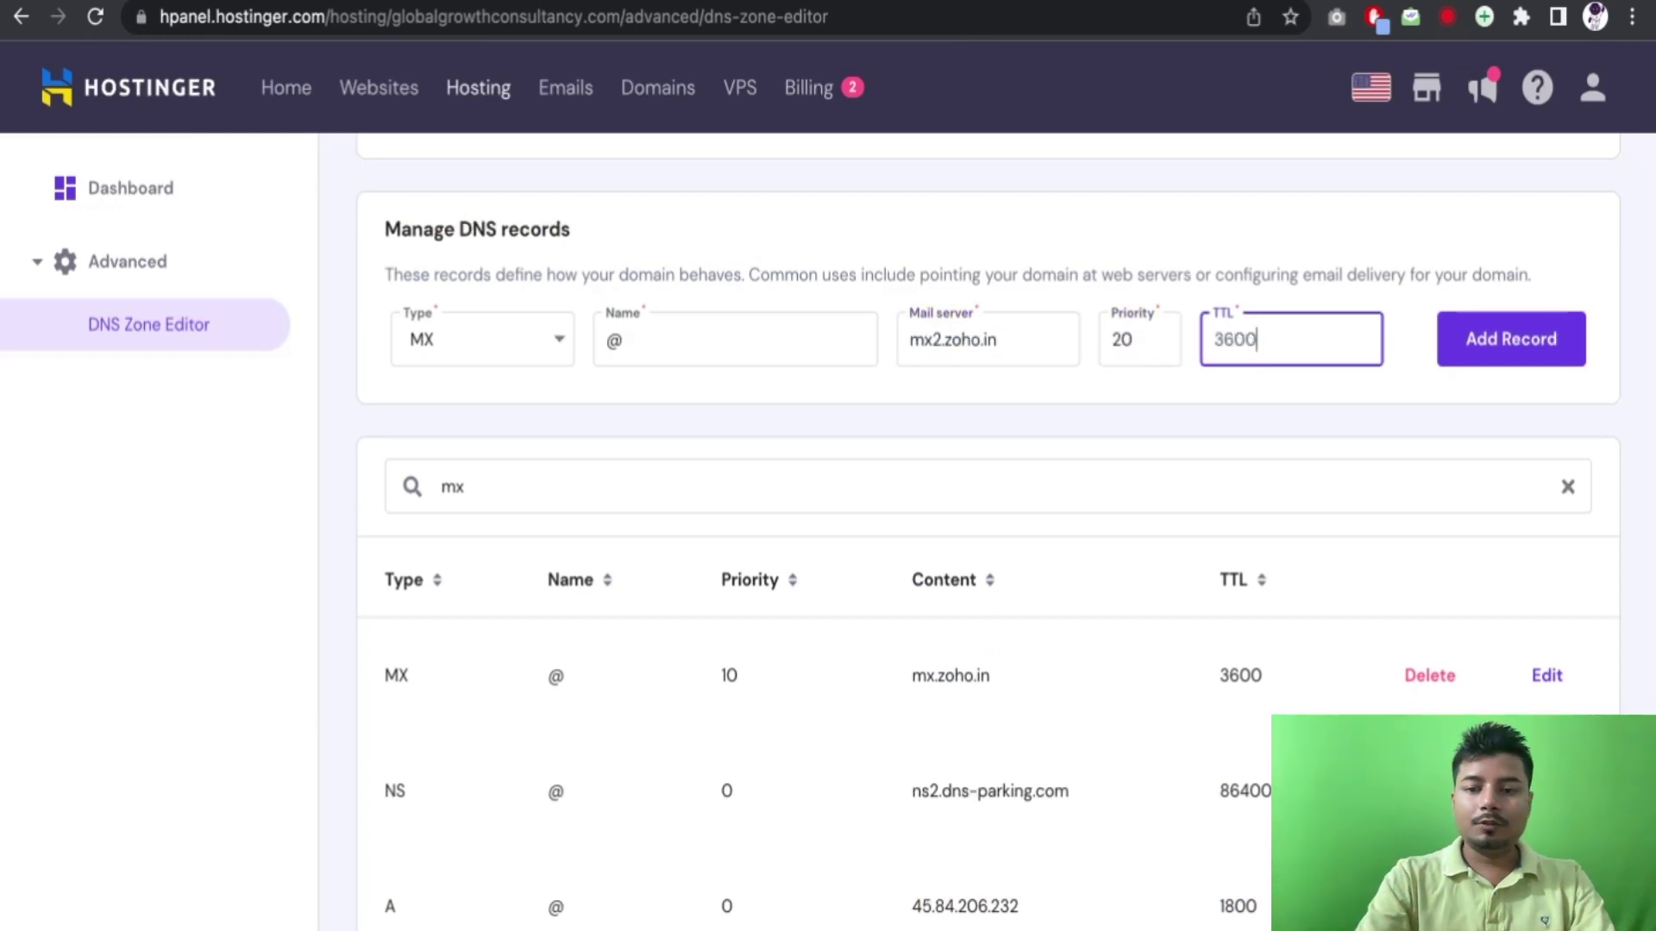
{"action": "left_click", "coordinate": [1520, 362]}
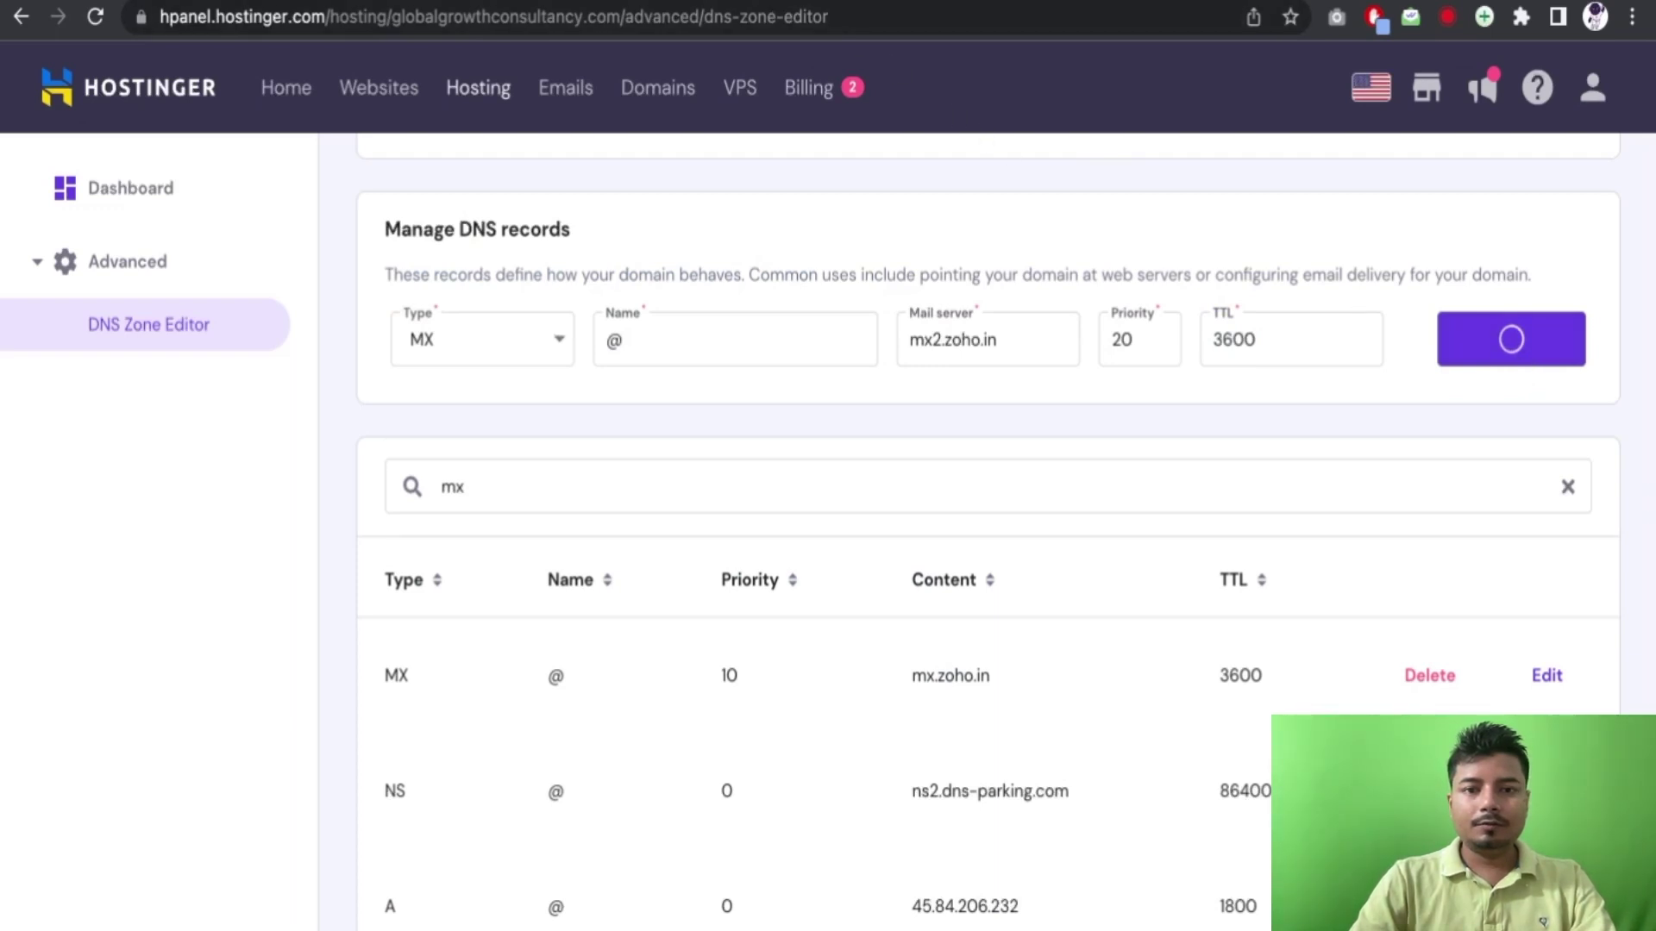
{"action": "left_click", "coordinate": [1001, 3]}
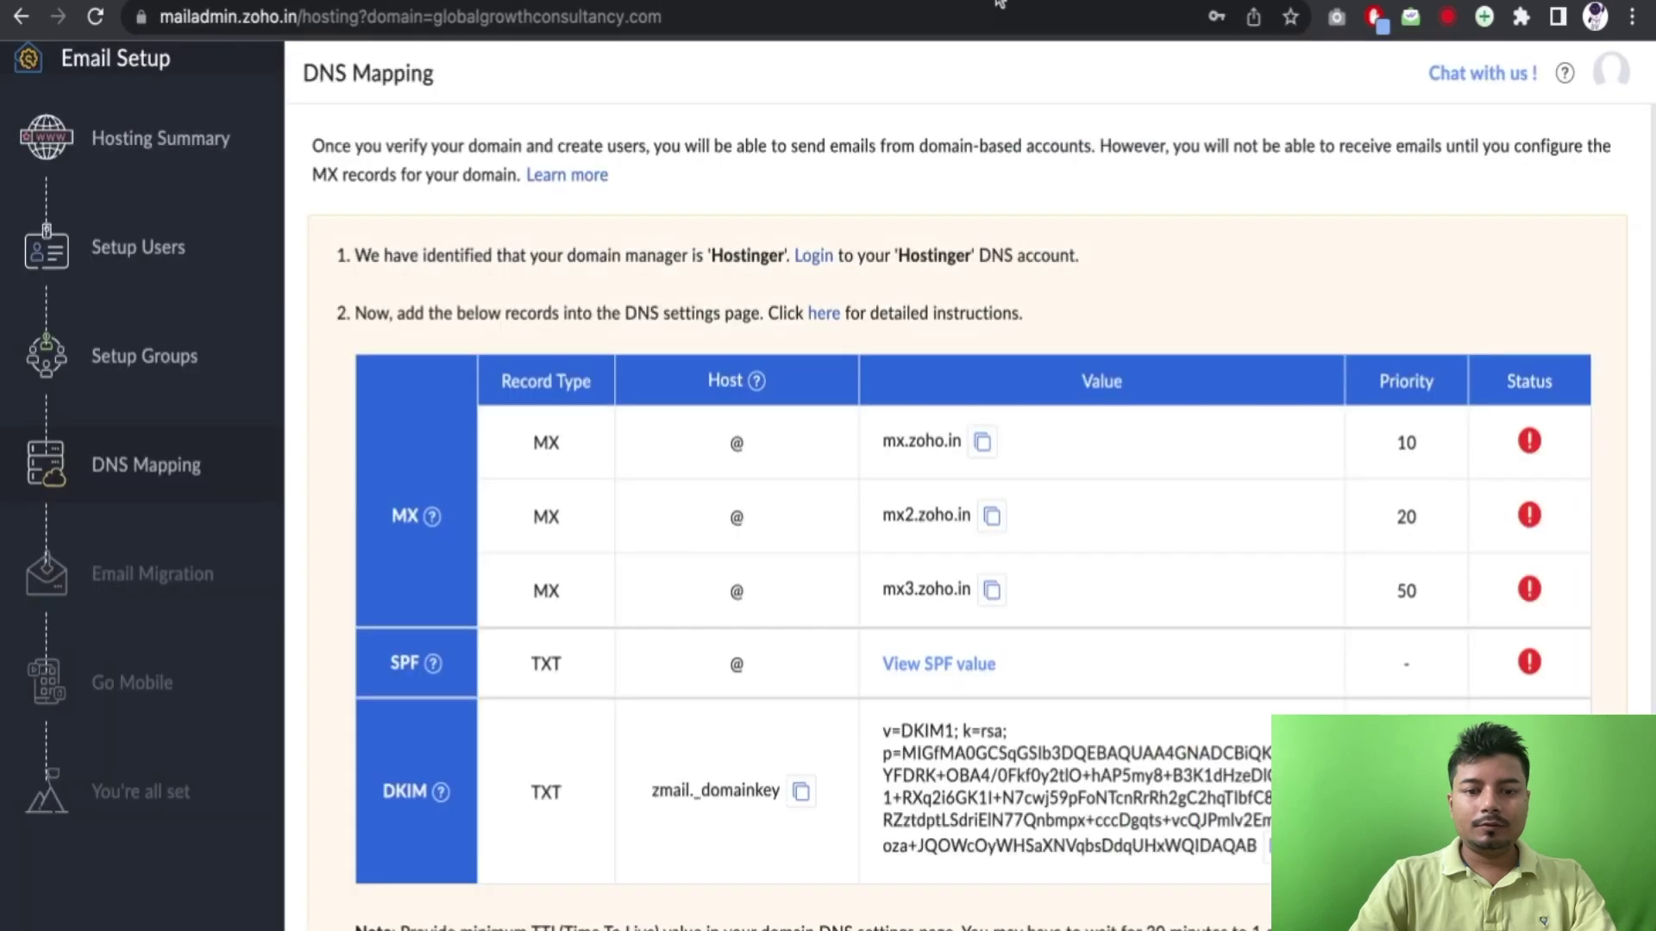
Add an MX record for mx3.zoho.in with priority 50 and TTL 3600
{"action": "left_click", "coordinate": [987, 591]}
{"action": "left_click", "coordinate": [802, 4]}
{"action": "left_click", "coordinate": [675, 349]}
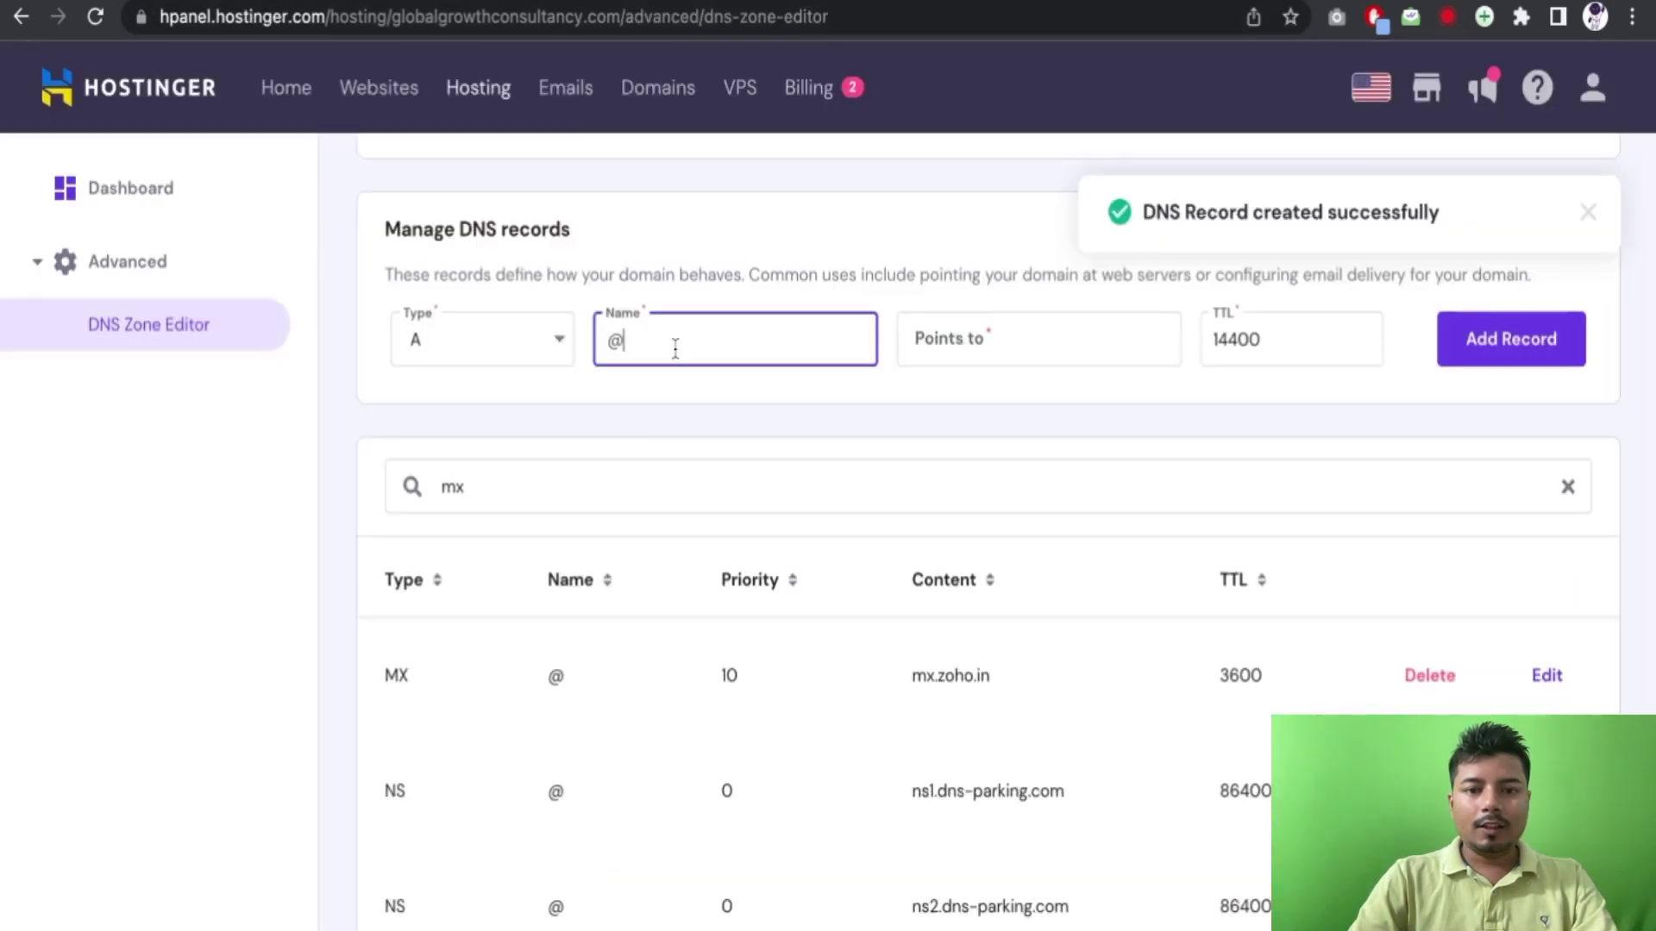
{"action": "left_click", "coordinate": [474, 345]}
{"action": "left_click", "coordinate": [509, 445]}
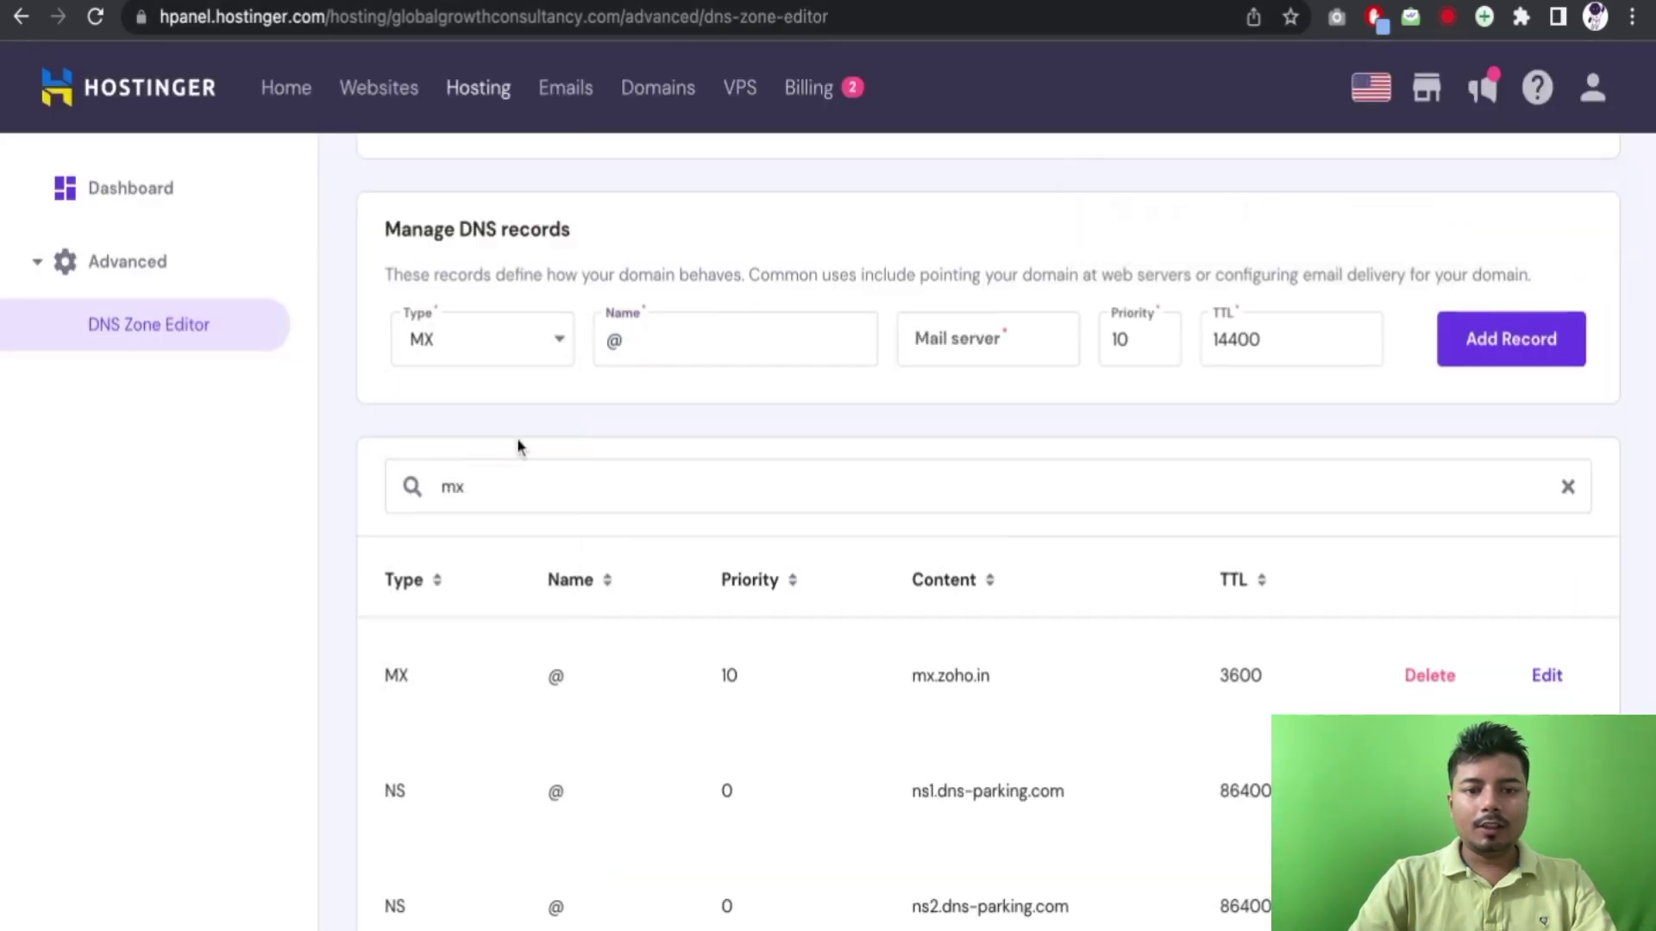
{"action": "left_click", "coordinate": [1010, 335]}
{"action": "key", "text": "ctrl+v"}
{"action": "double_click", "coordinate": [1141, 344]}
{"action": "type", "text": "5"}
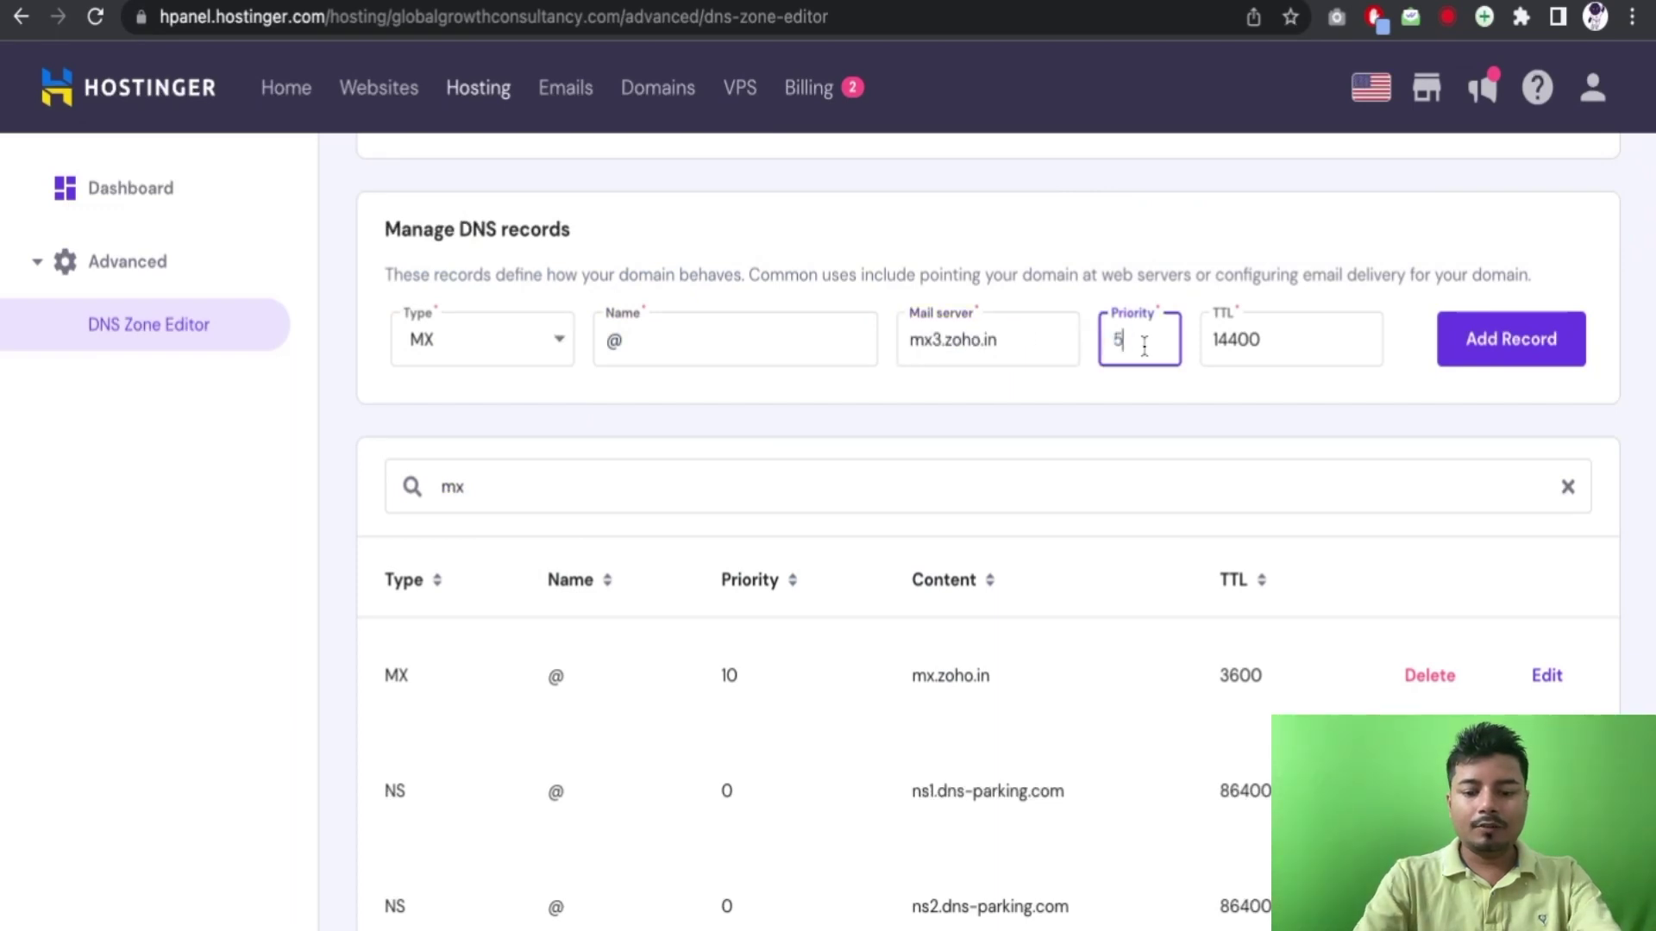
{"action": "type", "text": "0"}
{"action": "double_click", "coordinate": [1262, 356]}
{"action": "type", "text": "360"}
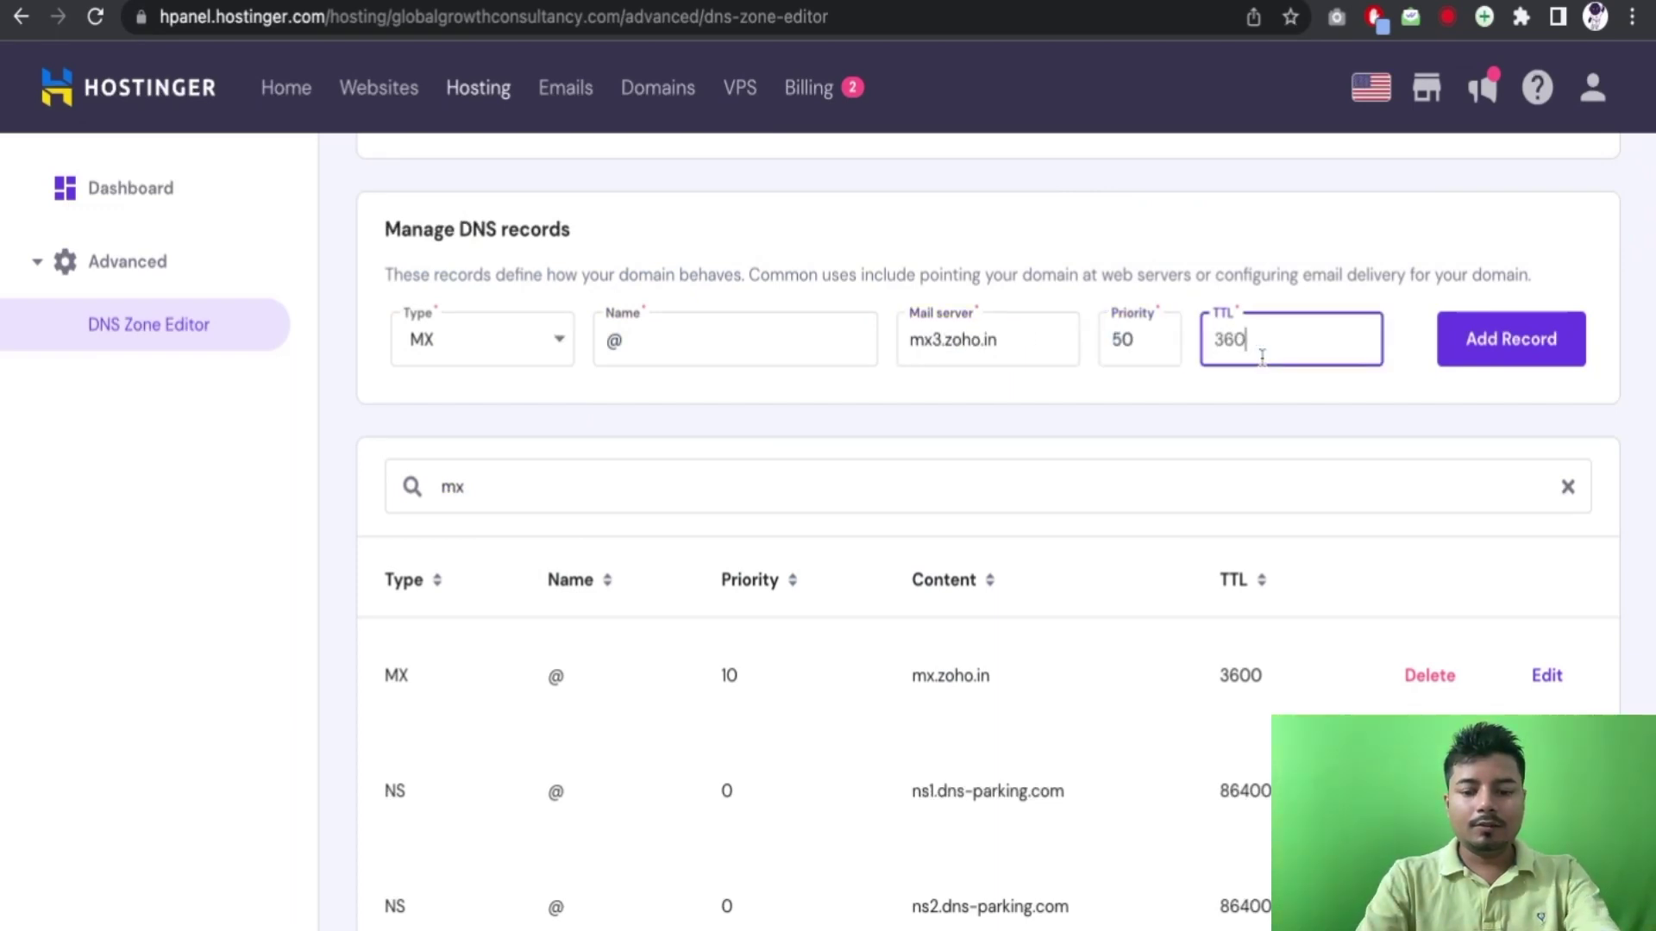
{"action": "type", "text": "0"}
{"action": "left_click", "coordinate": [1493, 353]}
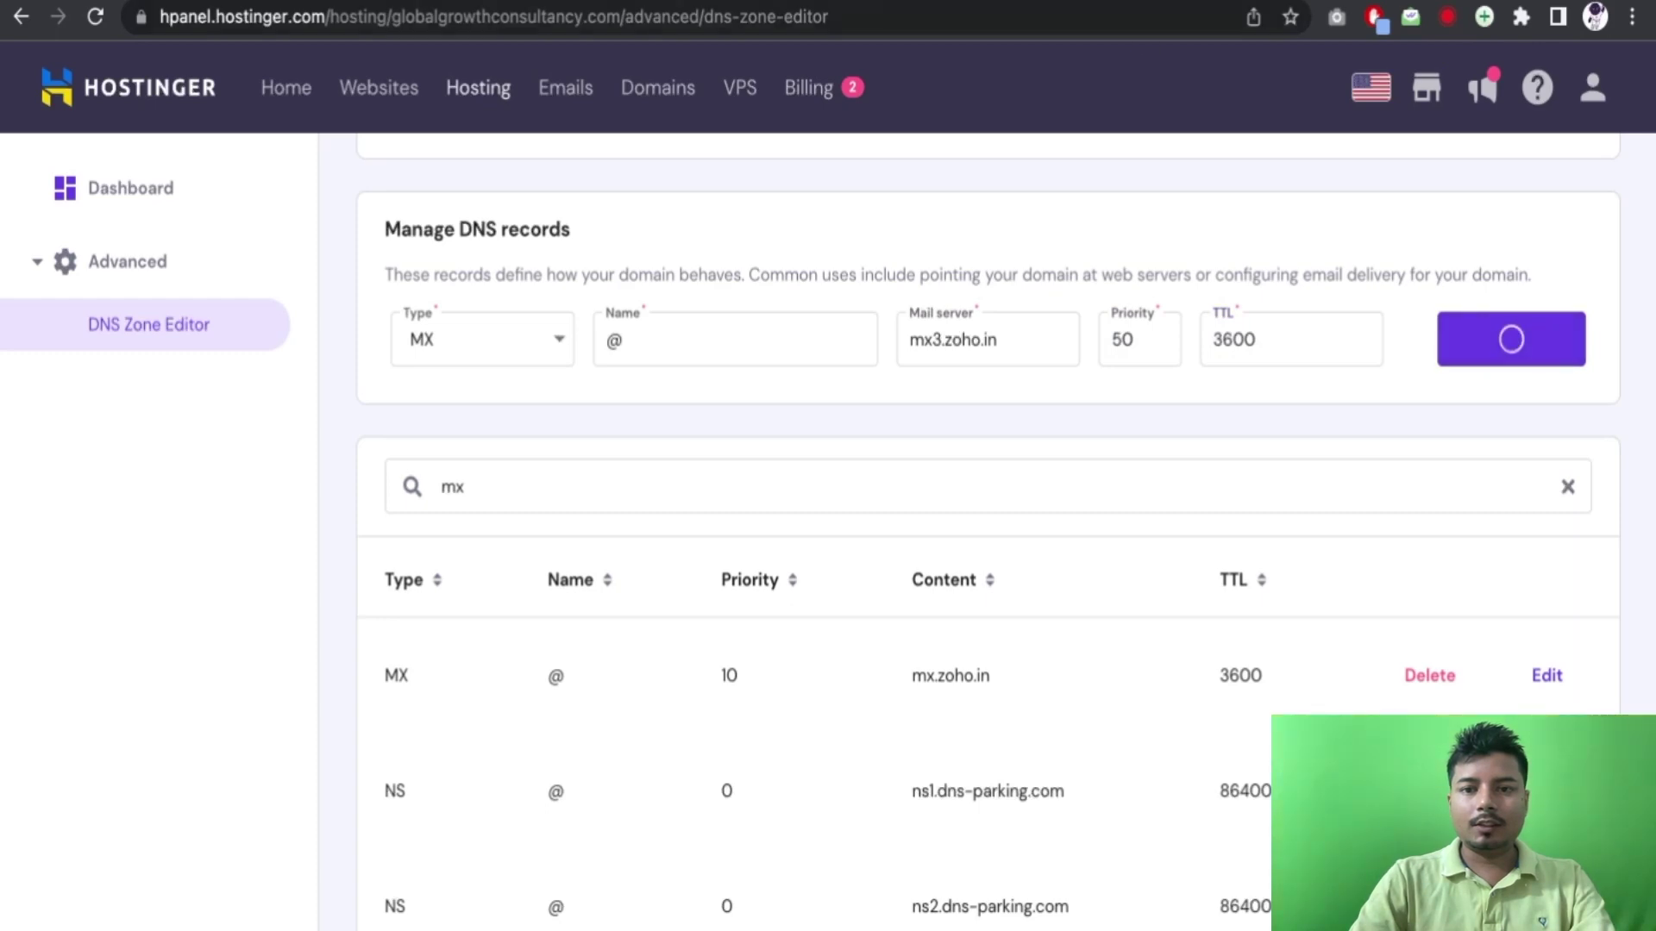
Copy Zoho's SPF value v=spf1 include:zoho.in ~all and change the record filter to 'txt'
{"action": "key", "text": "ctrl+Tab"}
{"action": "left_click", "coordinate": [934, 664]}
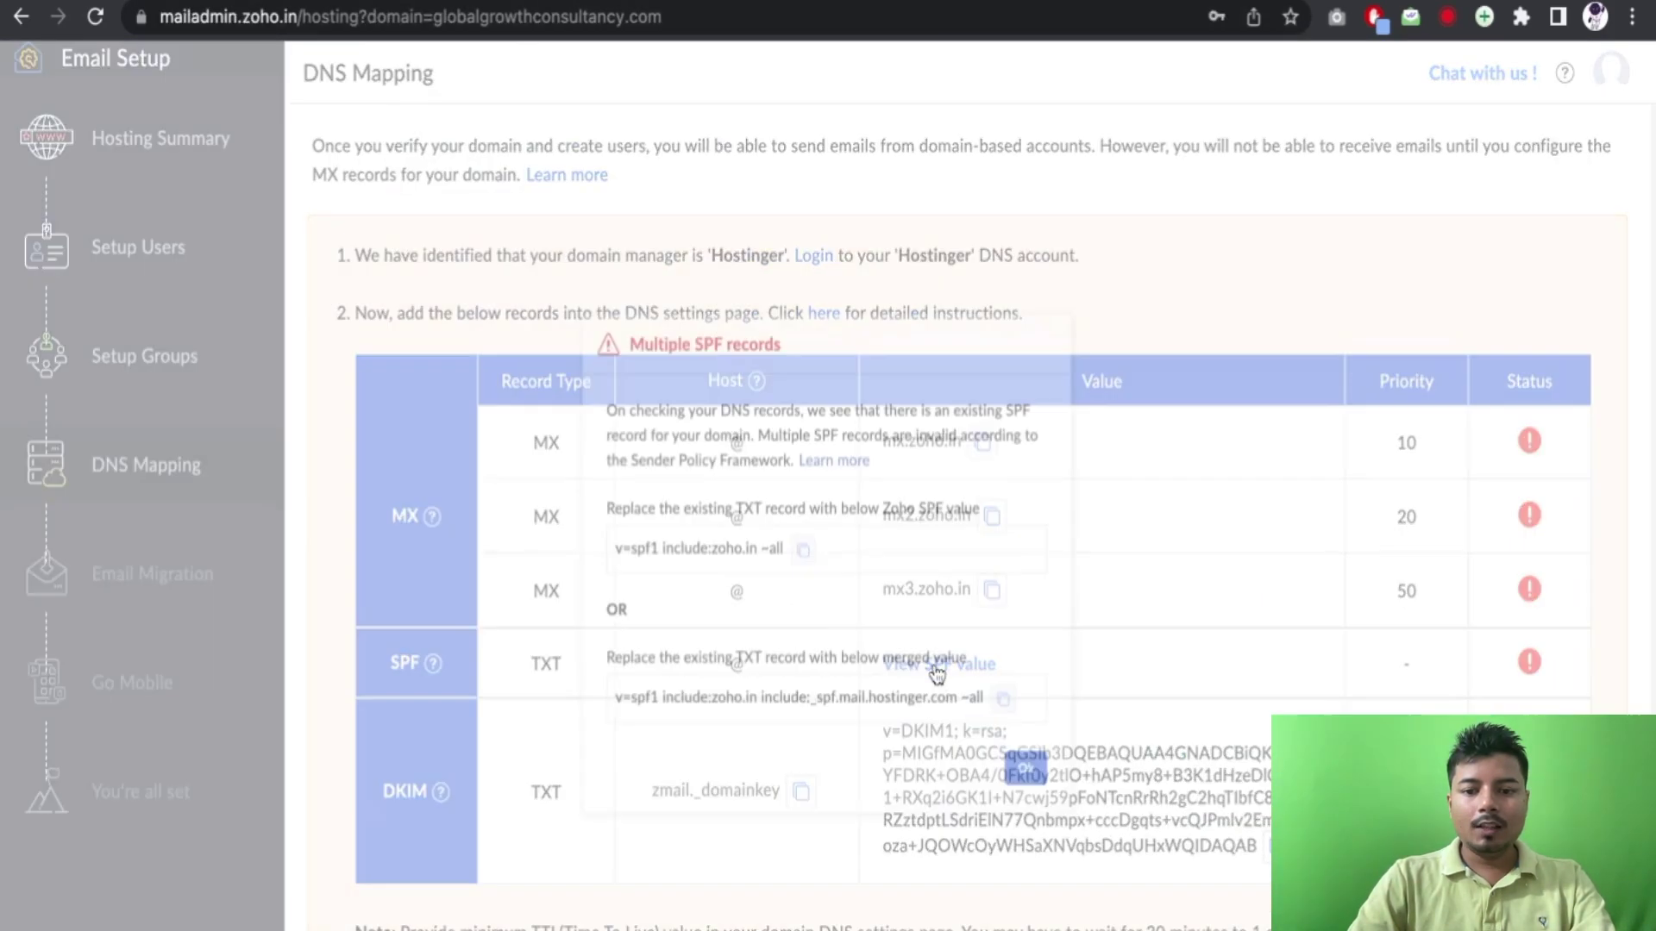
{"action": "left_click", "coordinate": [796, 548]}
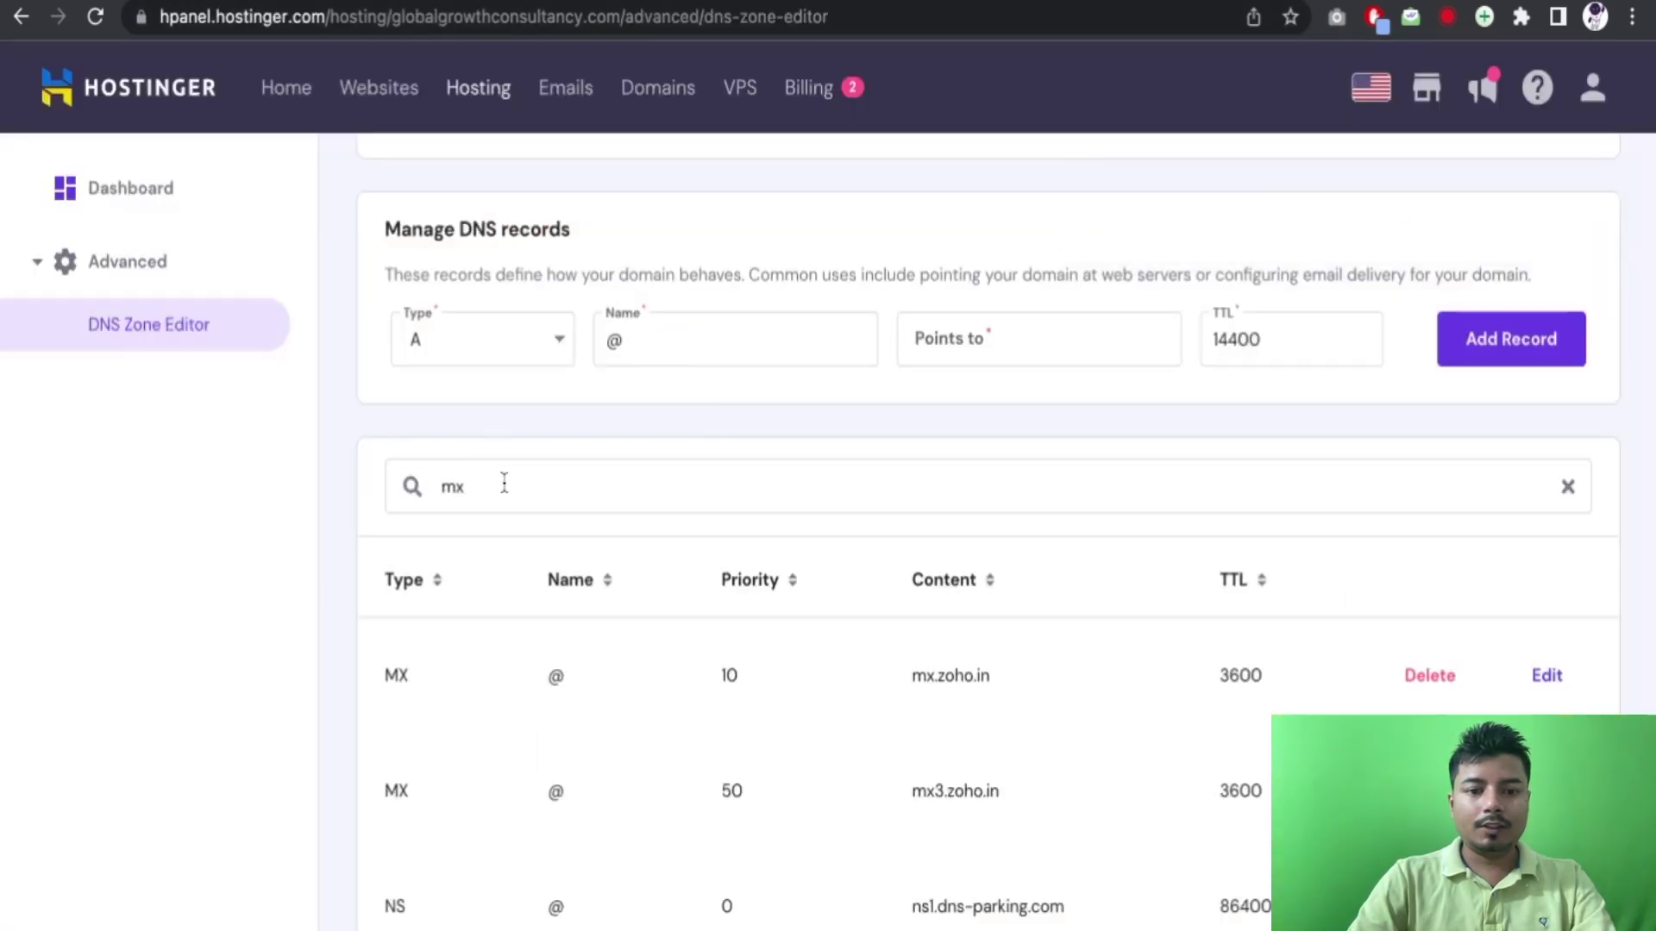
{"action": "double_click", "coordinate": [504, 484]}
{"action": "type", "text": "tx"}
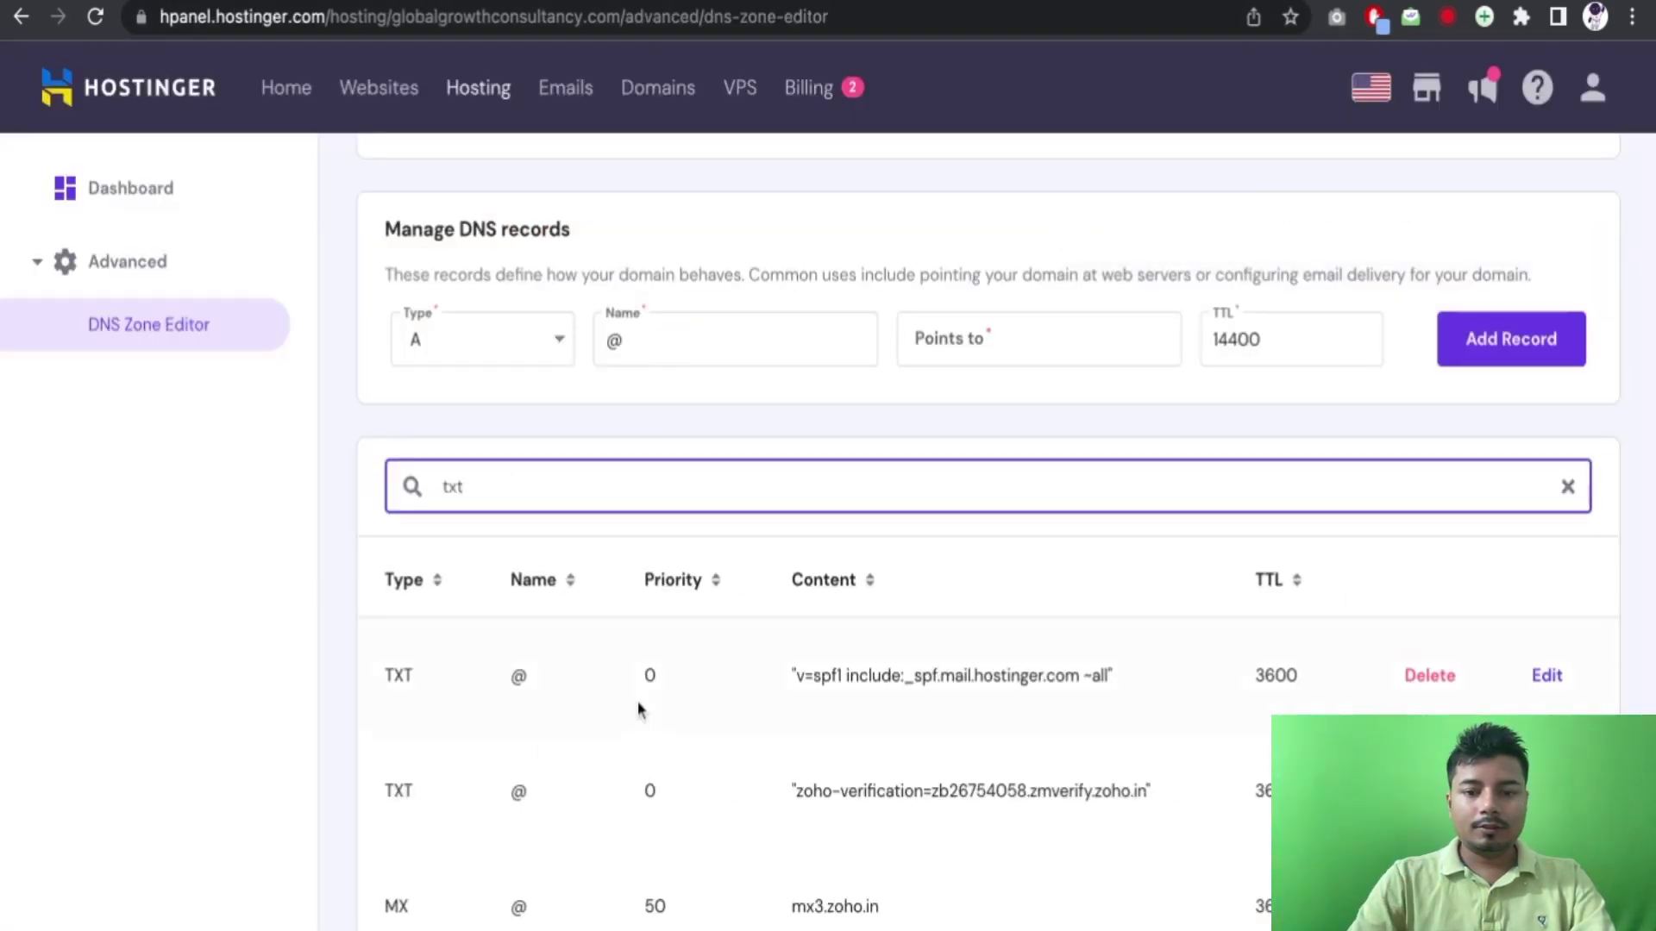
{"action": "type", "text": "t"}
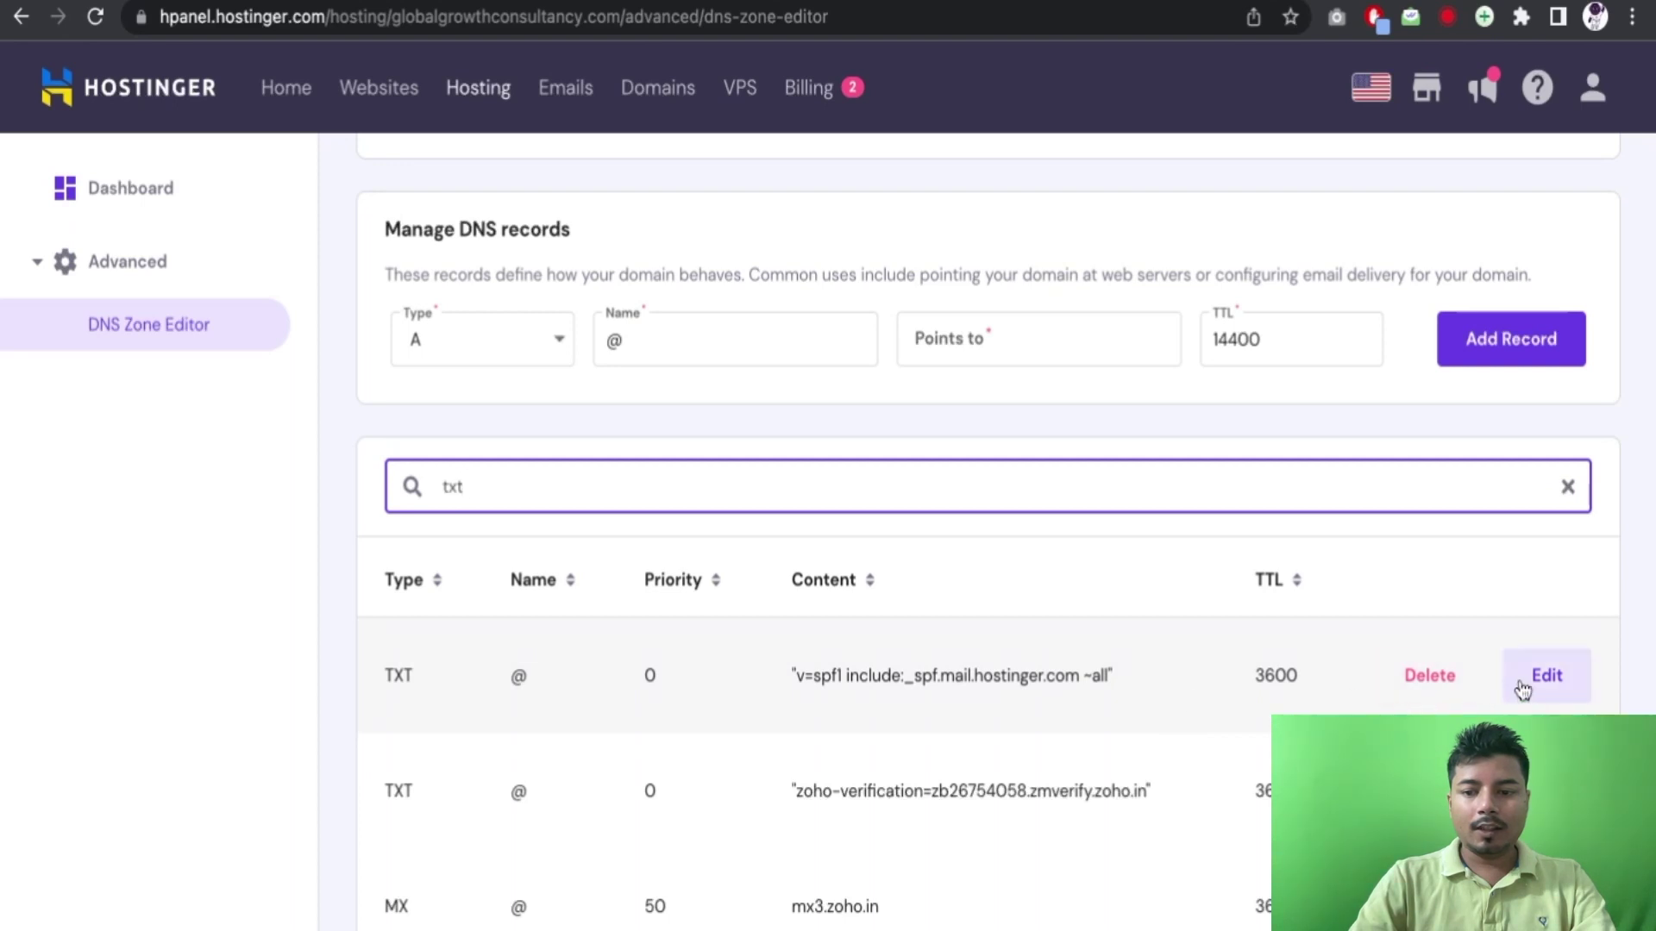
Delete the old Hostinger SPF TXT record and set the new record type to TXT
{"action": "left_click", "coordinate": [1419, 688]}
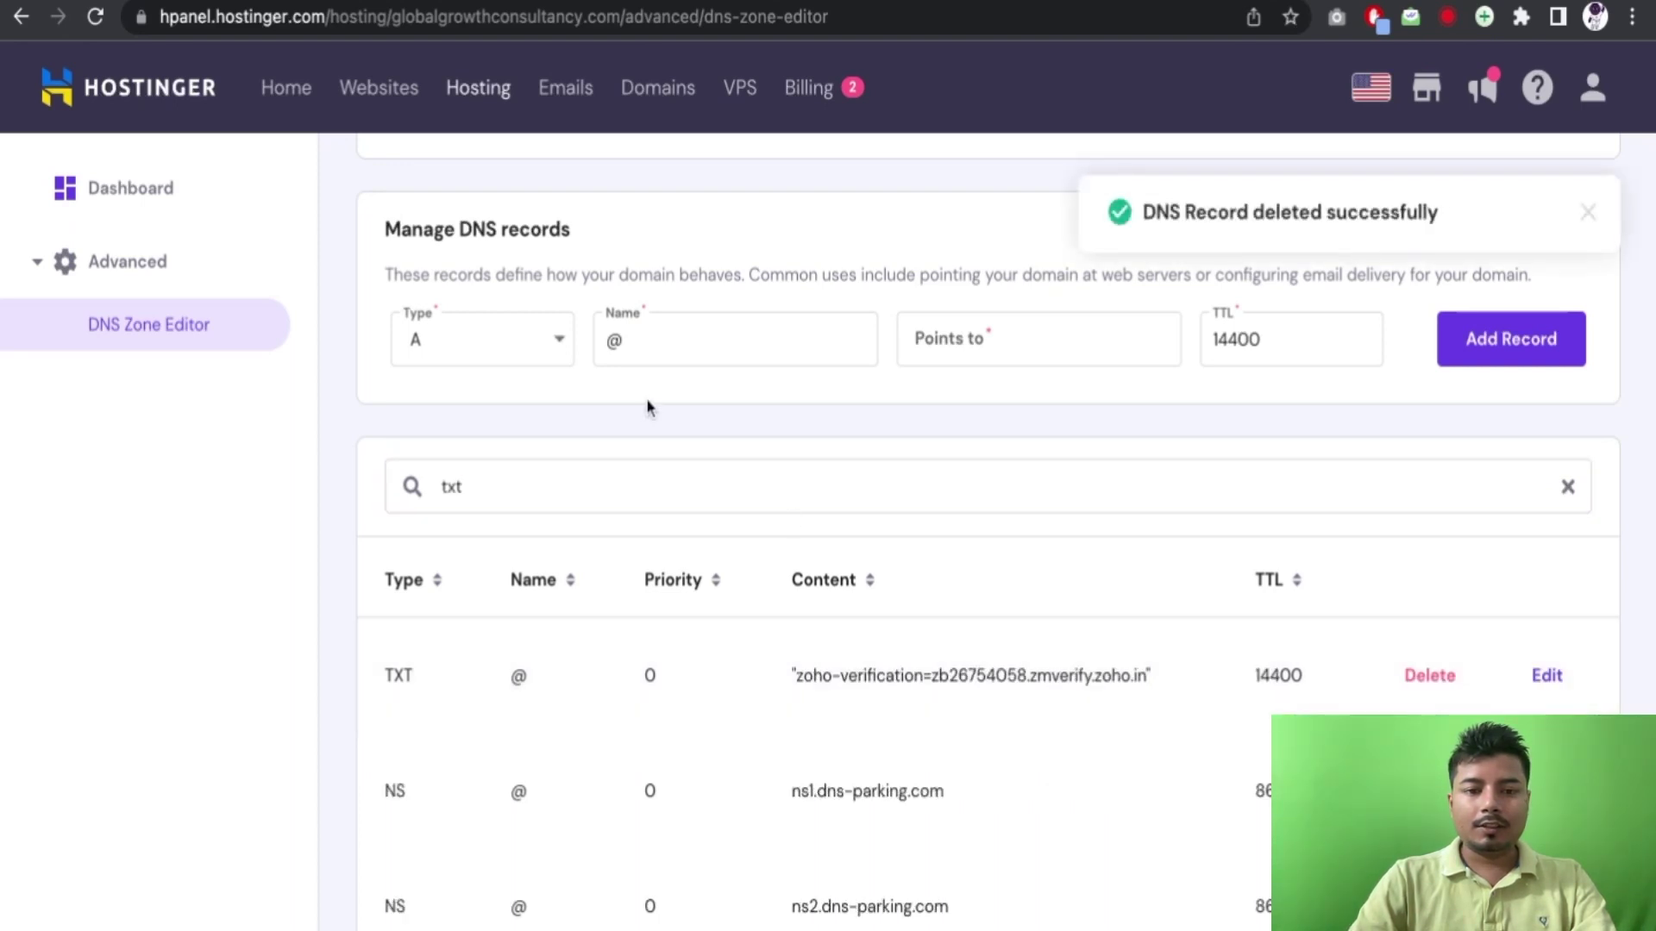
{"action": "left_click", "coordinate": [536, 332]}
{"action": "left_click", "coordinate": [422, 736]}
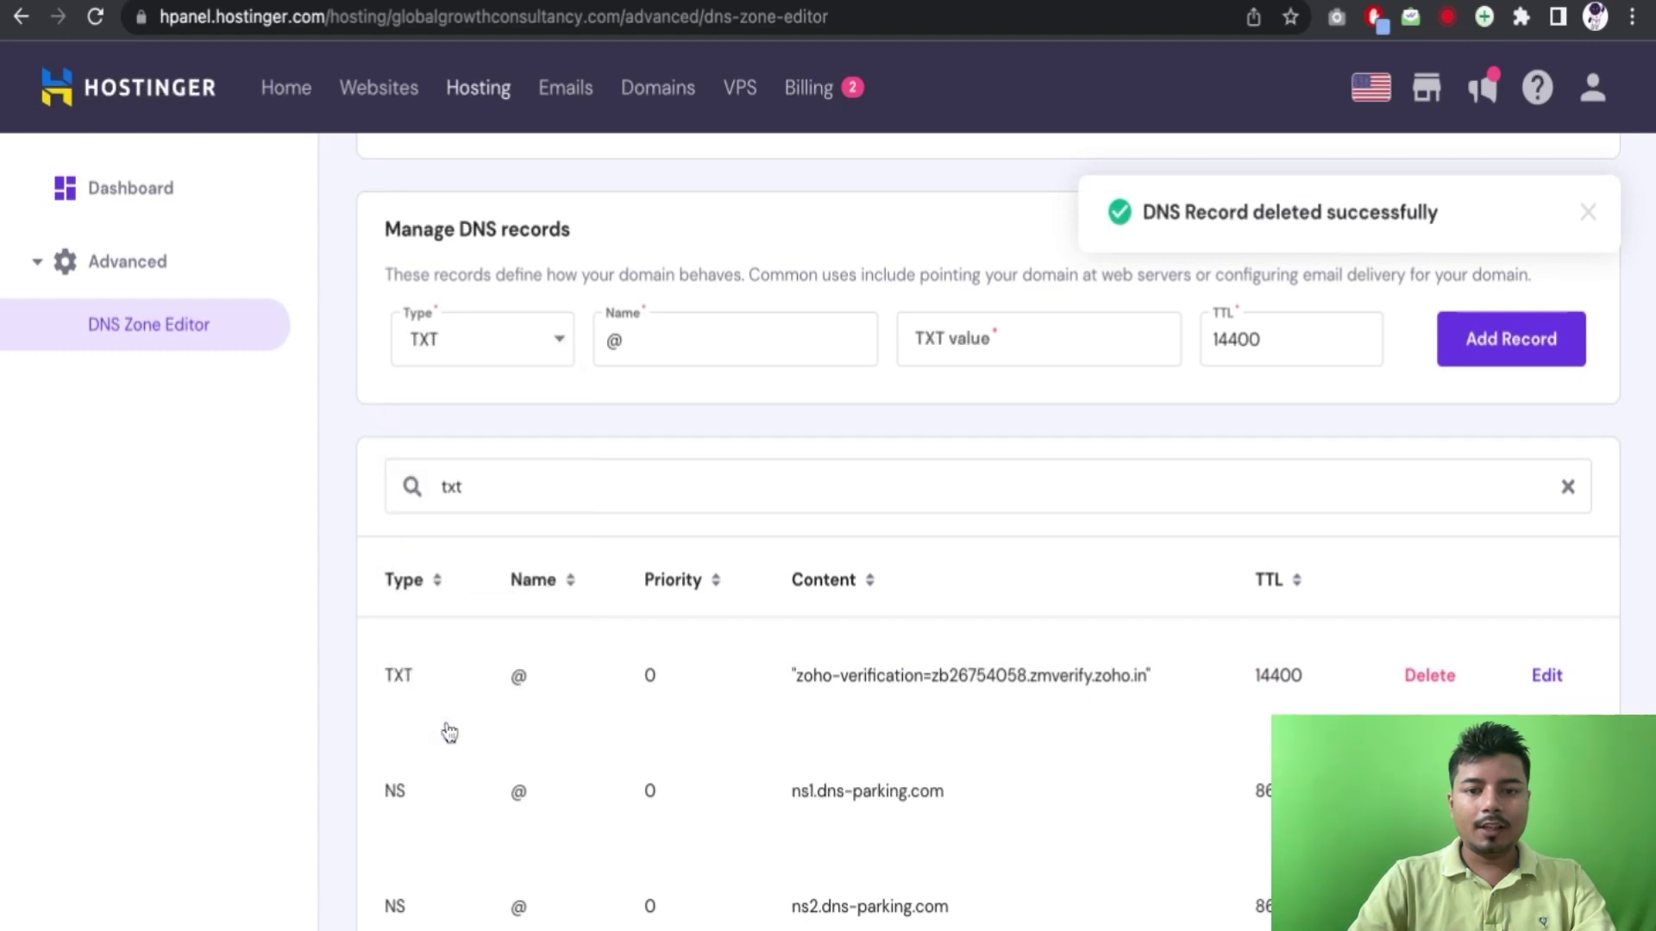
Fill the @ TXT record with Zoho's SPF value v=spf1 include:zoho.in ~all
{"action": "key", "text": "ctrl+Tab"}
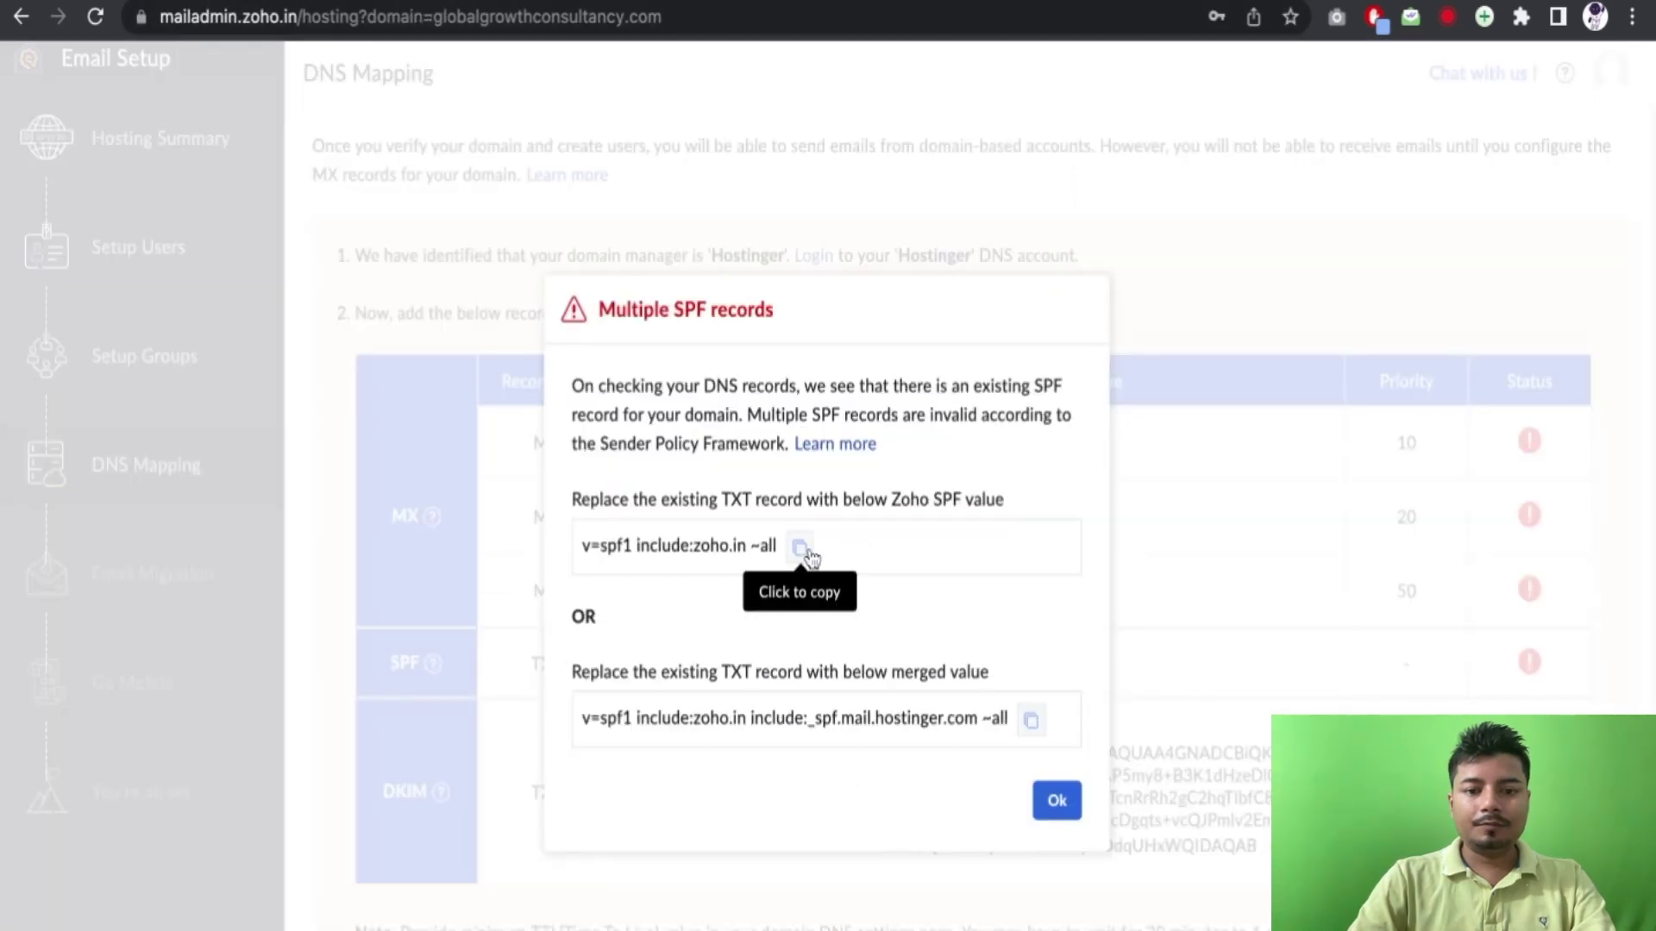
{"action": "left_click", "coordinate": [800, 548]}
{"action": "key", "text": "ctrl+shift+Tab"}
{"action": "left_click", "coordinate": [813, 326]}
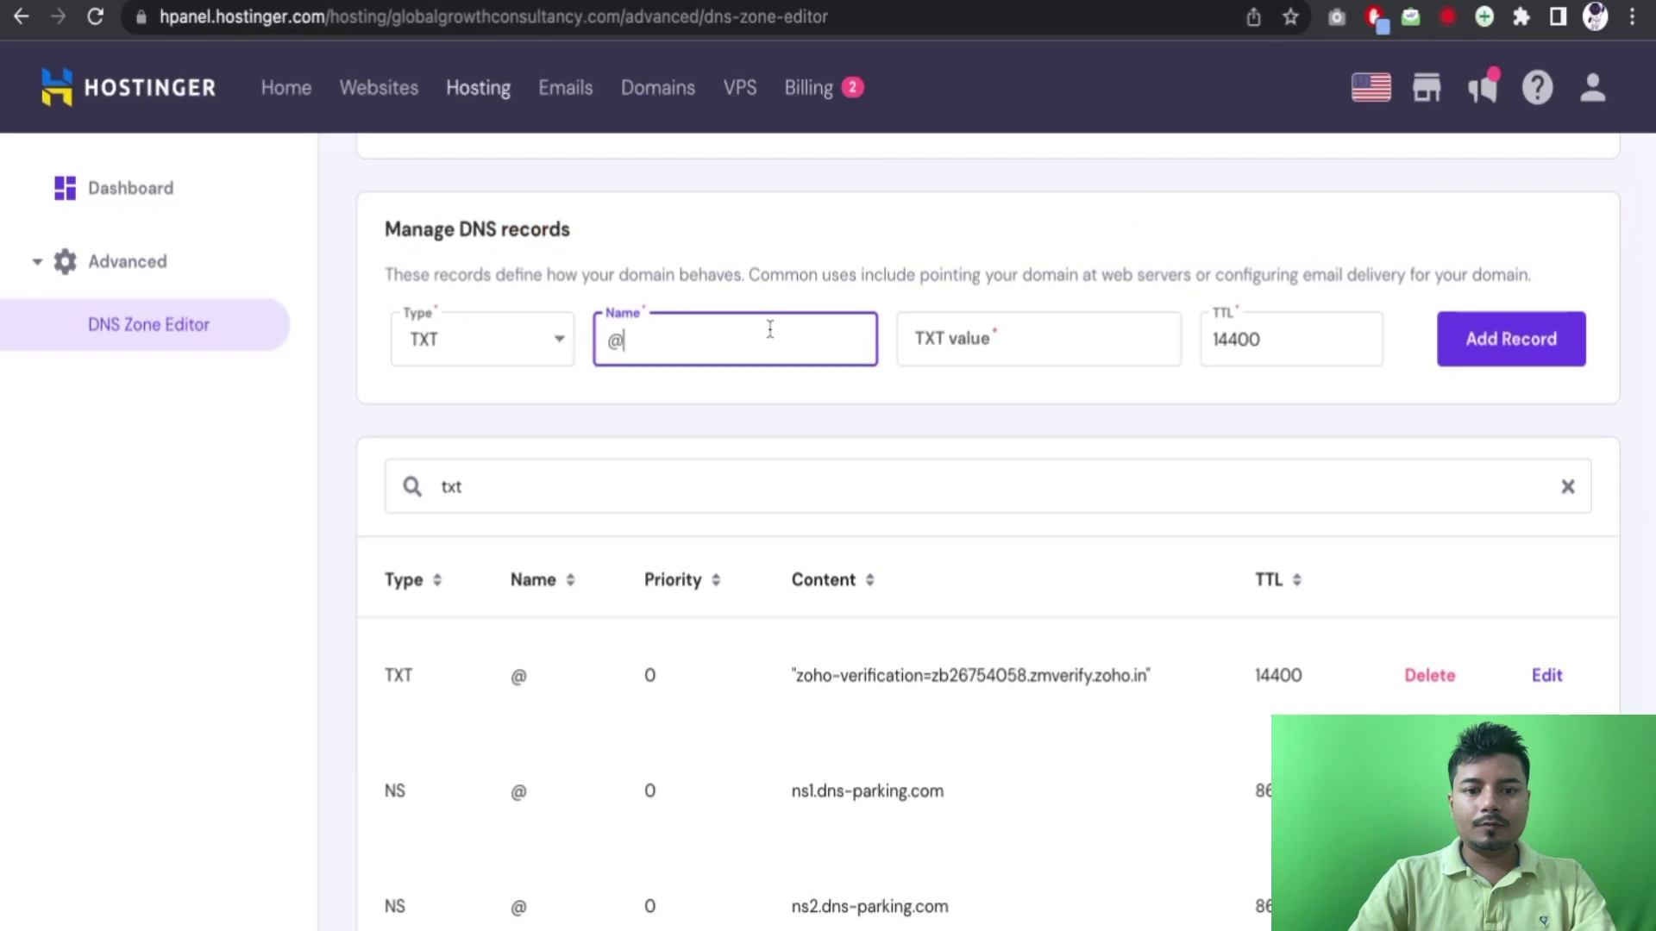
{"action": "left_click", "coordinate": [1020, 333]}
{"action": "key", "text": "ctrl+v"}
{"action": "key", "text": "ctrl+Tab"}
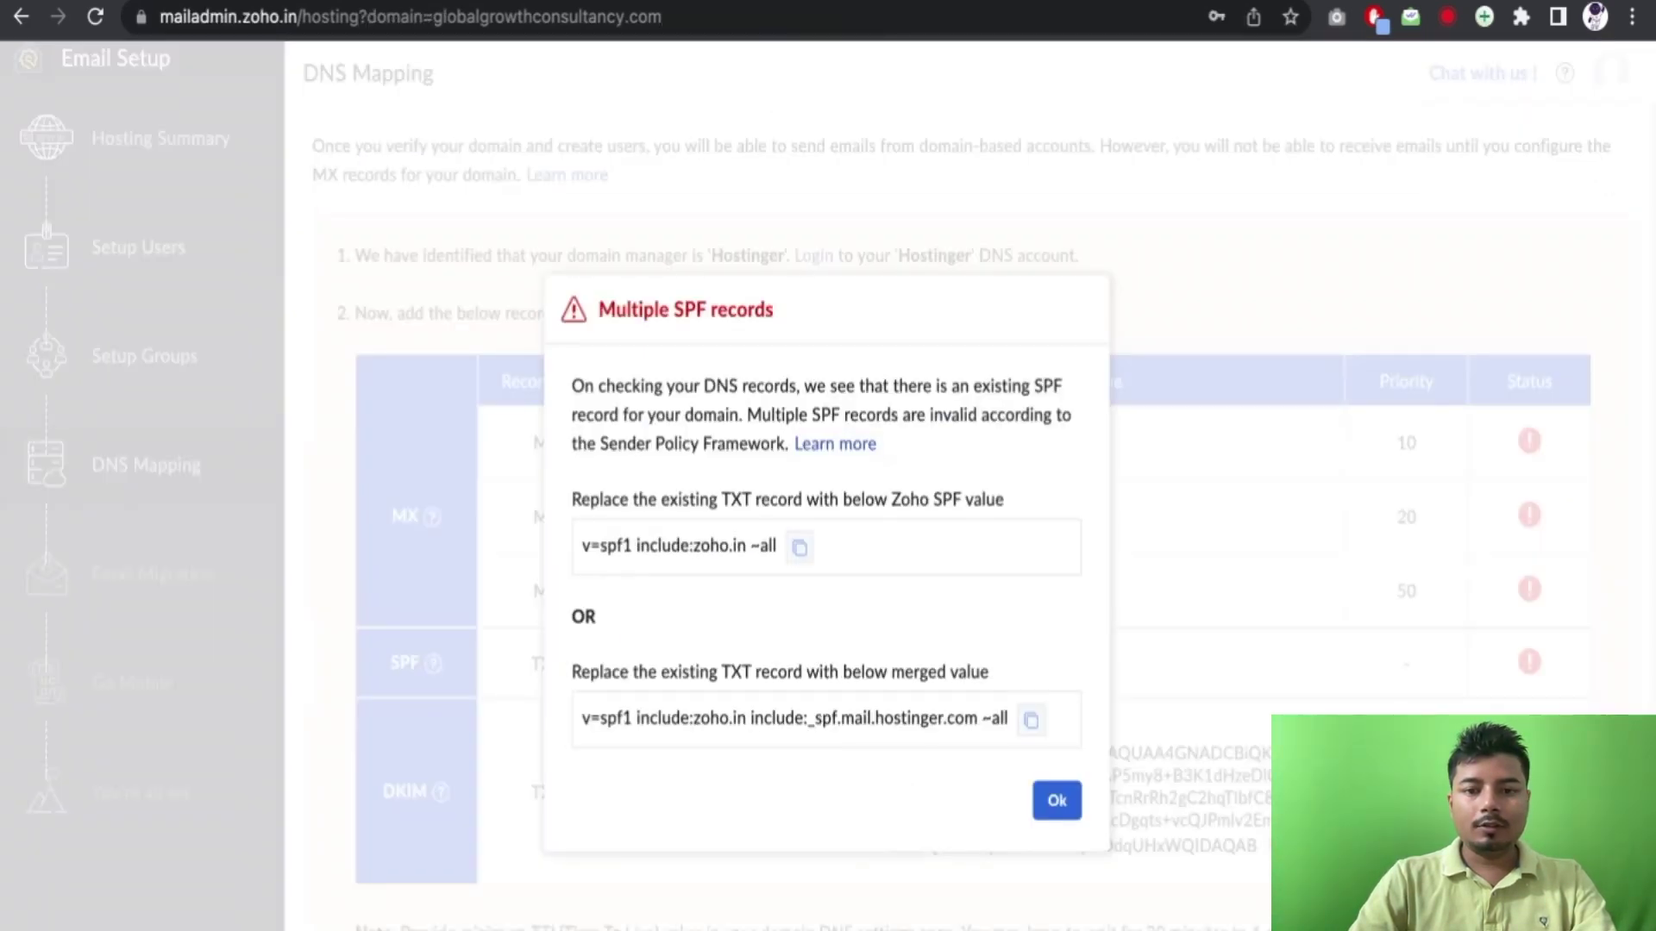
{"action": "key", "text": "ctrl+shift+Tab"}
Change the TTL to 3600, add the record, and dismiss Zoho's multiple-SPF warning
{"action": "left_click", "coordinate": [1278, 341]}
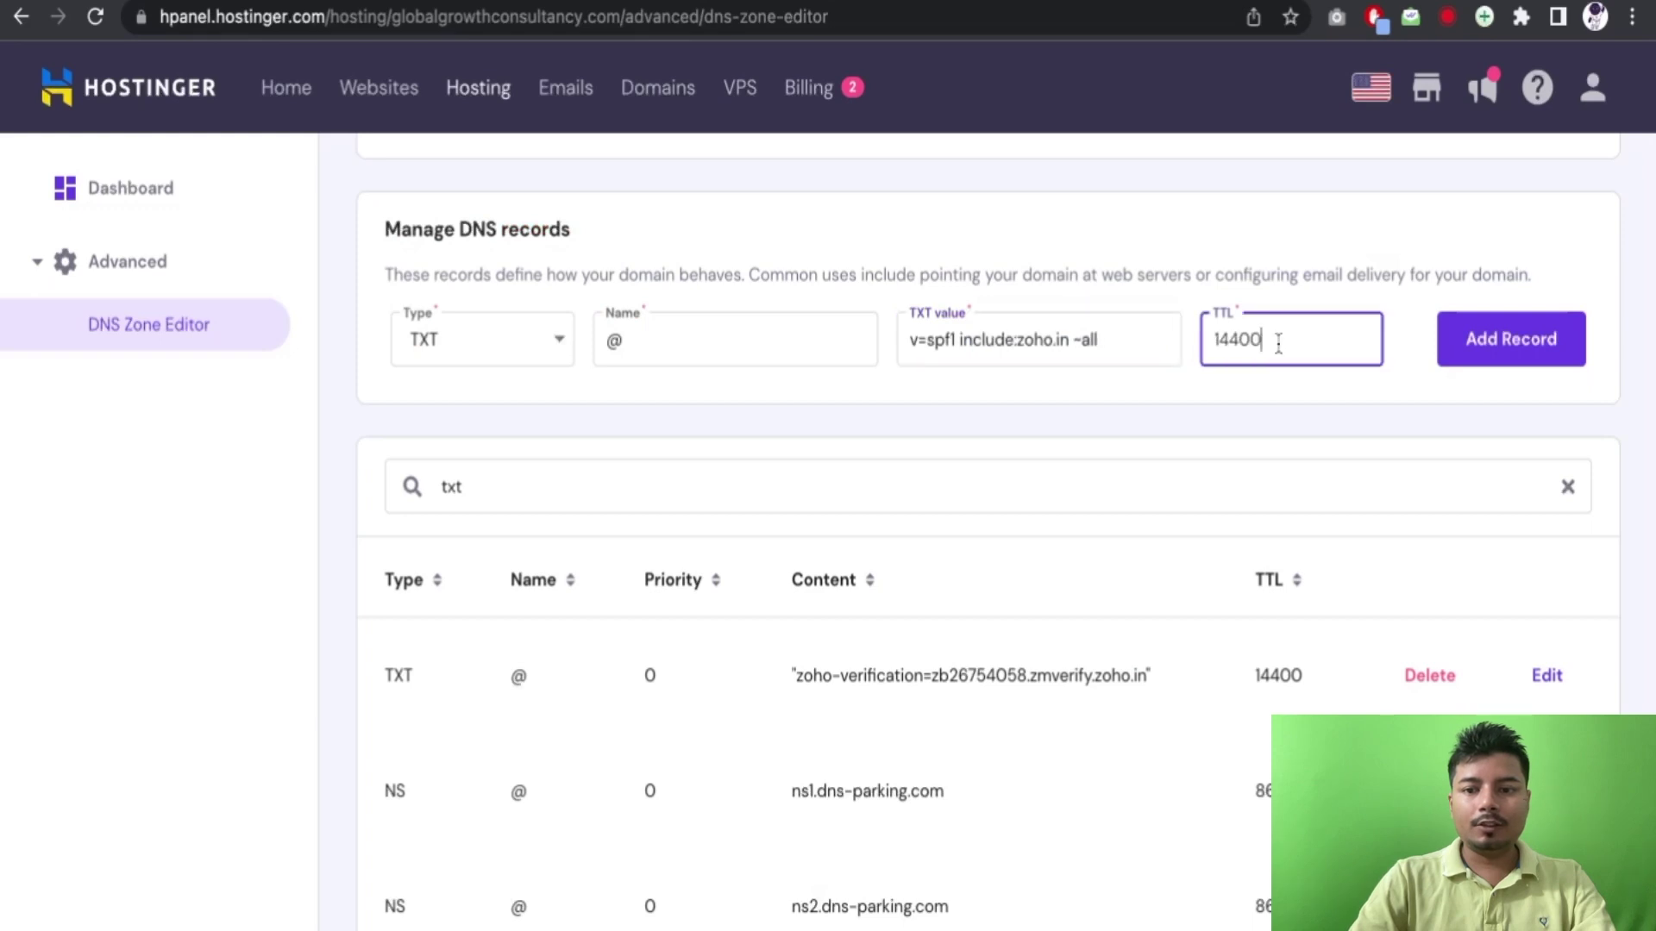
{"action": "key", "text": "BackSpace"}
{"action": "key", "text": "BackSpace"}
{"action": "key", "text": "BackSpace"}
{"action": "key", "text": "BackSpace"}
{"action": "key", "text": "BackSpace"}
{"action": "type", "text": "3600"}
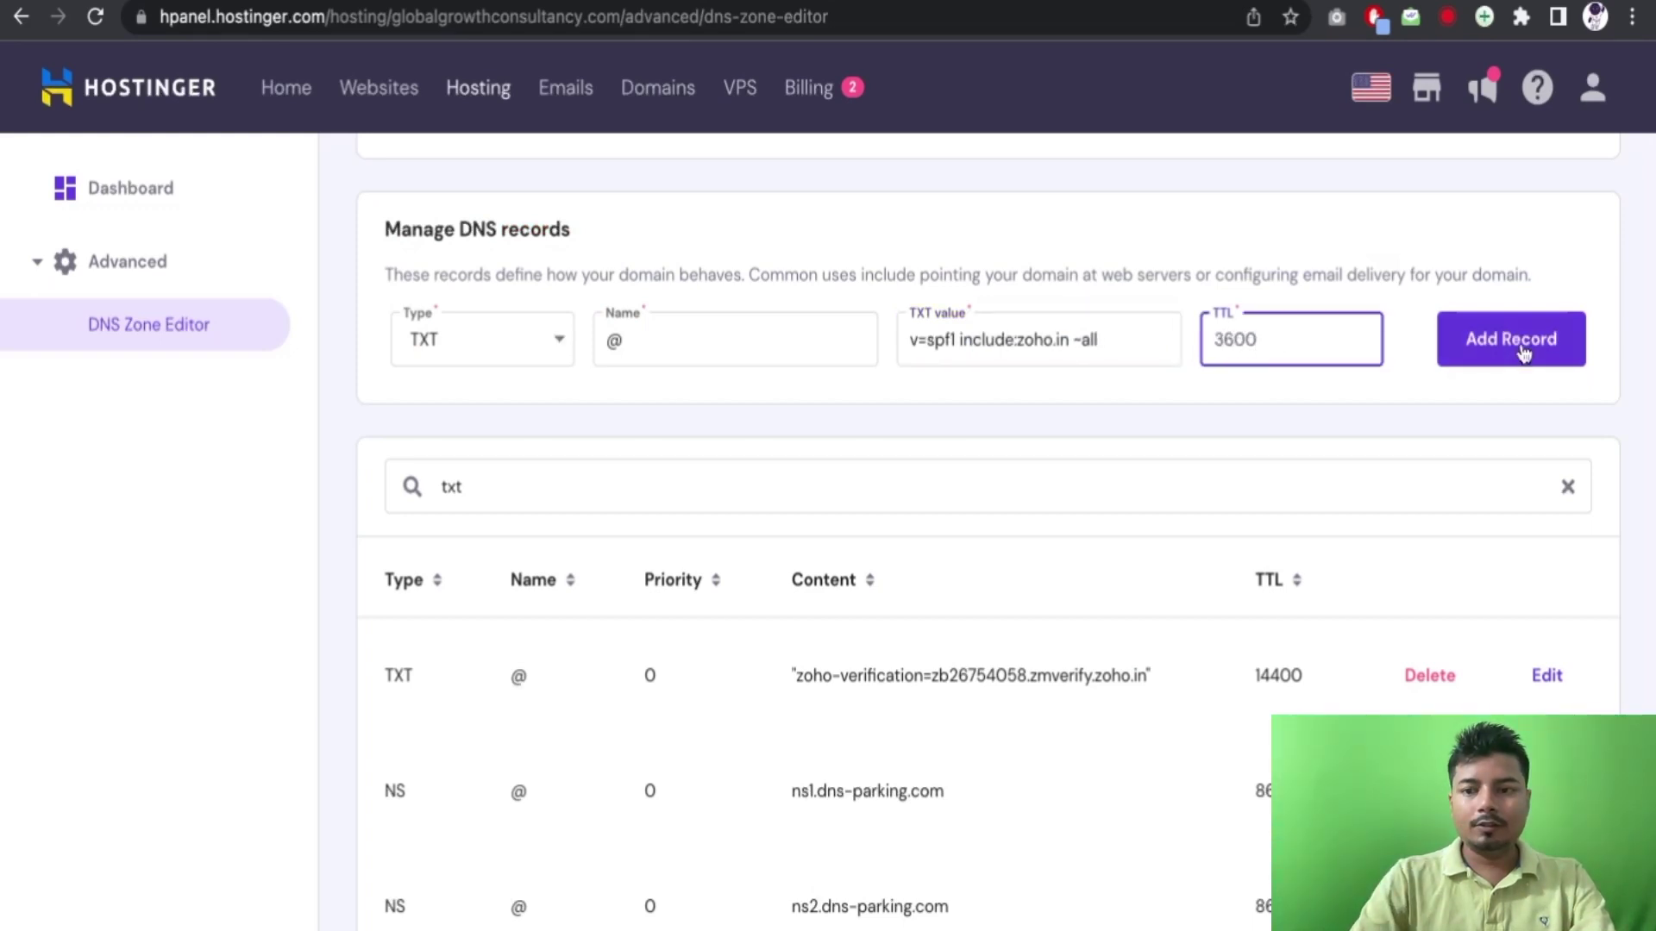
{"action": "left_click", "coordinate": [1518, 352]}
{"action": "key", "text": "ctrl+Tab"}
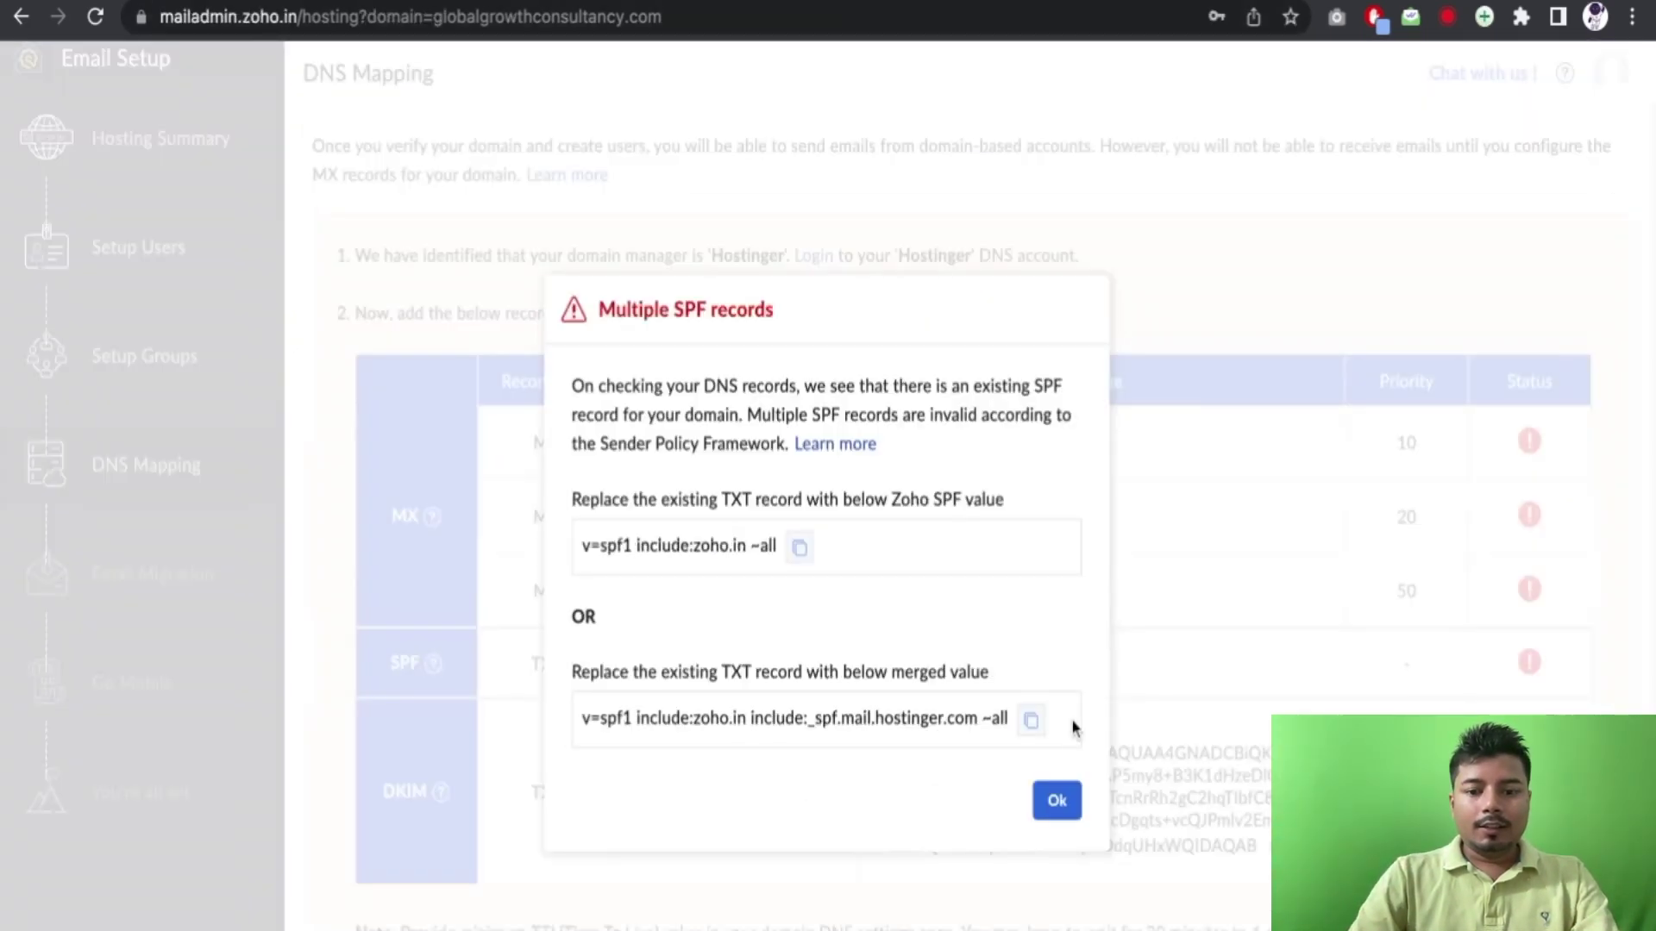
{"action": "left_click", "coordinate": [1056, 801]}
{"action": "scroll", "coordinate": [1073, 842], "scroll_direction": "down", "scroll_amount": 3}
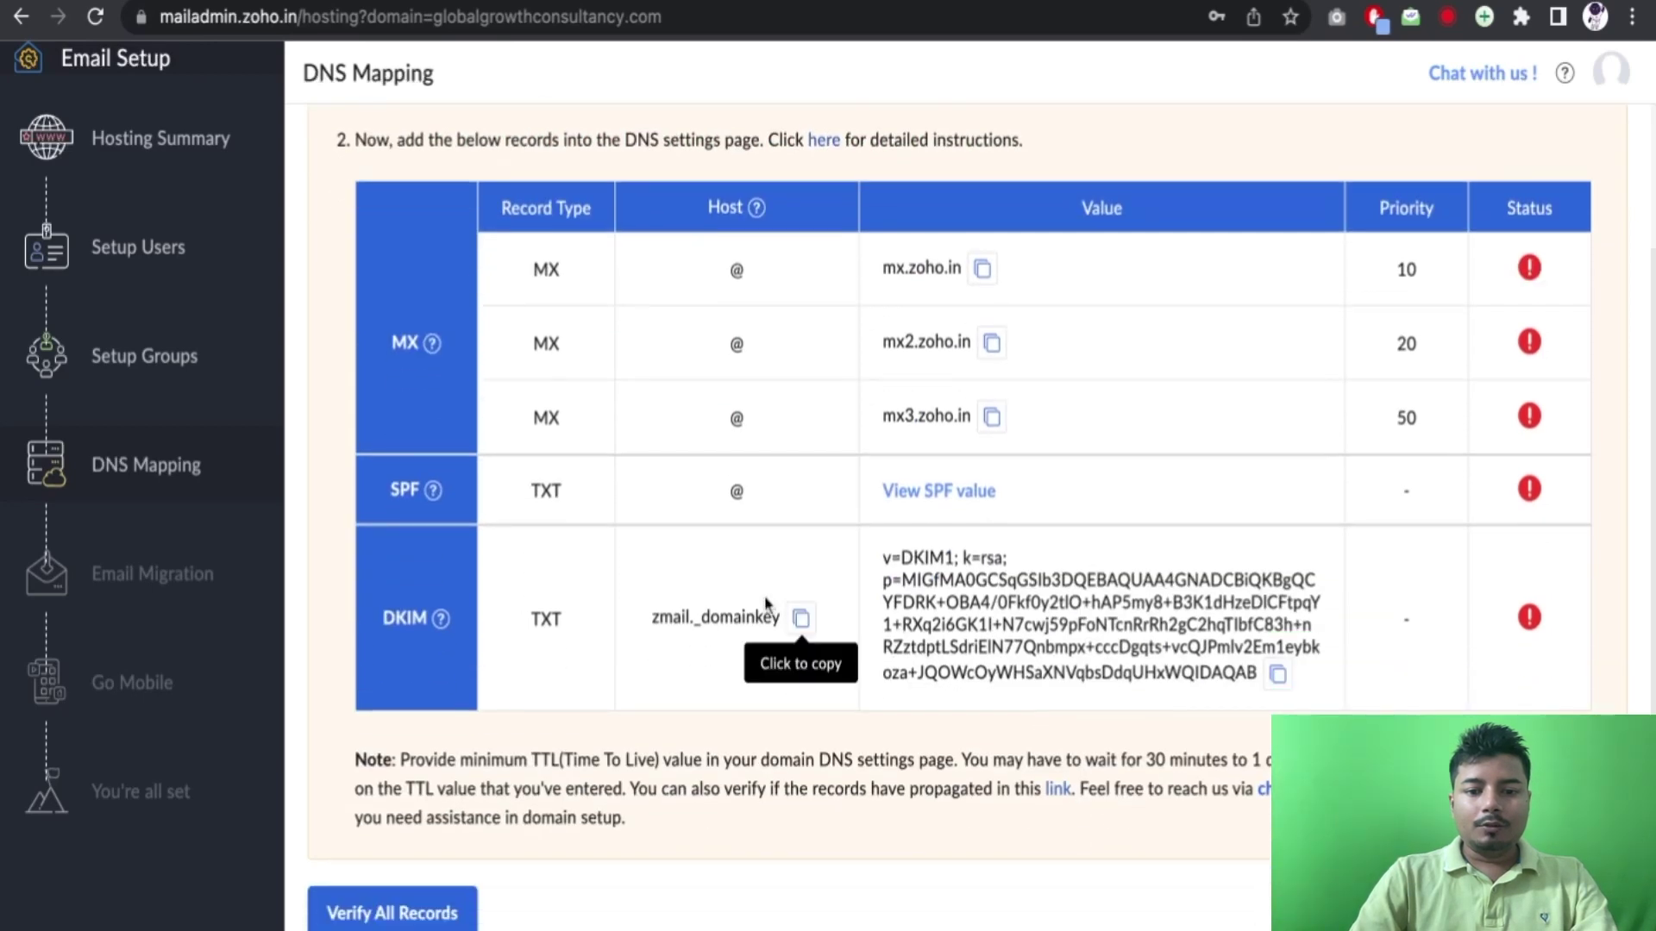
Create a new TXT record in Hostinger holding Zoho's DKIM key
{"action": "left_click", "coordinate": [1279, 676]}
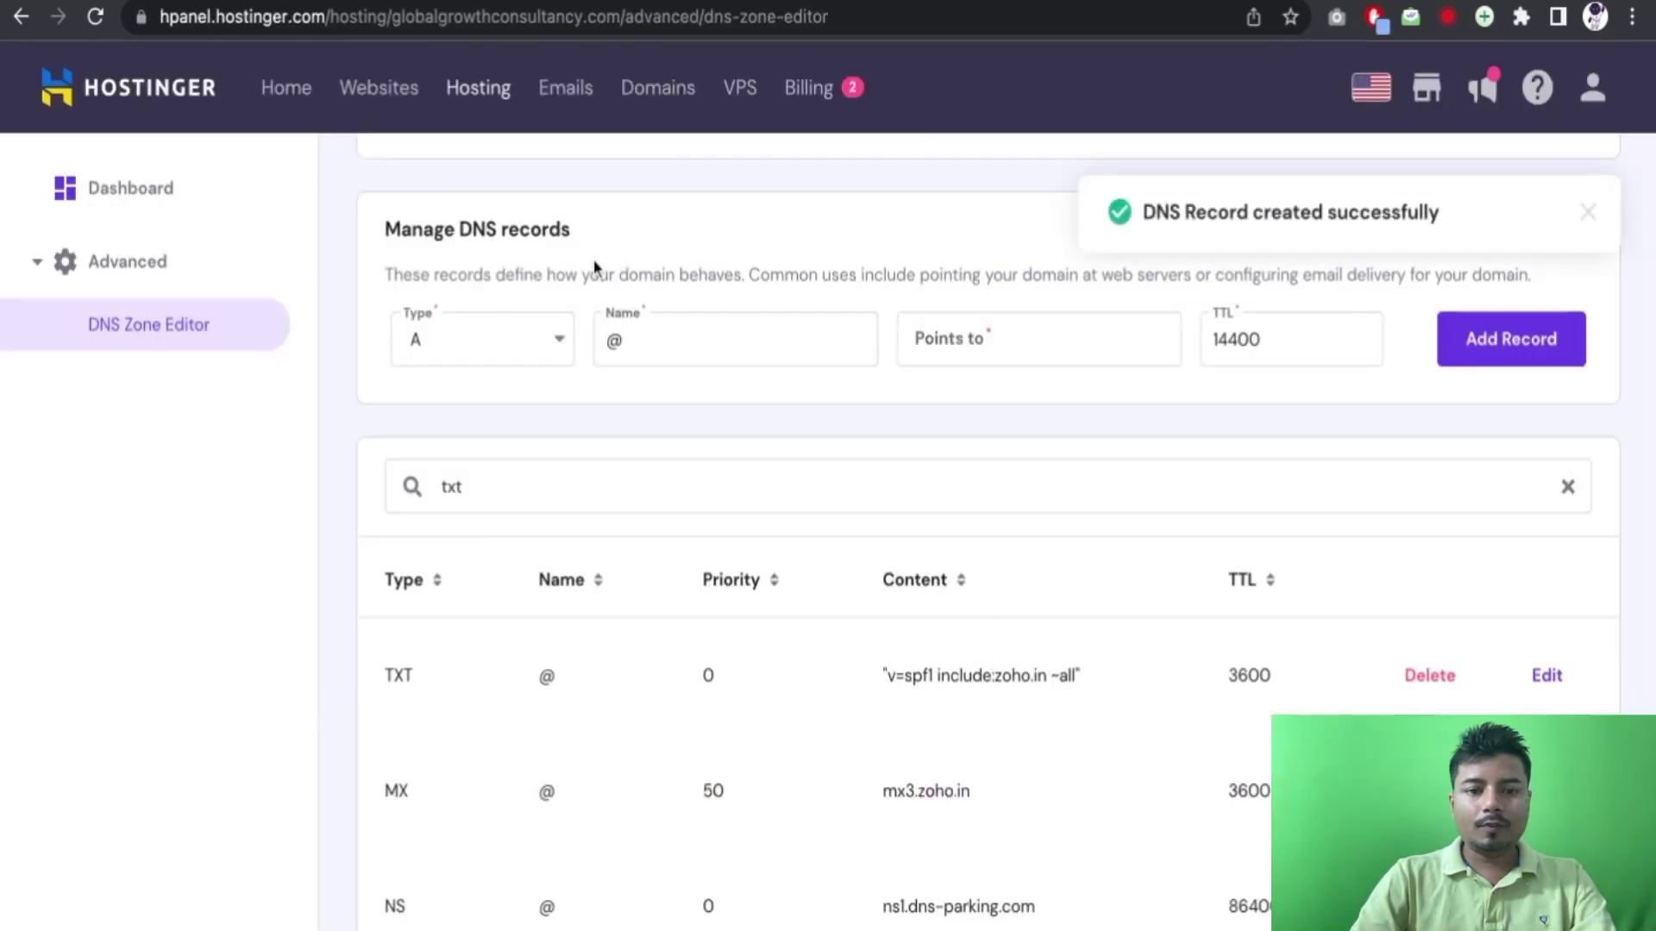
{"action": "left_click", "coordinate": [480, 338]}
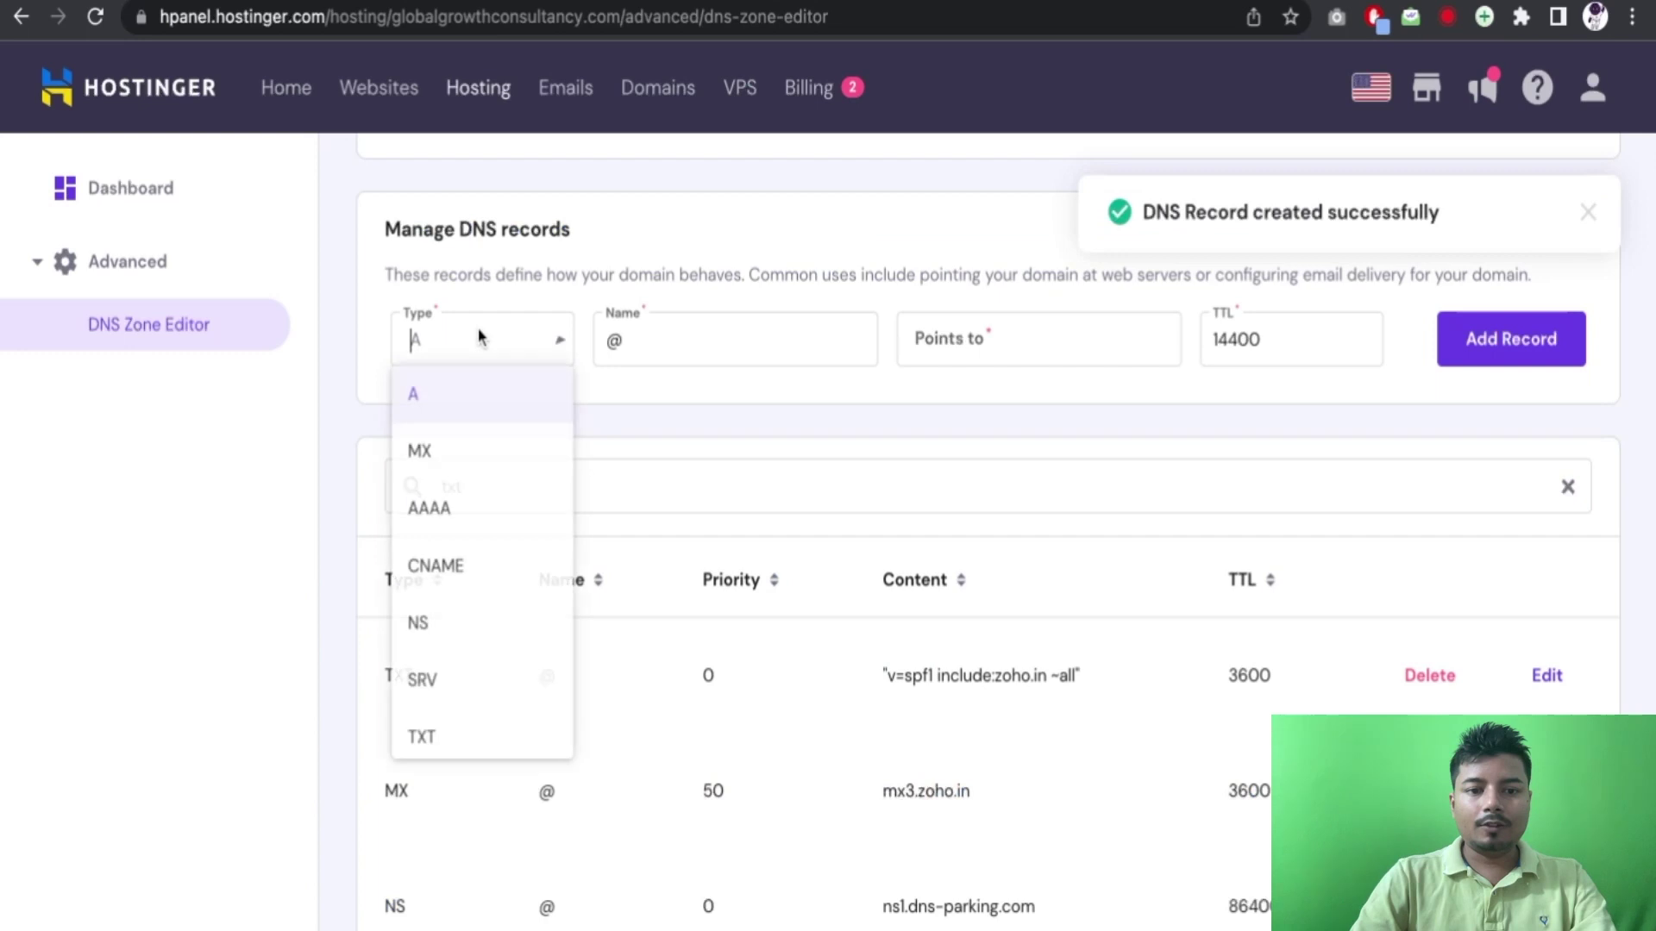
{"action": "left_click", "coordinate": [449, 737]}
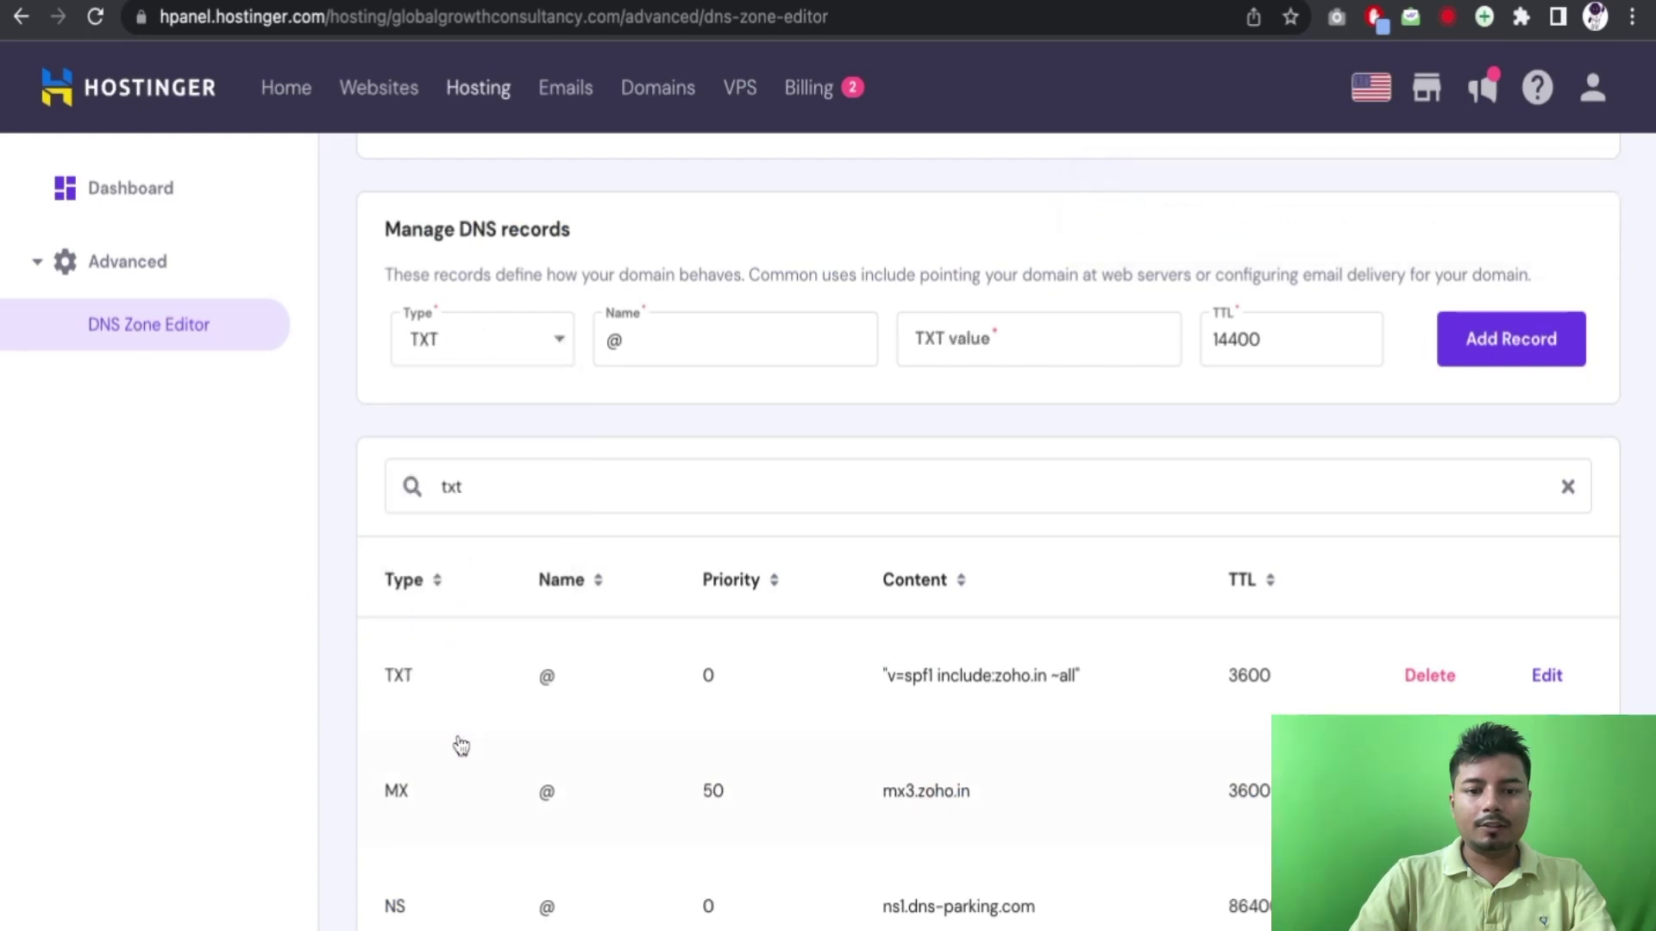
{"action": "left_click", "coordinate": [1039, 338]}
{"action": "key", "text": "super+v"}
Set the DKIM record's TTL to 3600, save it, and start Zoho's Verify All Records check
{"action": "double_click", "coordinate": [1236, 339]}
{"action": "key", "text": "BackSpace"}
{"action": "type", "text": "3600"}
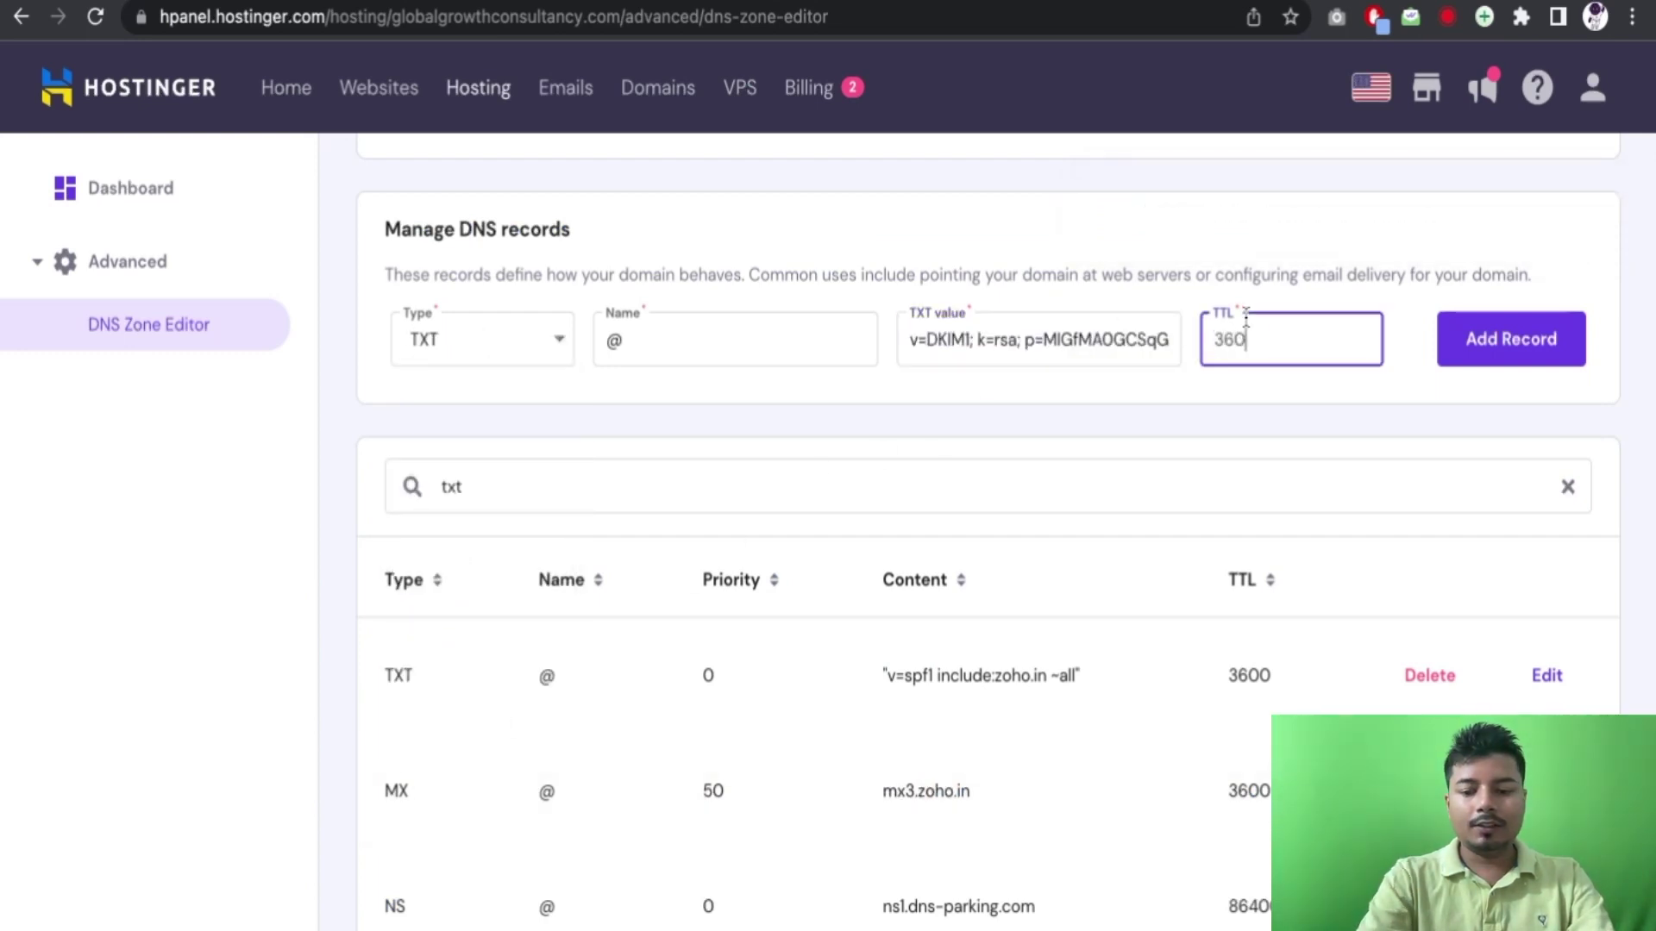
{"action": "left_click", "coordinate": [833, 5]}
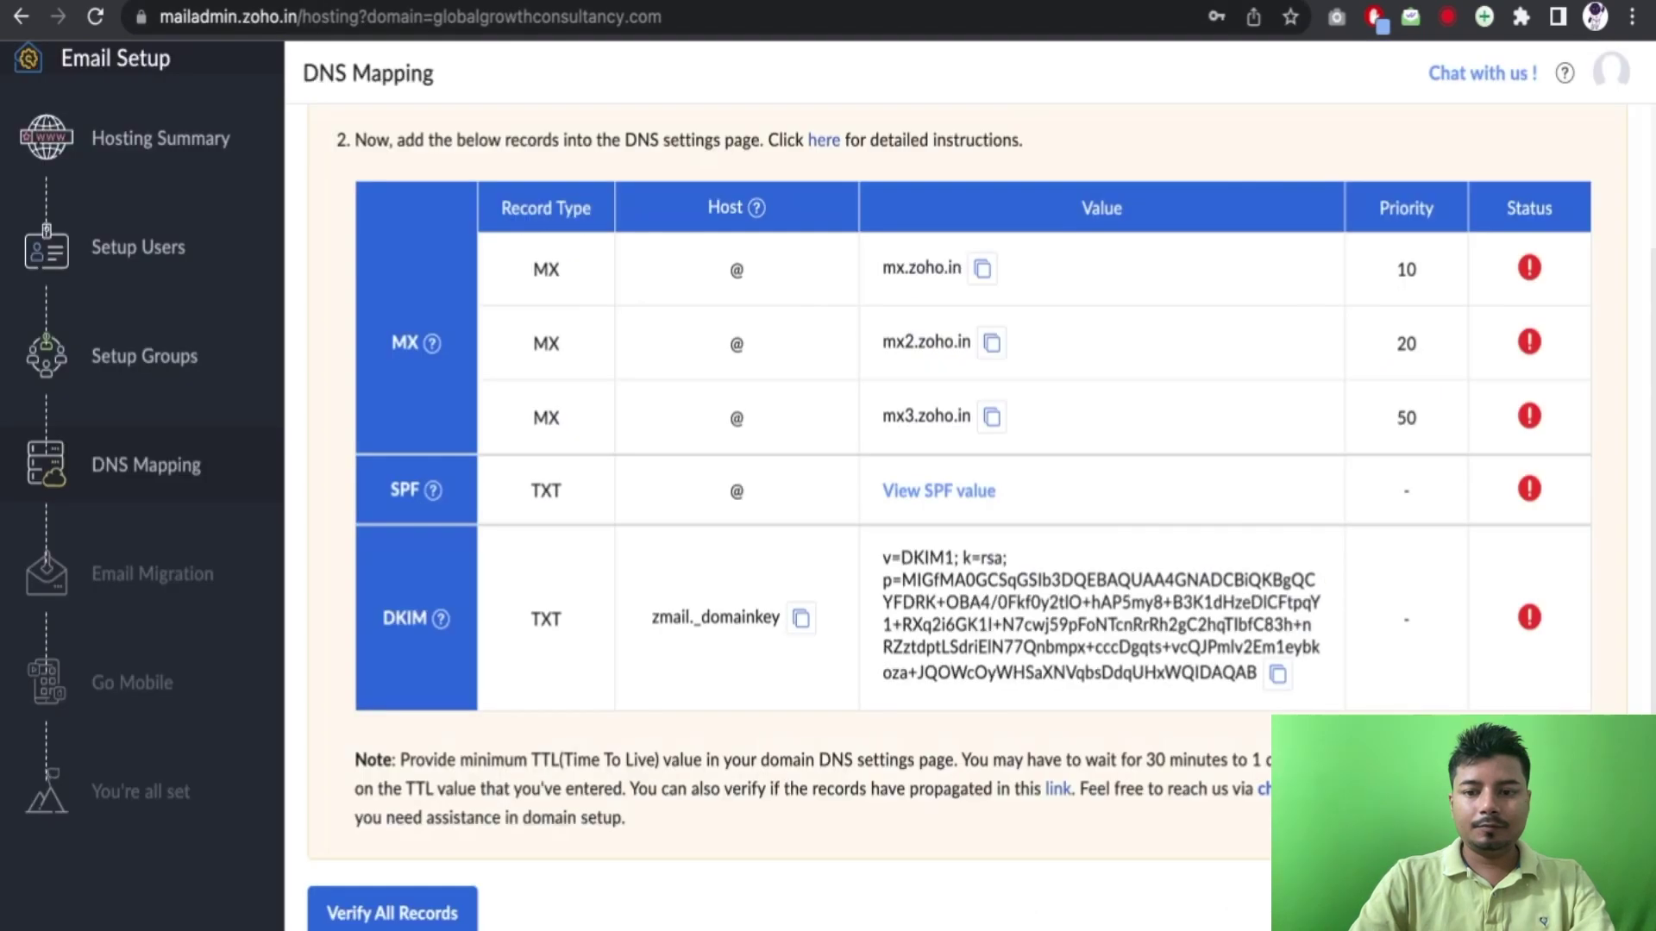
{"action": "left_click", "coordinate": [847, 3]}
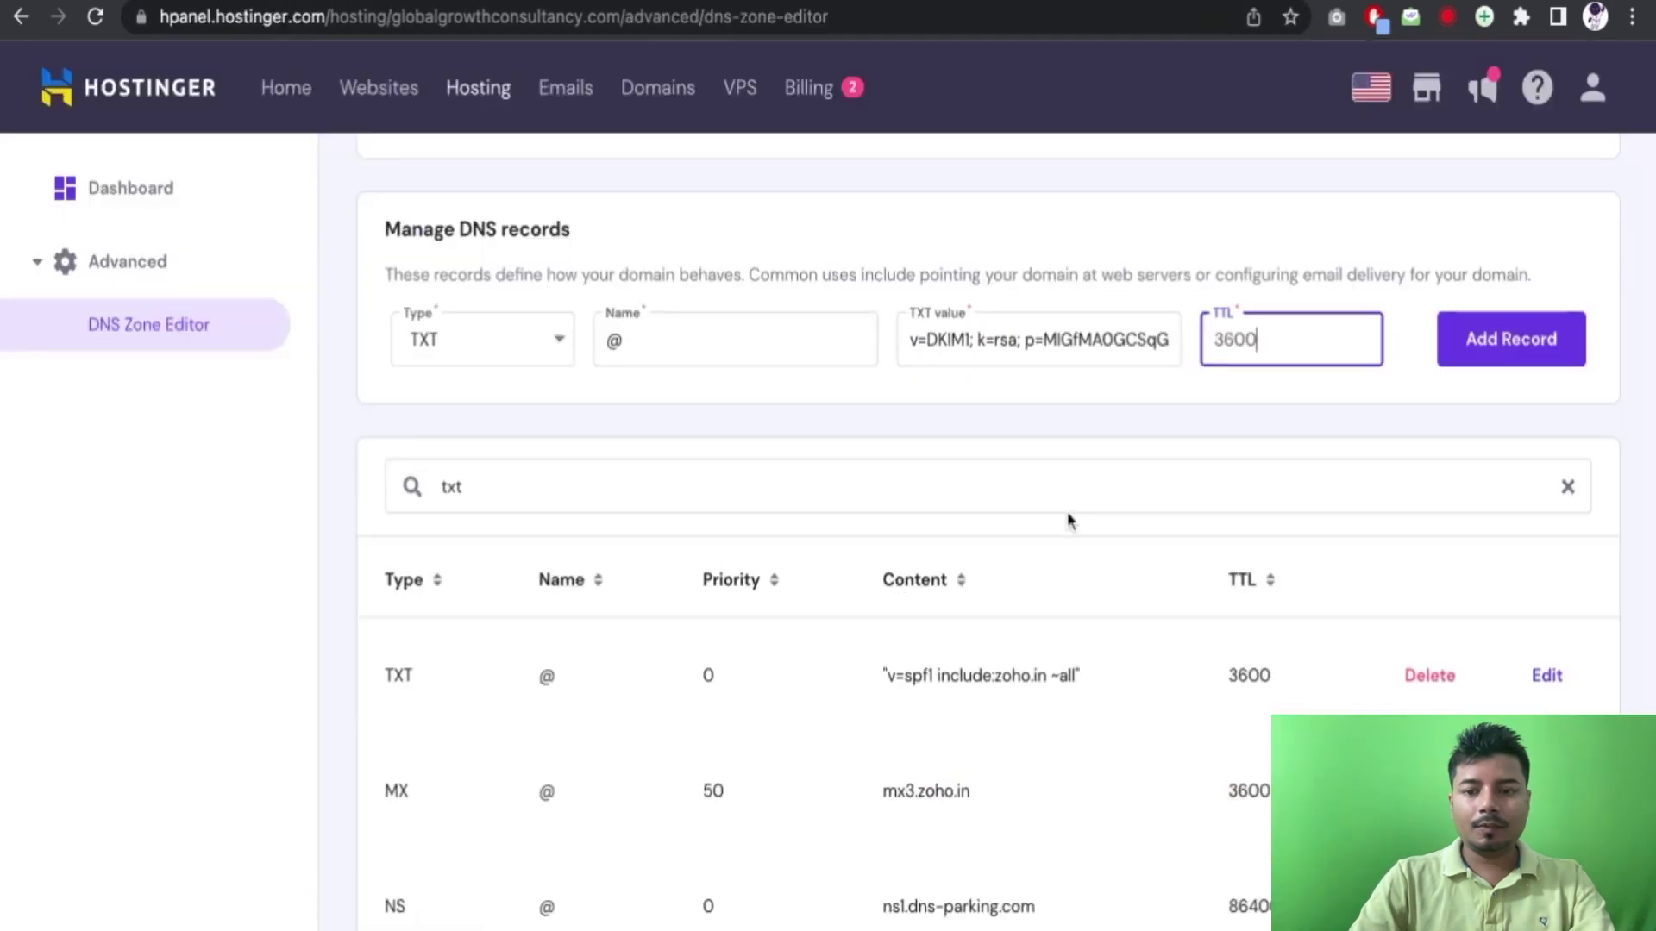
{"action": "left_click", "coordinate": [1509, 341]}
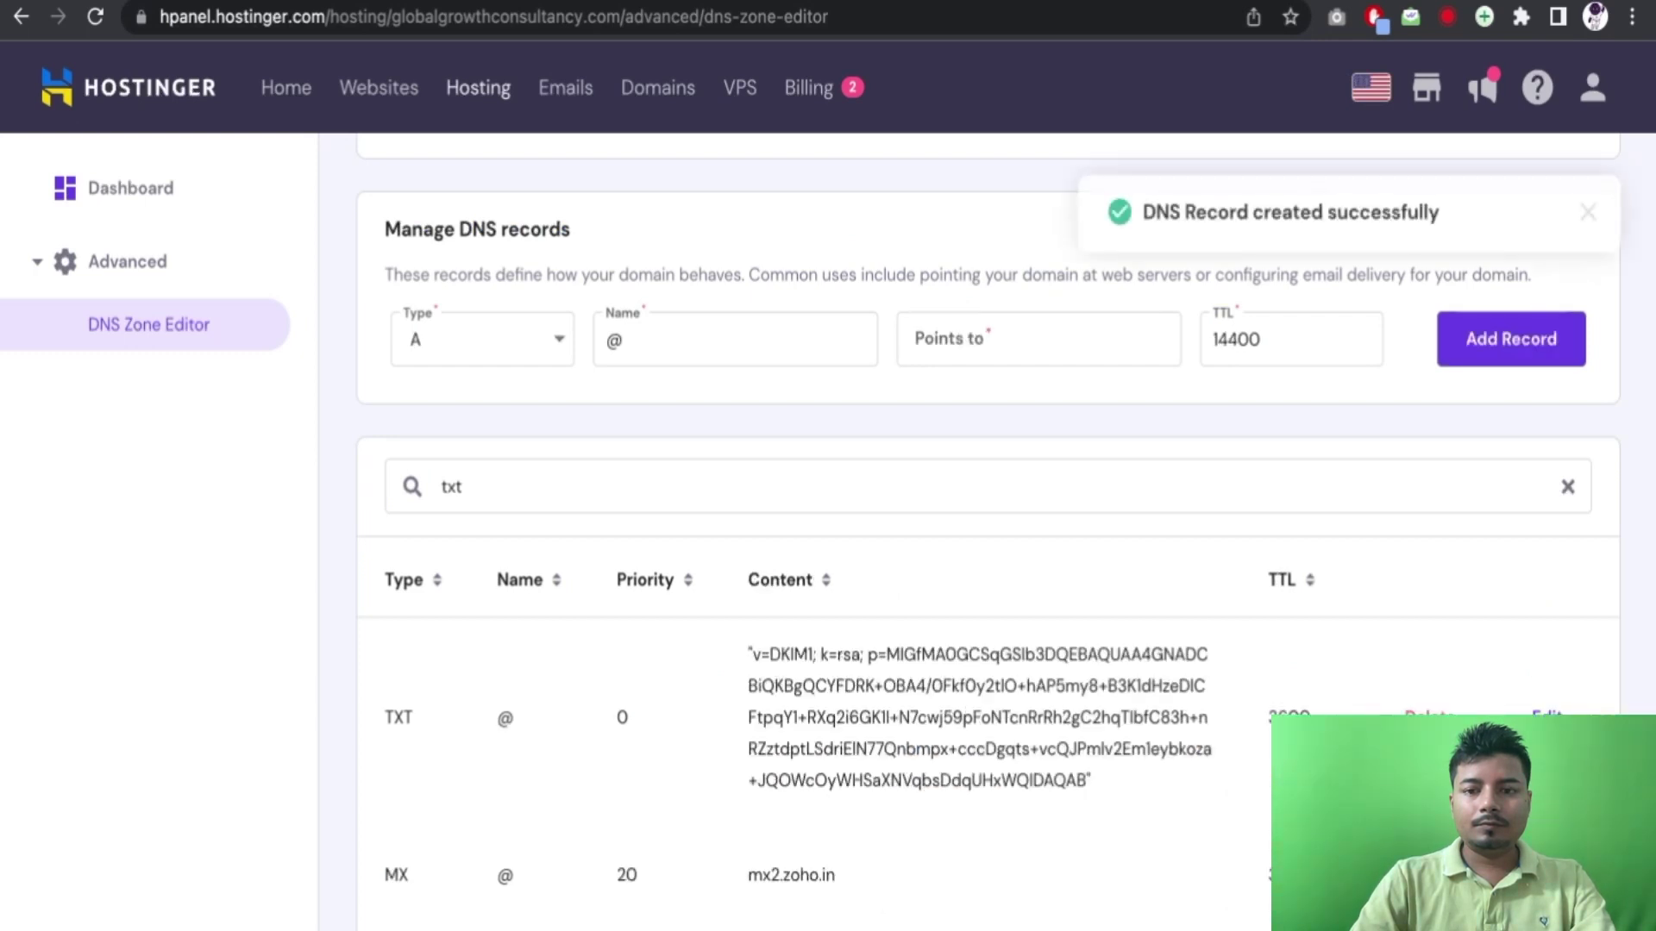
{"action": "left_click", "coordinate": [1056, 4]}
{"action": "left_click", "coordinate": [436, 919]}
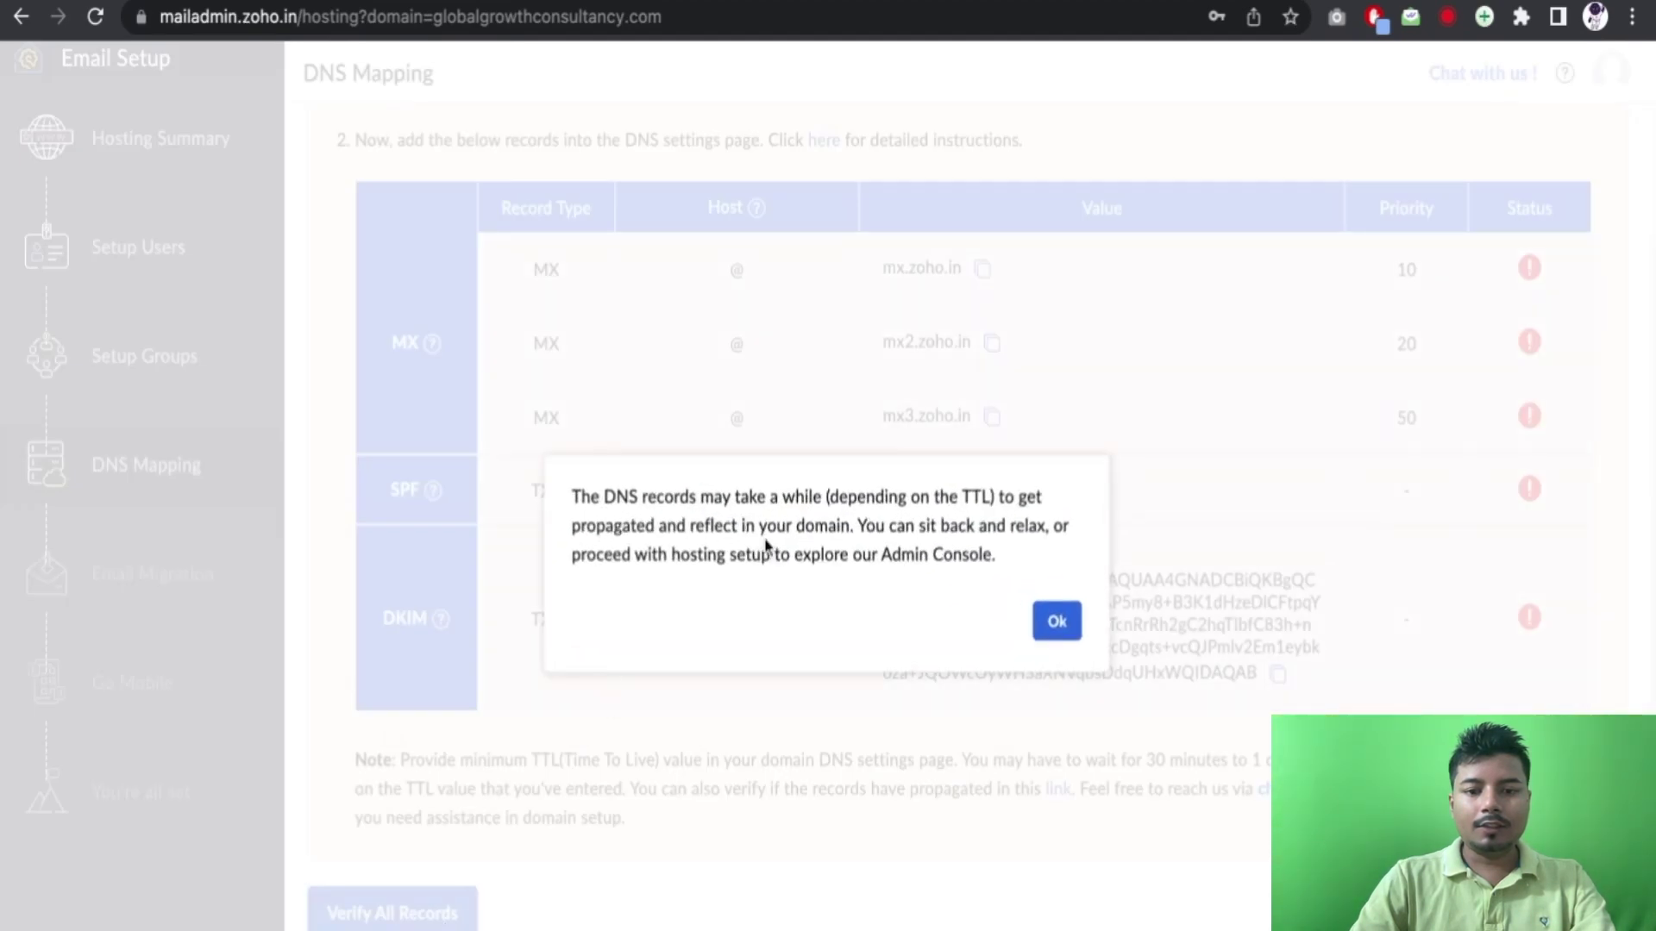
Acknowledge the DNS propagation notice, skip email migration, and close the Zoho Mail welcome dialog
{"action": "left_click", "coordinate": [1064, 626]}
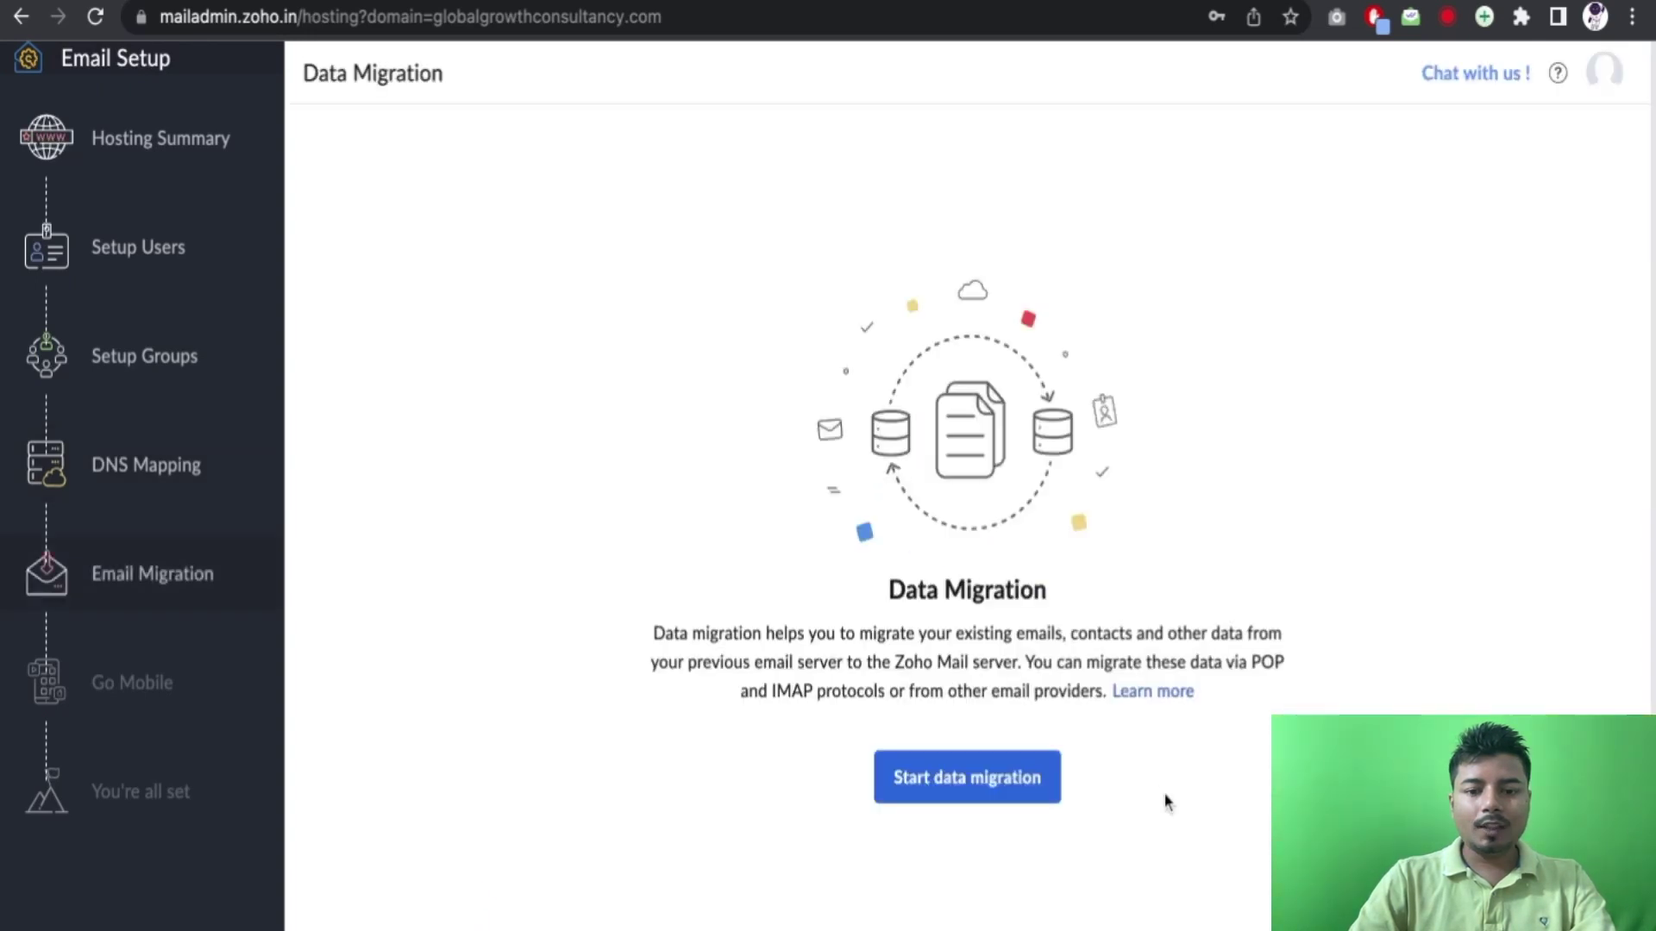
{"action": "left_click", "coordinate": [967, 777]}
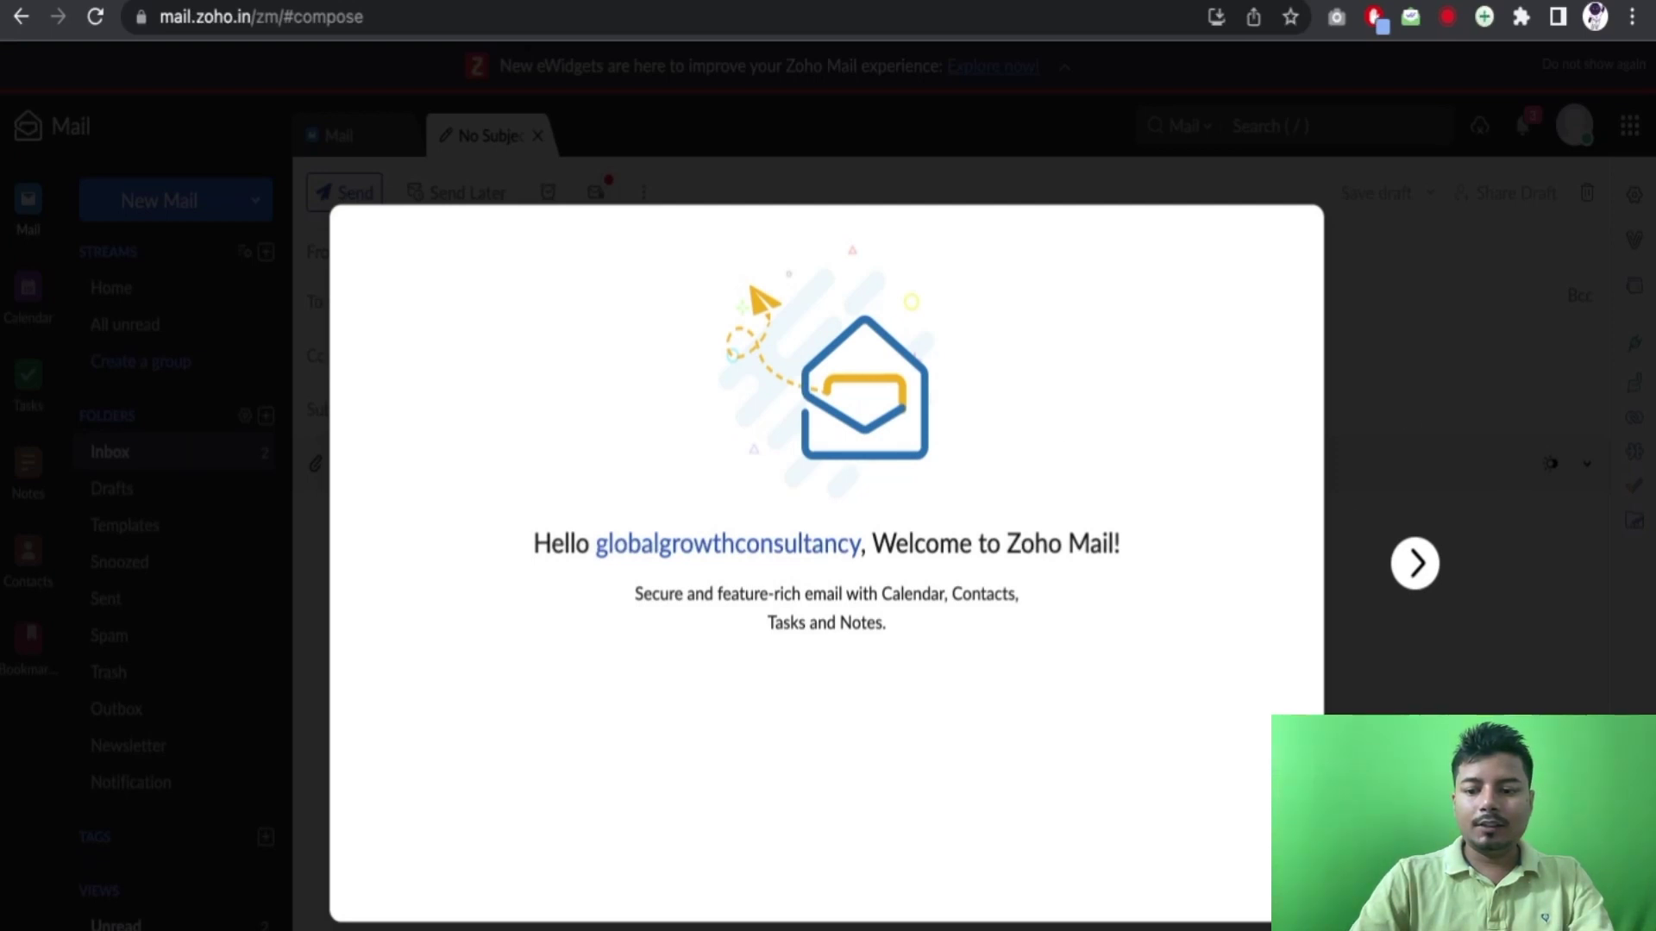
{"action": "key", "text": "Escape"}
Send a message with subject 'Test Email' to the external Gmail recipient's address
{"action": "left_click", "coordinate": [384, 303]}
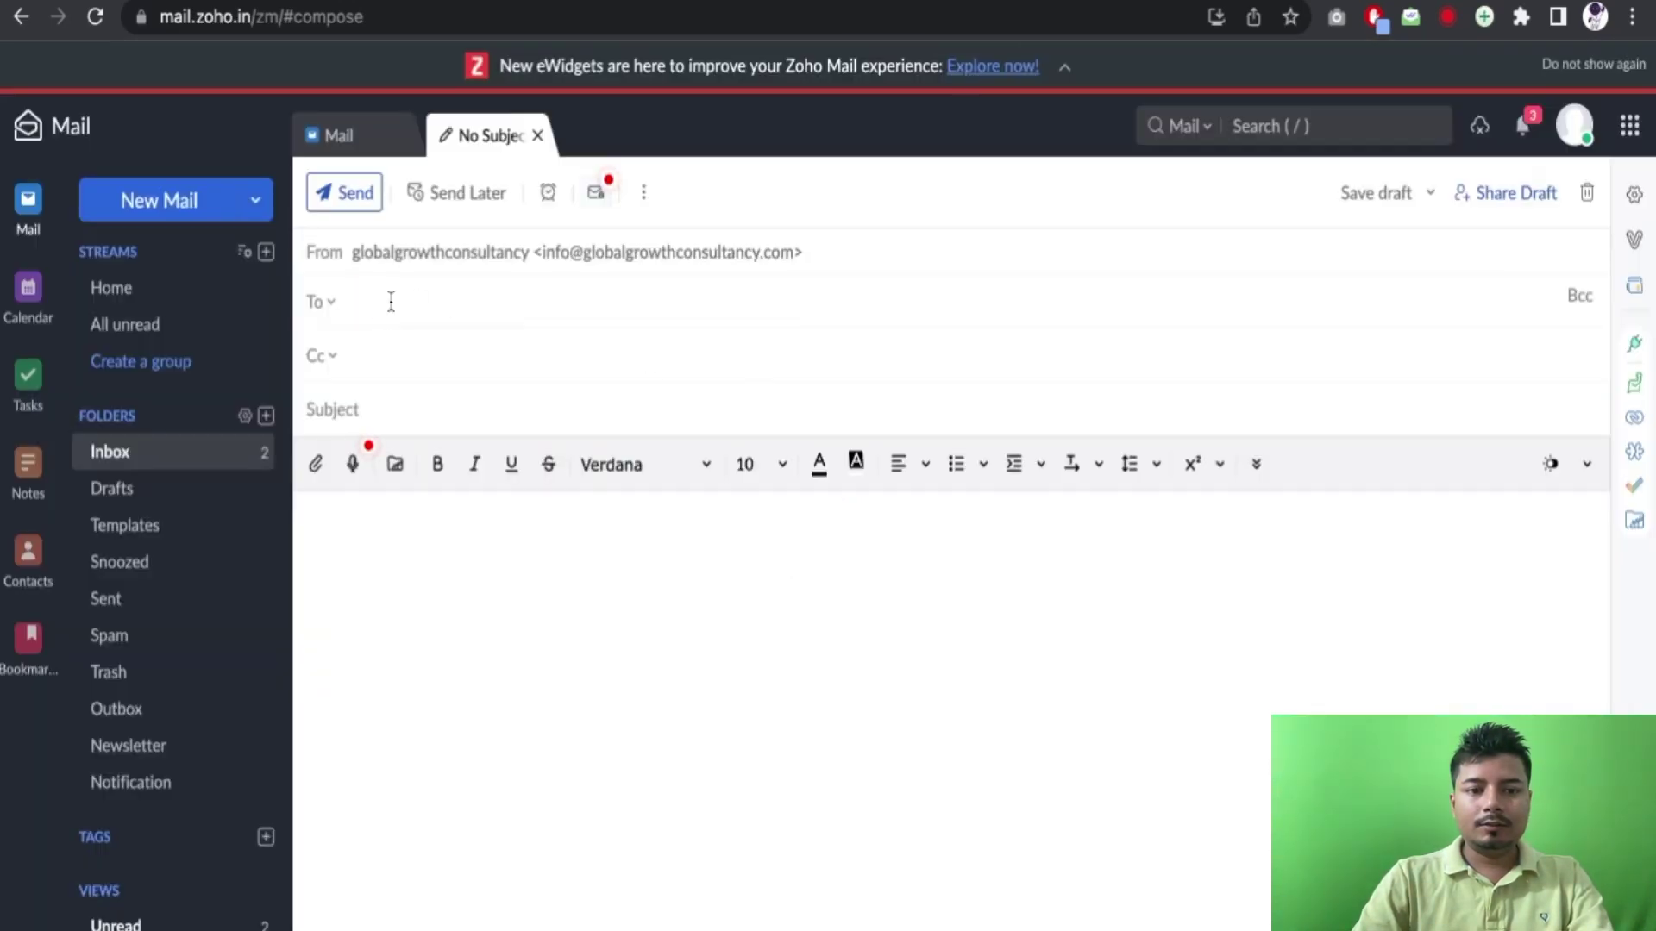
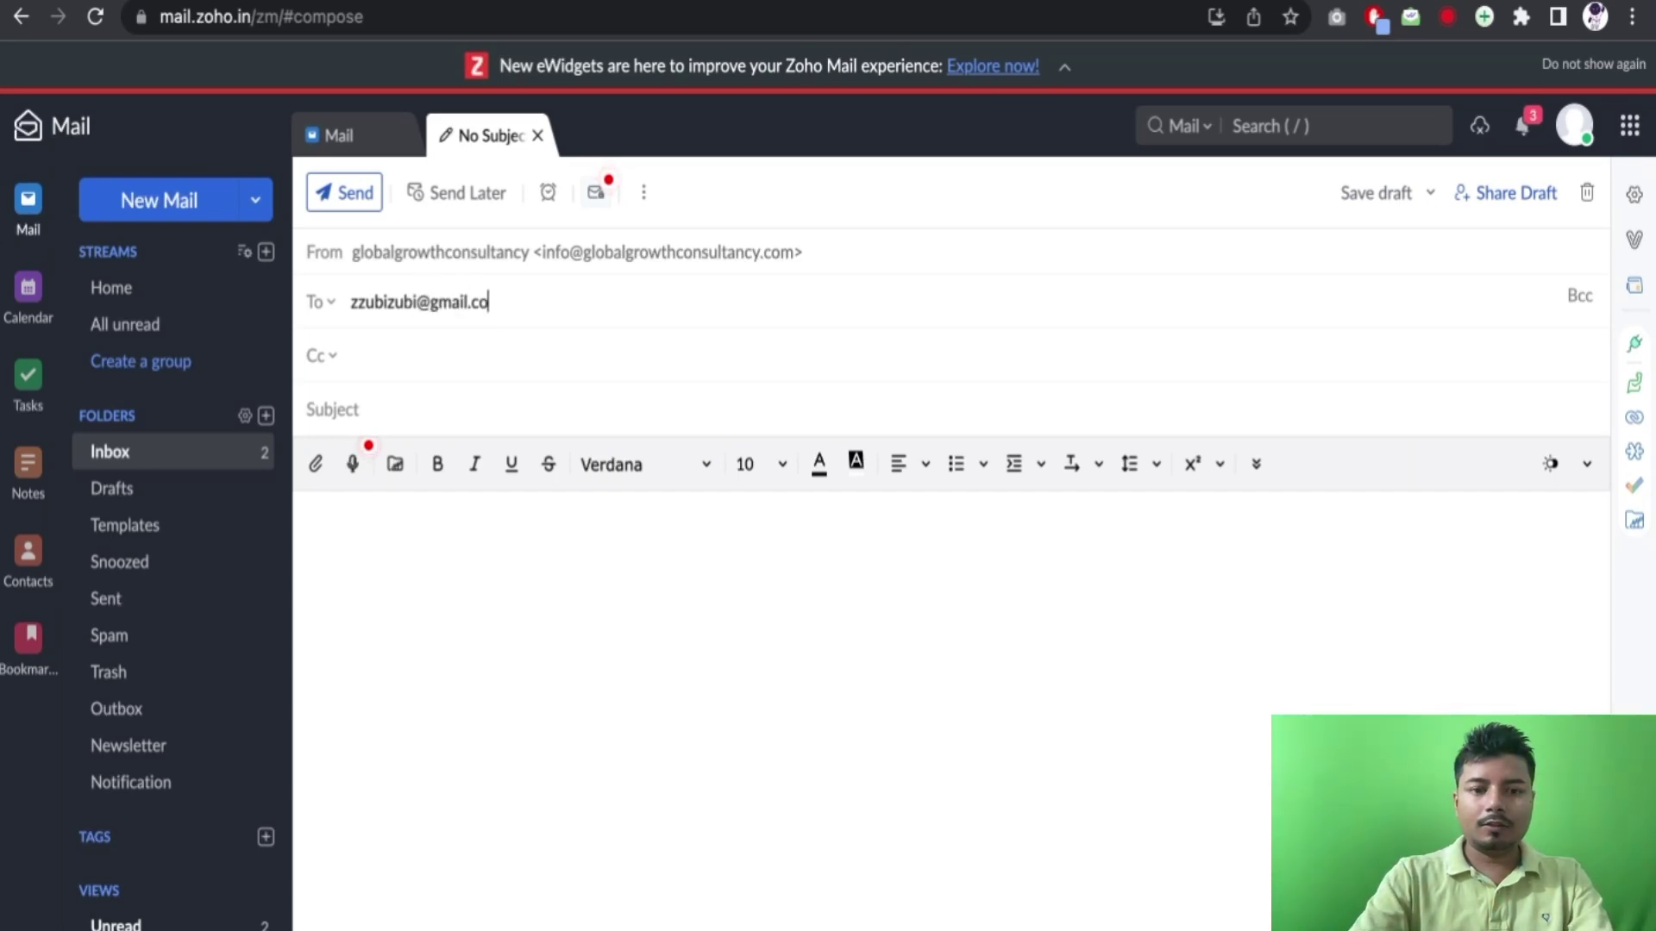
{"action": "left_click", "coordinate": [373, 405]}
{"action": "type", "text": "Test"}
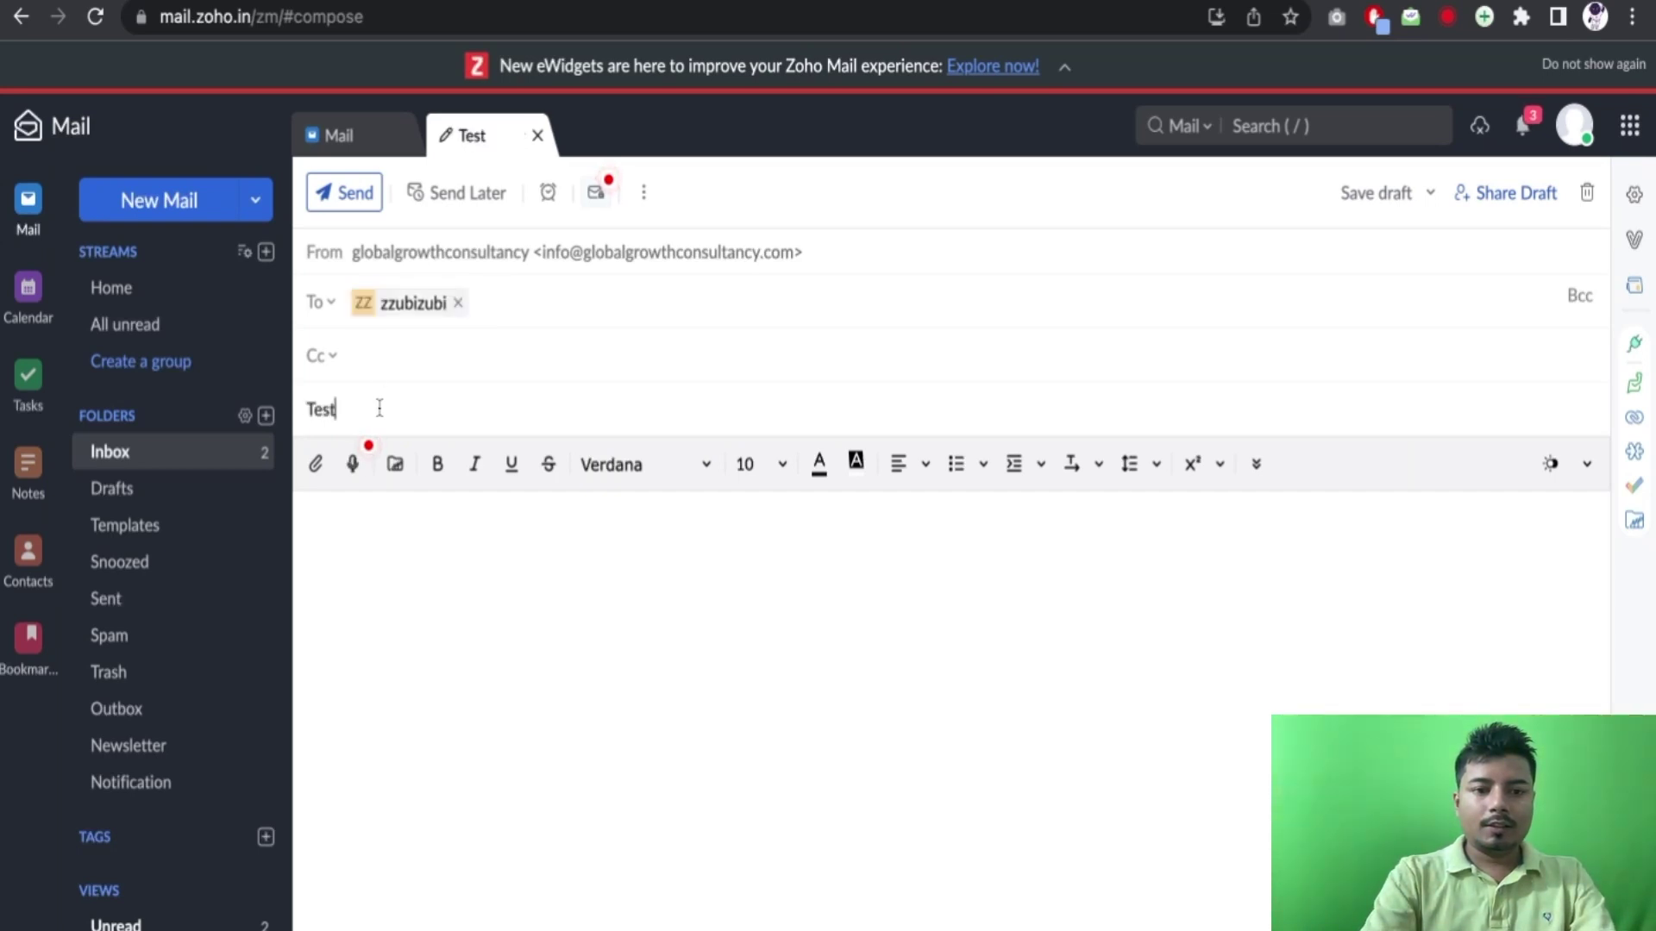
{"action": "type", "text": " Email"}
{"action": "left_click", "coordinate": [393, 567]}
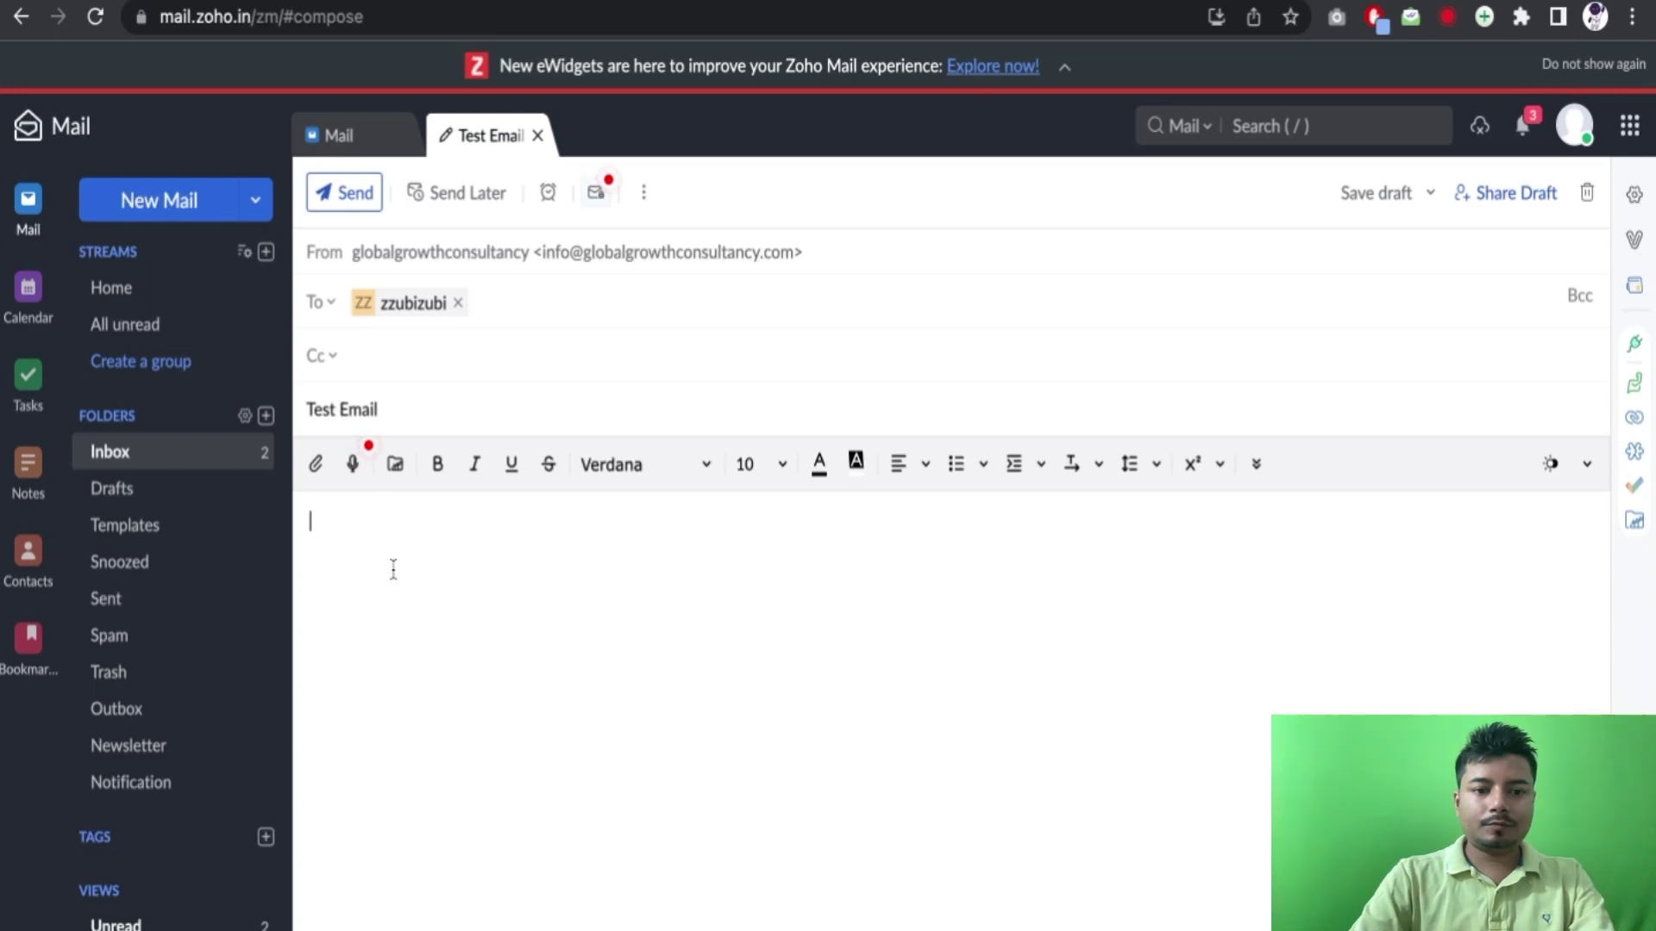
{"action": "type", "text": "Test Email"}
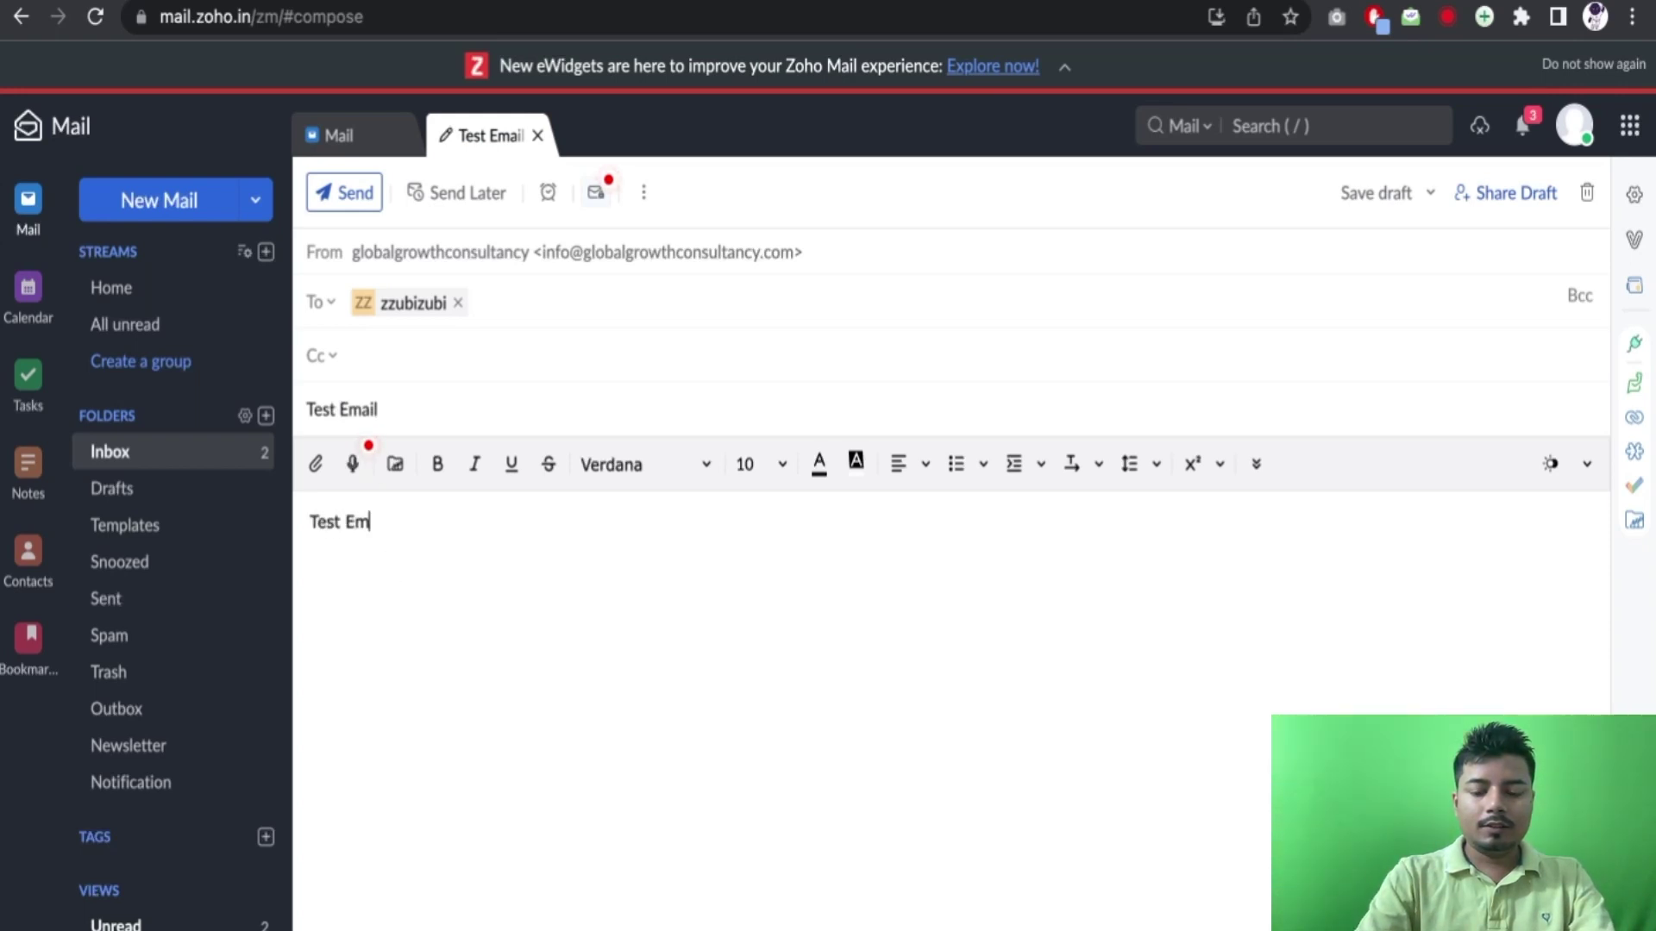
{"action": "left_click", "coordinate": [344, 192]}
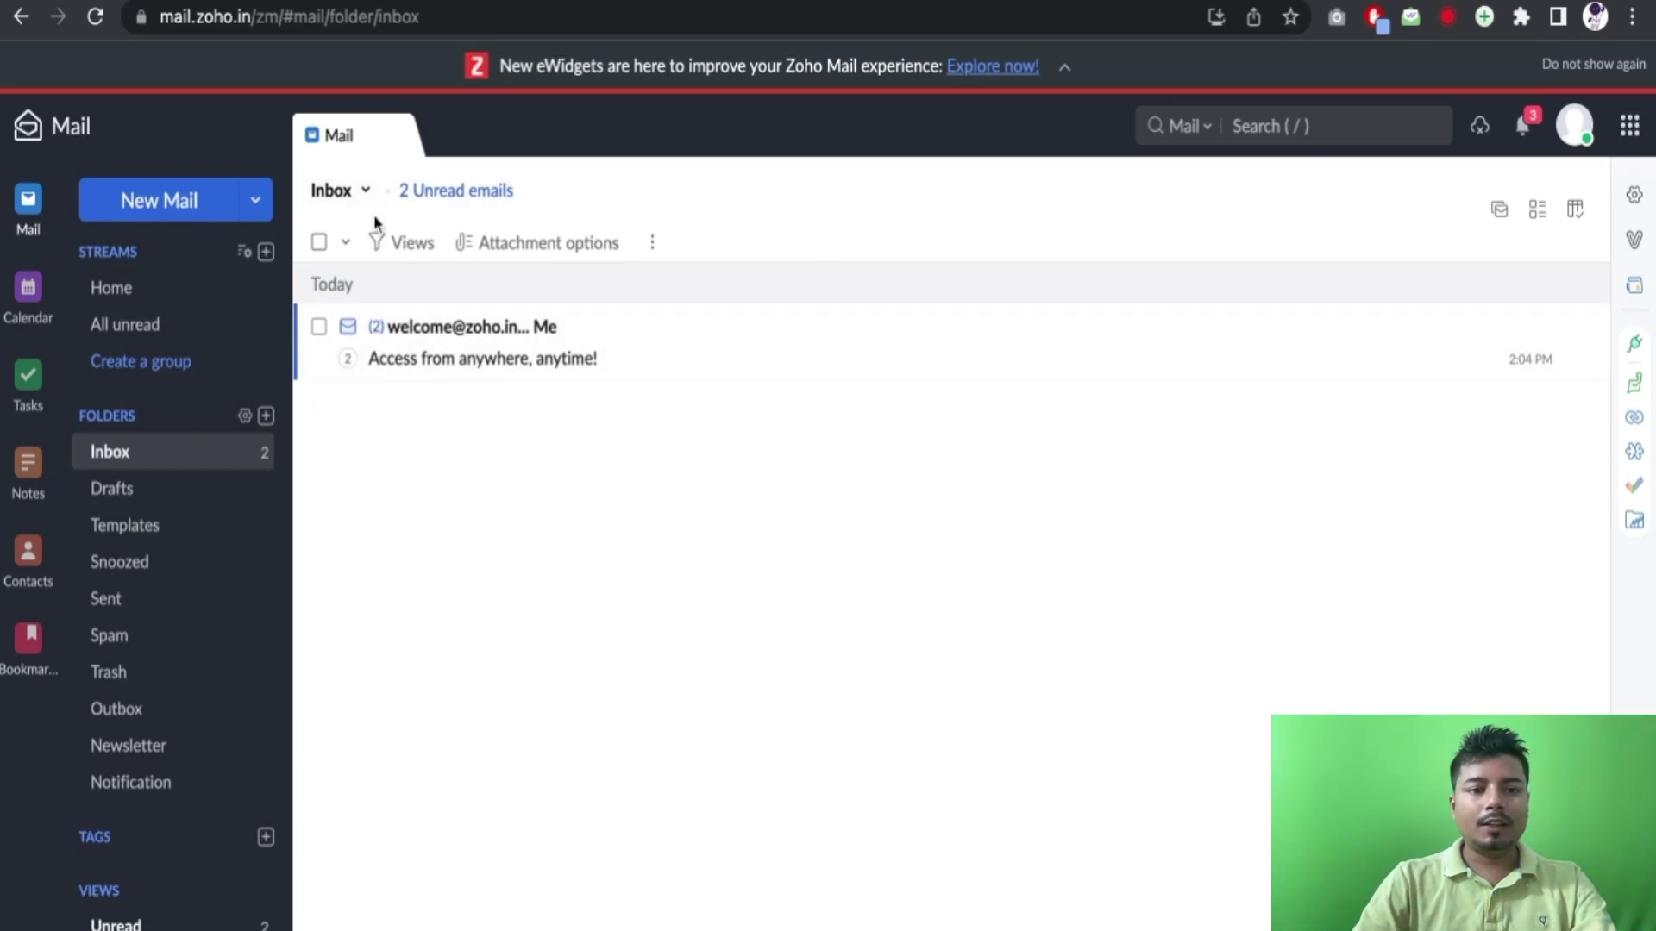
Refresh the inbox, read the welcome email, and check Spam for the Test Email
{"action": "left_click", "coordinate": [138, 462]}
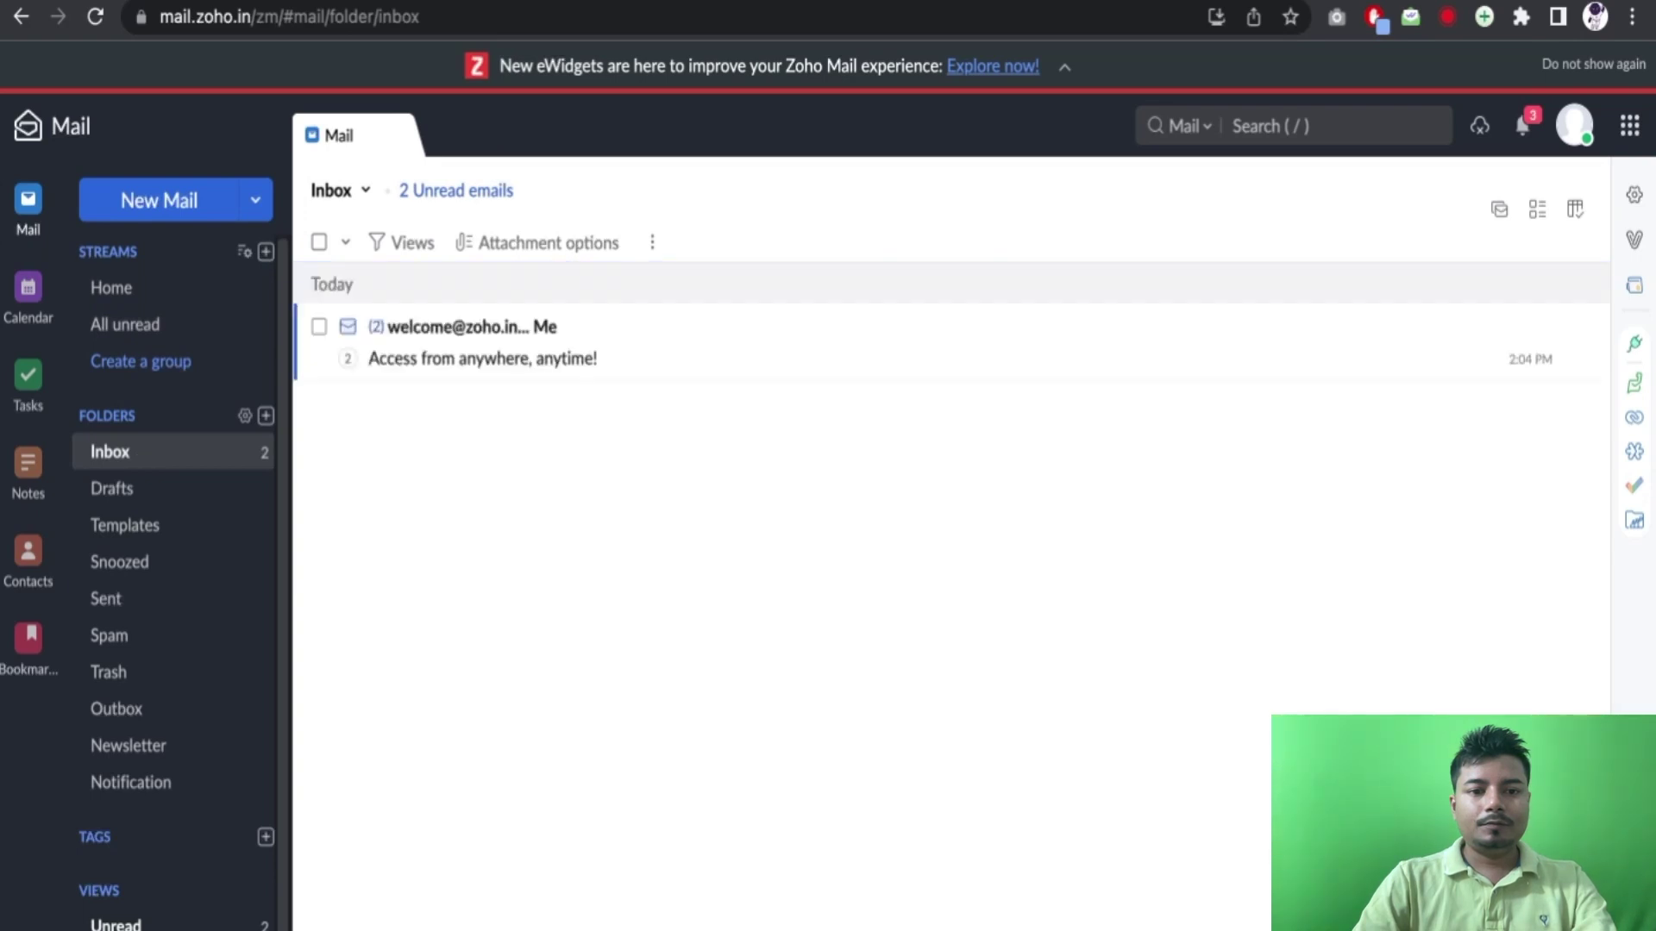
{"action": "left_click", "coordinate": [457, 338]}
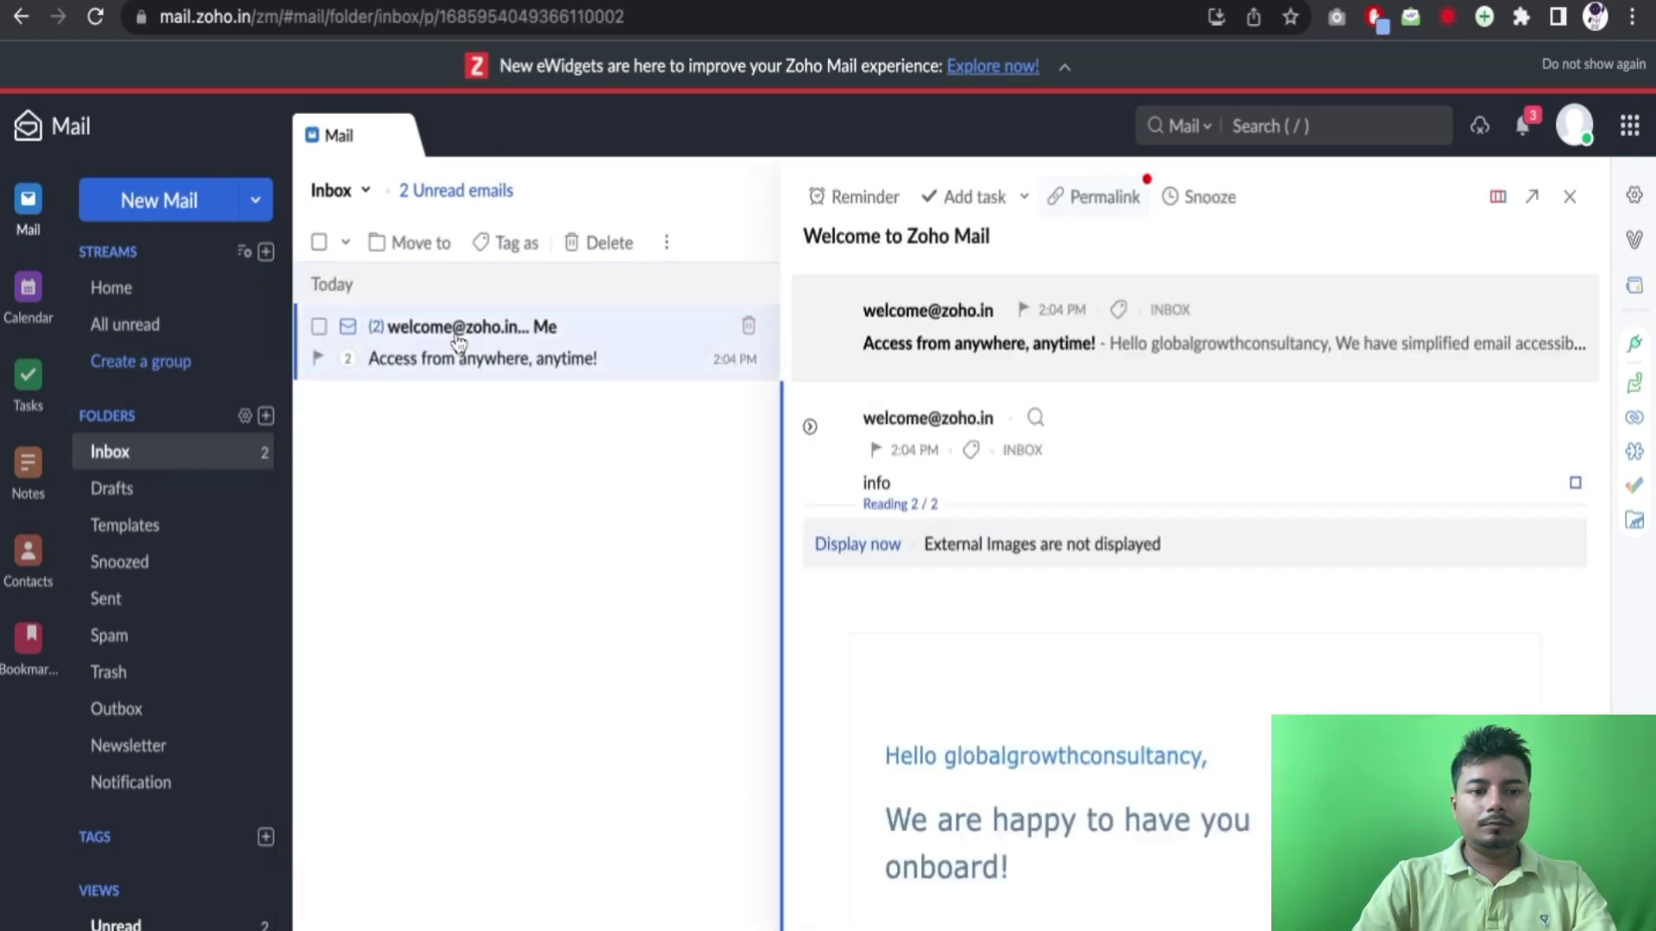
{"action": "left_click", "coordinate": [118, 641]}
{"action": "left_click", "coordinate": [133, 457]}
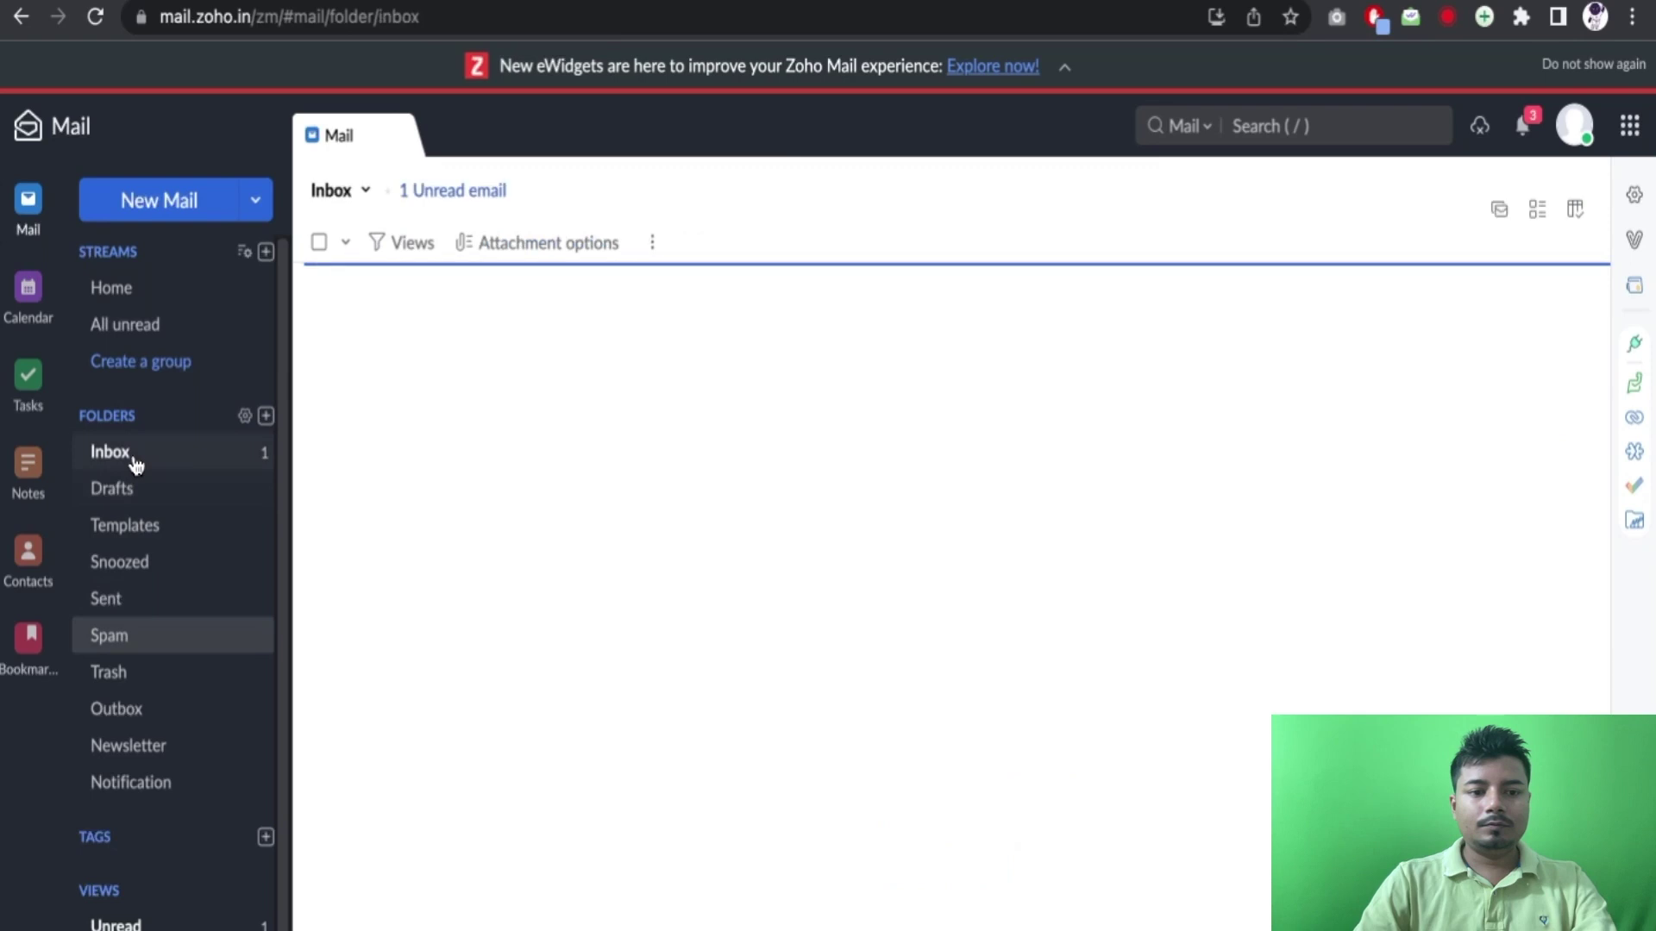
{"action": "left_click", "coordinate": [135, 461]}
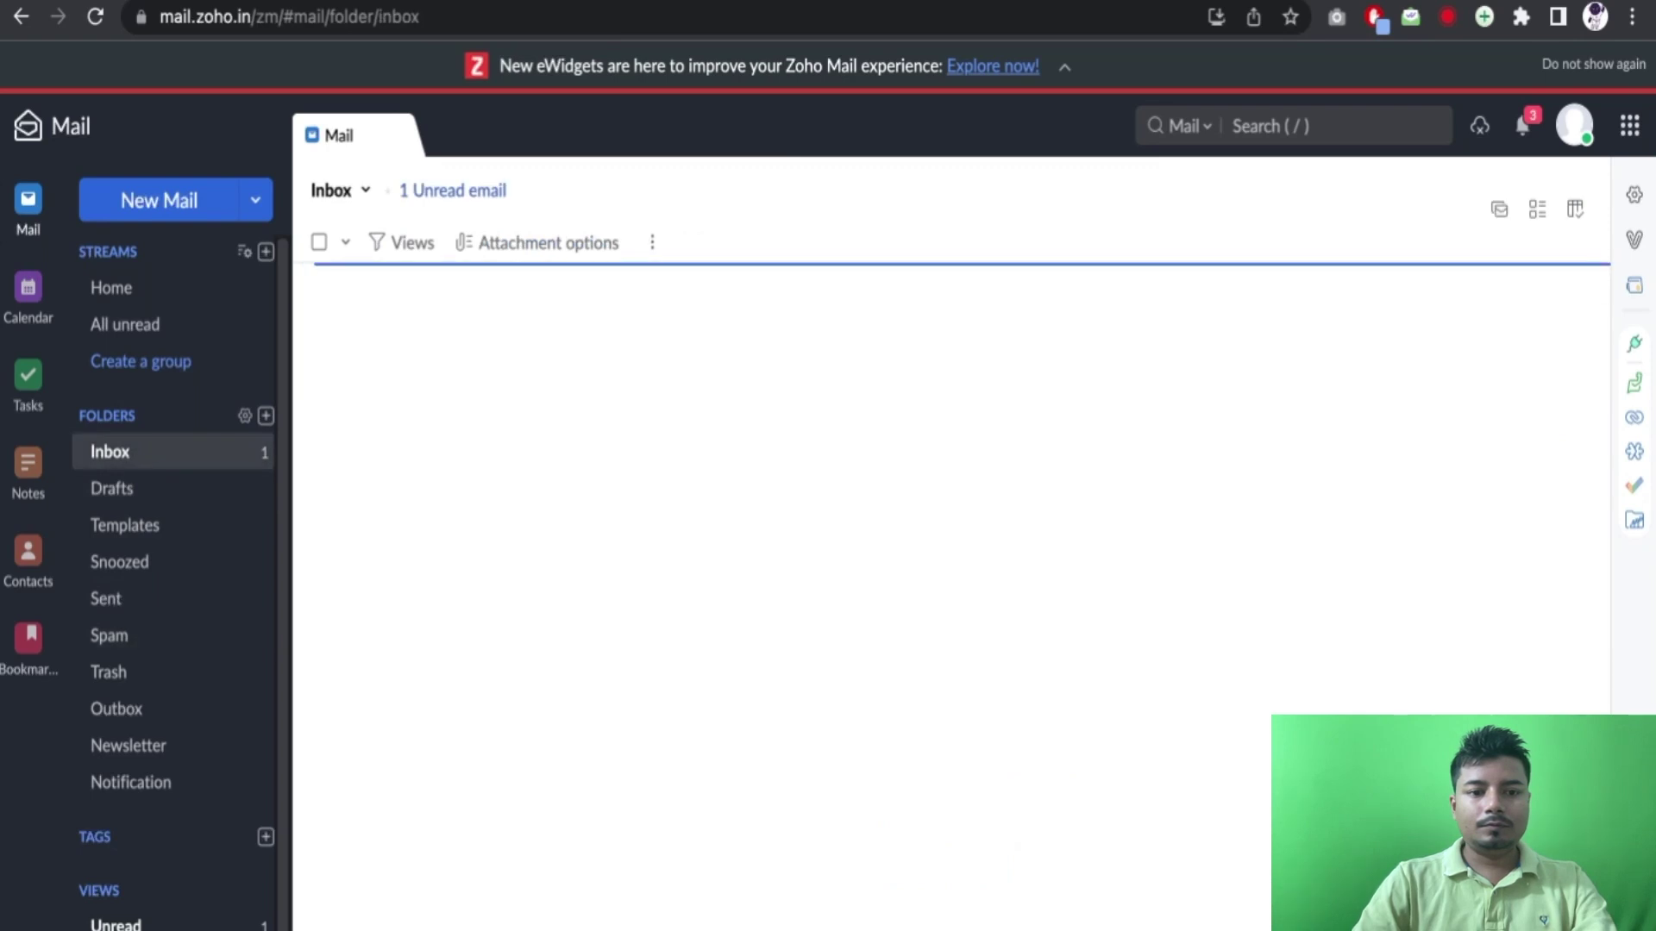